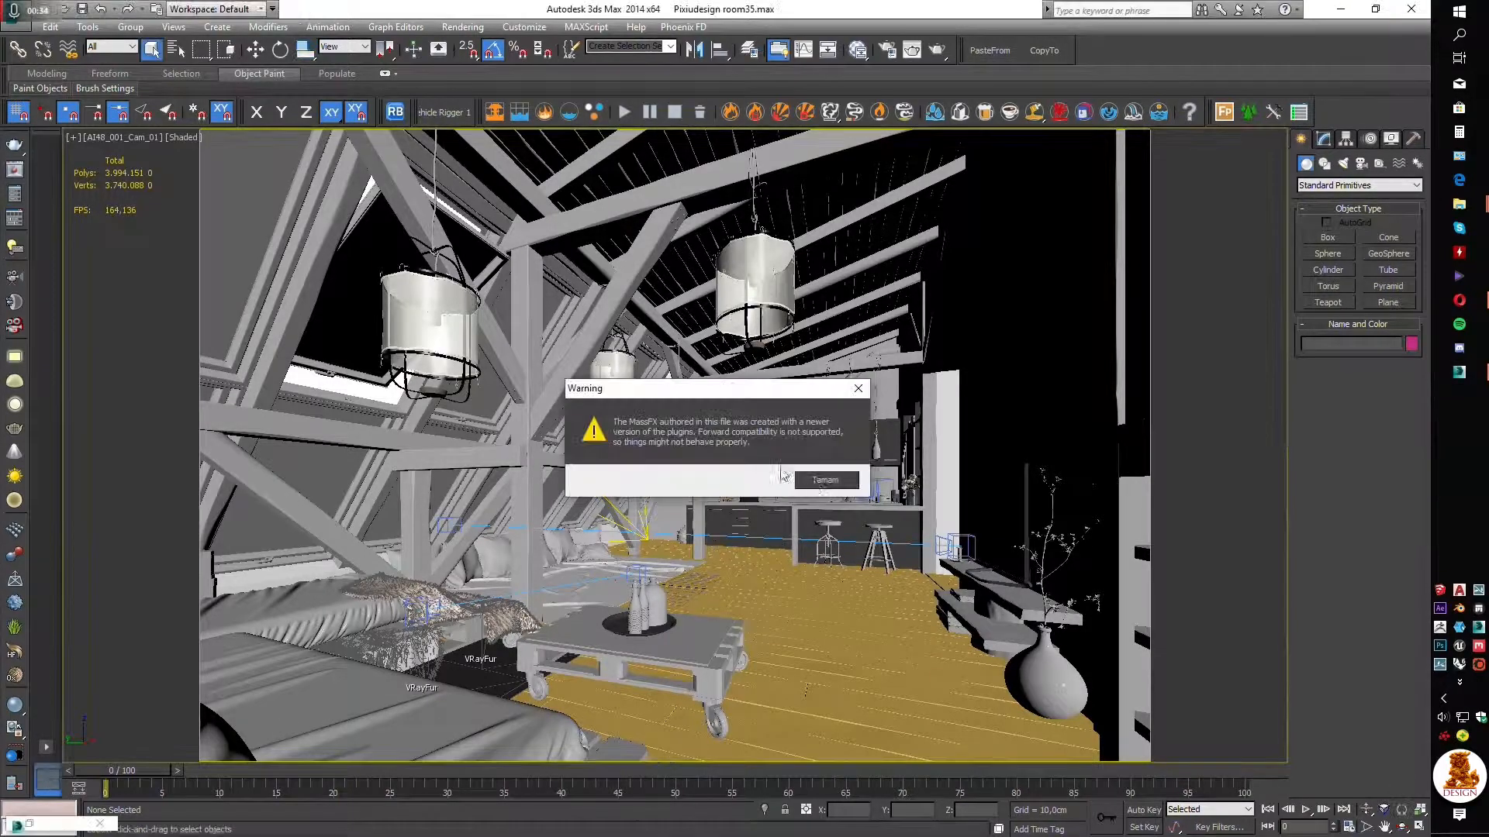
Dismiss the MassFX plugin version warning and run the RB tool on the loaded attic scene
click(811, 484)
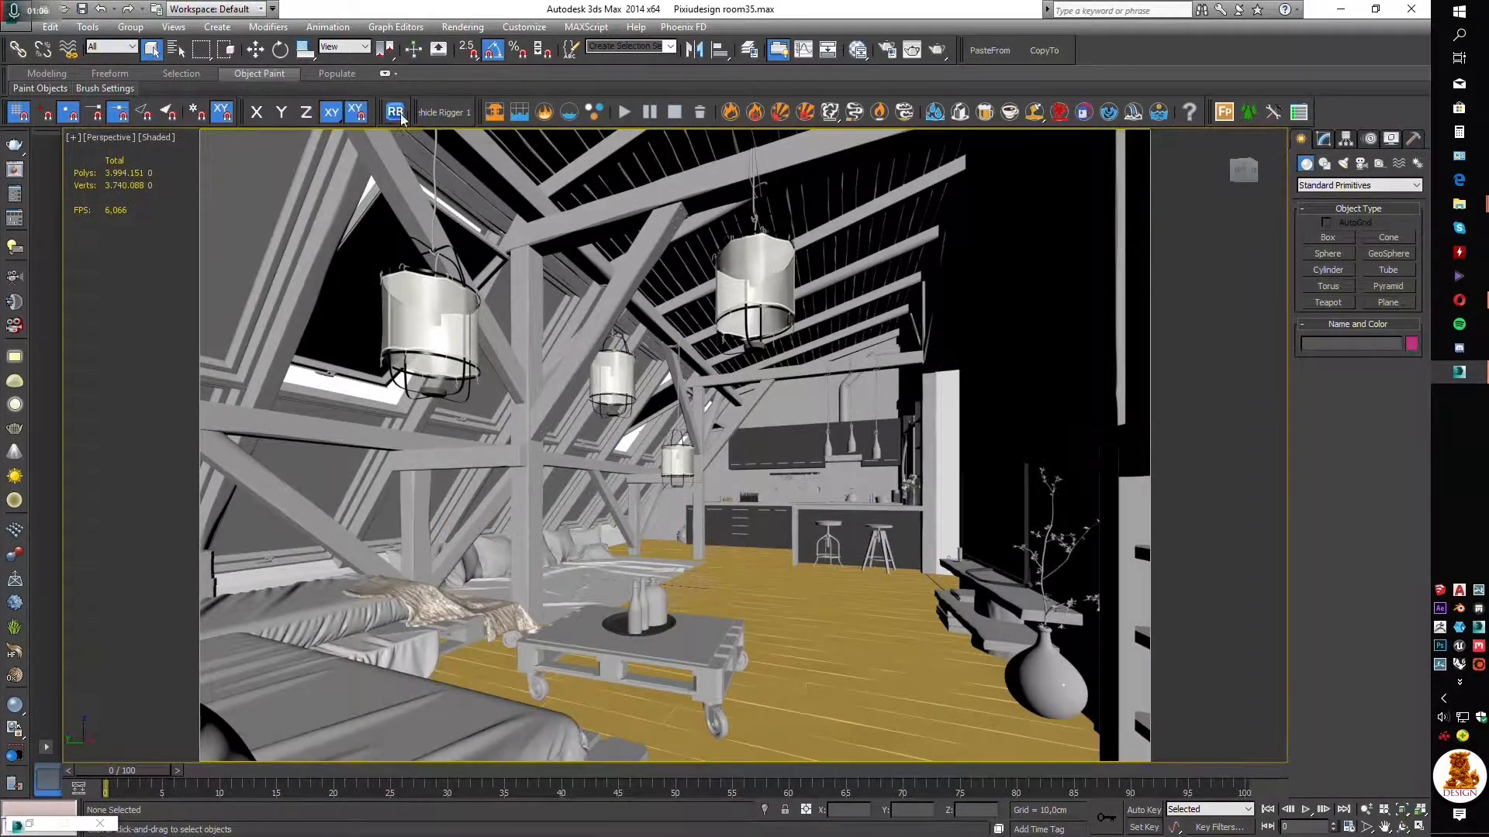
click(396, 112)
click(733, 578)
click(177, 505)
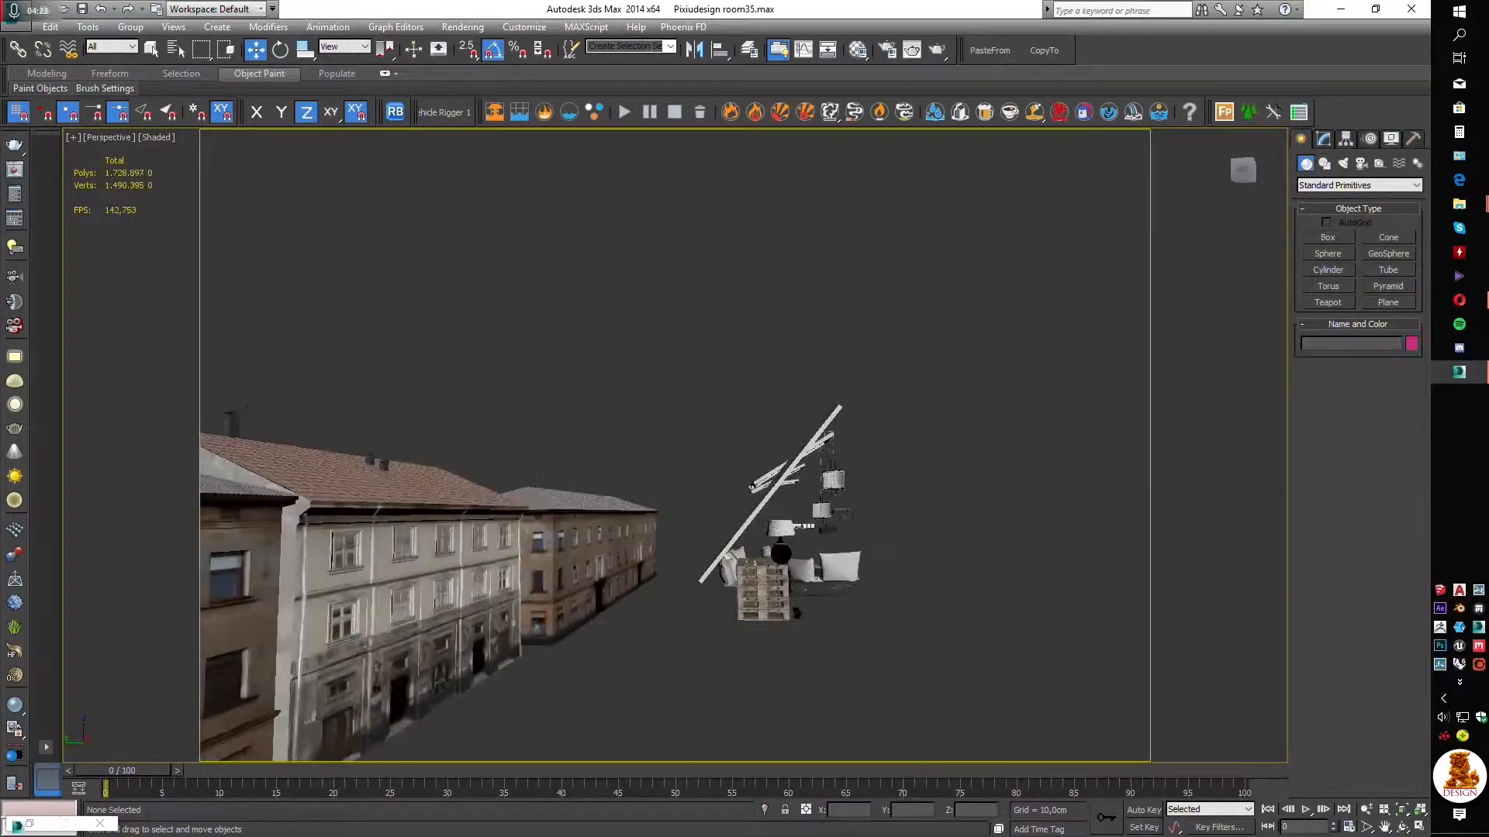
Change the type of the 01 - Default material from Standard to VRayMtl
right_click(855, 549)
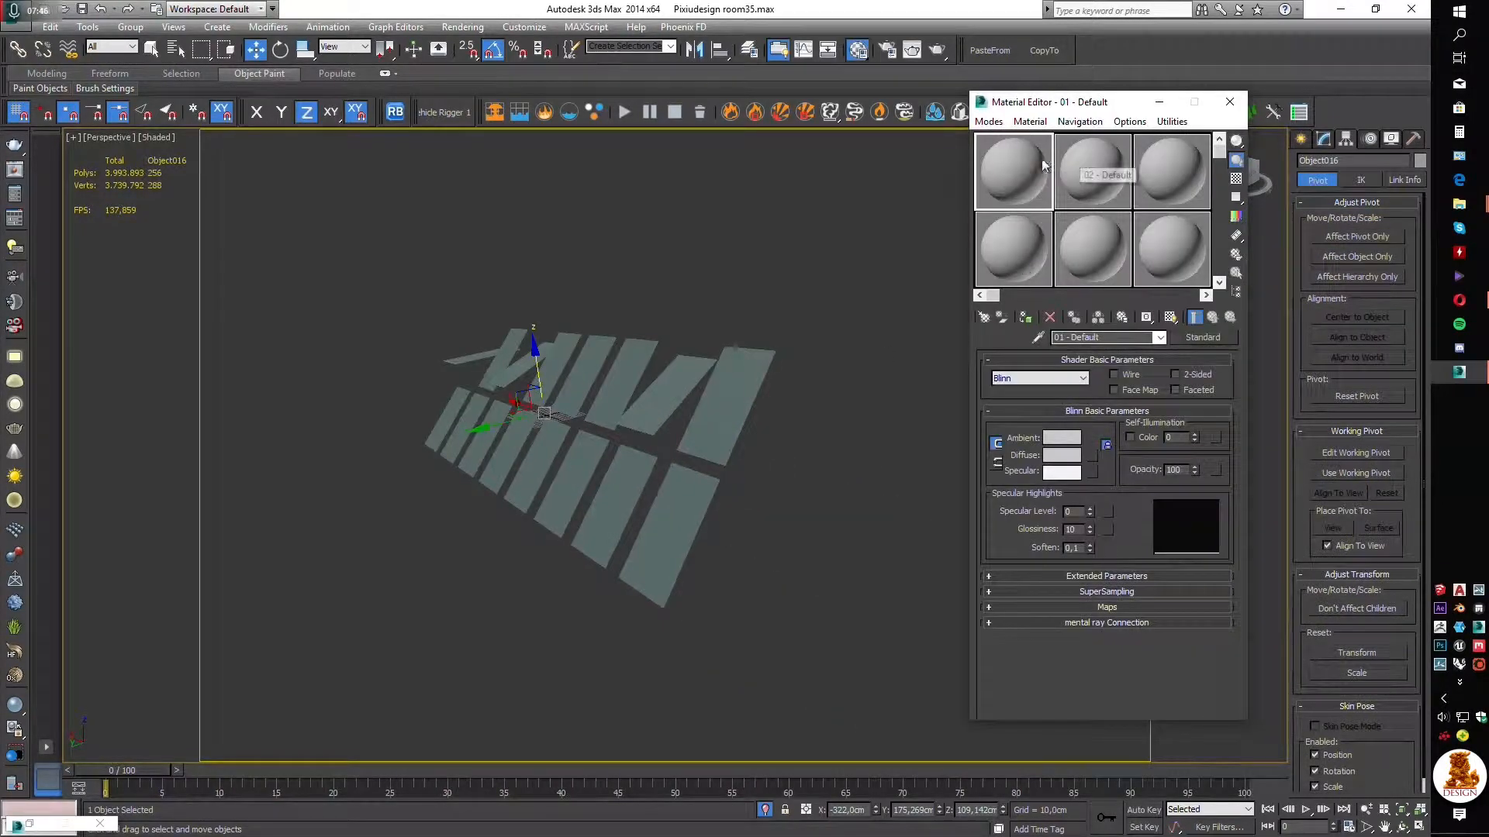
click(1202, 337)
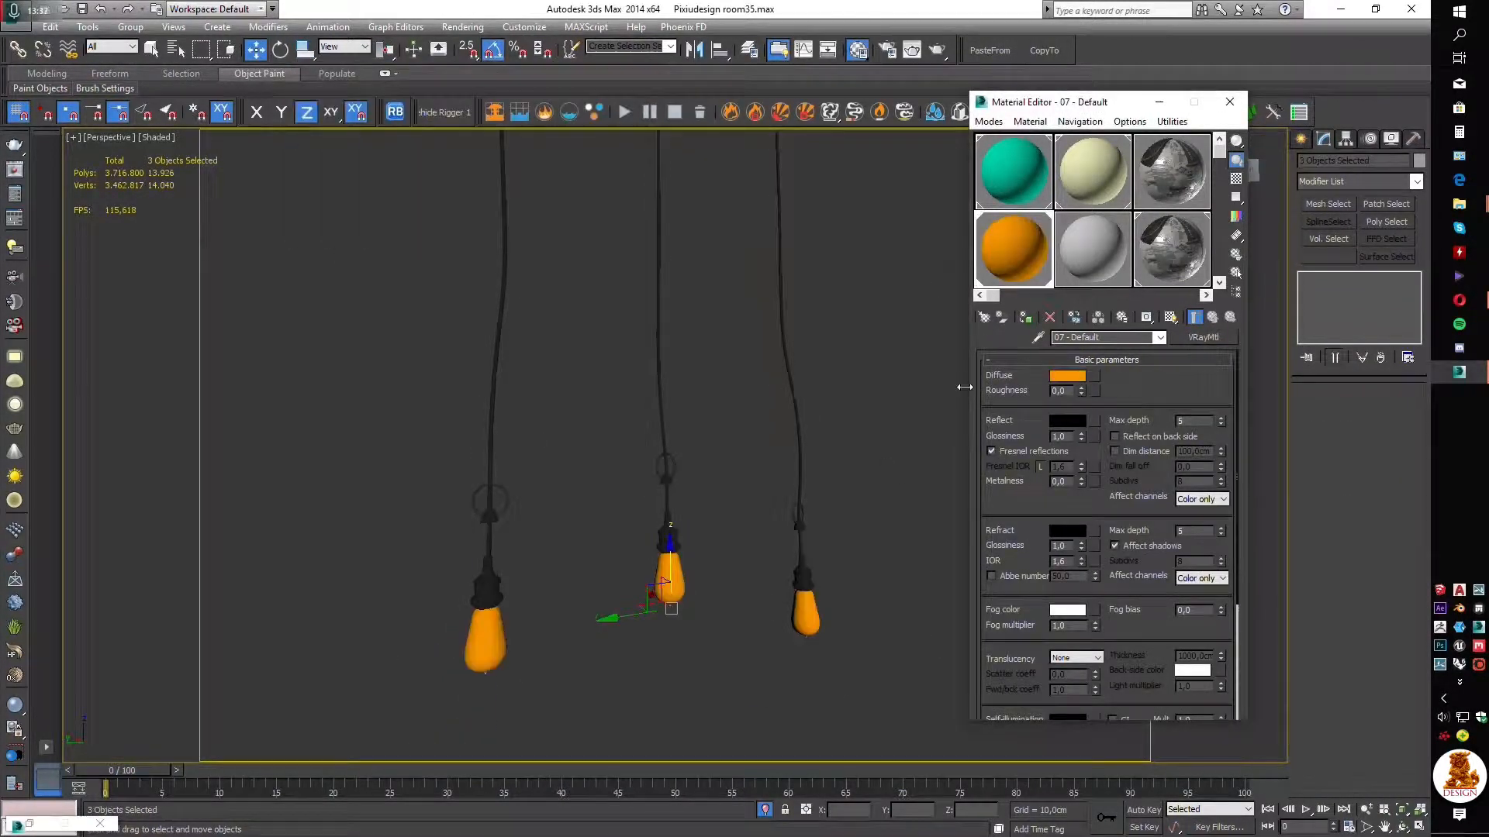
right_click(480, 548)
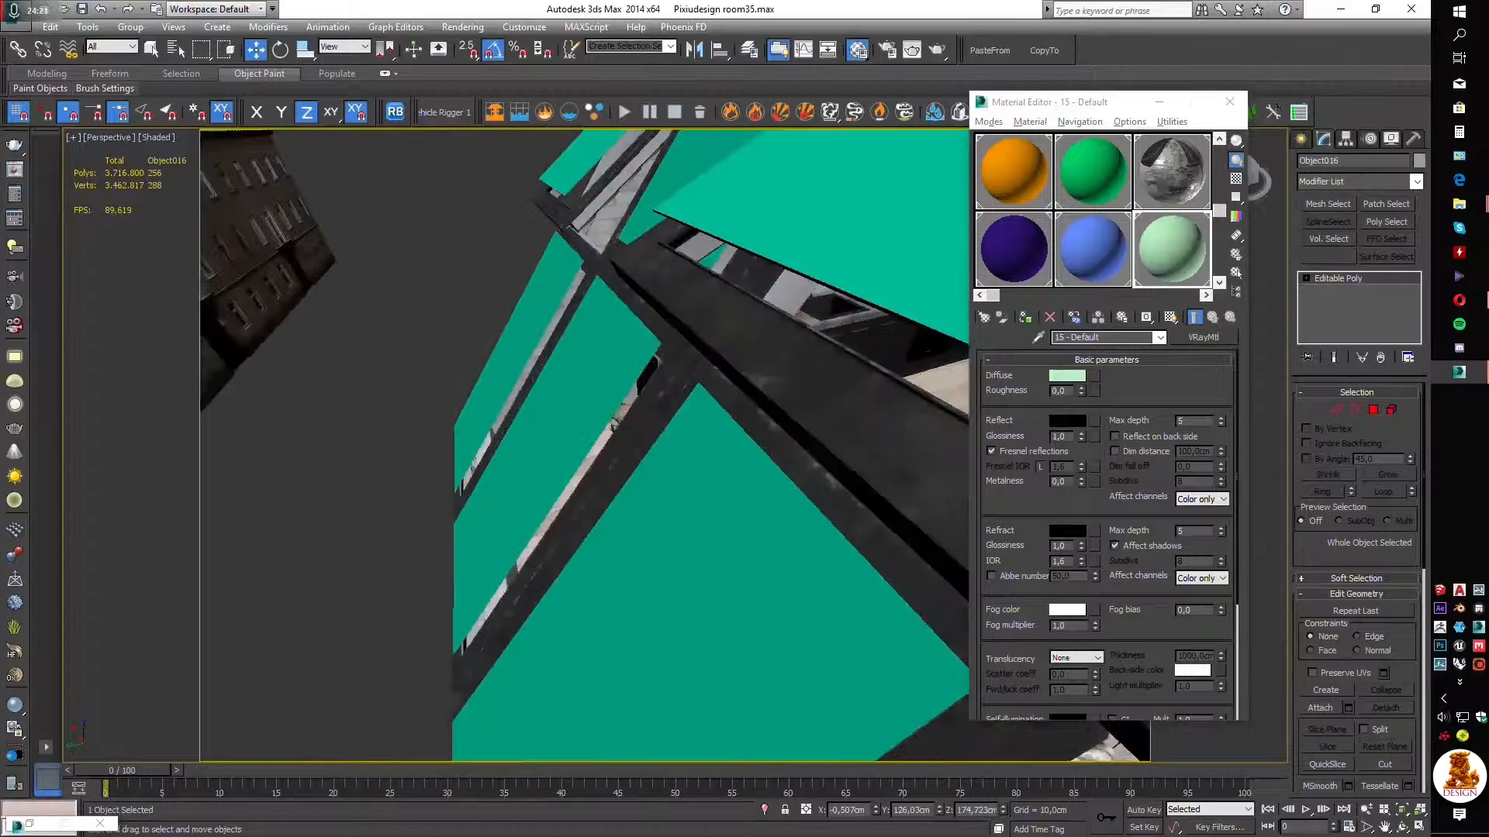
Reposition the teal window glass object so its panes fit the roof window frames
click(330, 113)
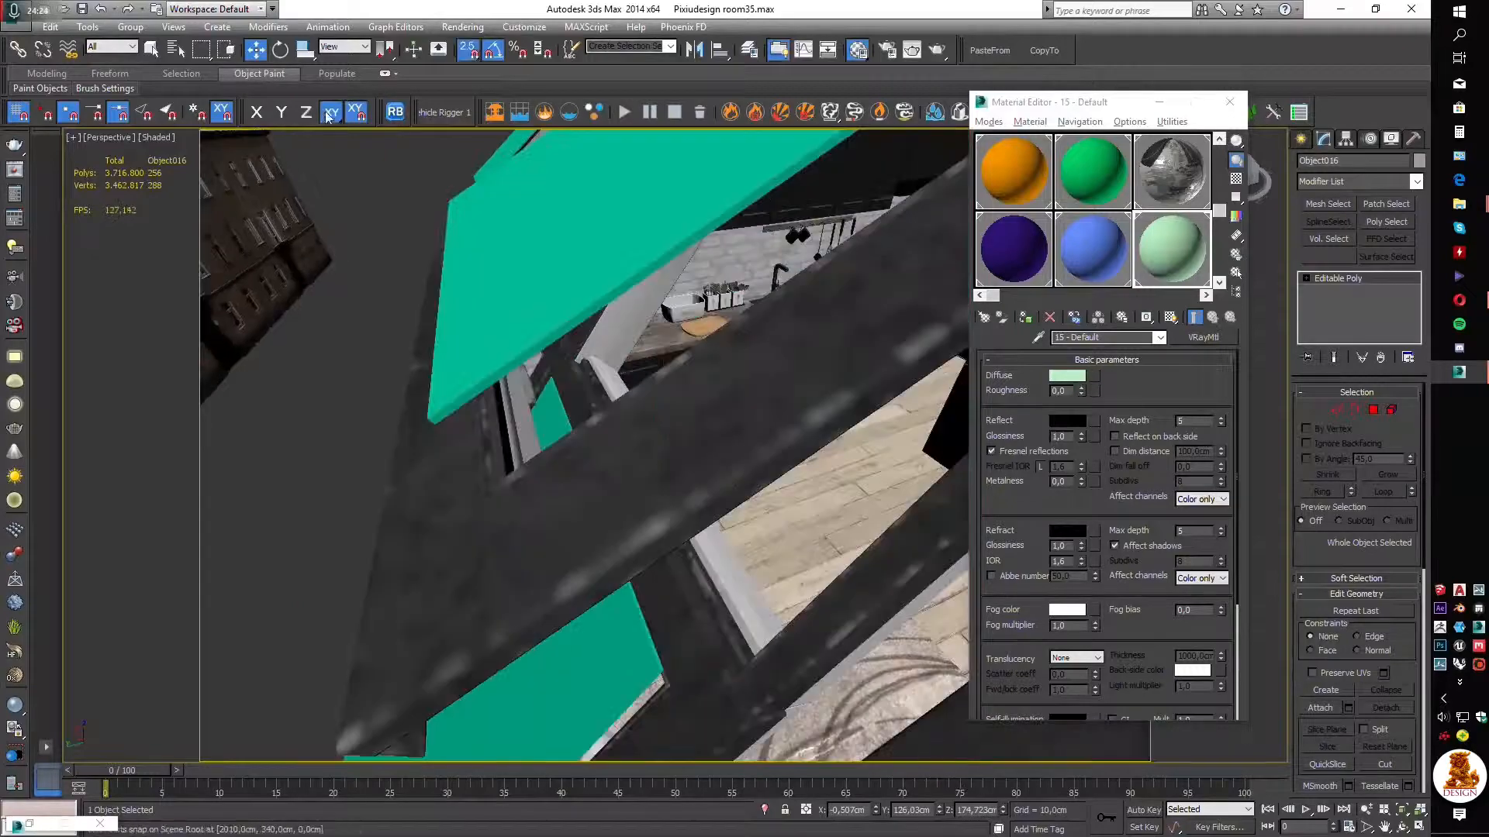
mouse_move(659, 465)
alt+middle_down()
mouse_move(612, 497)
mouse_move(561, 570)
mouse_move(607, 621)
alt+middle_up()
scroll(764, 608, down, 10)
scroll(764, 608, up, 8)
key(s)
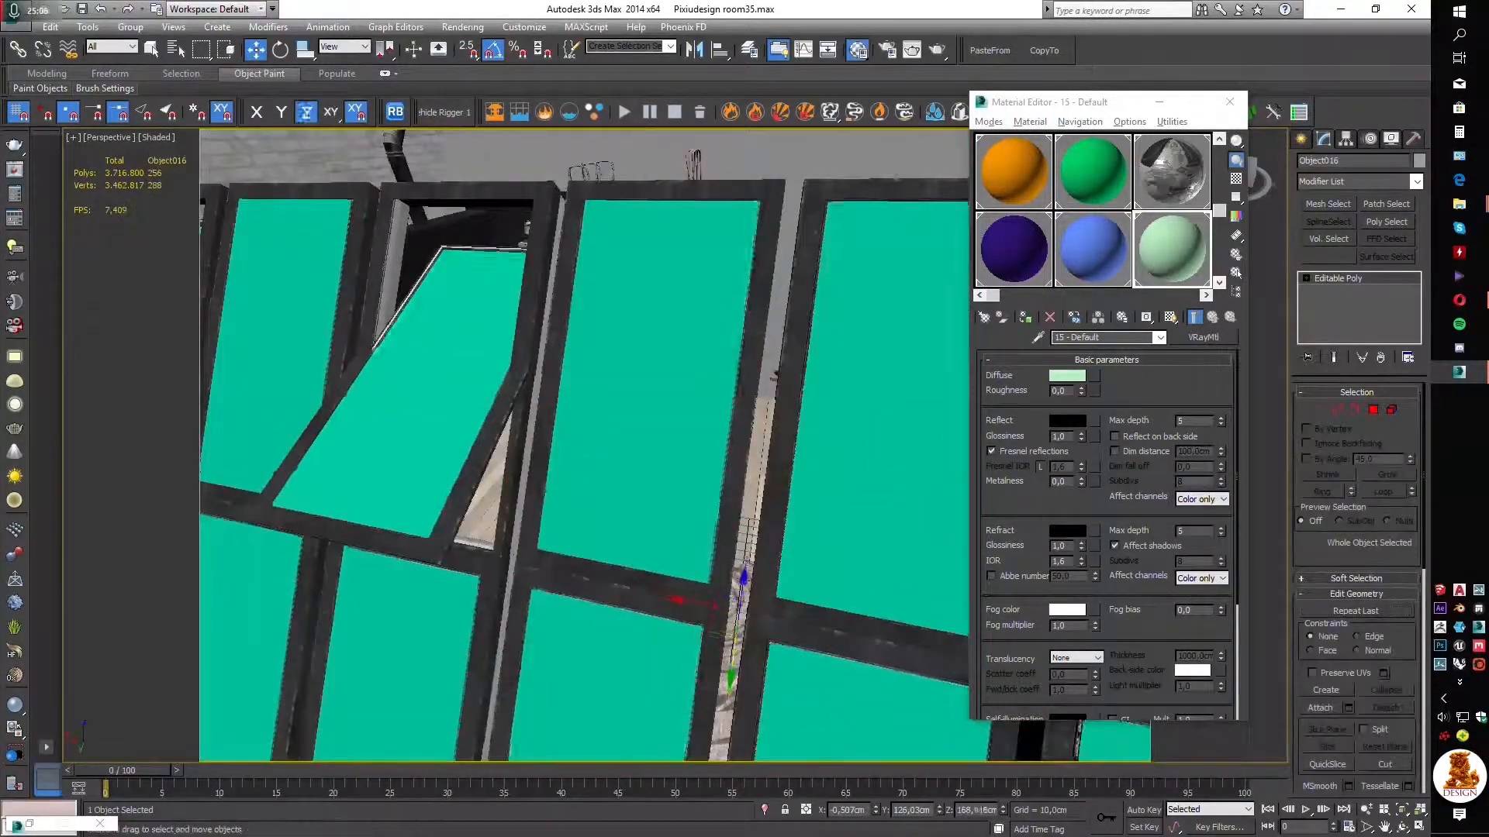
scroll(737, 543, down, 8)
scroll(737, 542, up, 8)
alt+middle_drag(729, 535, 632, 560)
drag(632, 560, 673, 543)
scroll(673, 542, up, 3)
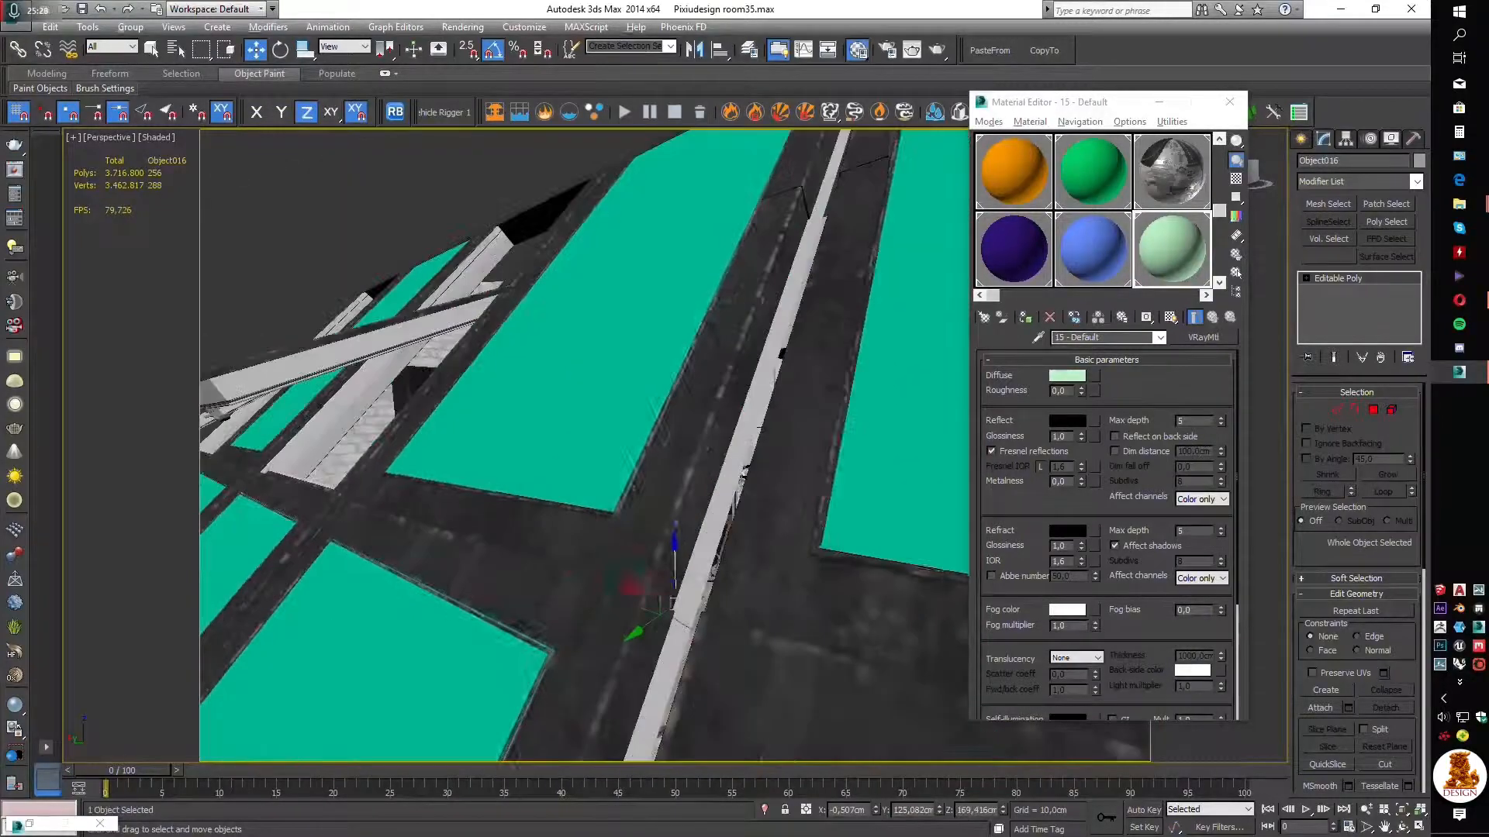
scroll(671, 604, down, 8)
alt+middle_drag(671, 604, 498, 602)
scroll(498, 574, up, 5)
scroll(498, 601, down, 8)
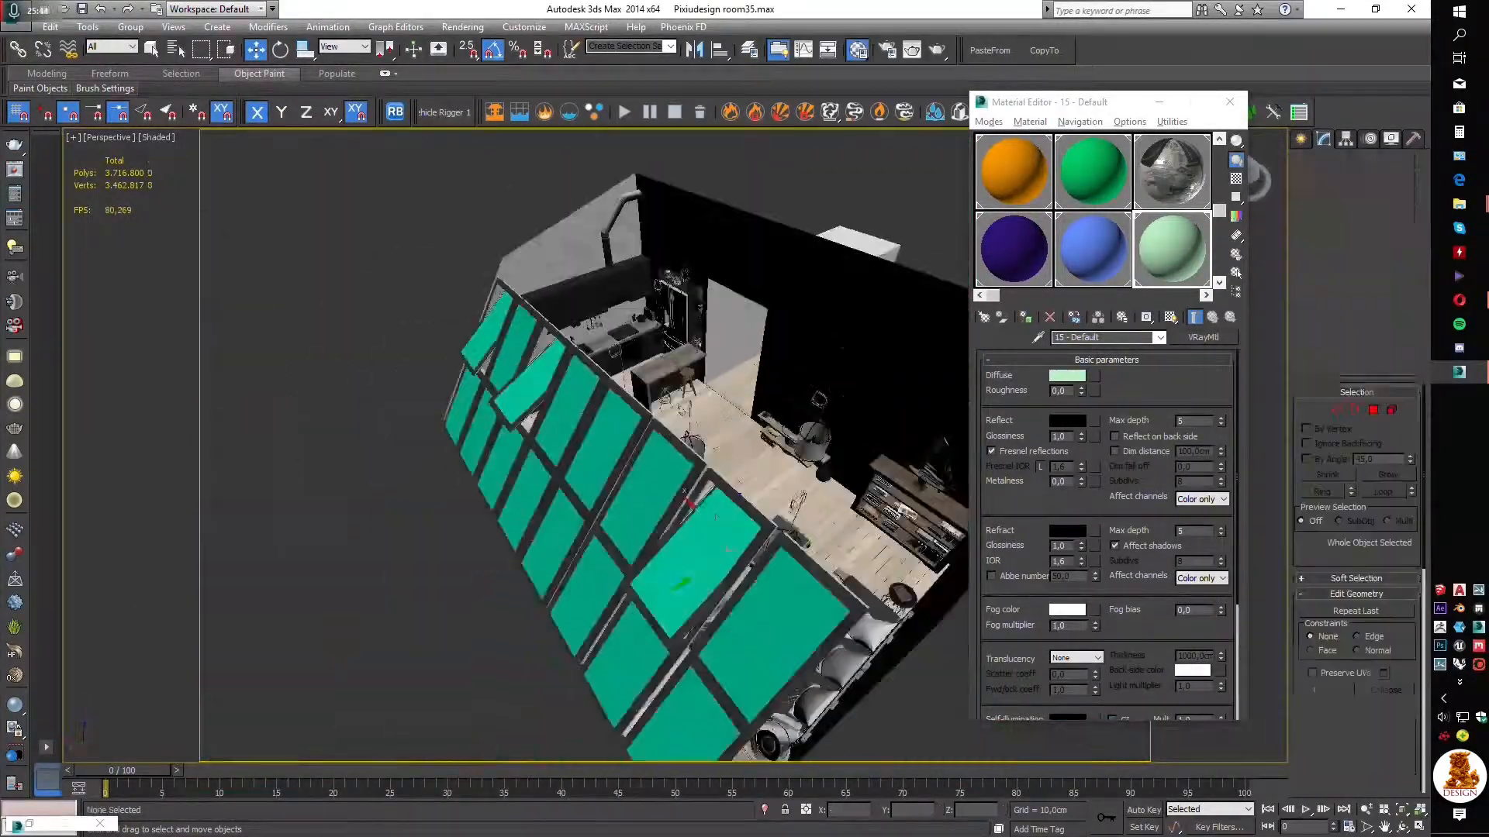
Duplicate the plain white pillow lying in front of the pillow row on the attic floor
scroll(687, 591, up, 6)
click(551, 465)
scroll(550, 465, up, 8)
scroll(698, 434, down, 6)
alt+middle_drag(698, 435, 776, 419)
scroll(775, 419, up, 6)
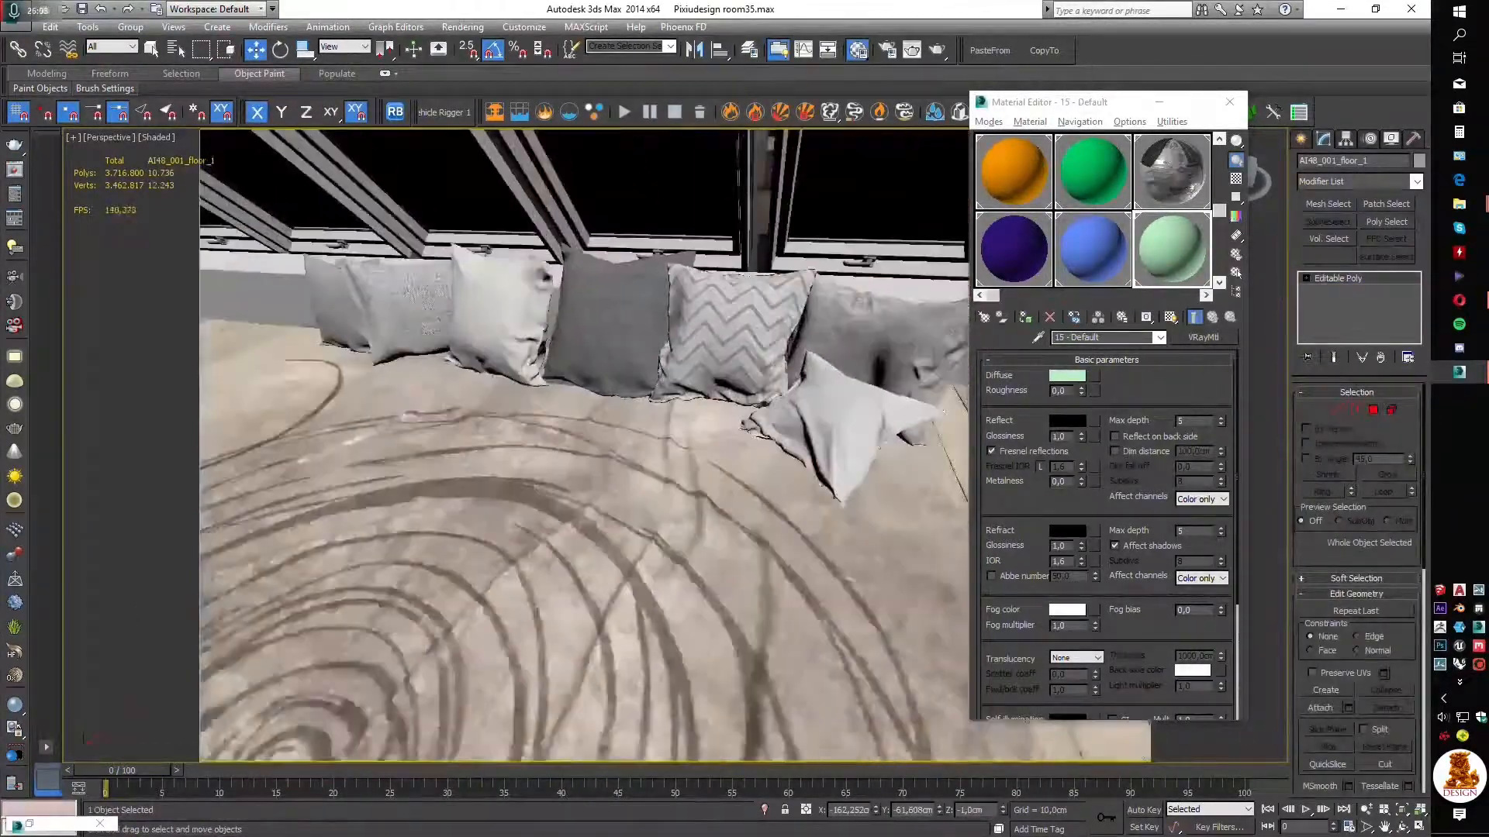
click(860, 434)
shift+drag(921, 440, 756, 415)
alt+middle_drag(756, 415, 667, 496)
Scale the copied white pillow down uniformly and rotate it beside the zigzag pillow
key(r)
scroll(728, 446, up, 4)
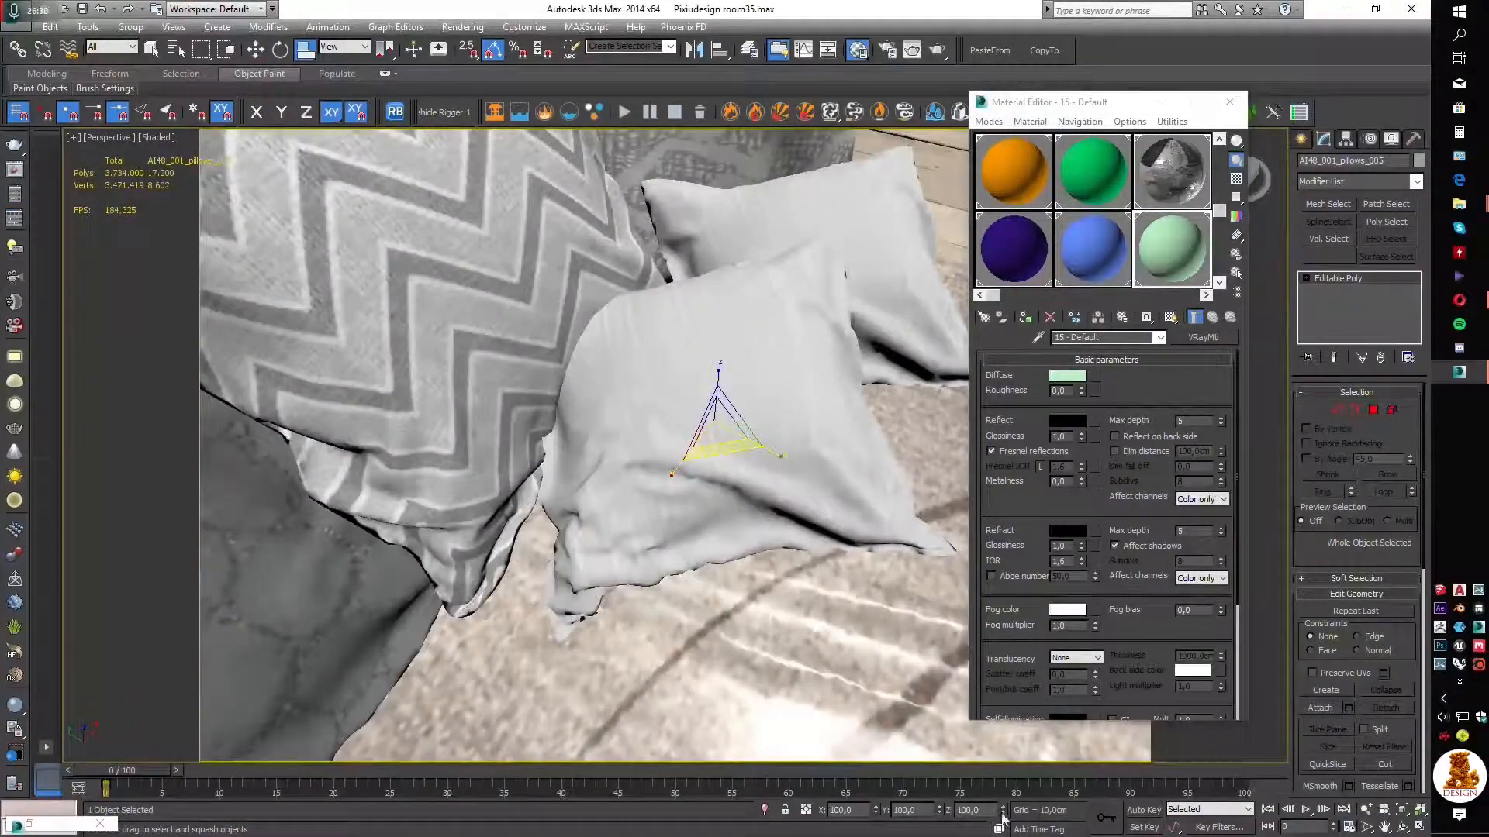
drag(1001, 814, 1002, 834)
key(w)
key(e)
drag(709, 465, 659, 382)
Mirror the copied white pillow
click(694, 50)
click(671, 535)
key(w)
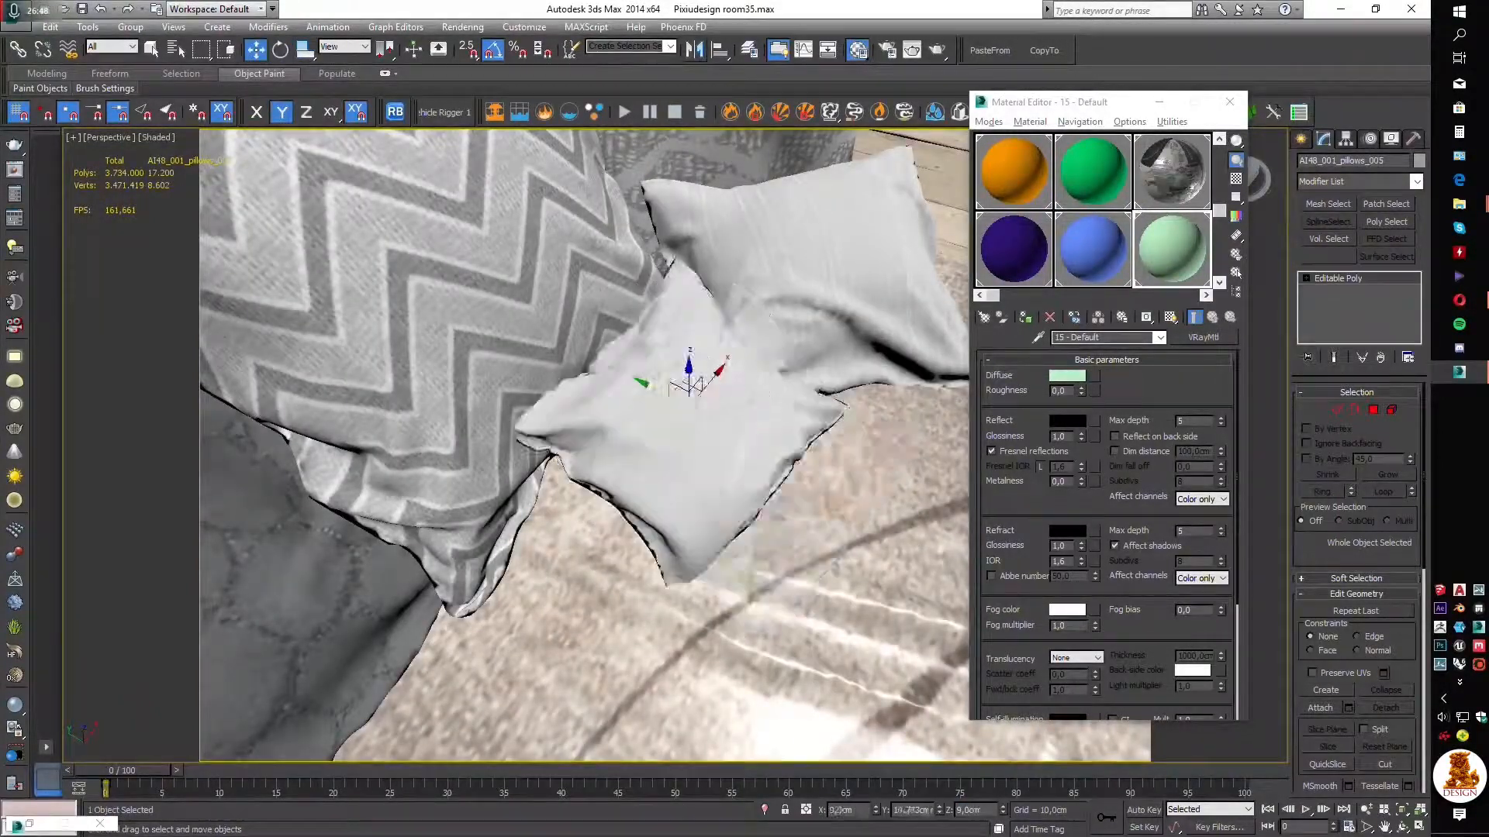
Examine the kitchen area and the roof window sashes, both inside and outside the attic
alt+middle_drag(690, 403, 543, 480)
scroll(698, 419, down, 4)
scroll(682, 434, down, 5)
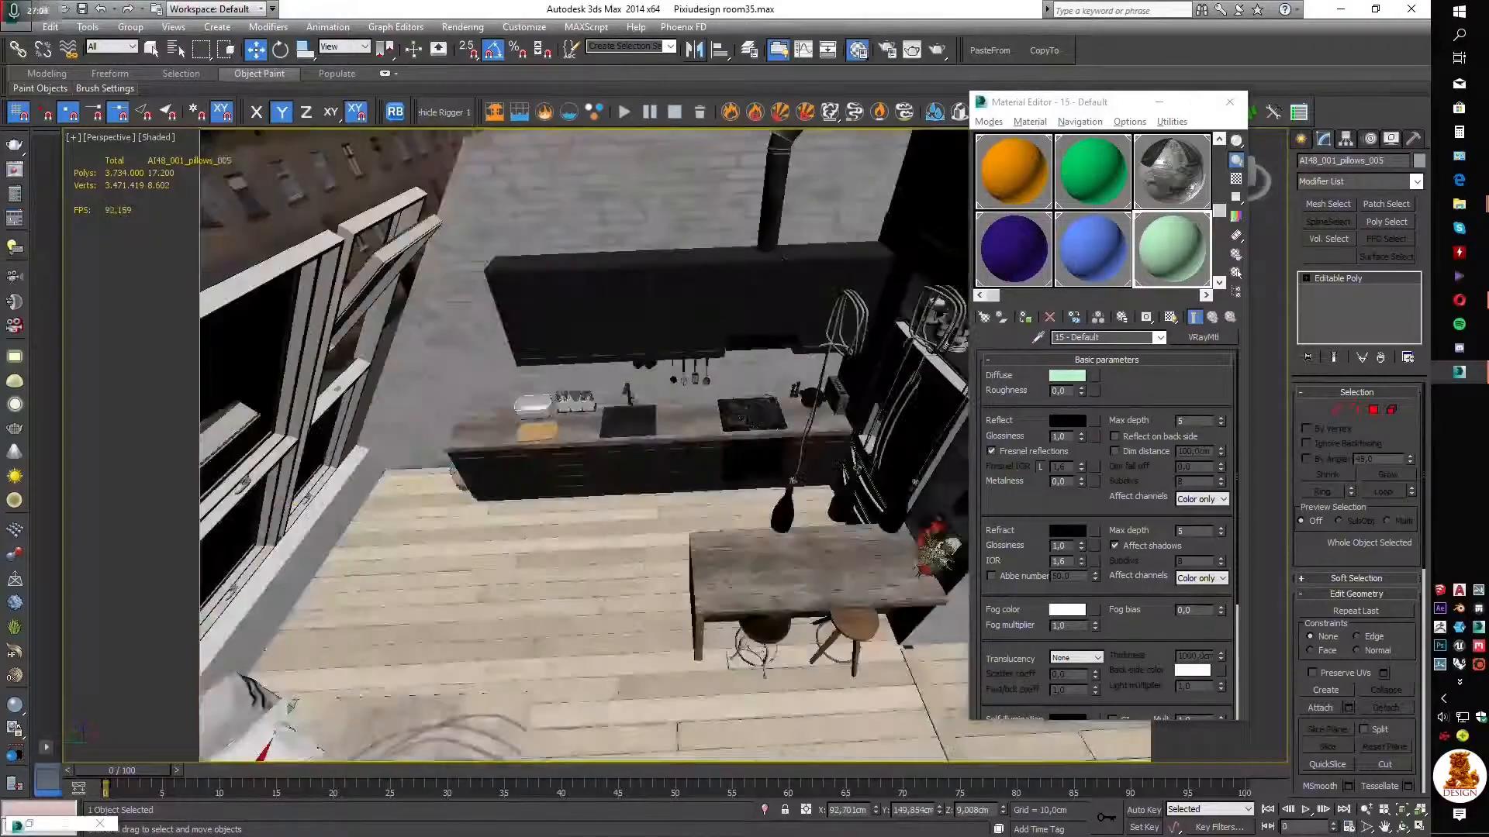
scroll(735, 403, down, 4)
middle_drag(764, 434, 690, 349)
scroll(736, 381, up, 3)
click(674, 372)
key(z)
mouse_move(674, 403)
alt+middle_down()
mouse_move(775, 419)
mouse_move(589, 388)
mouse_move(496, 480)
mouse_move(543, 512)
mouse_move(605, 481)
mouse_move(581, 491)
alt+middle_up()
scroll(589, 403, up, 3)
click(497, 481)
scroll(582, 492, down, 8)
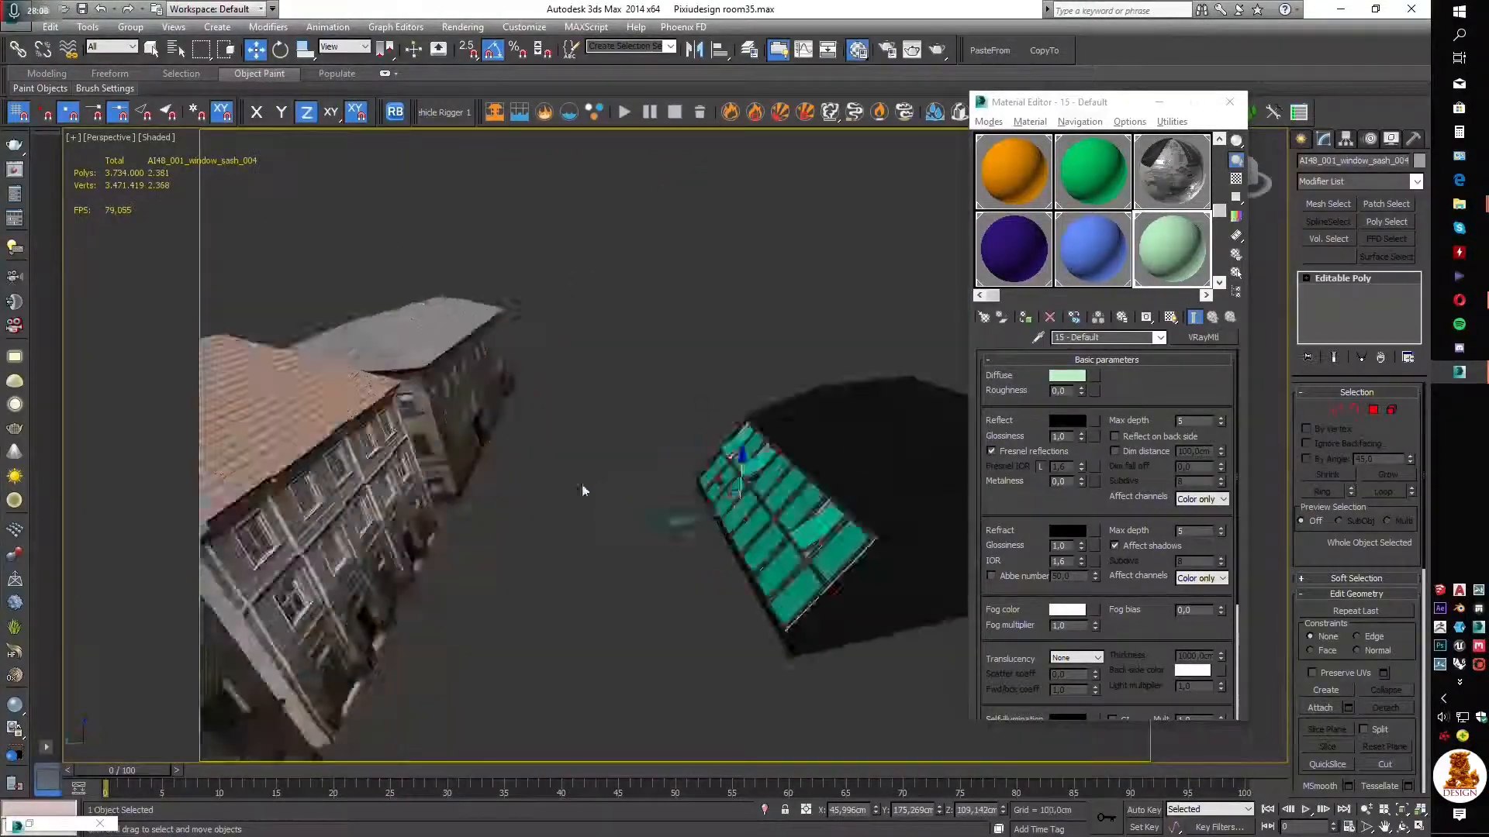
Create a ground plane between the street buildings and the attic and move it into position
click(1301, 139)
click(1388, 303)
scroll(698, 372, down, 4)
drag(705, 280, 721, 449)
key(w)
scroll(698, 326, up, 5)
alt+middle_drag(636, 321, 675, 233)
drag(677, 333, 597, 407)
Convert the ground plane to Editable Poly and select its long edge facing the attic in the top view
scroll(605, 434, down, 8)
right_click(608, 466)
key(t)
scroll(590, 372, up, 4)
scroll(759, 458, down, 4)
key(2)
click(717, 427)
drag(908, 454, 431, 425)
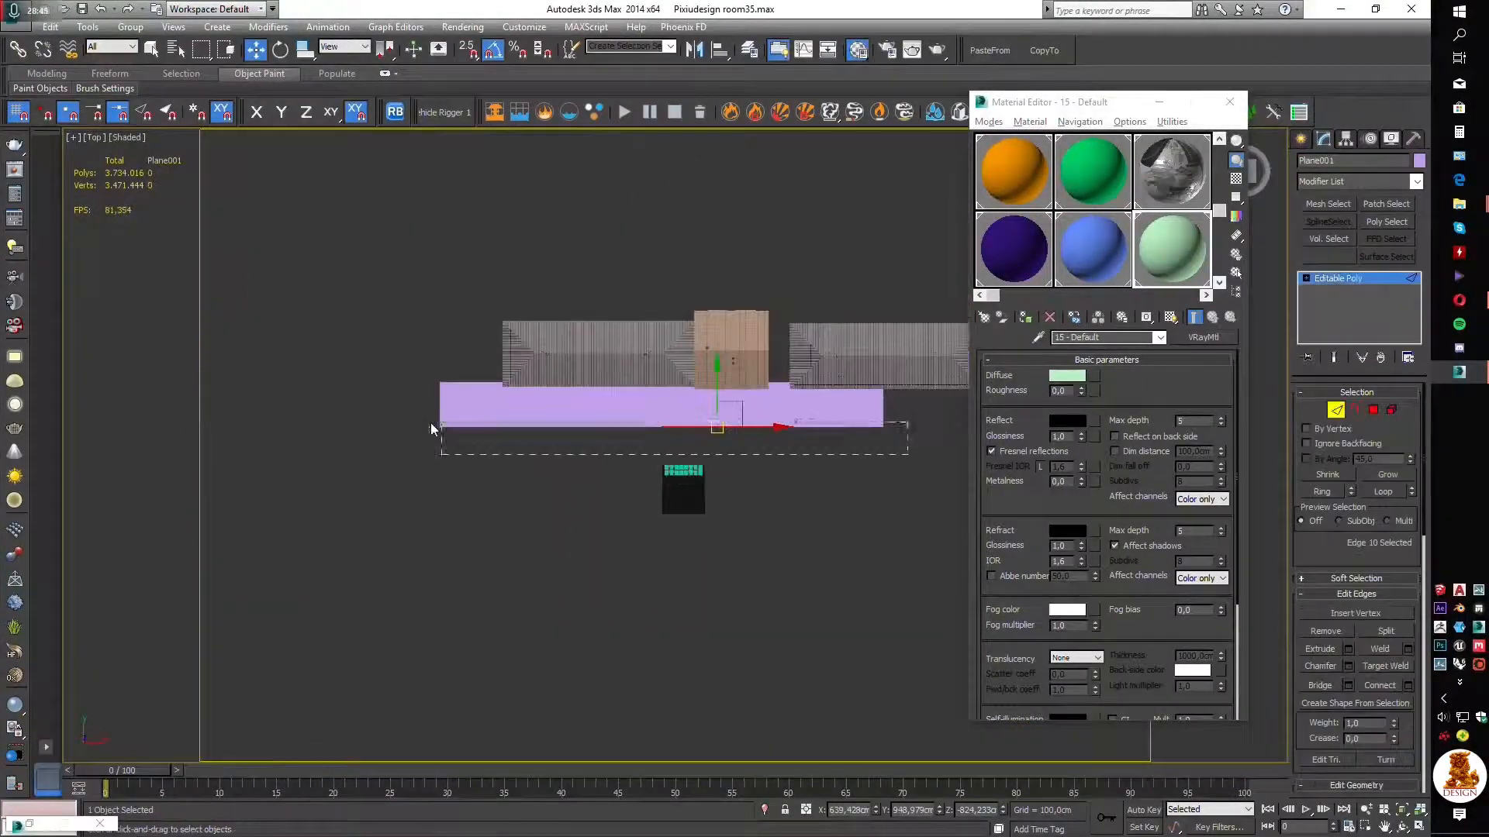
Display edged faces and select three adjacent lengthwise edges of the ground plane
scroll(721, 478, up, 5)
scroll(627, 482, down, 2)
key(F4)
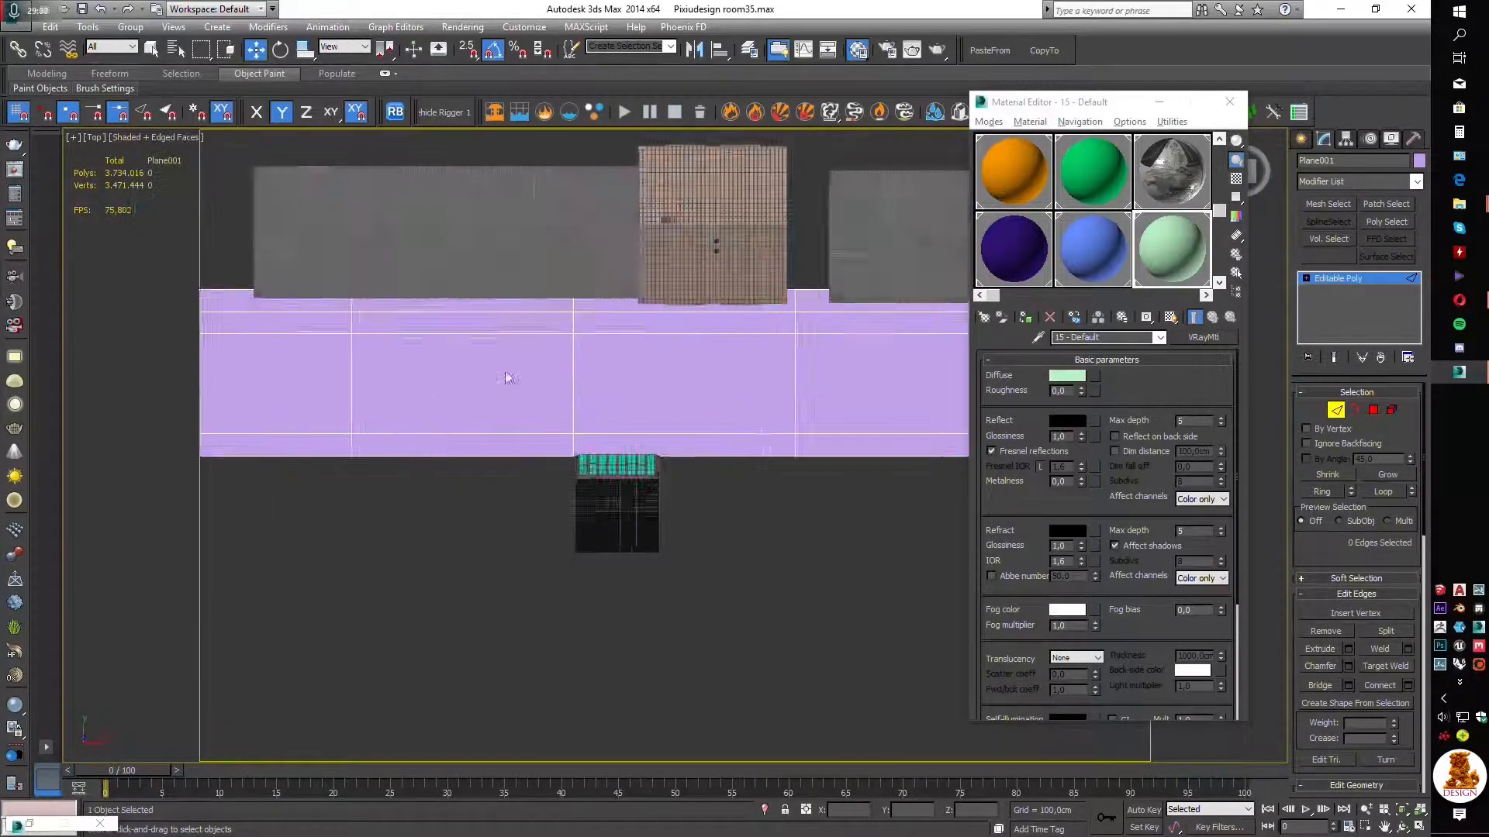
scroll(659, 350, down, 2)
click(365, 340)
ctrl+click(519, 341)
ctrl+click(676, 341)
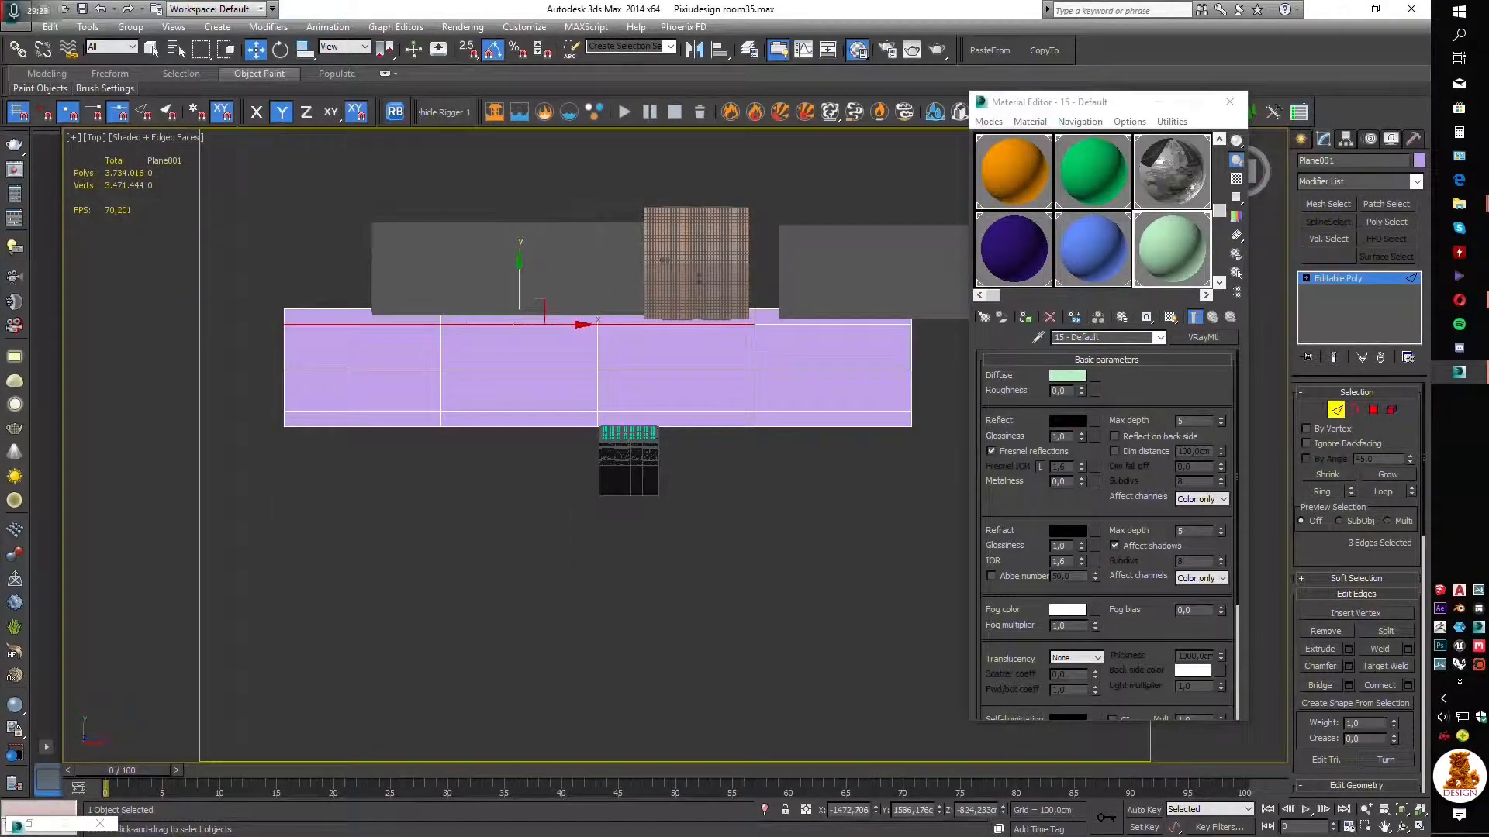
middle_drag(698, 341, 685, 345)
click(271, 352)
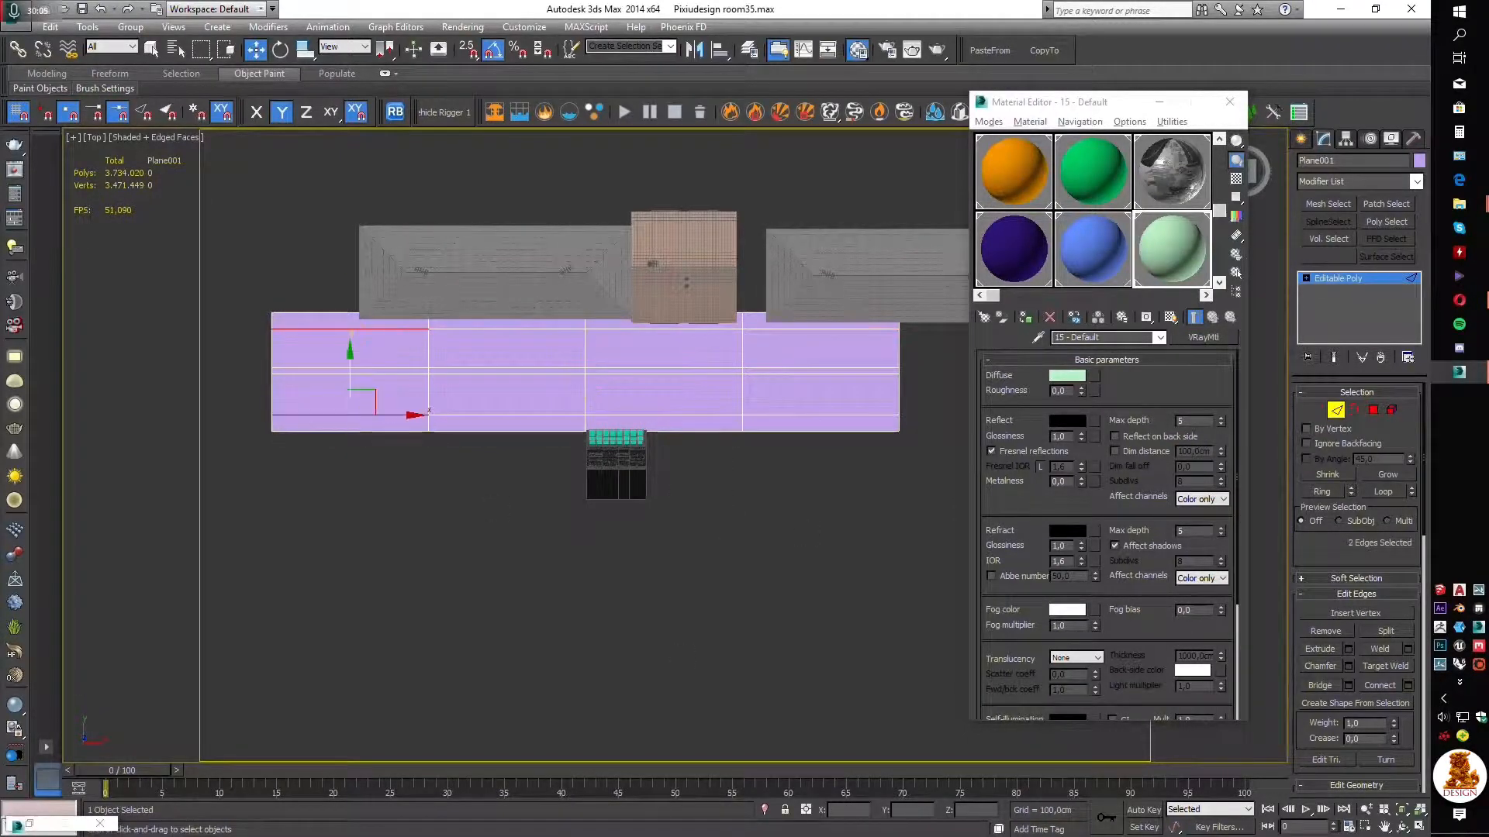
Try to connect the selected edges of the ground plane with pinch and slide set to 0
click(1408, 685)
drag(710, 477, 666, 480)
text(0)
drag(708, 499, 663, 506)
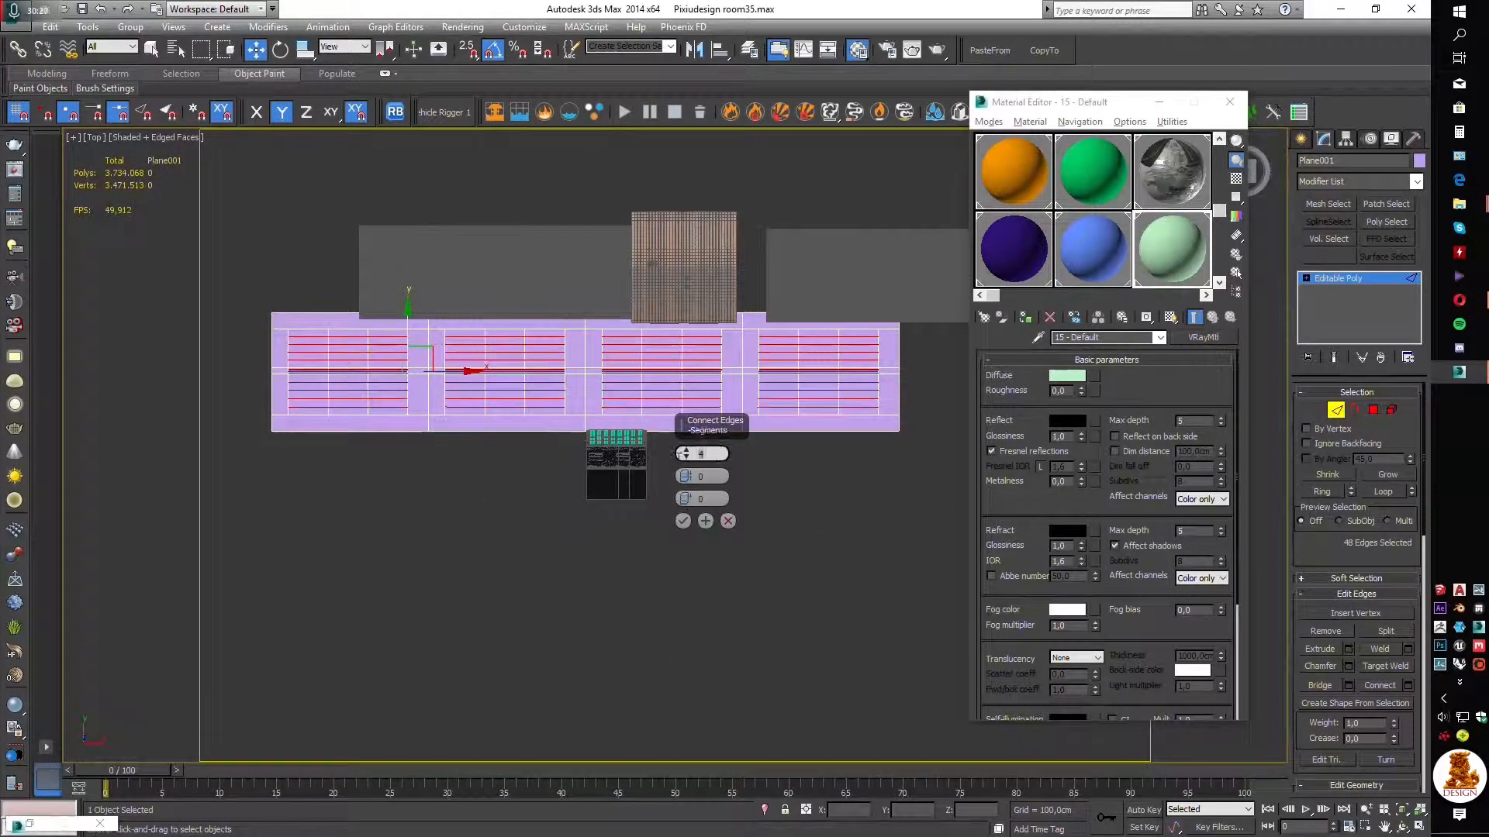
alt+middle_drag(780, 576, 697, 465)
click(644, 496)
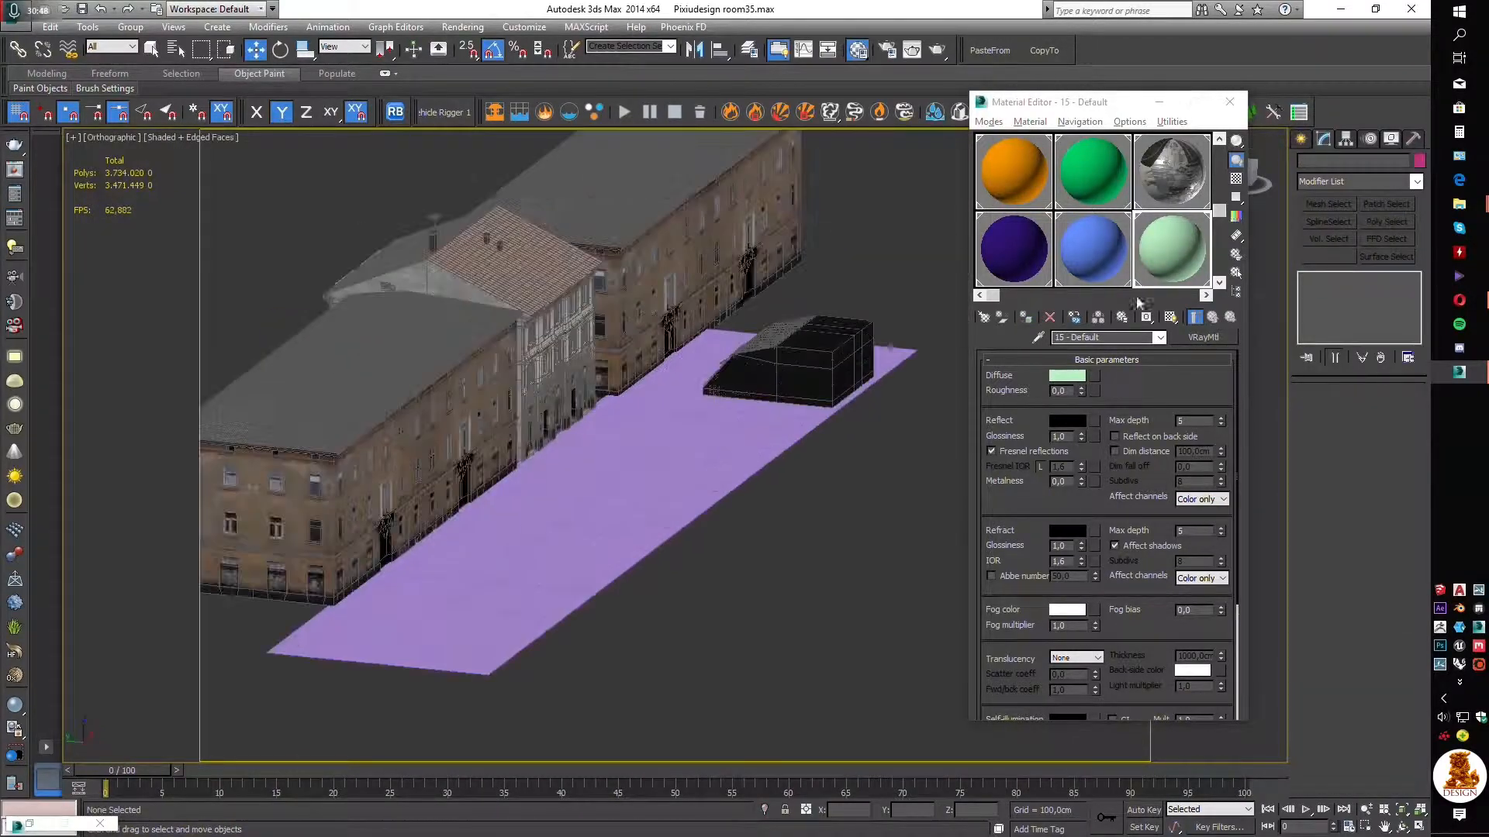
Change the unused 19 - Default material to VRayMtl for the ground plane
drag(1133, 287, 1133, 210)
click(1014, 249)
click(1203, 337)
double_click(585, 583)
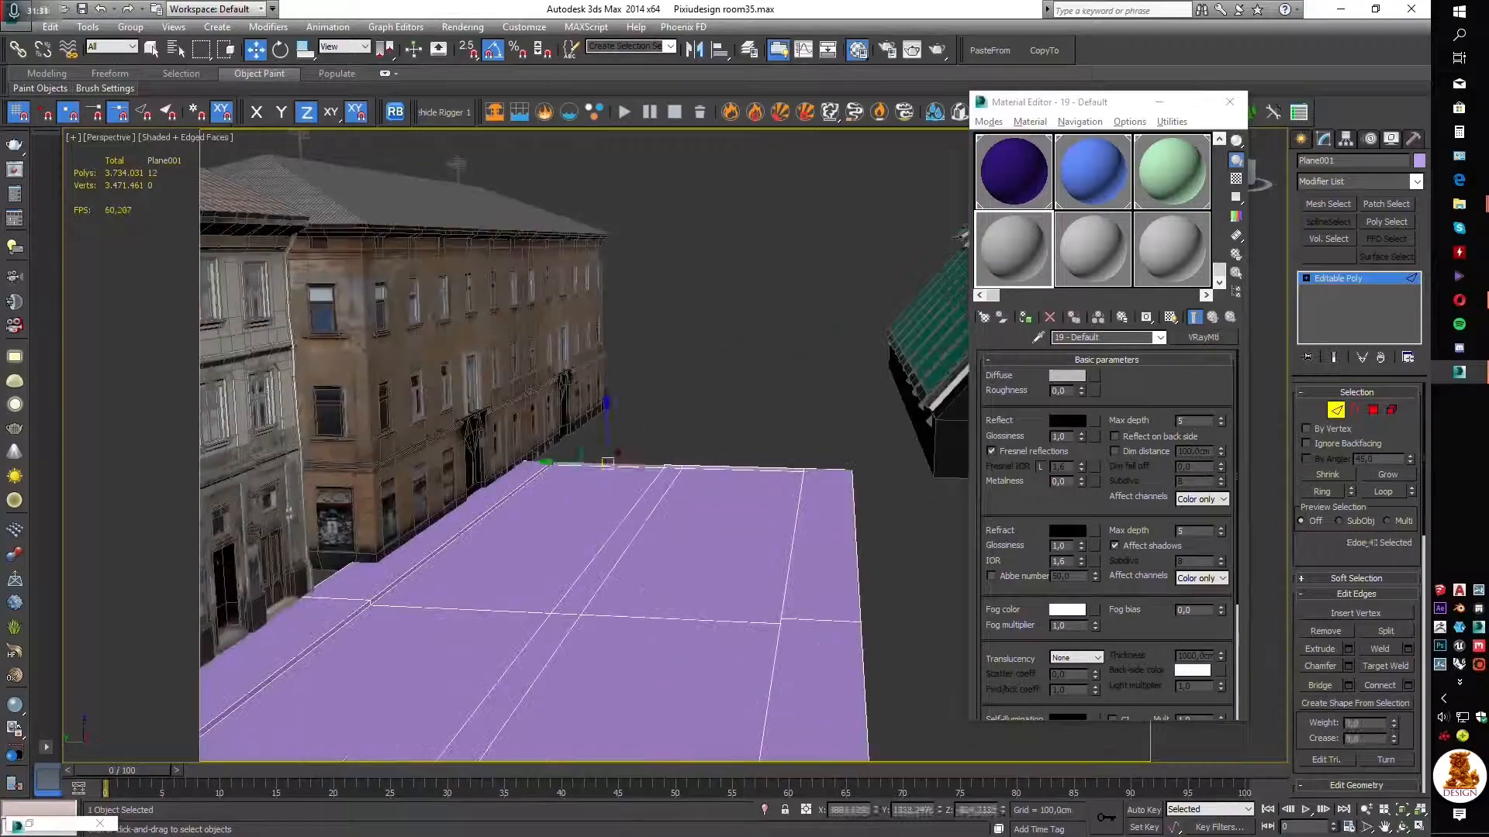
alt+middle_drag(589, 435, 535, 410)
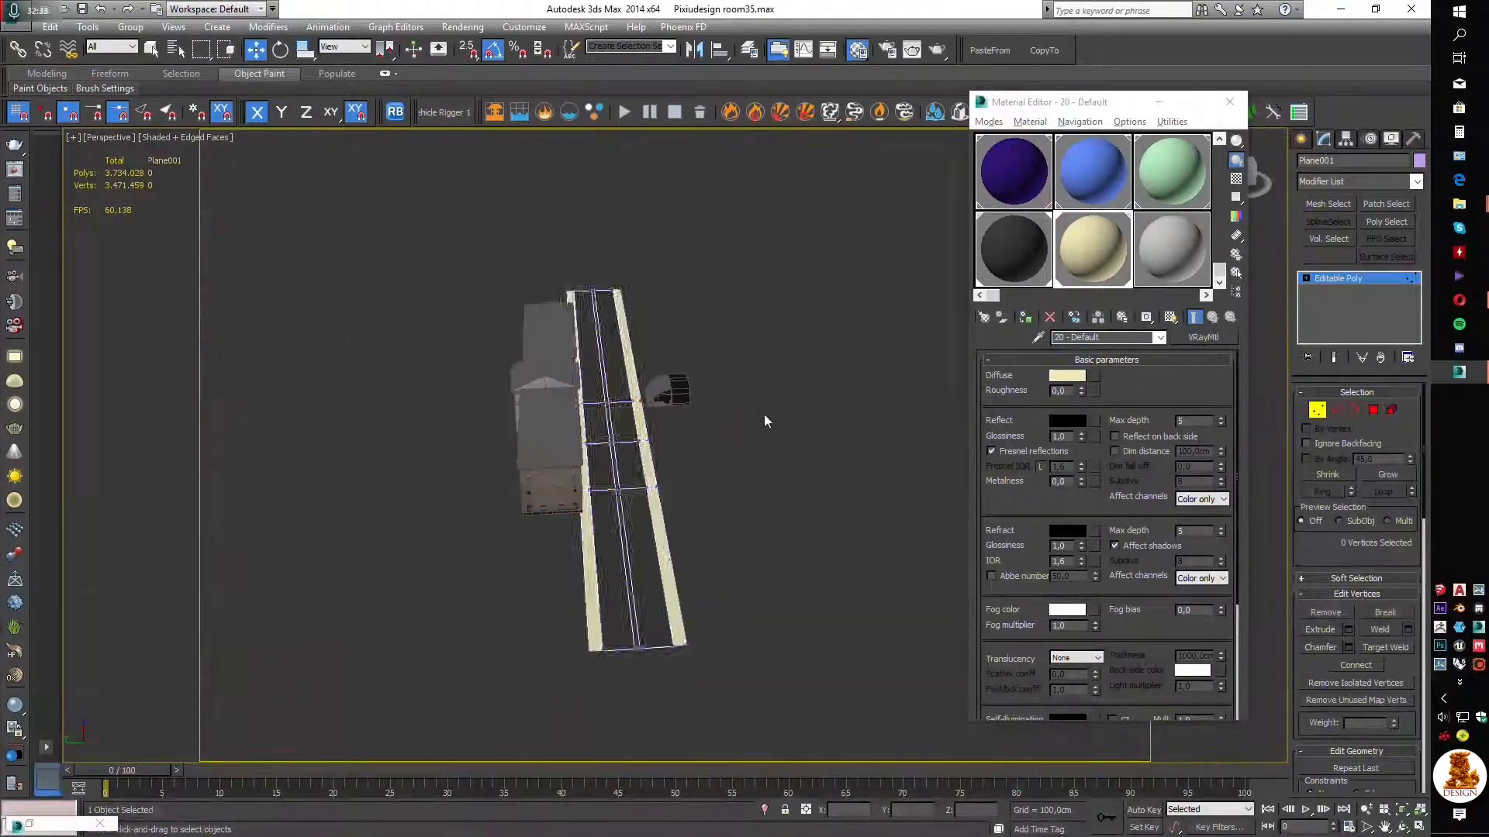
alt+middle_drag(764, 414, 717, 451)
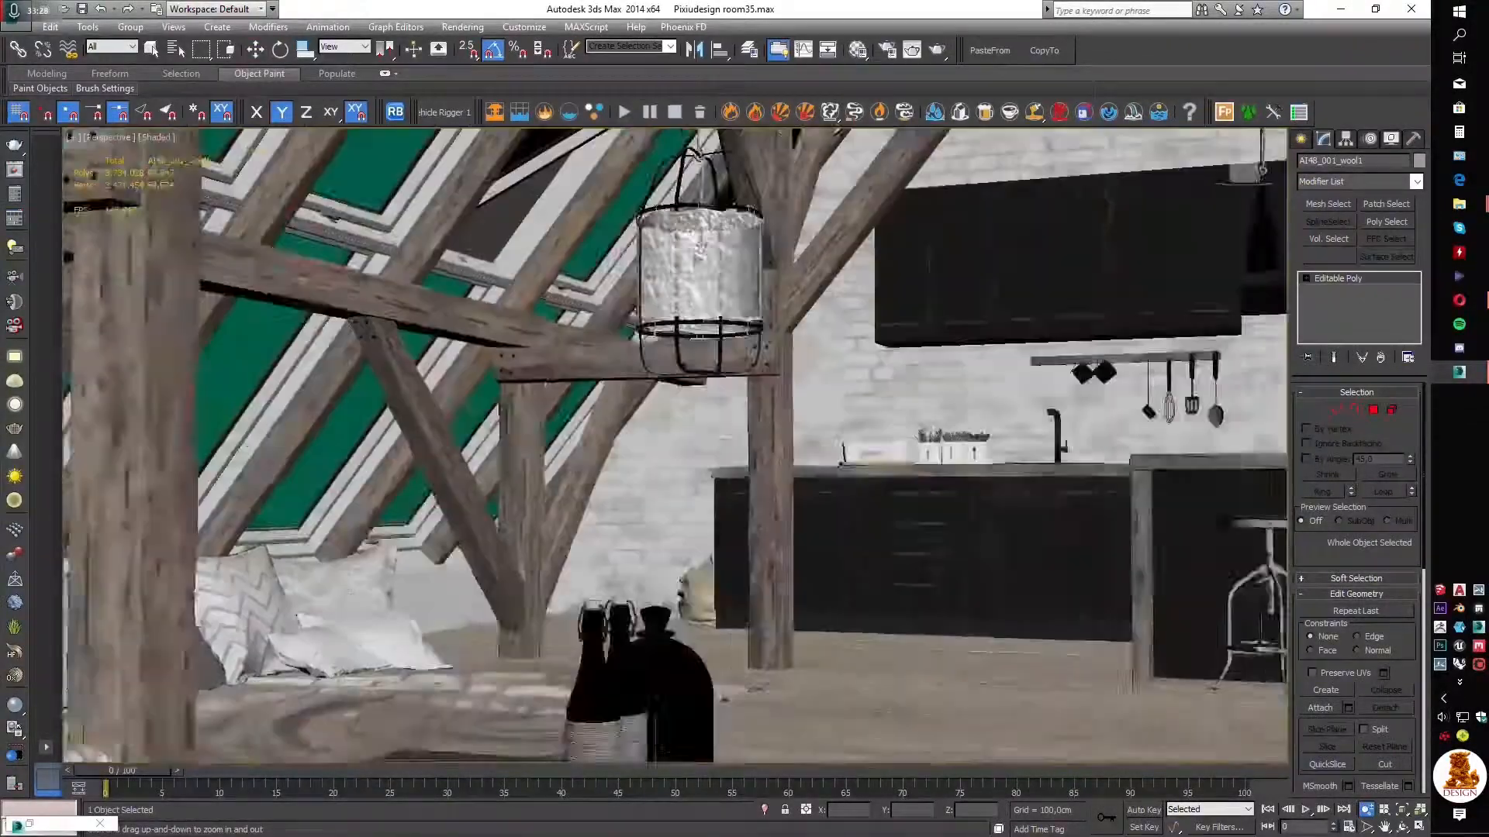
Save a copy of the scene under the file name Pixiudesign room35_lu
click(1108, 375)
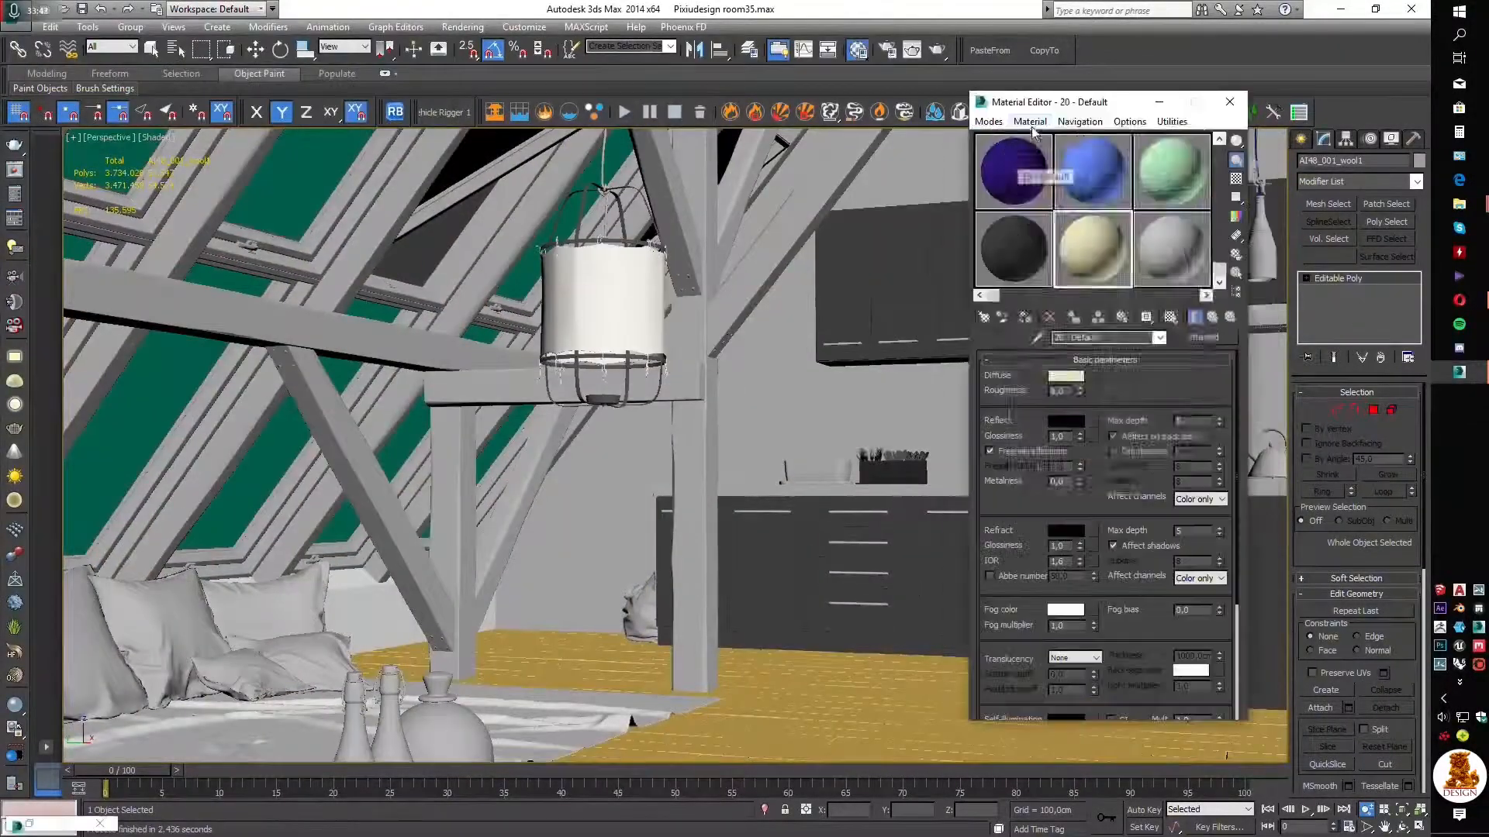
click(51, 193)
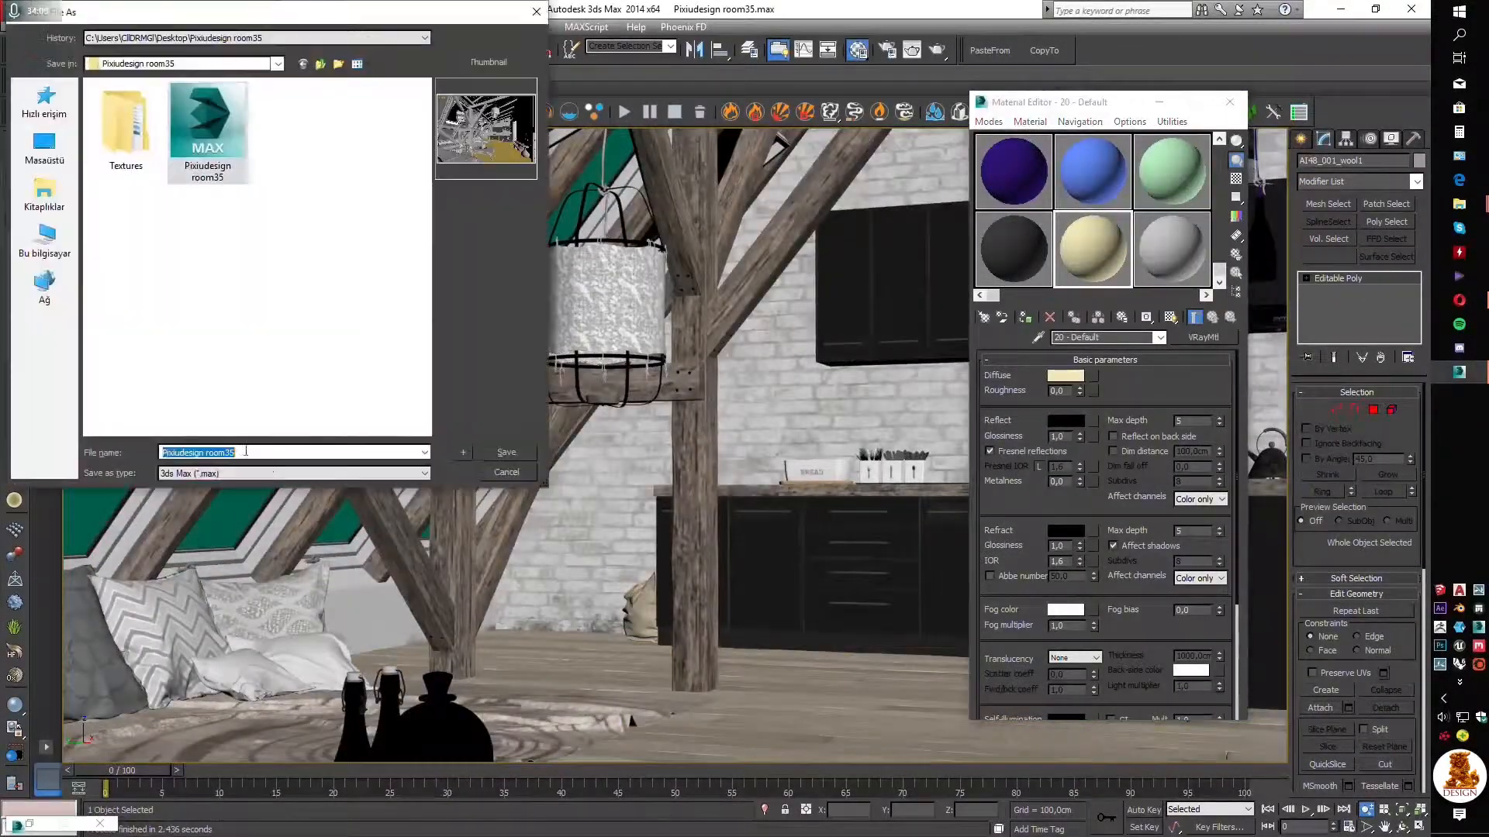
text(_lu)
key(Return)
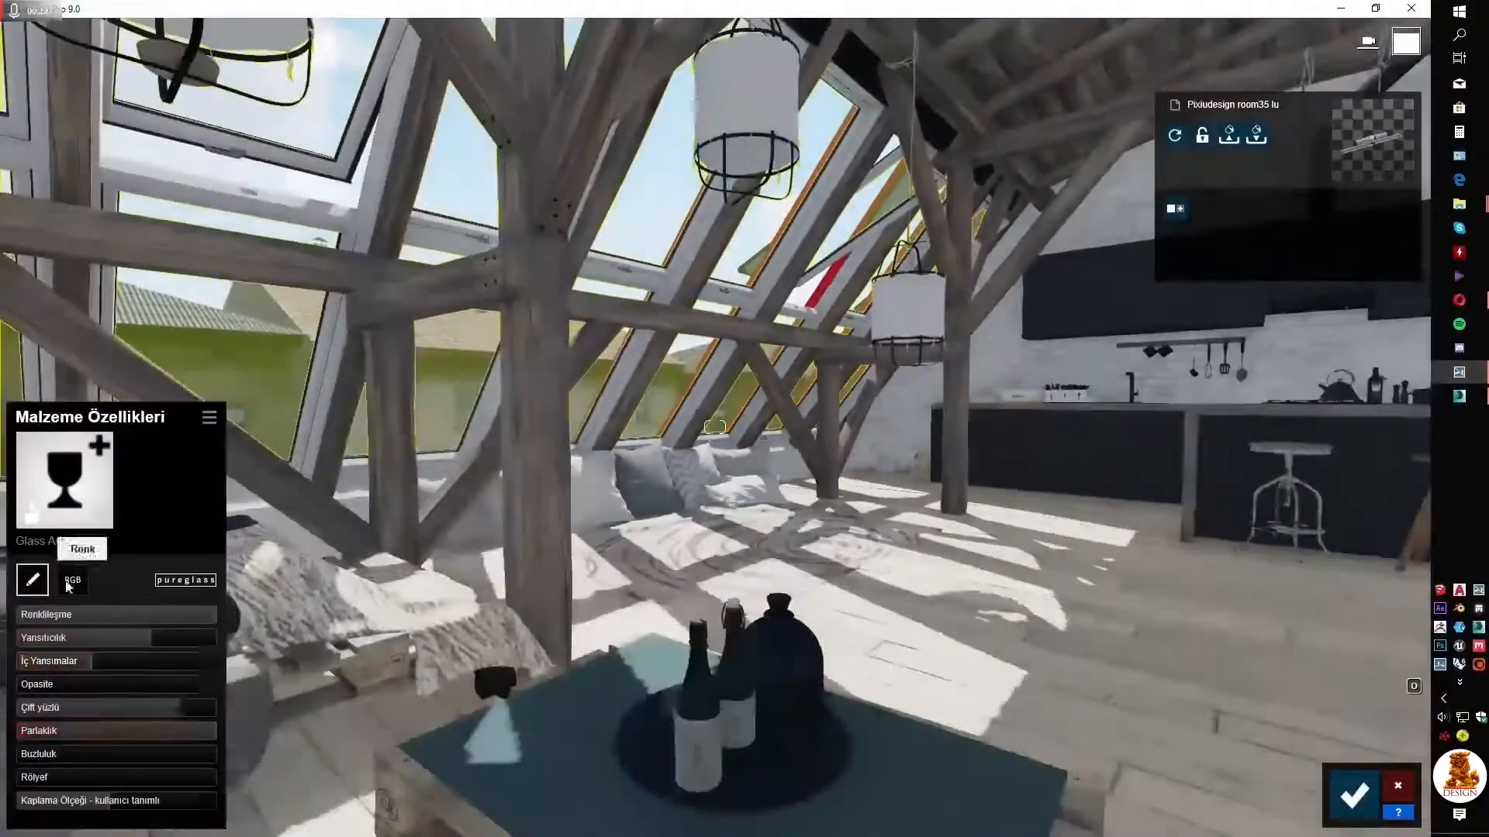
Switch to Lumion and open the colour setting of the window glass material
click(72, 580)
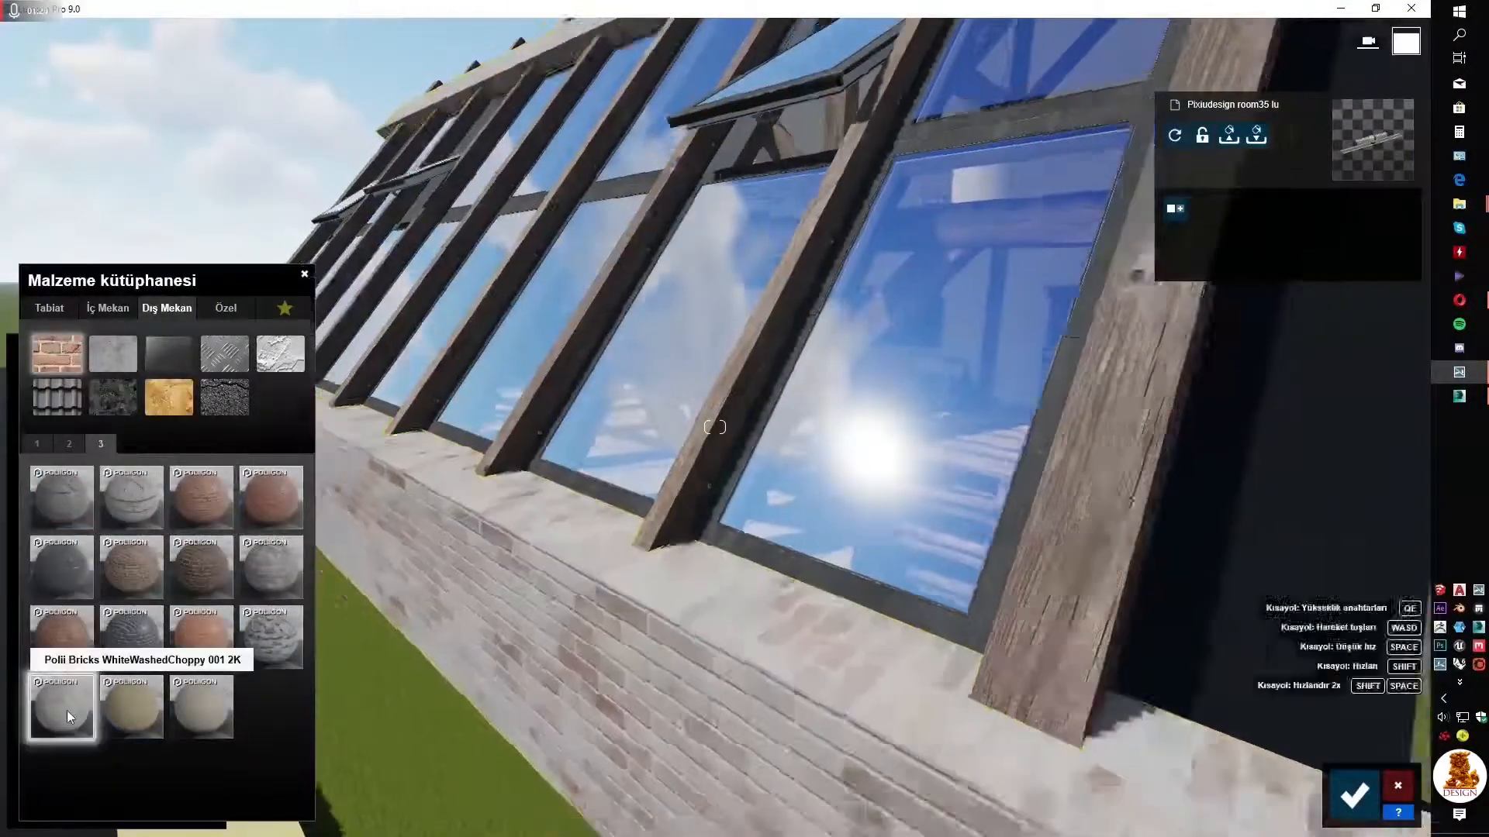
Apply Polii Bricks WhiteWashedChoppy 001 2K to the wall below the roof windows, with a generated normal map and maximum relief
click(62, 707)
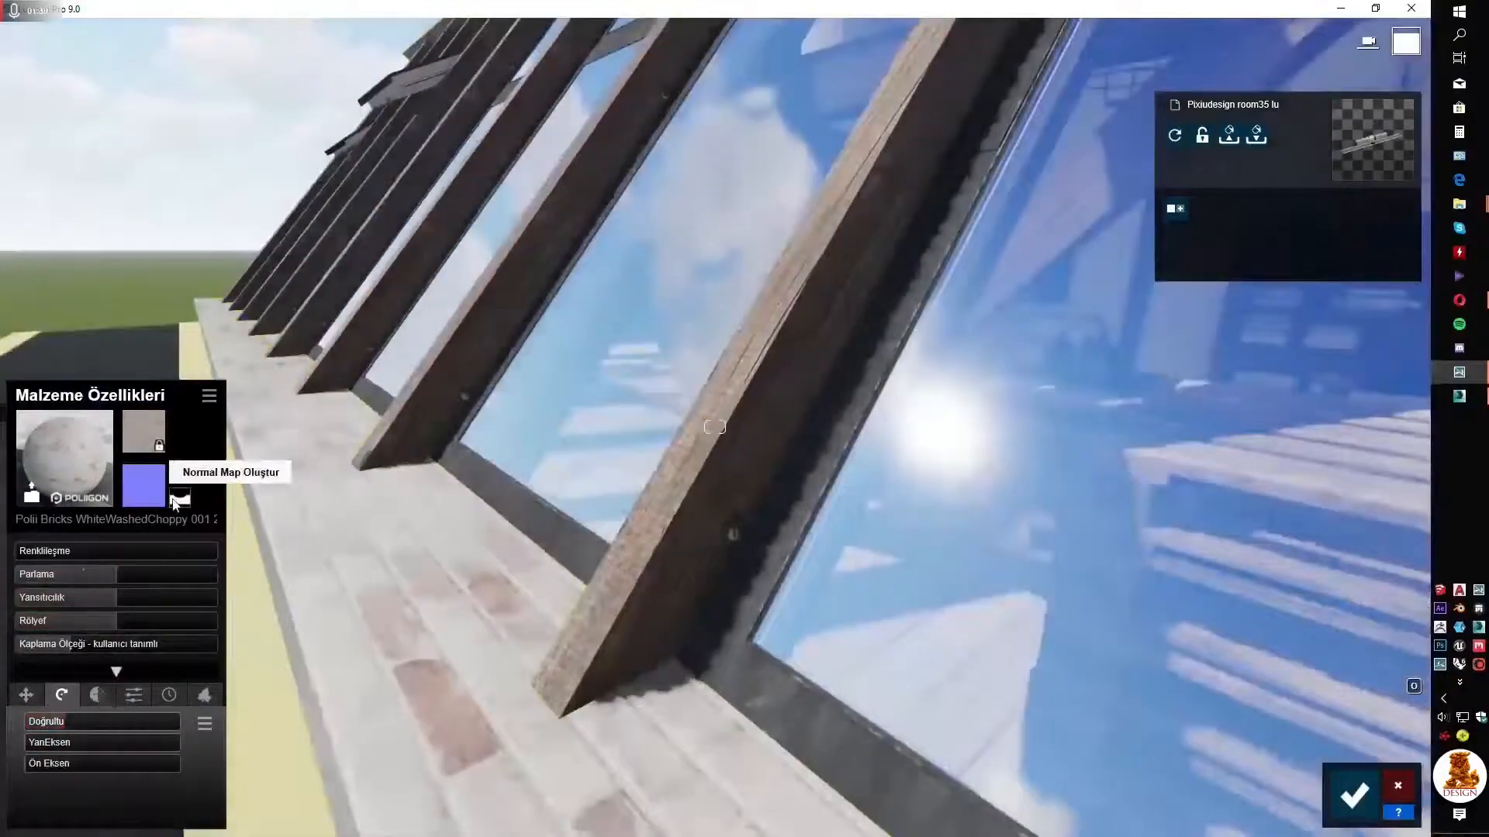
click(178, 501)
drag(116, 621, 215, 622)
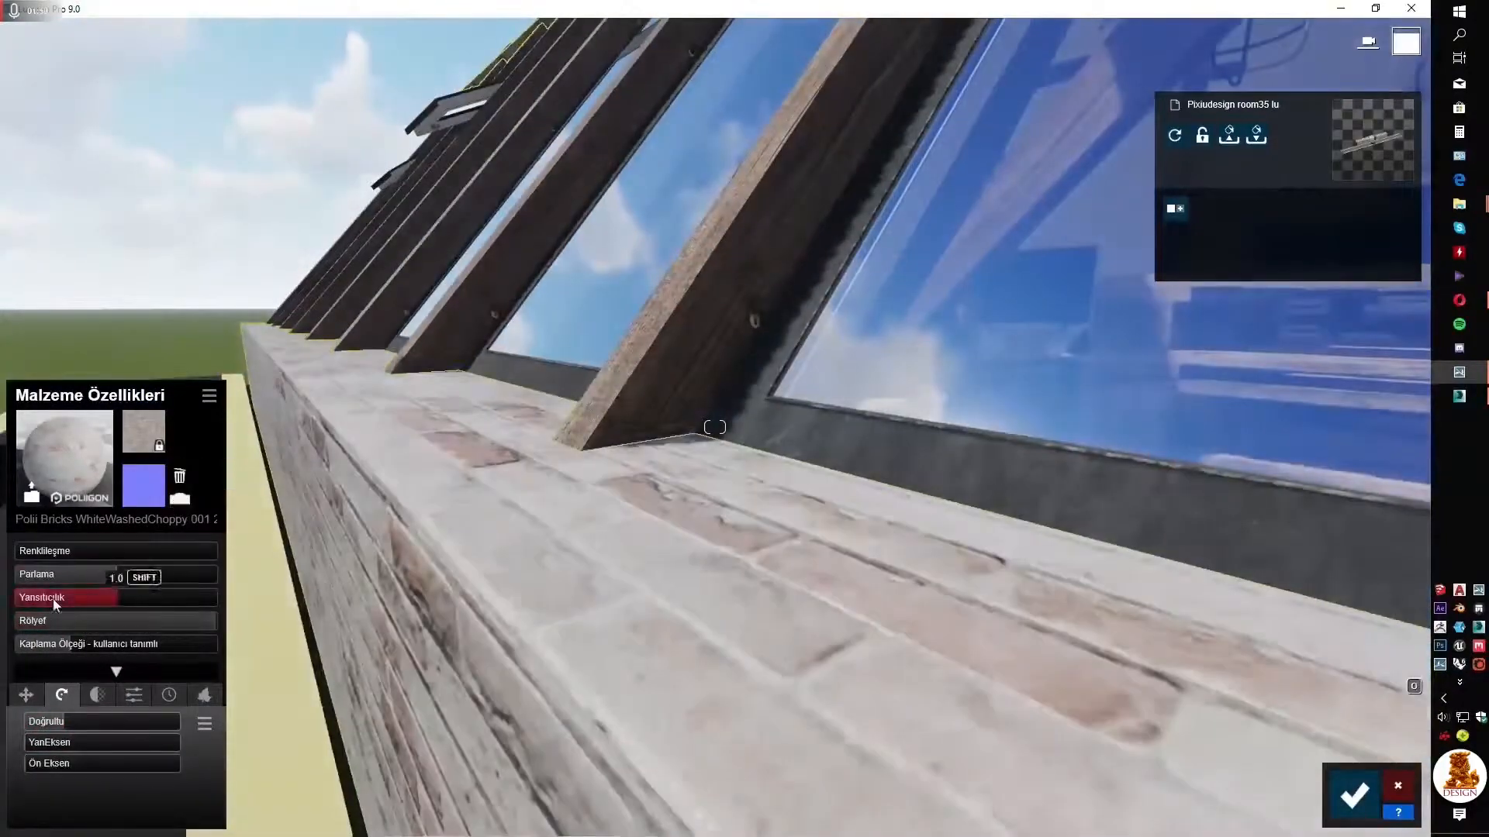
Reduce the brick material's reflectivity and gloss and add some weathering to it
drag(53, 598, 45, 598)
click(78, 576)
click(169, 695)
drag(27, 721, 66, 722)
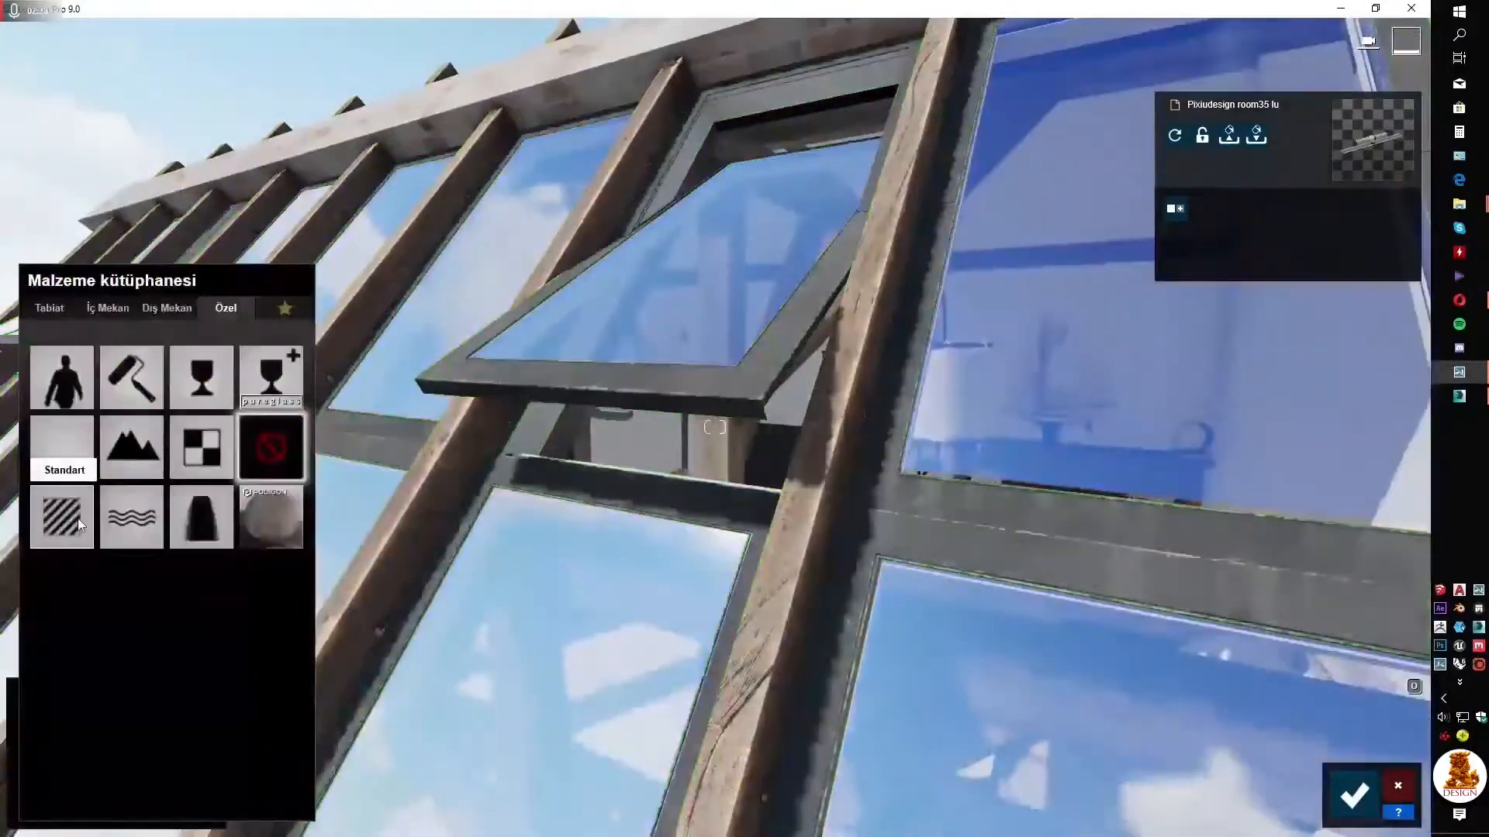
Assign the Standard material to the dark window frames, with a generated normal map and reduced relief
click(78, 518)
click(182, 501)
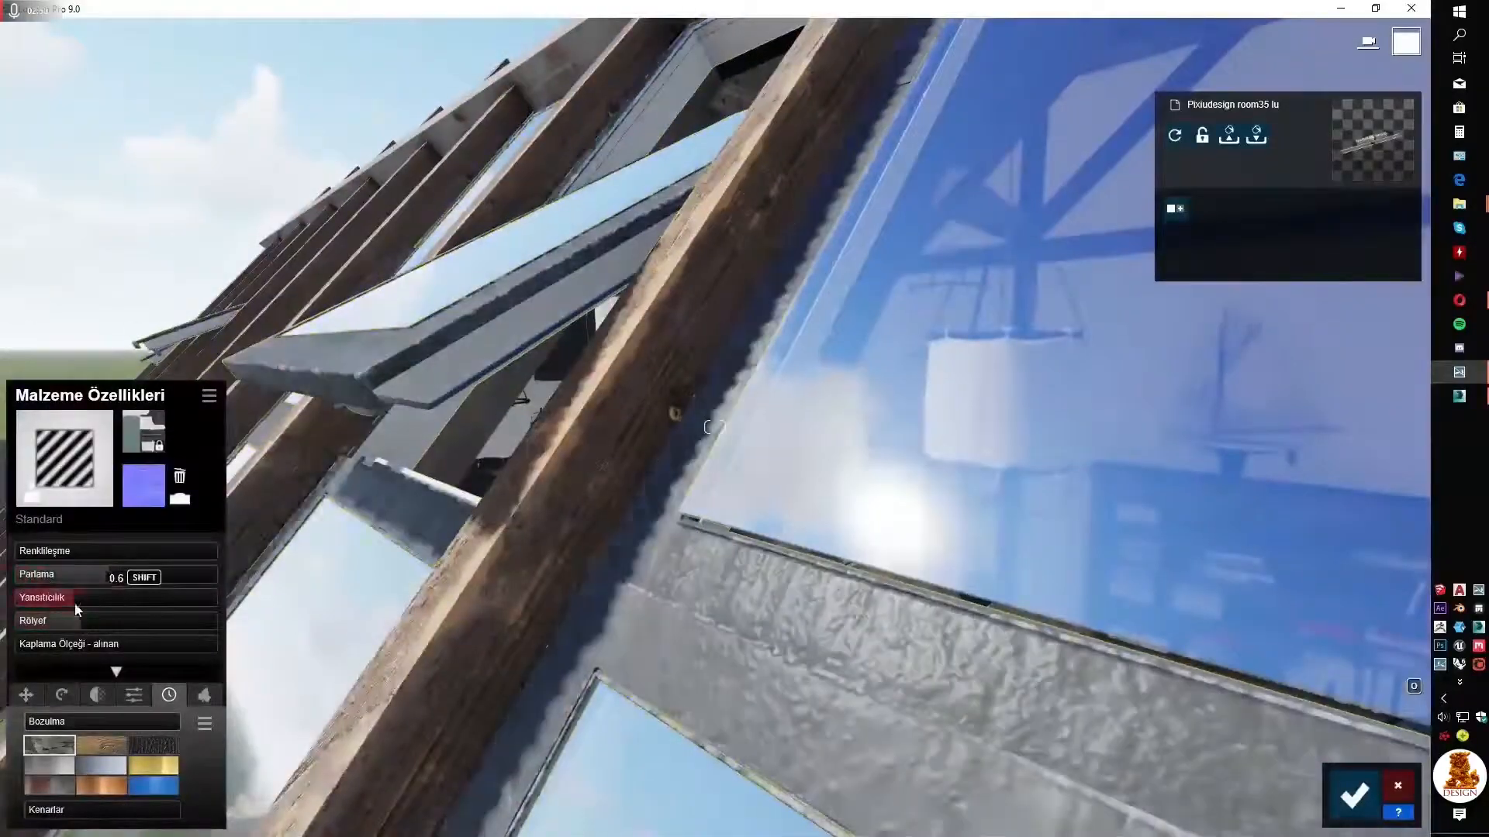
drag(80, 621, 62, 621)
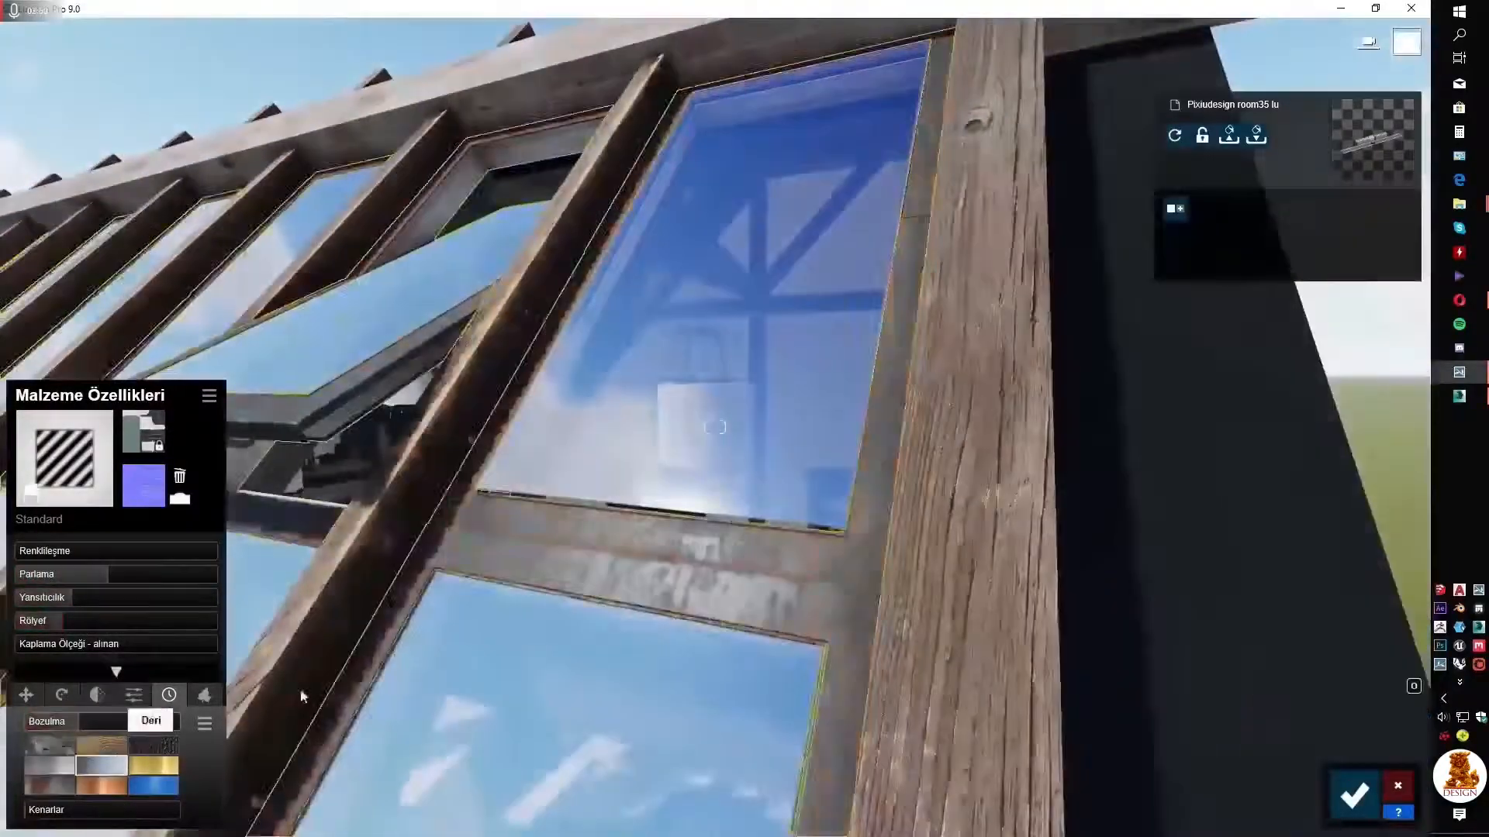
Add metal-style weathering to the window frame material
click(101, 766)
drag(28, 723, 91, 722)
Try the Standard material on the attic's black exterior side wall
mouse_move(760, 360)
right_down()
mouse_move(659, 403)
mouse_move(558, 415)
right_up()
click(456, 421)
click(719, 516)
right_drag(718, 516, 583, 267)
click(64, 459)
click(63, 450)
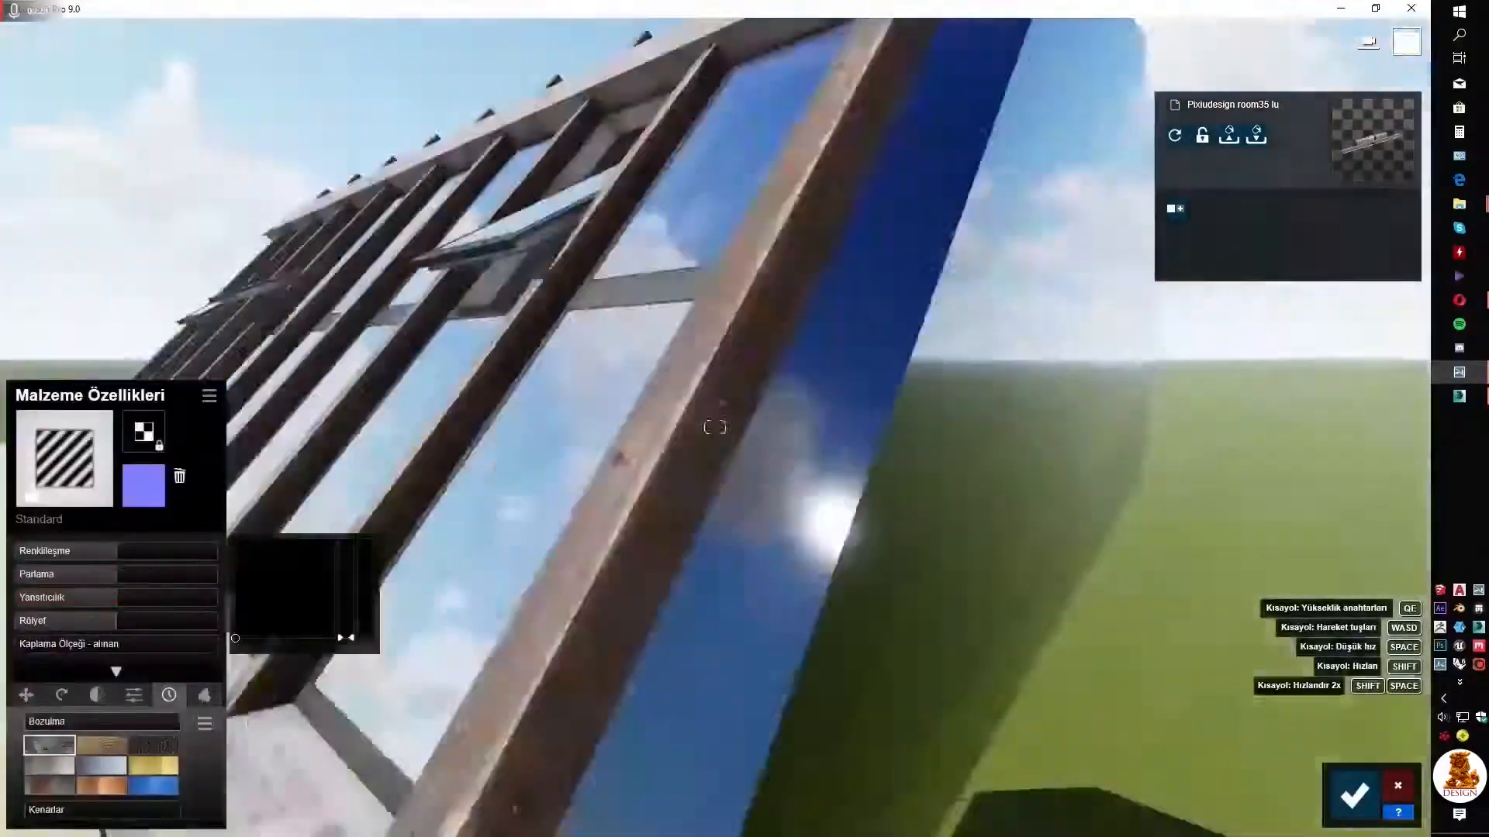
Apply the Exterior Walls Alt 027 020 DDDS 1024 material to the attic's side wall
click(64, 459)
click(166, 307)
click(133, 496)
Colorize the attic's side wall material with a dark blue-grey tint
drag(24, 552, 114, 552)
drag(296, 616, 295, 620)
drag(346, 605, 346, 613)
key(w)
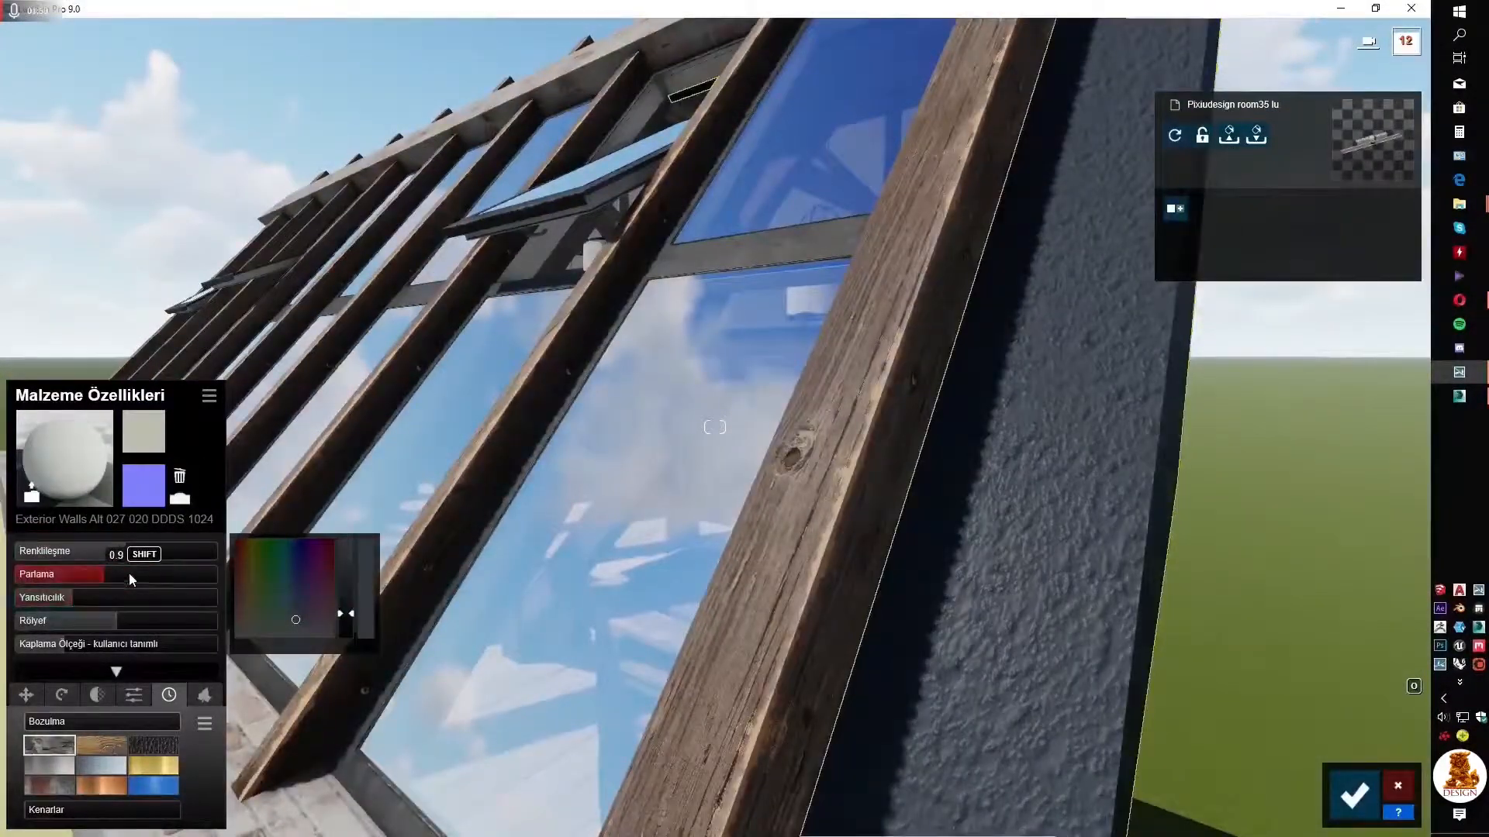
key(w)
right_drag(715, 334, 768, 415)
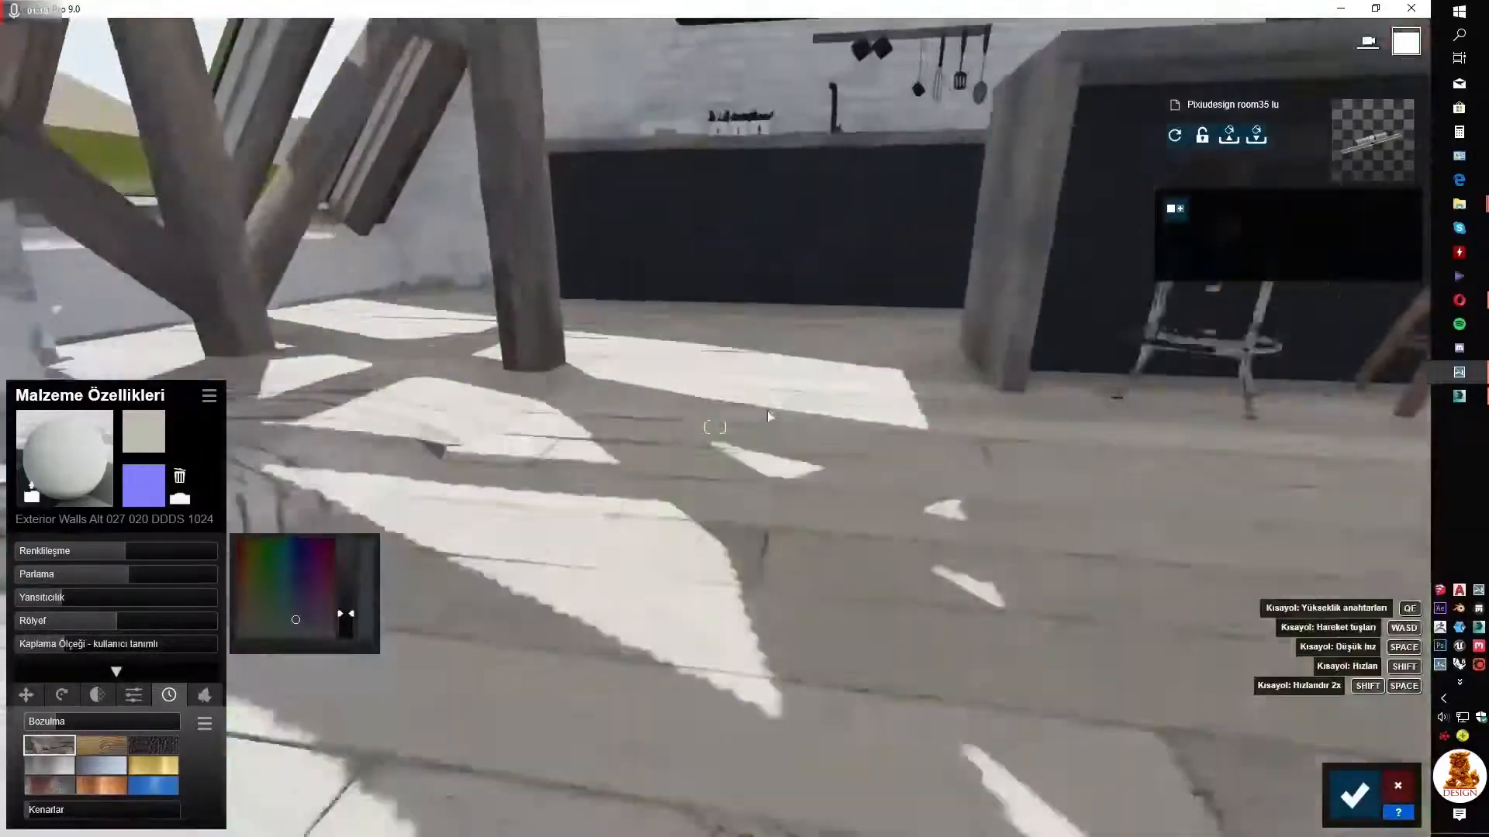
Apply the Standard material to a set of floor planks, invert its normal map direction and raise its relief to about 1.5
click(767, 416)
click(65, 459)
click(60, 521)
click(179, 501)
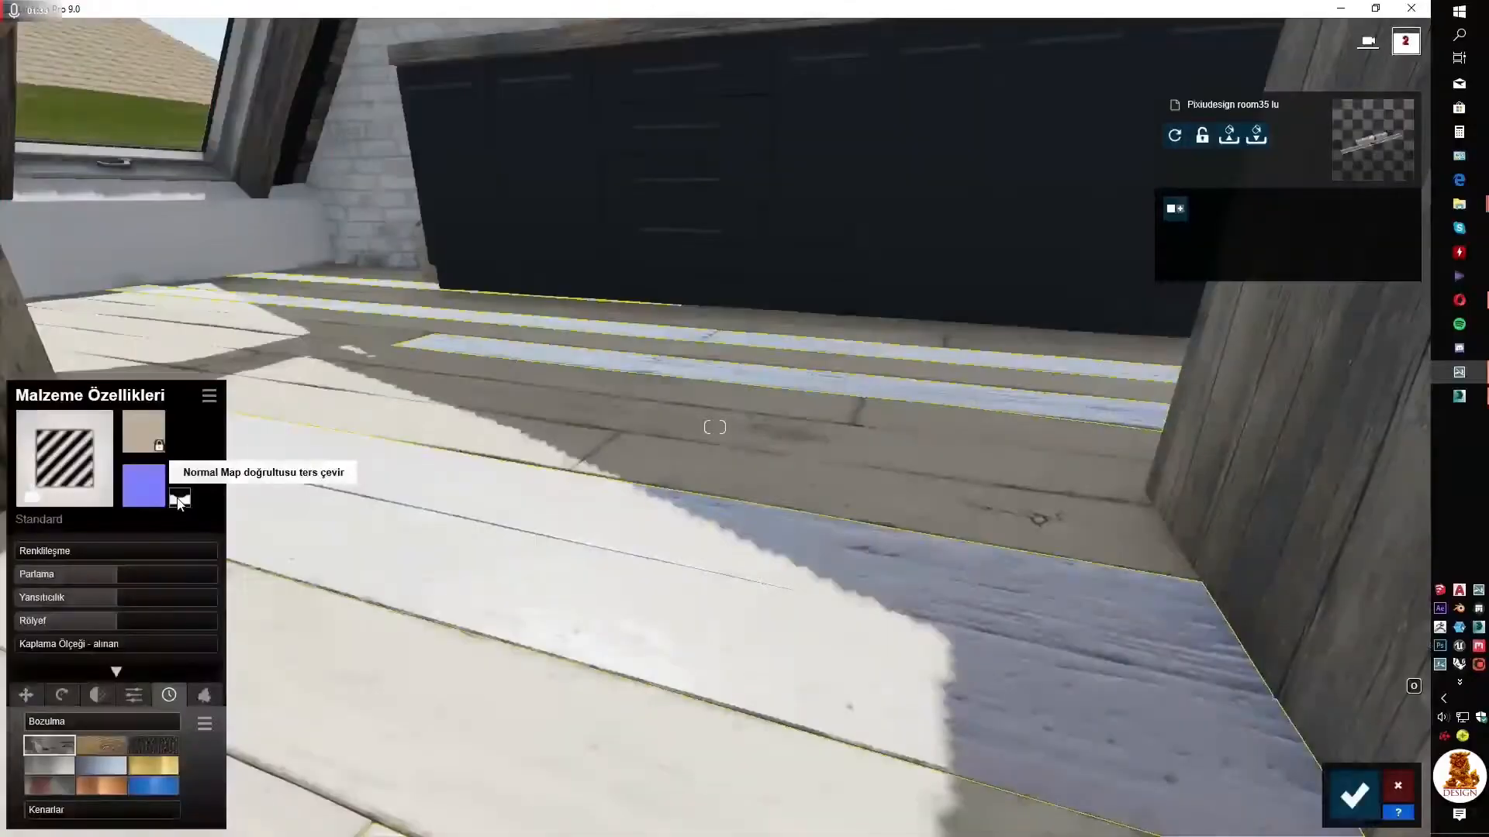
click(178, 498)
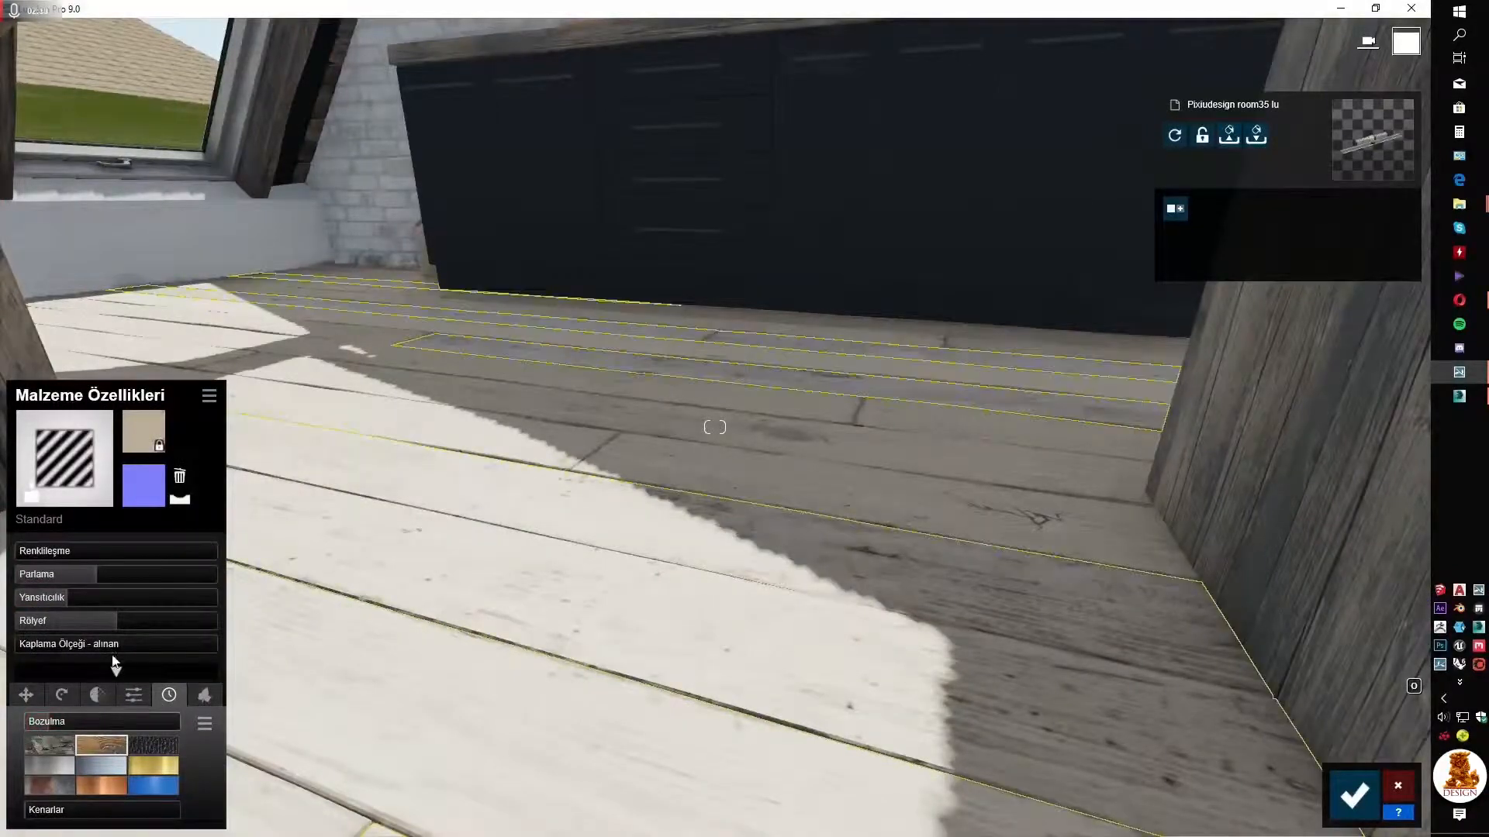
drag(127, 621, 166, 621)
Give the next floor planks the Standard material with gloss 0.8, reflectivity 0.5, relief 1.5 and light wood-style weathering
click(432, 508)
click(64, 524)
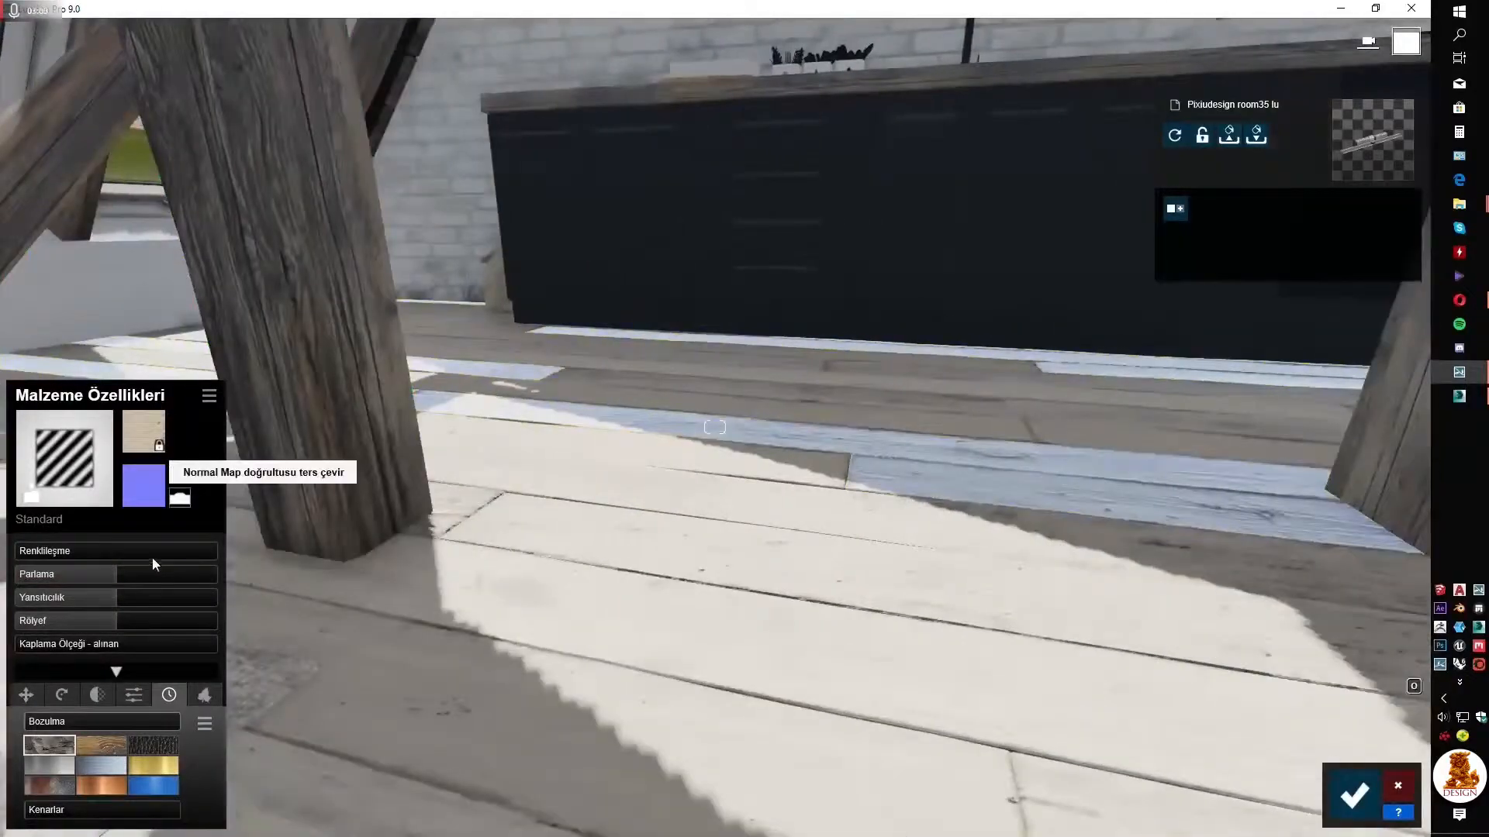
text(0.80.5)
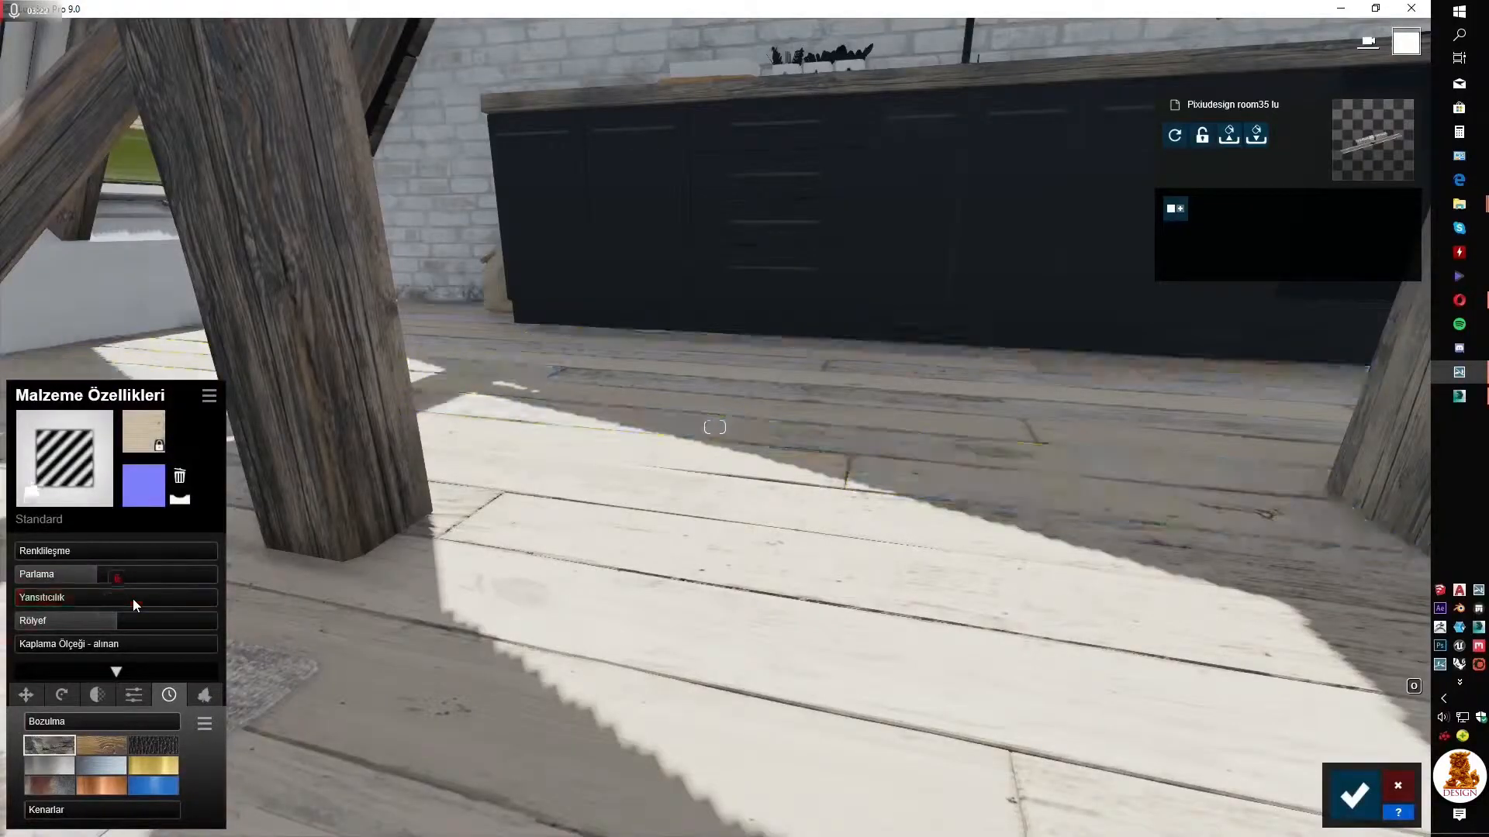
text(1.5)
click(102, 745)
drag(28, 722, 56, 722)
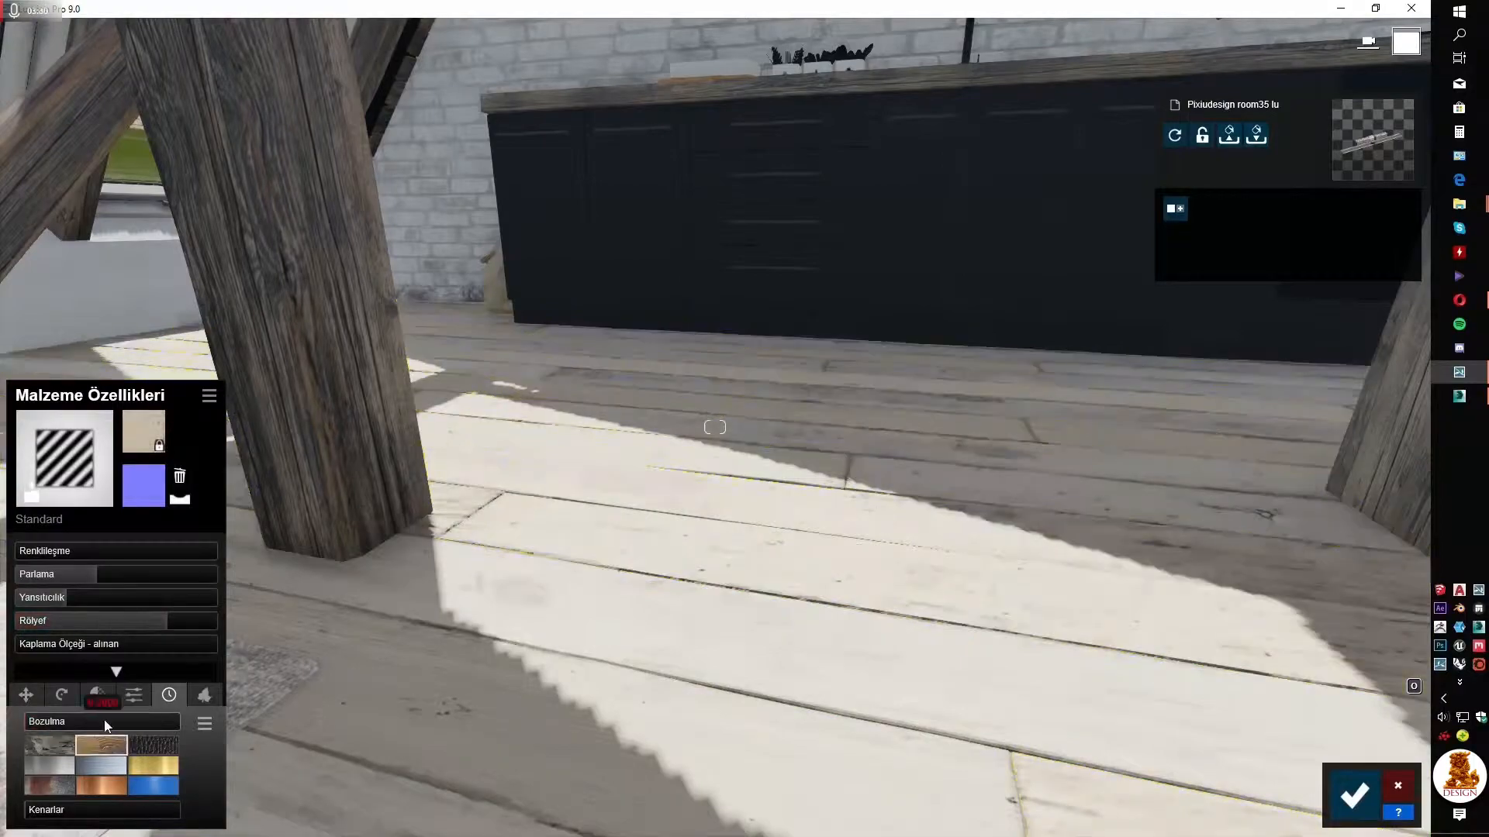
Apply the Poliigon Wood PlanksWorn 023 VAR1 3K material to another set of floor planks
right_drag(844, 496, 200, 372)
click(866, 427)
click(64, 458)
click(252, 507)
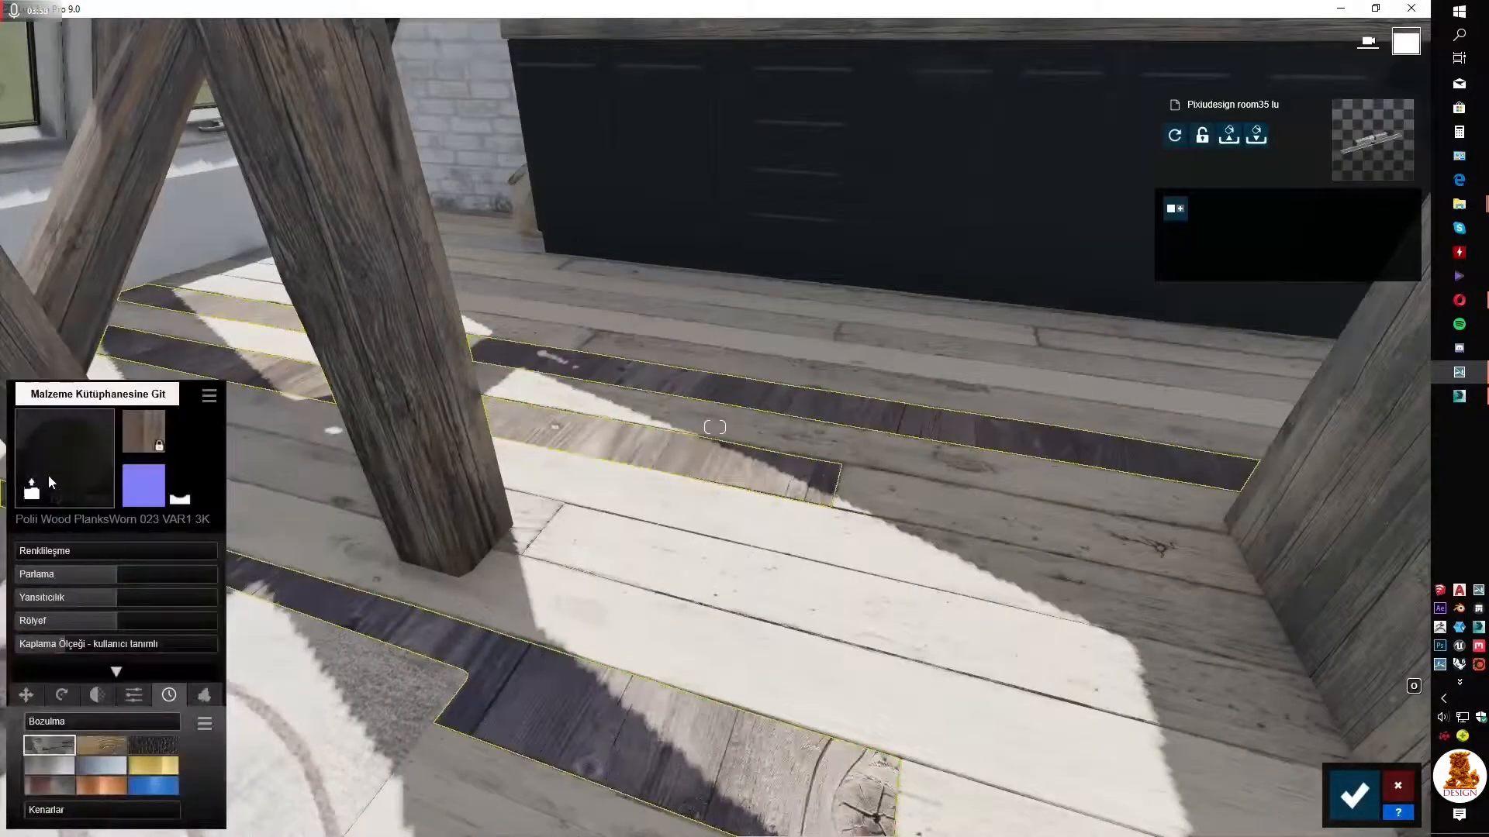
Rotate the worn plank texture's heading and set its mapping scale to about 0.99
key(s)
right_drag(714, 428, 697, 465)
click(62, 696)
drag(28, 722, 64, 724)
drag(65, 647, 44, 648)
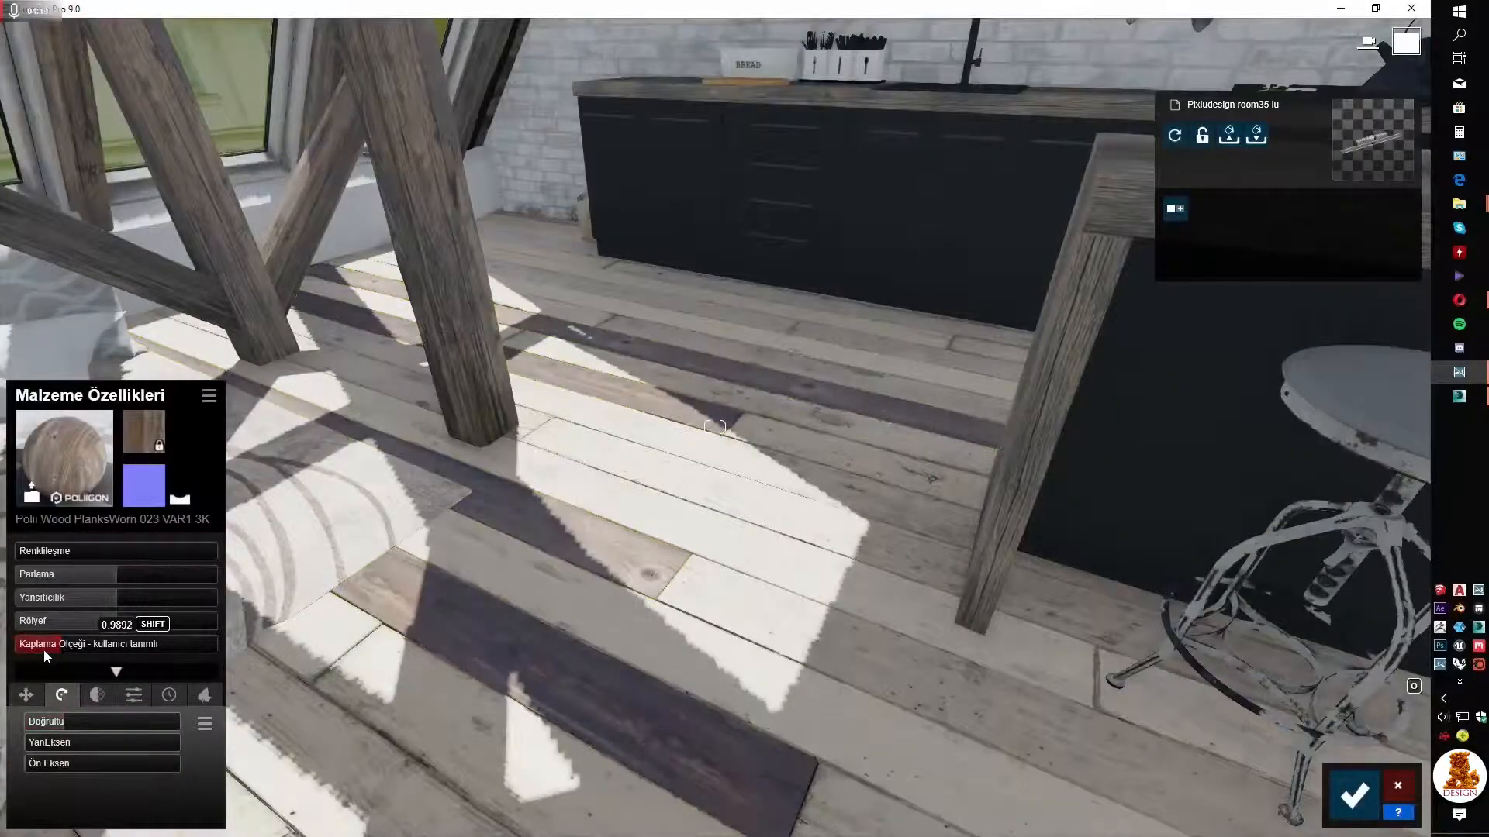
Lower the gloss and reflectivity of the worn plank material
drag(116, 576, 91, 575)
drag(116, 600, 54, 603)
key(w)
right_drag(388, 543, 388, 496)
key(q)
Try colorizing the worn plank material and reset the colorization to zero
click(248, 619)
drag(19, 551, 116, 552)
key(s)
right_drag(387, 659, 388, 620)
key(w)
drag(115, 551, 12, 552)
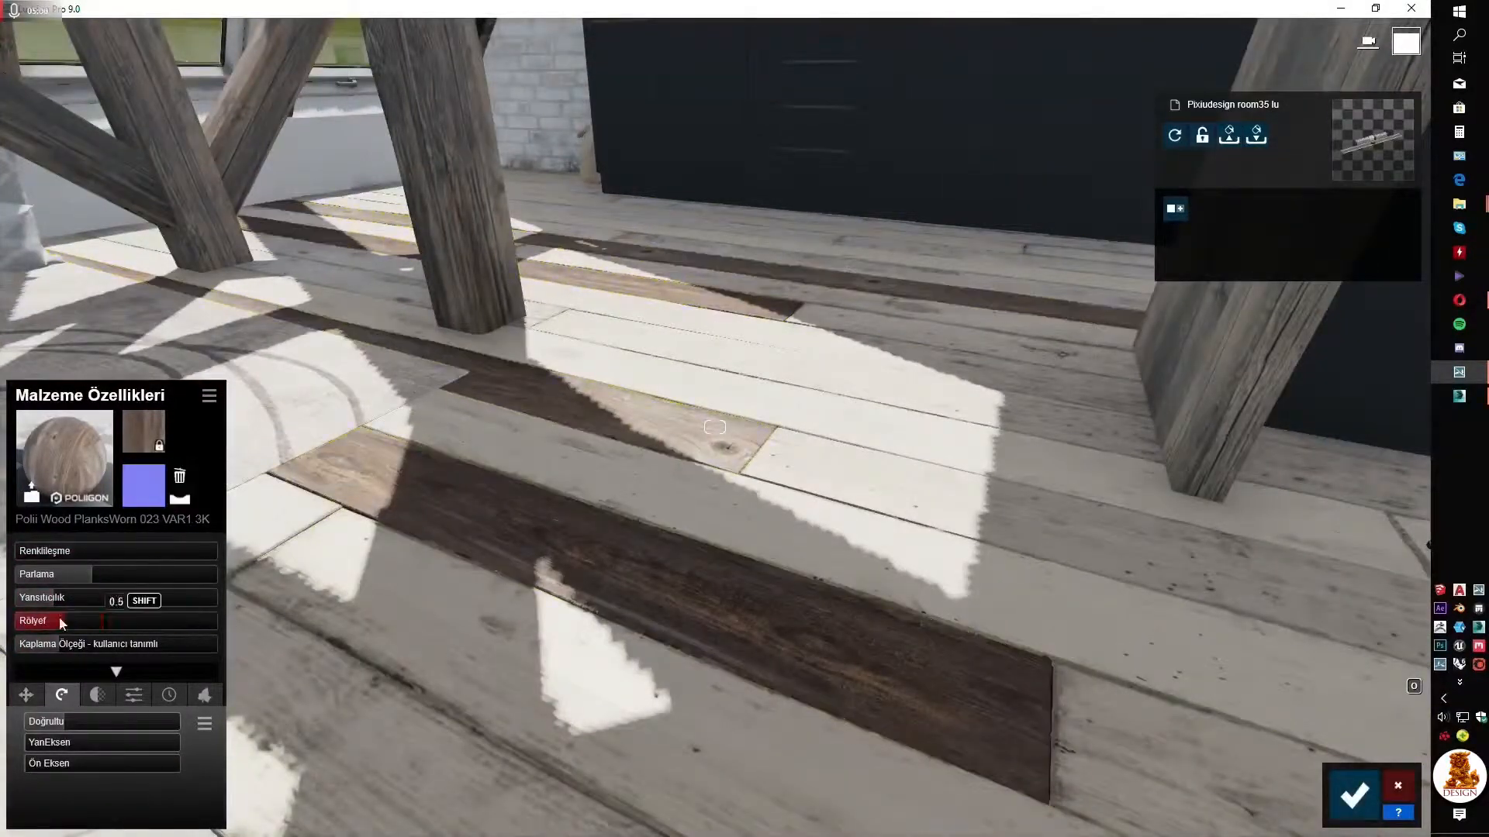
Add wood-style weathering and slight edge wear to the worn planks, and paste the copied material settings
click(169, 695)
click(102, 745)
drag(28, 722, 109, 726)
drag(27, 810, 31, 811)
click(210, 396)
click(116, 405)
Reduce the reflectivity and gloss of the Poliigon material on the floor_2 planks and strengthen its relief
click(599, 499)
key(s)
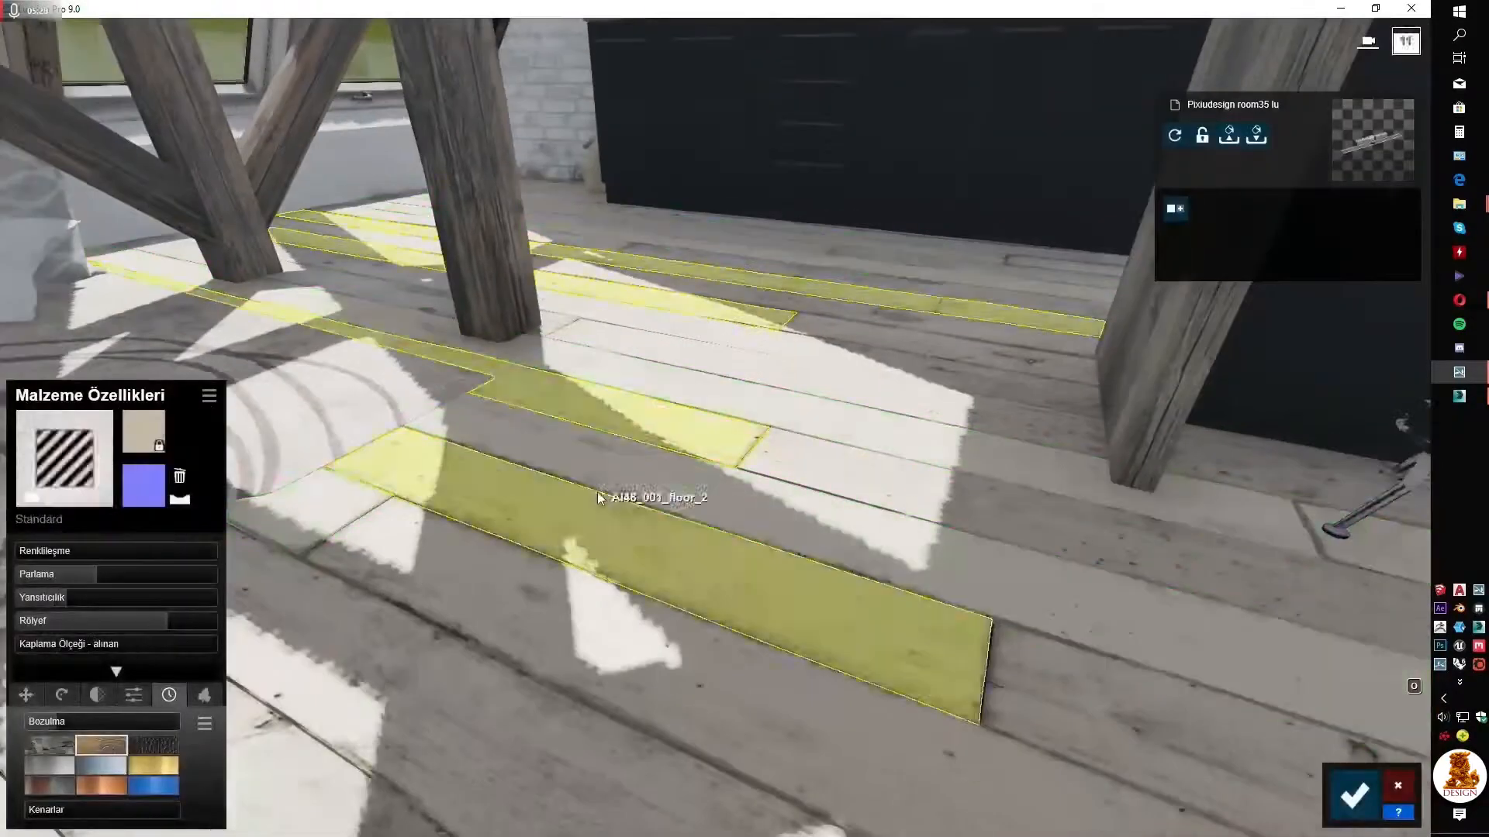
click(62, 695)
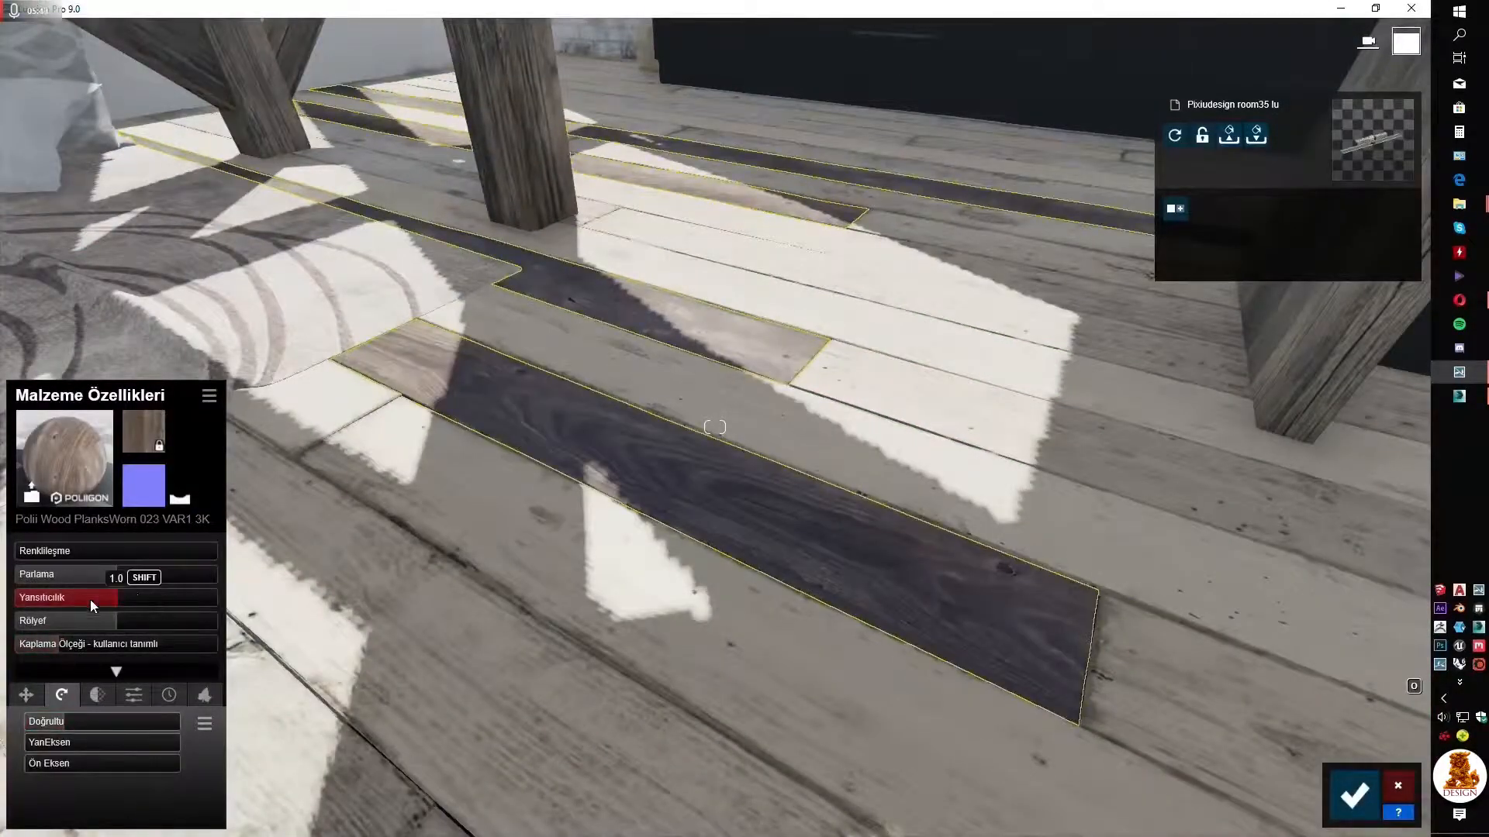
drag(90, 600, 59, 599)
click(93, 575)
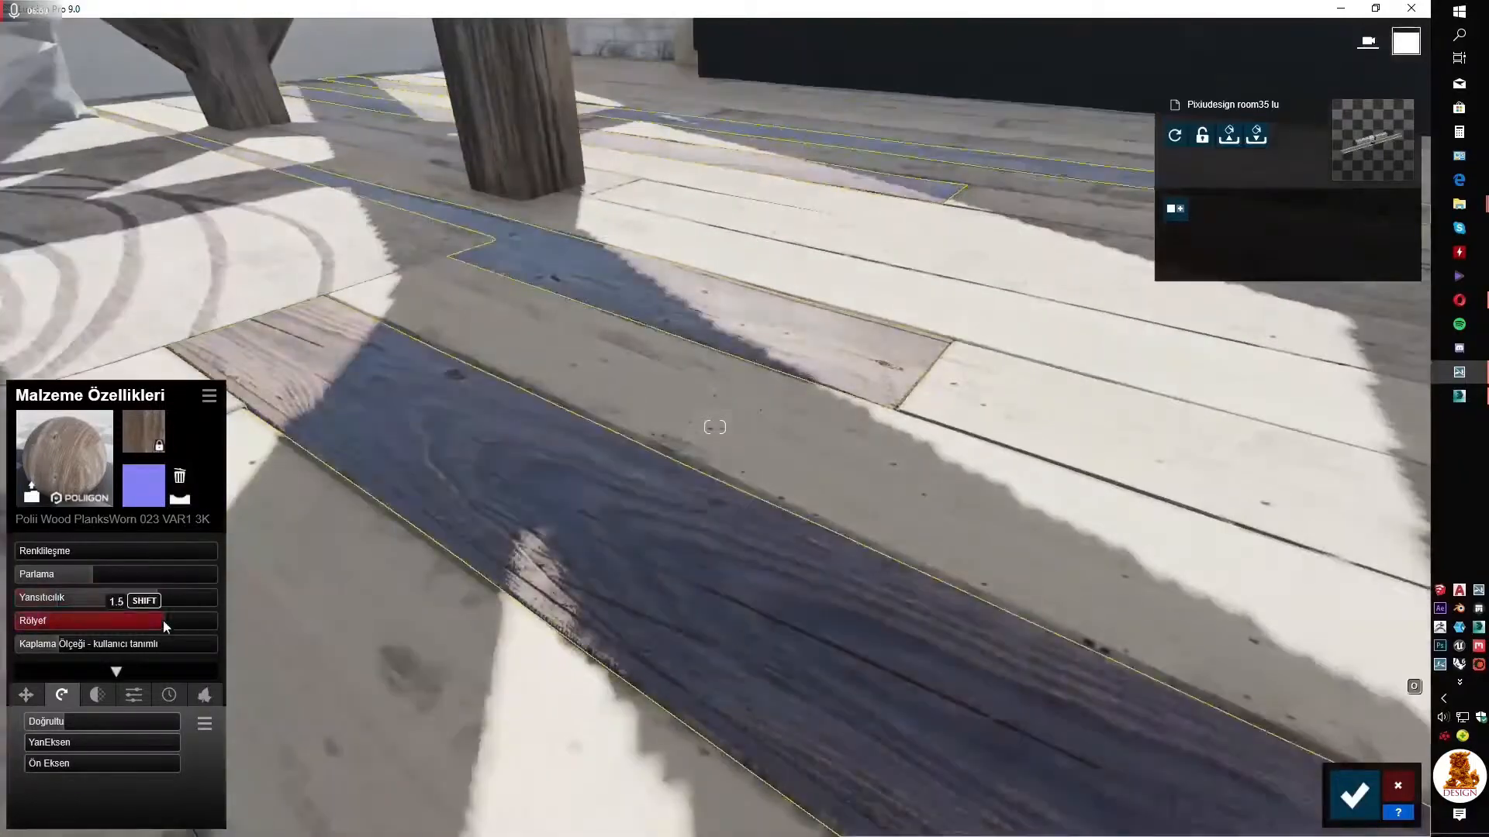
click(77, 601)
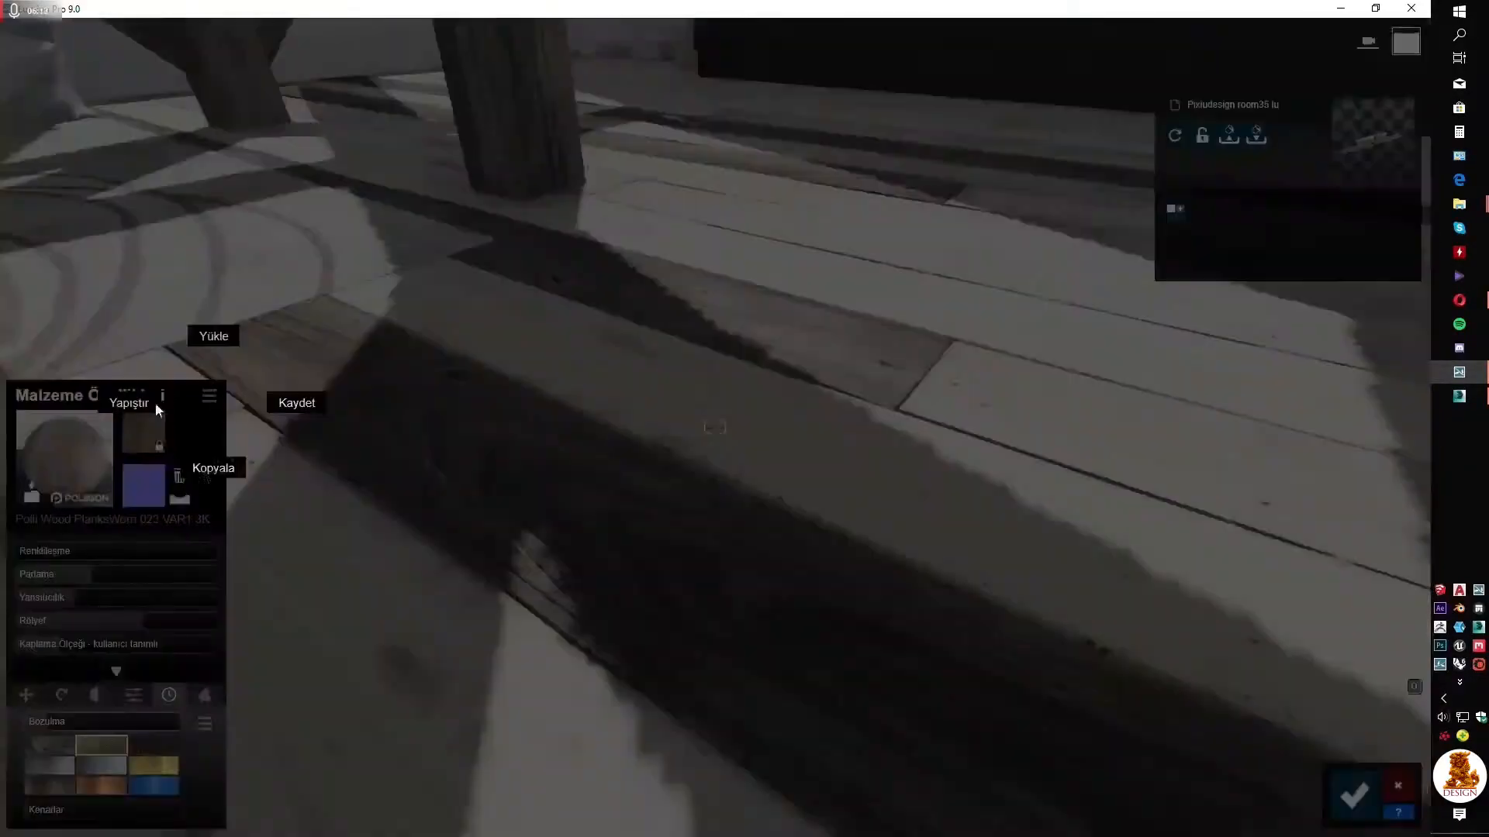
Use the same Poliigon worn plank material on the remaining floor planks
click(67, 468)
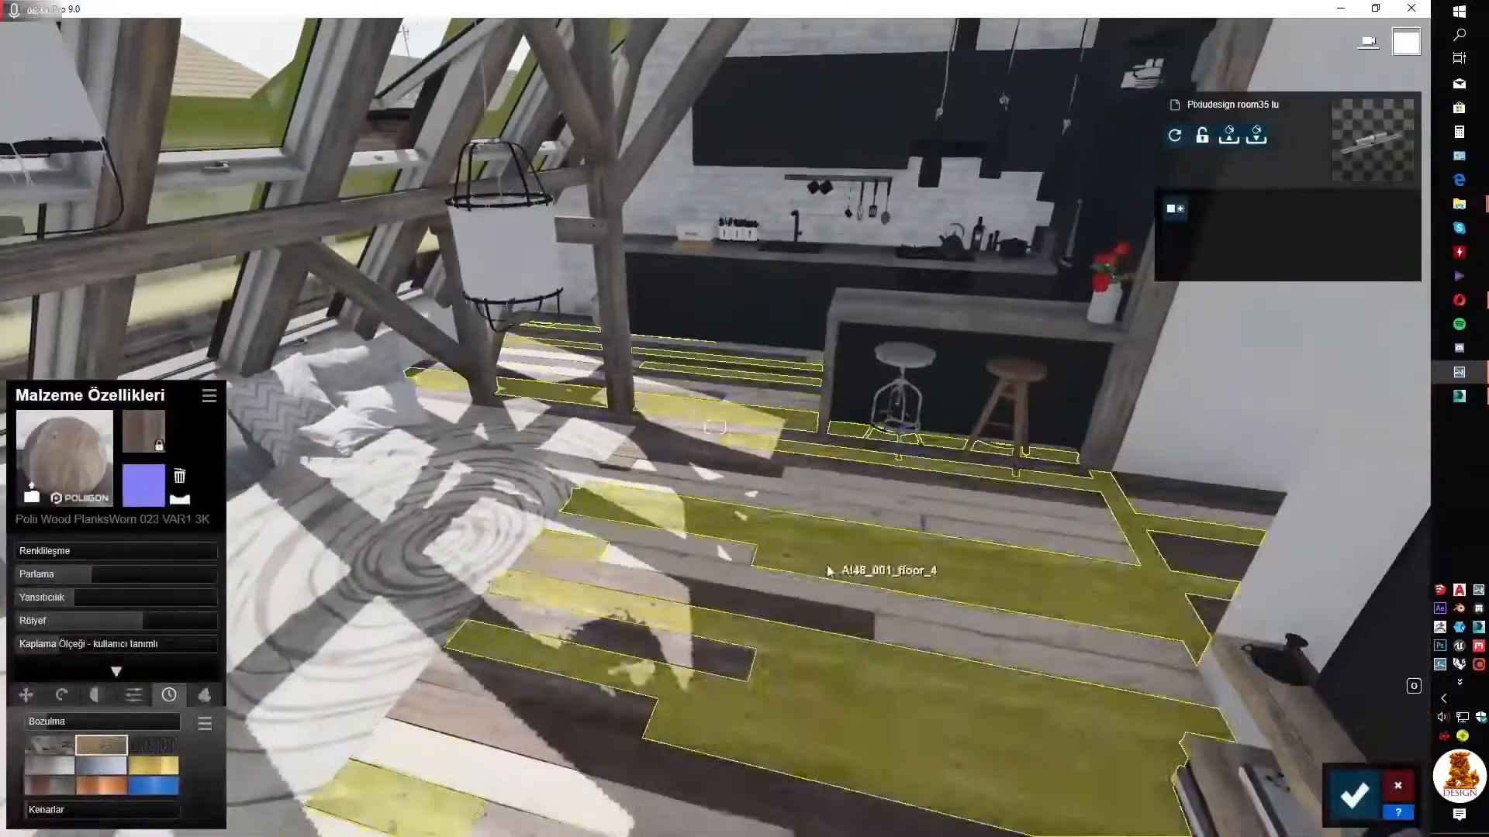
click(25, 694)
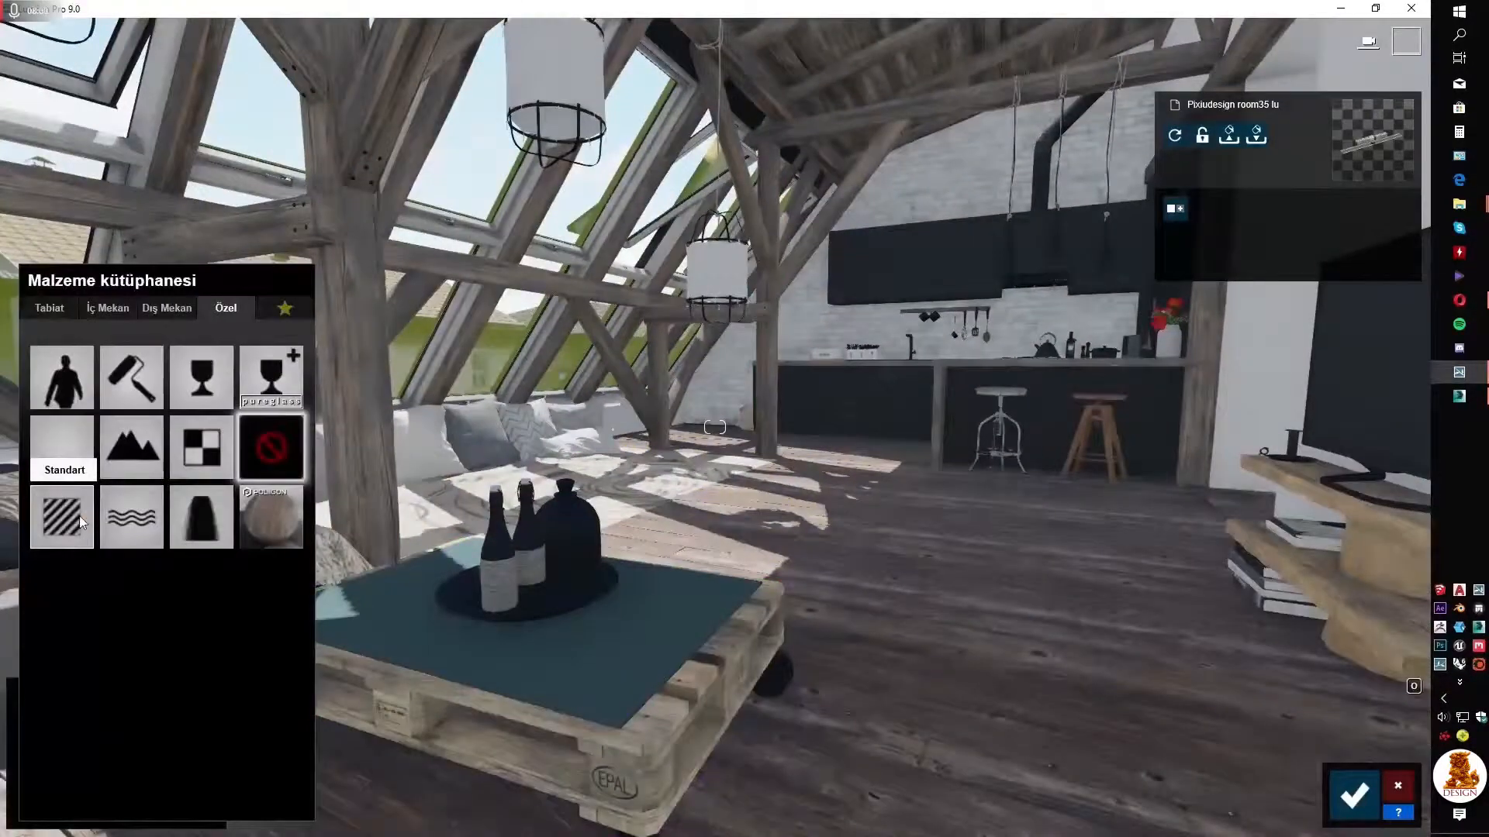
Give the pallet coffee table the Standard material with 0.2 wood-style weathering and its top the PureGlass Glass Advanced material
click(79, 515)
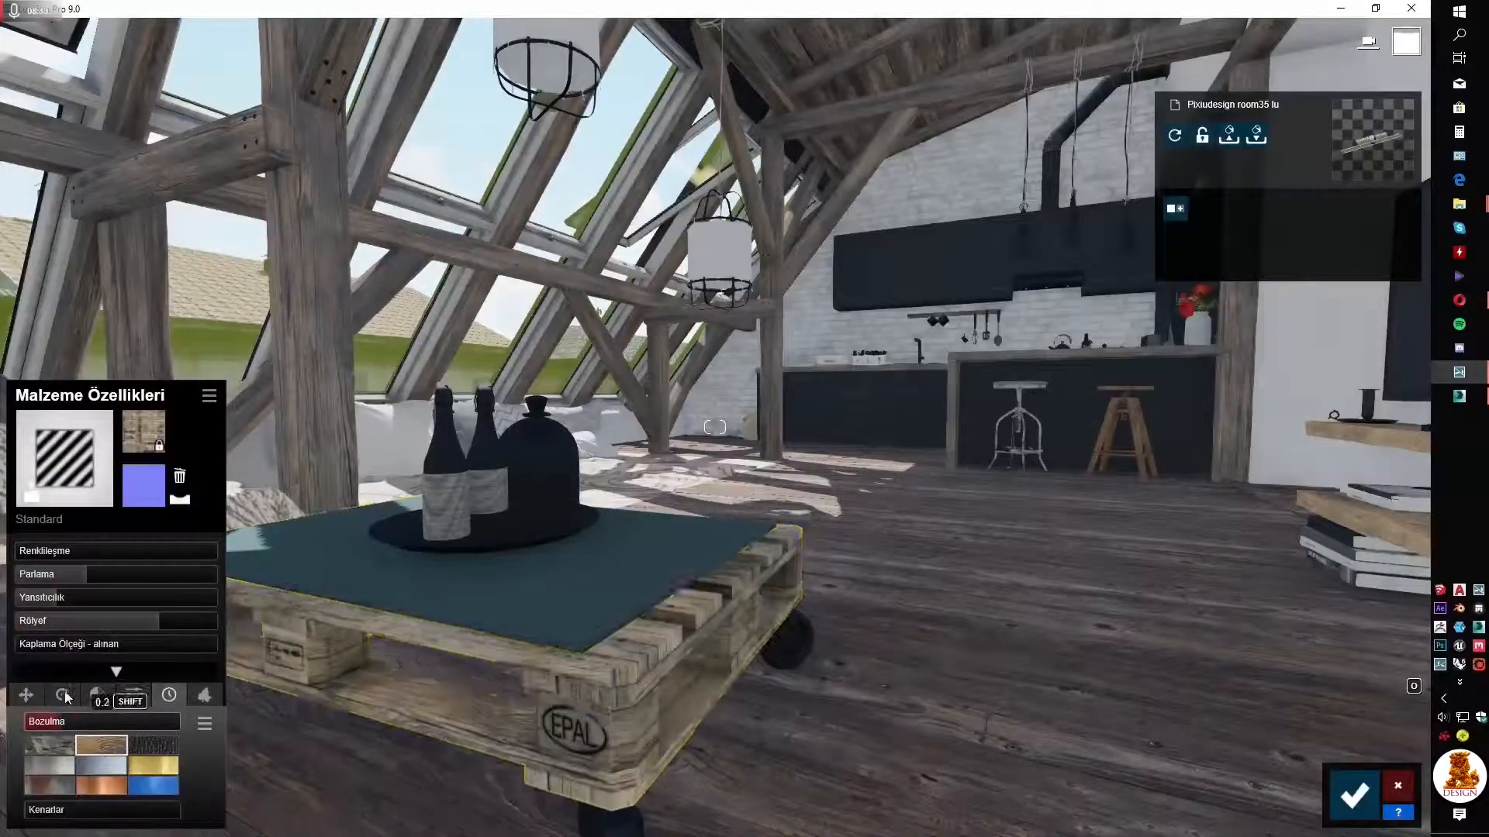
click(64, 457)
click(281, 375)
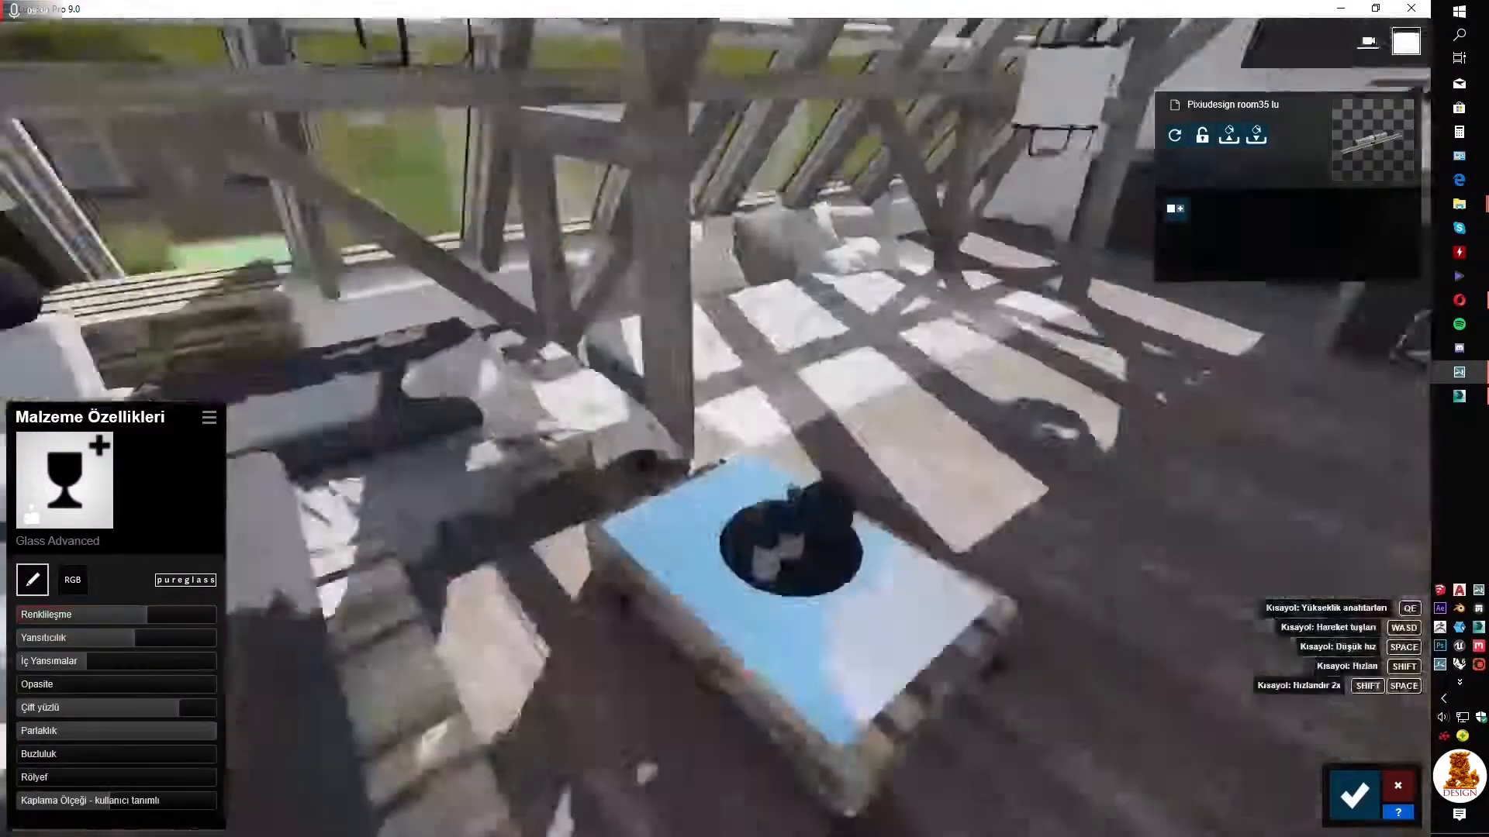
Apply the Standard material to the bed's pallet base and lower its reflectivity and gloss
right_drag(715, 465, 775, 364)
click(76, 524)
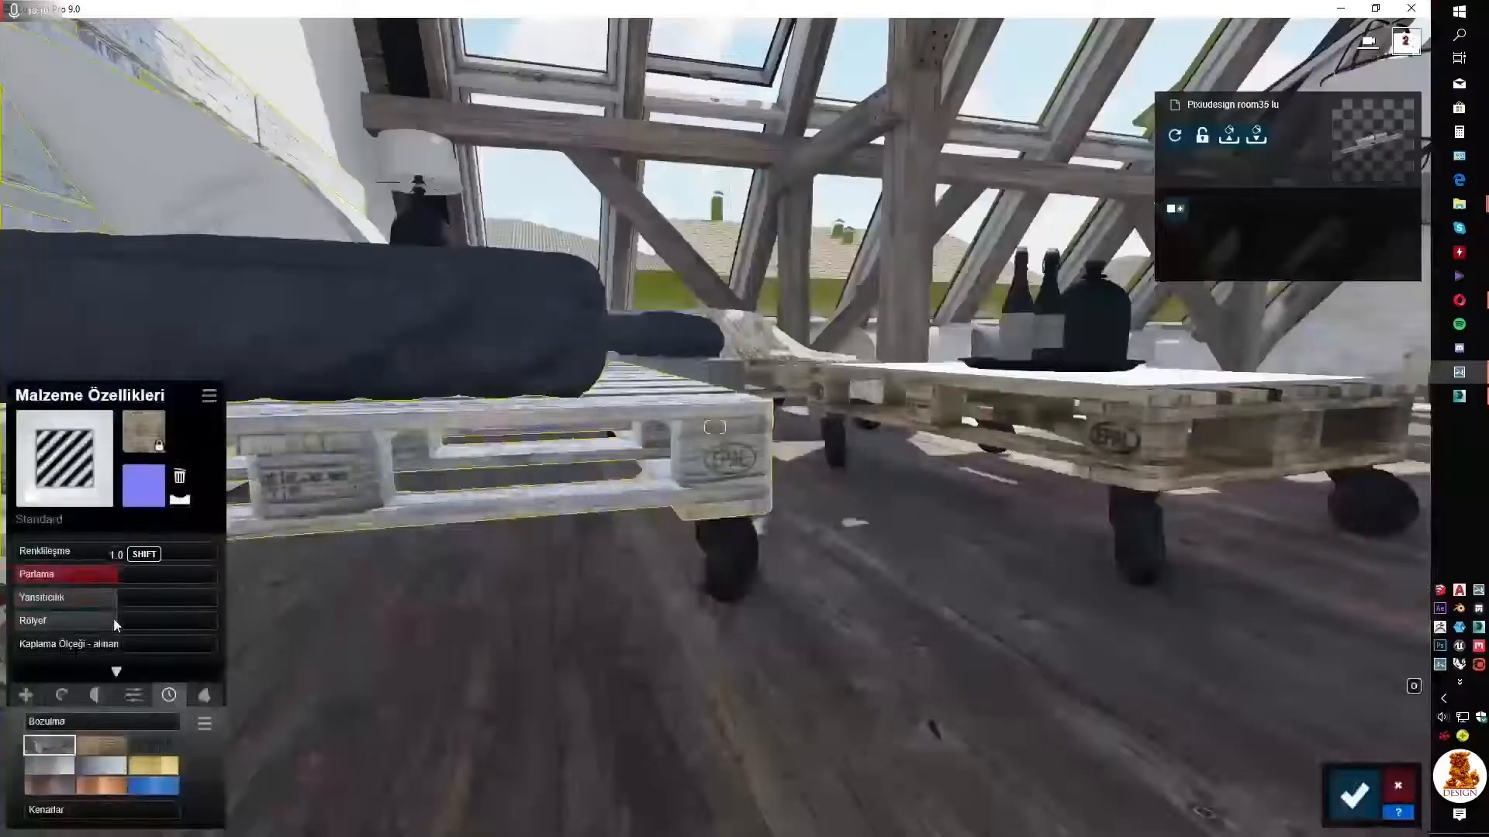
drag(116, 598, 91, 575)
Apply the Standard material to the pallets' caster wheels, with reduced reflectivity and gloss
click(698, 659)
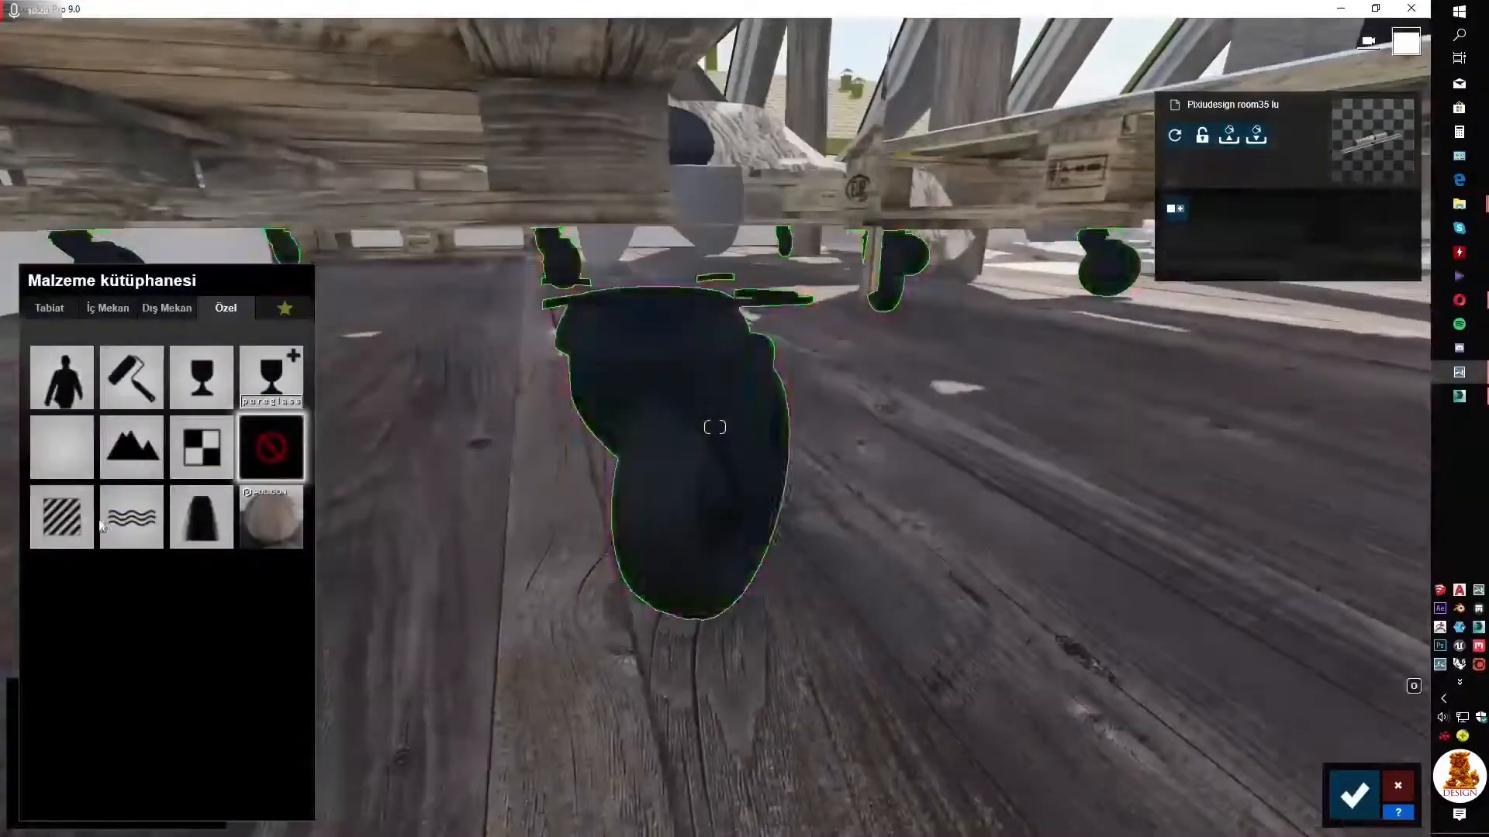
click(131, 514)
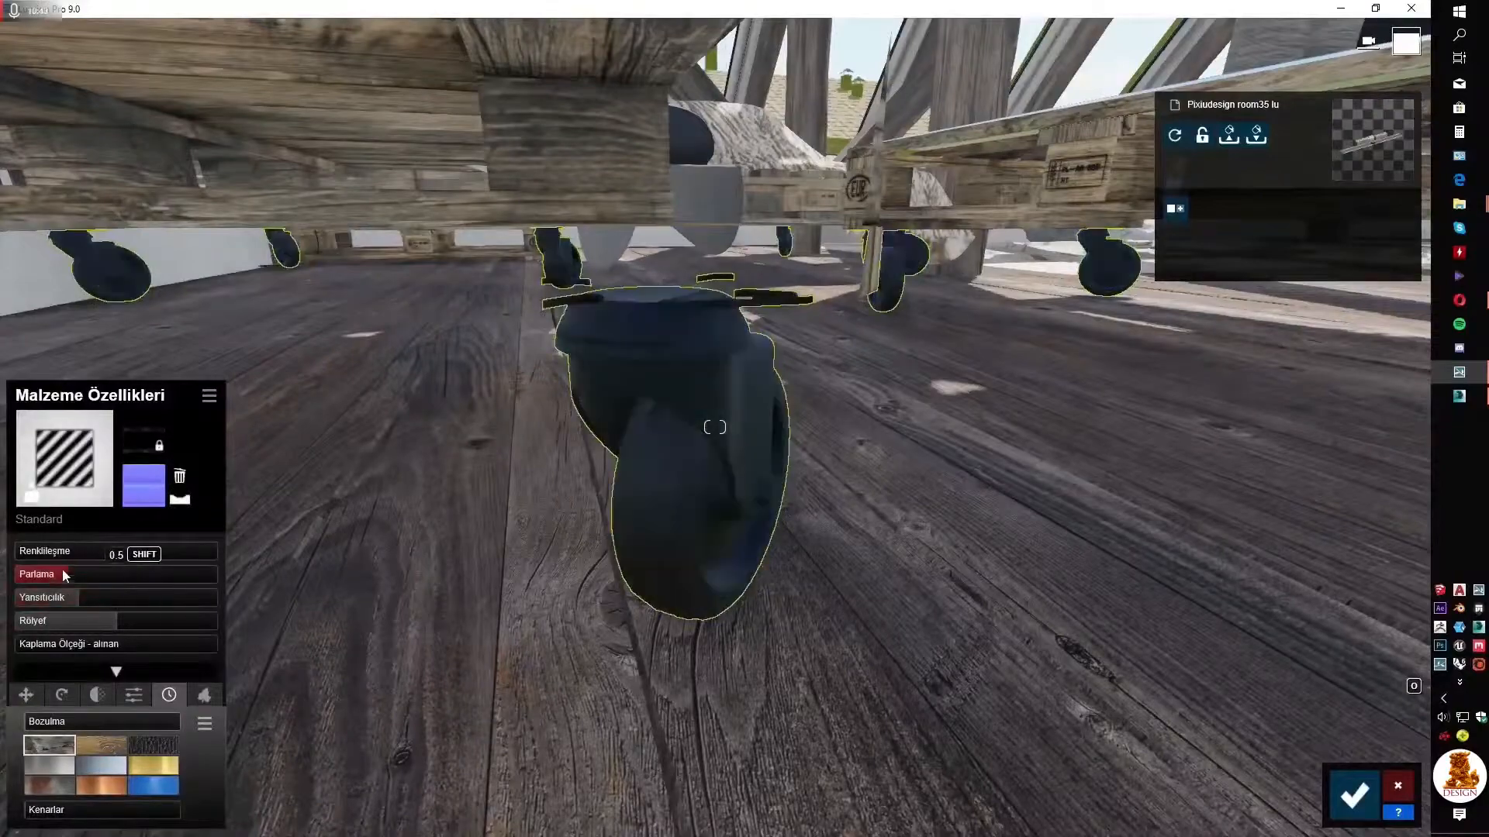
Apply the Standard material to the bottles on the coffee table, lower its reflectivity and set its gloss to 0.7
key(w)
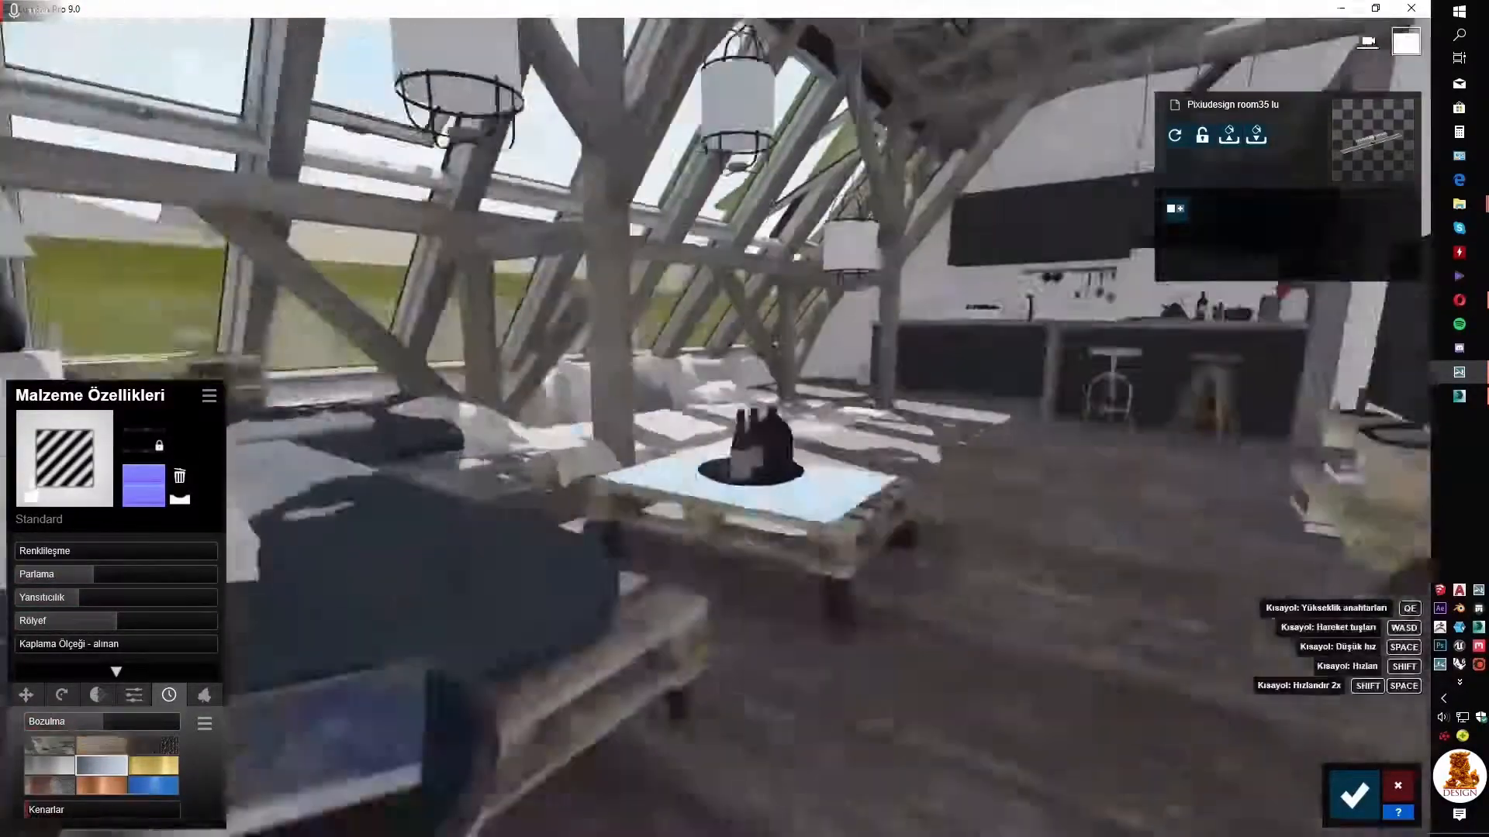
right_drag(715, 427, 715, 481)
click(694, 372)
click(63, 518)
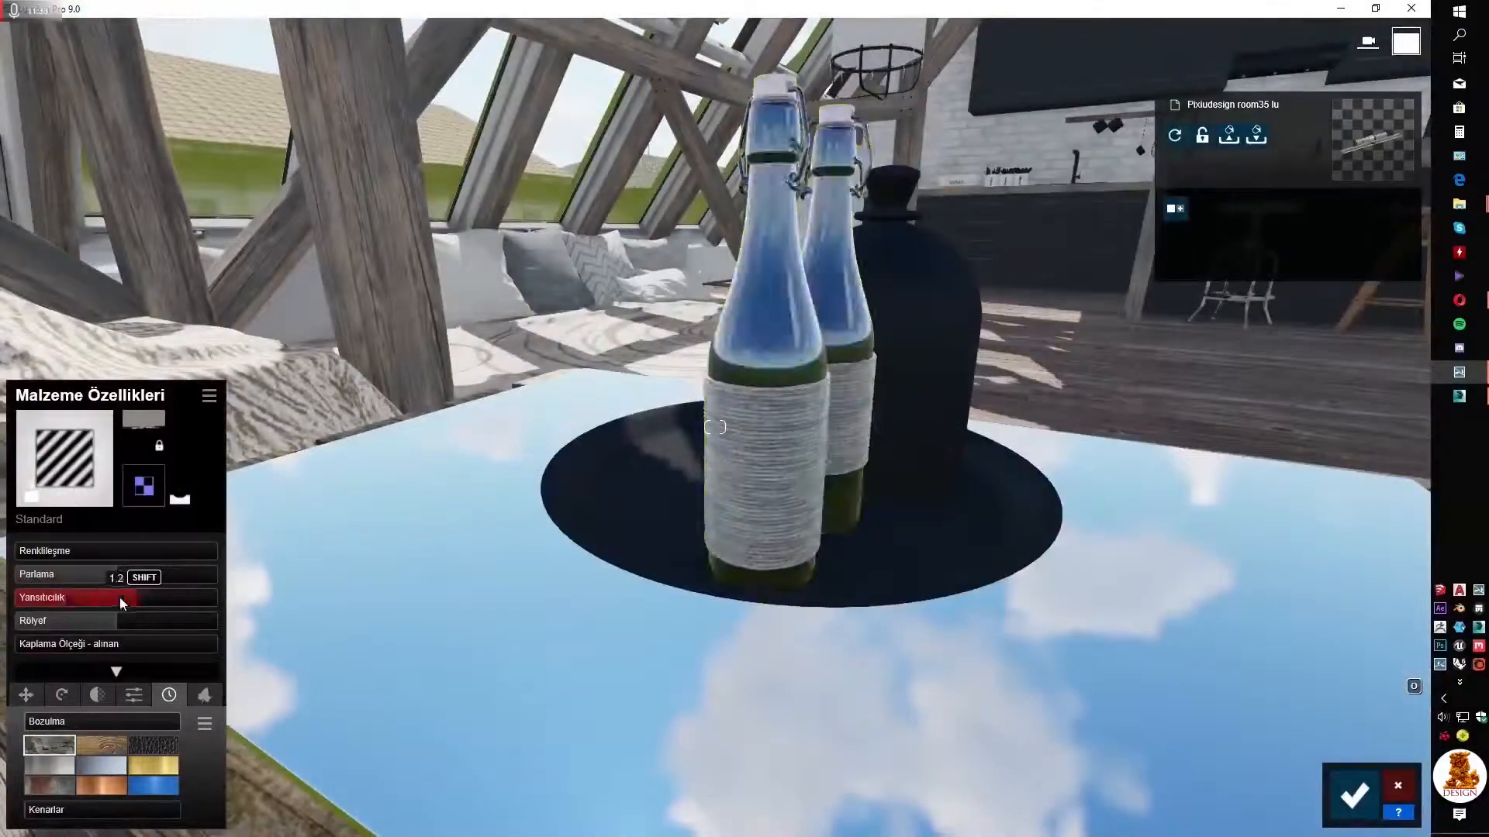
click(92, 575)
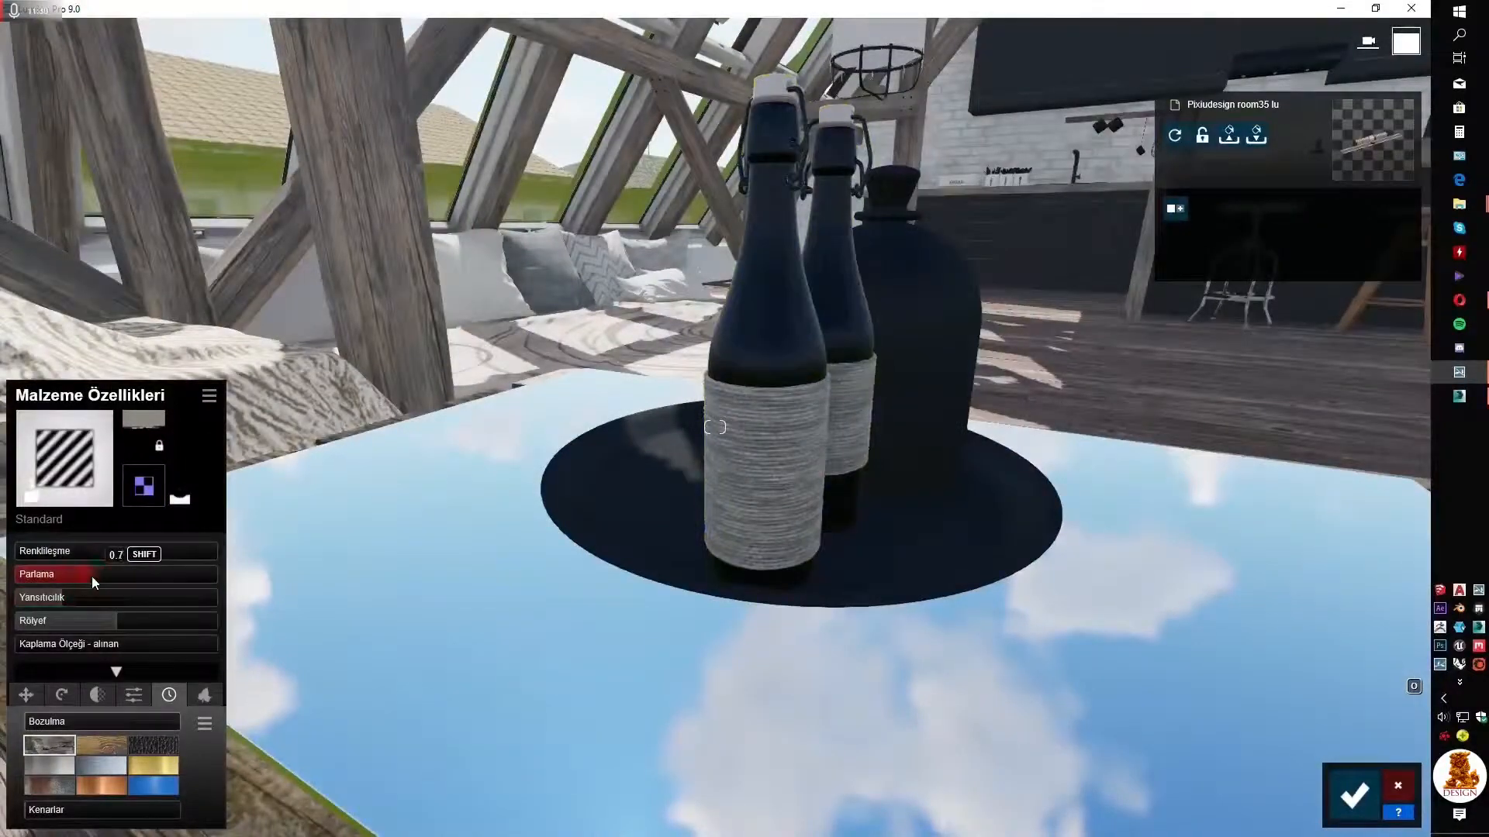
Apply the PureGlass Glass Advanced material to the large jug beside the bottles
click(276, 372)
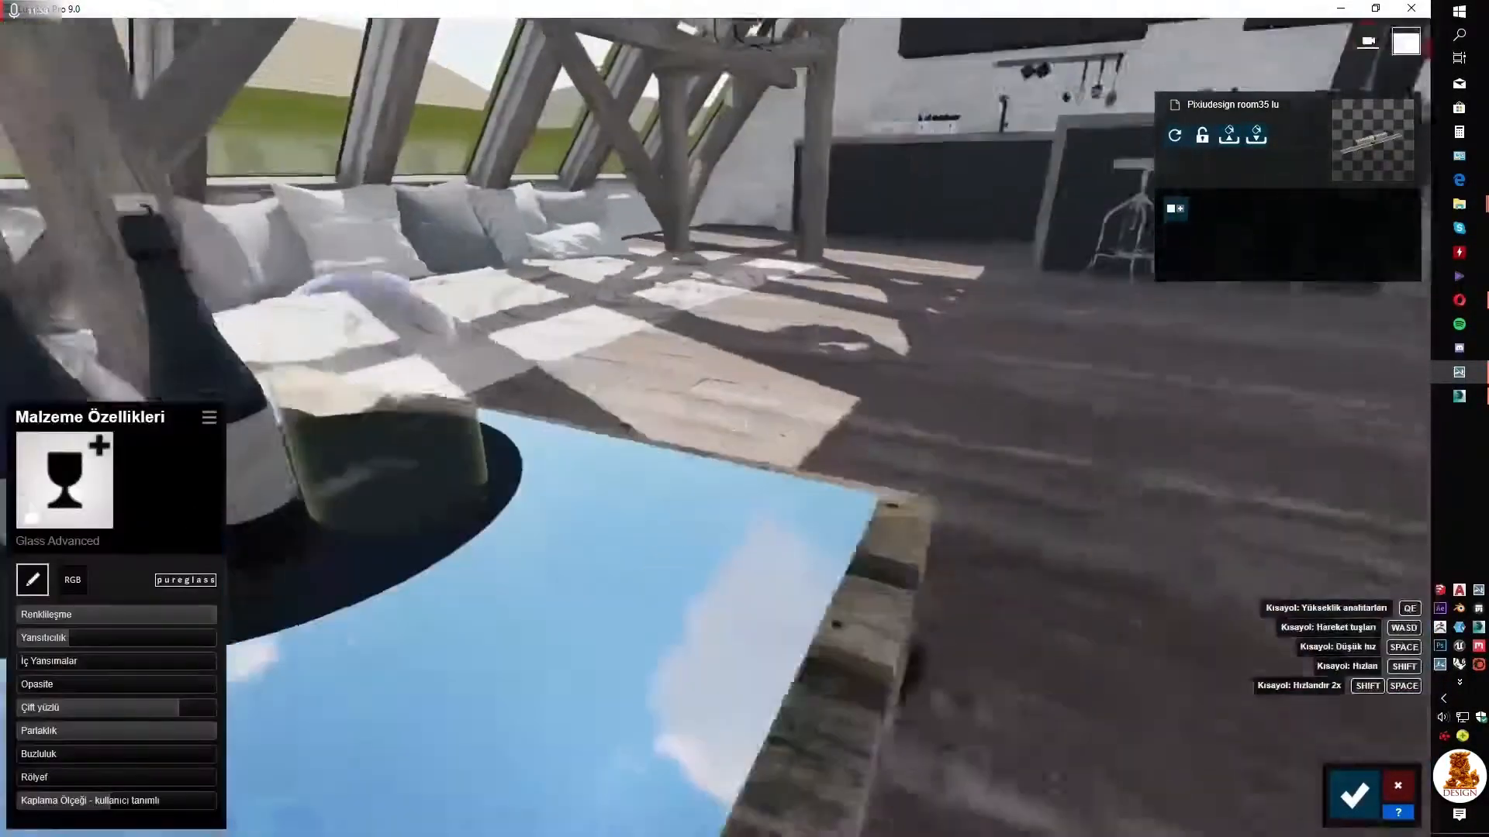
click(104, 575)
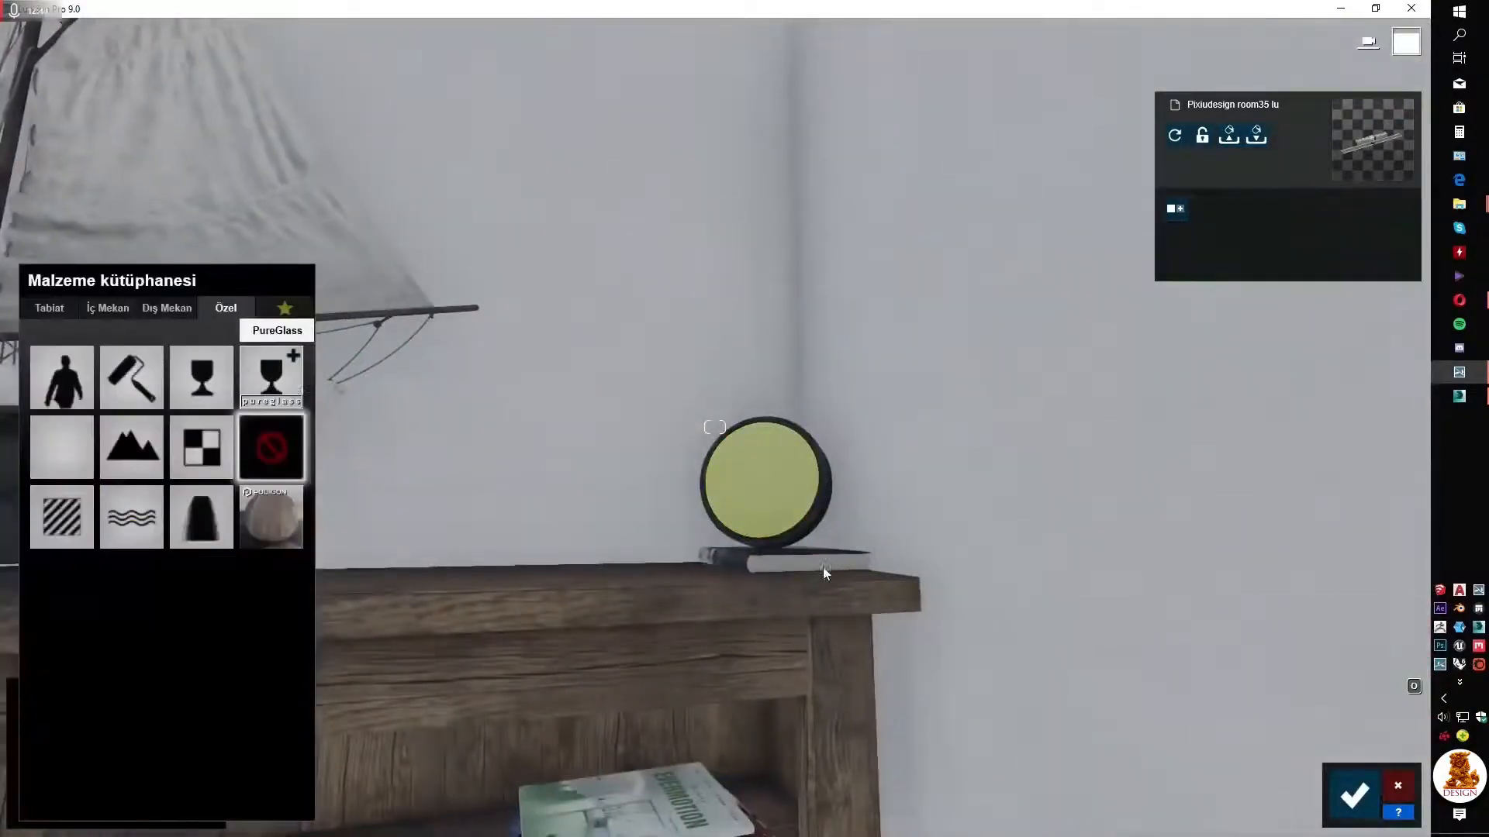
Apply the Standard material to the clock on top of the bookcase
click(66, 519)
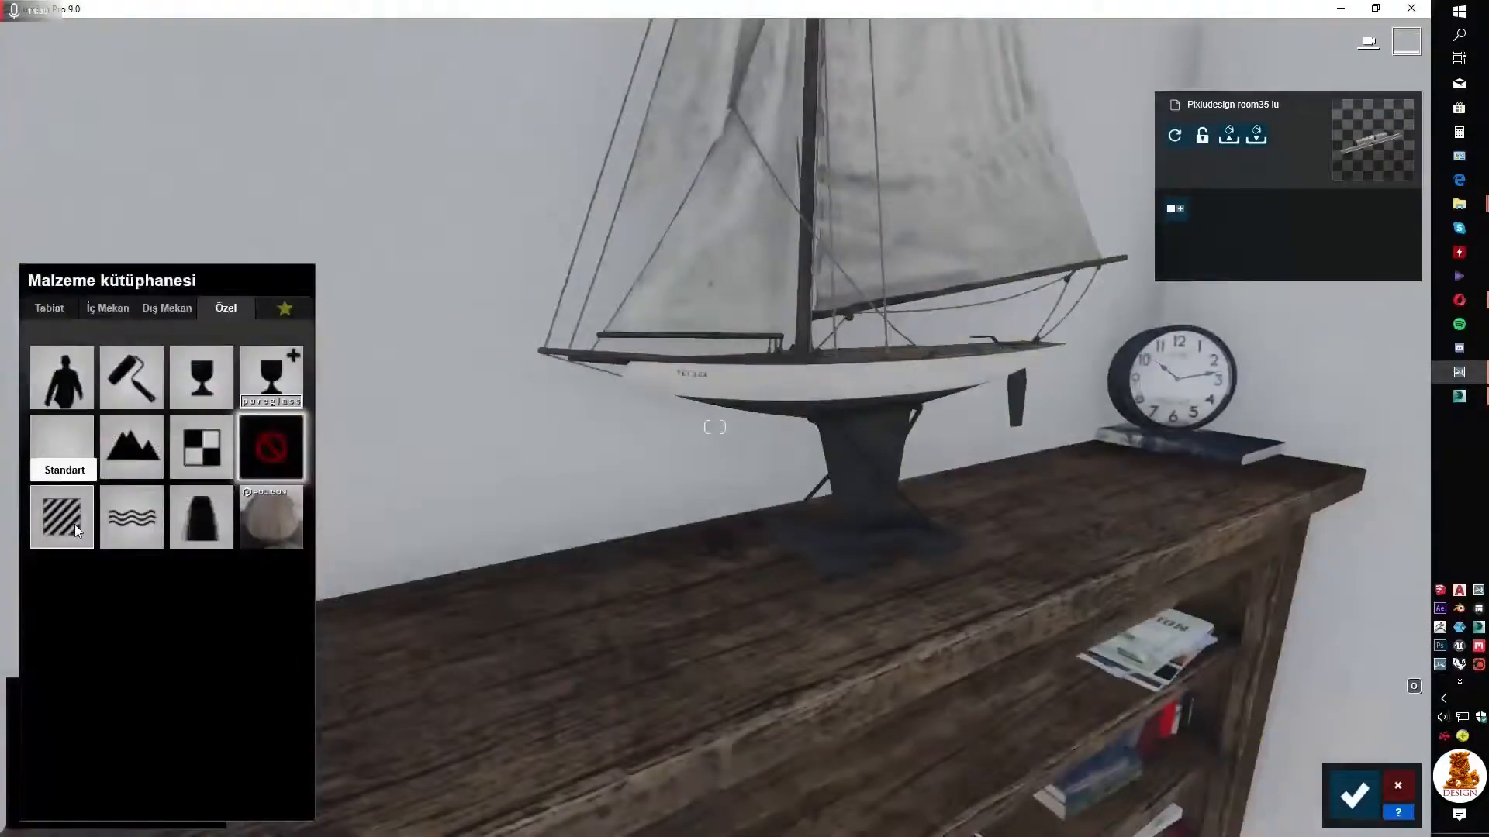
Apply the Standard material to the model sailboat and reduce its gloss to about 0.8 and reflectivity to about 0.5
click(74, 525)
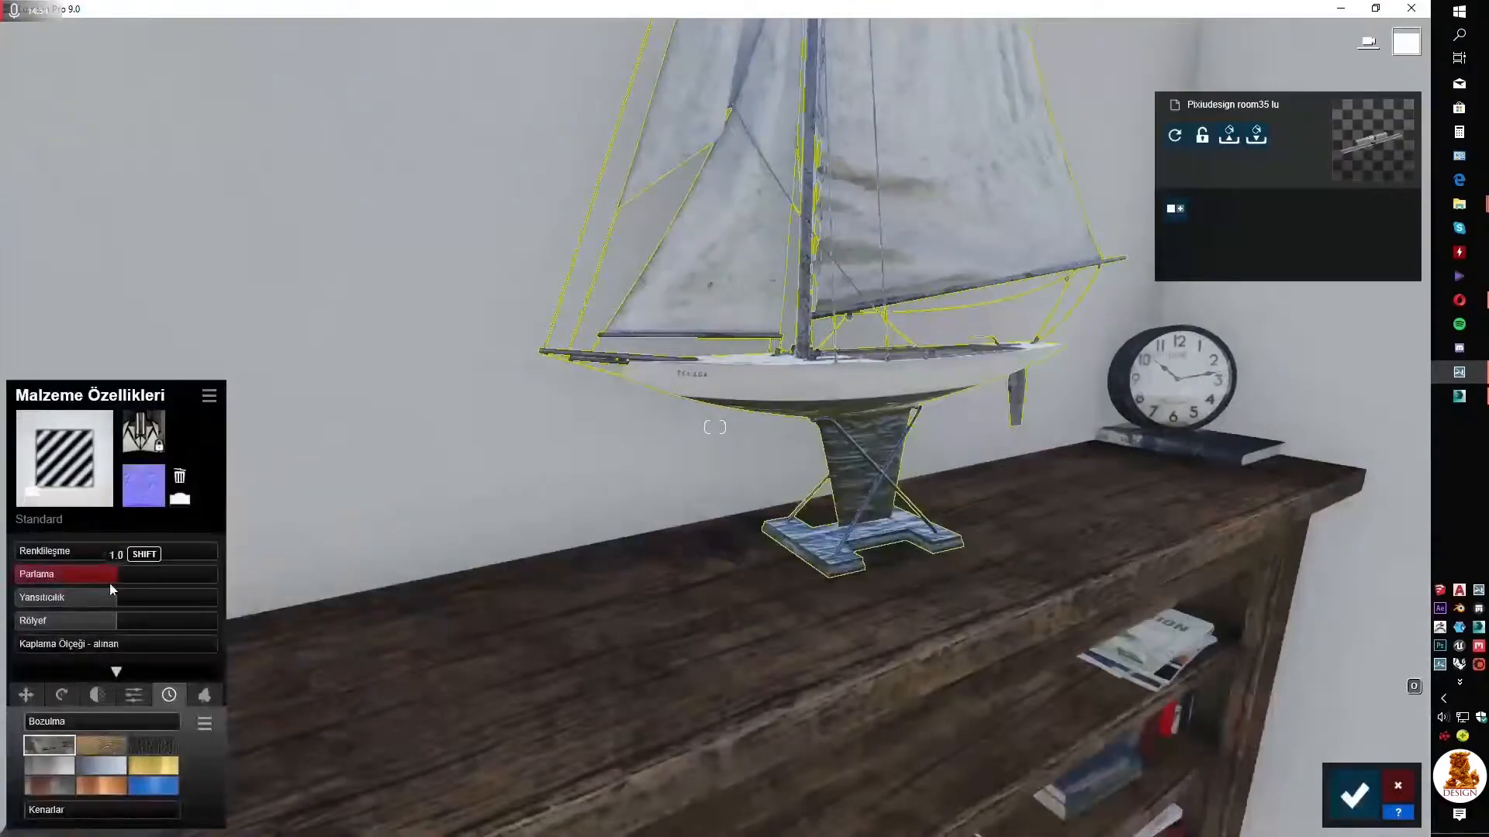
drag(111, 582, 97, 580)
drag(90, 597, 66, 601)
Add wood-style weathering with slight edge wear to the model sailboat's material
click(101, 746)
mouse_move(46, 722)
mouse_down()
mouse_move(140, 715)
mouse_move(65, 721)
mouse_up()
key(s)
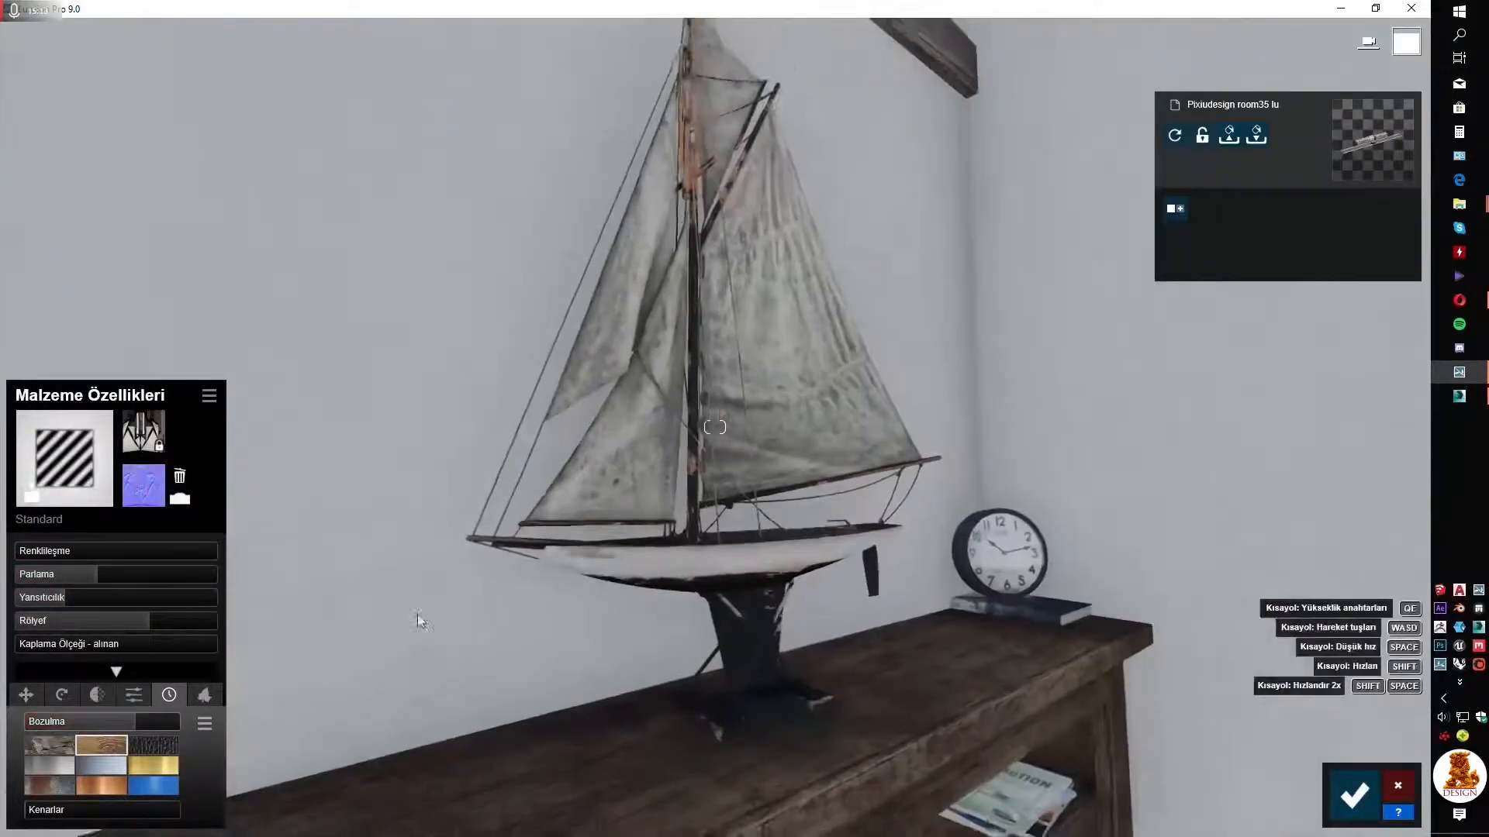
drag(26, 810, 31, 809)
right_drag(620, 481, 419, 496)
Apply the Standard material to the blue book on the bedside stool and invert its normal map direction
key(s)
right_drag(713, 465, 314, 675)
key(s)
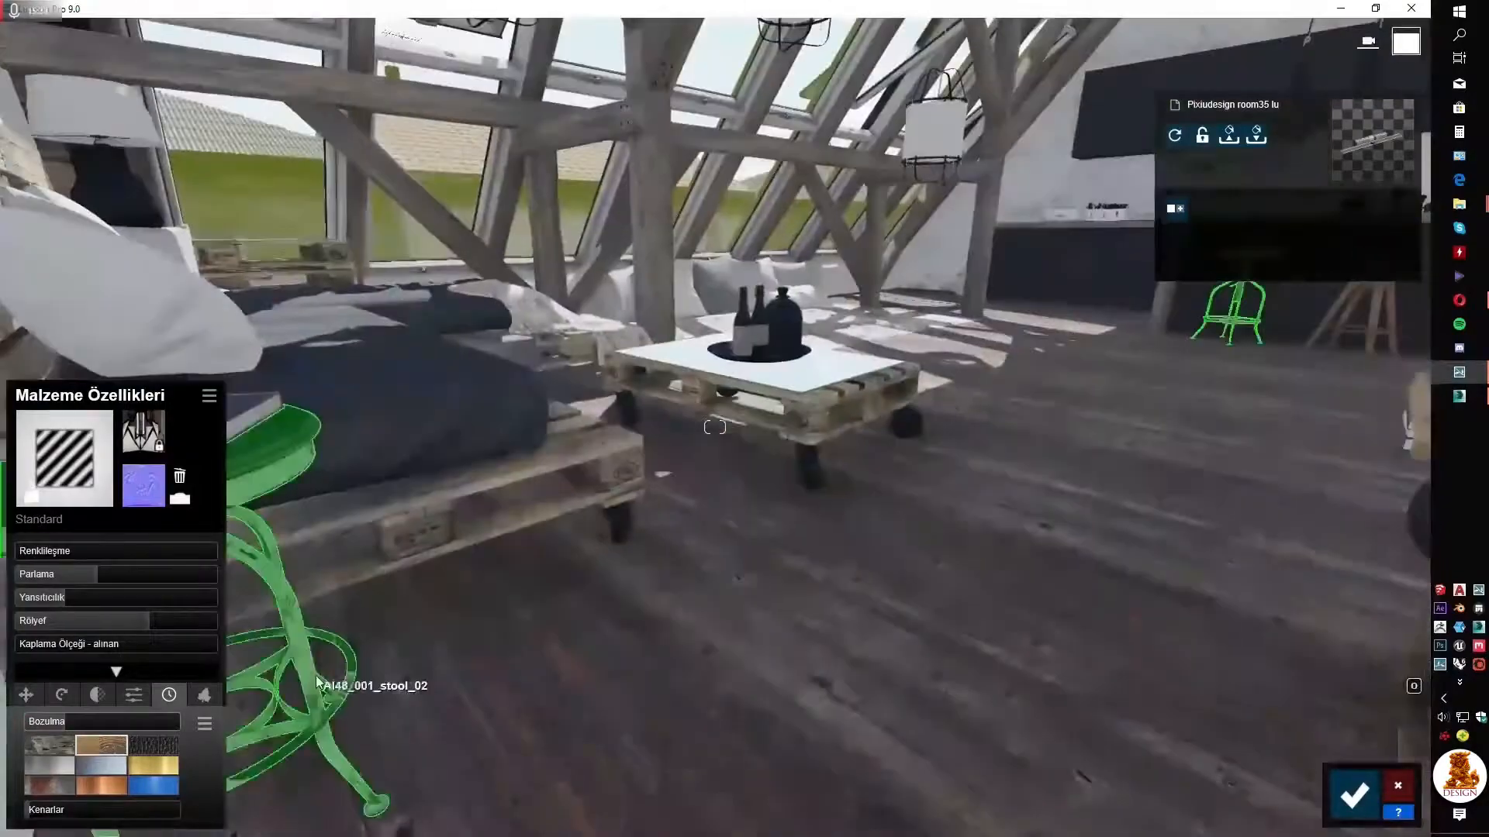
right_drag(697, 434, 609, 395)
key(w)
click(590, 411)
click(63, 517)
click(179, 502)
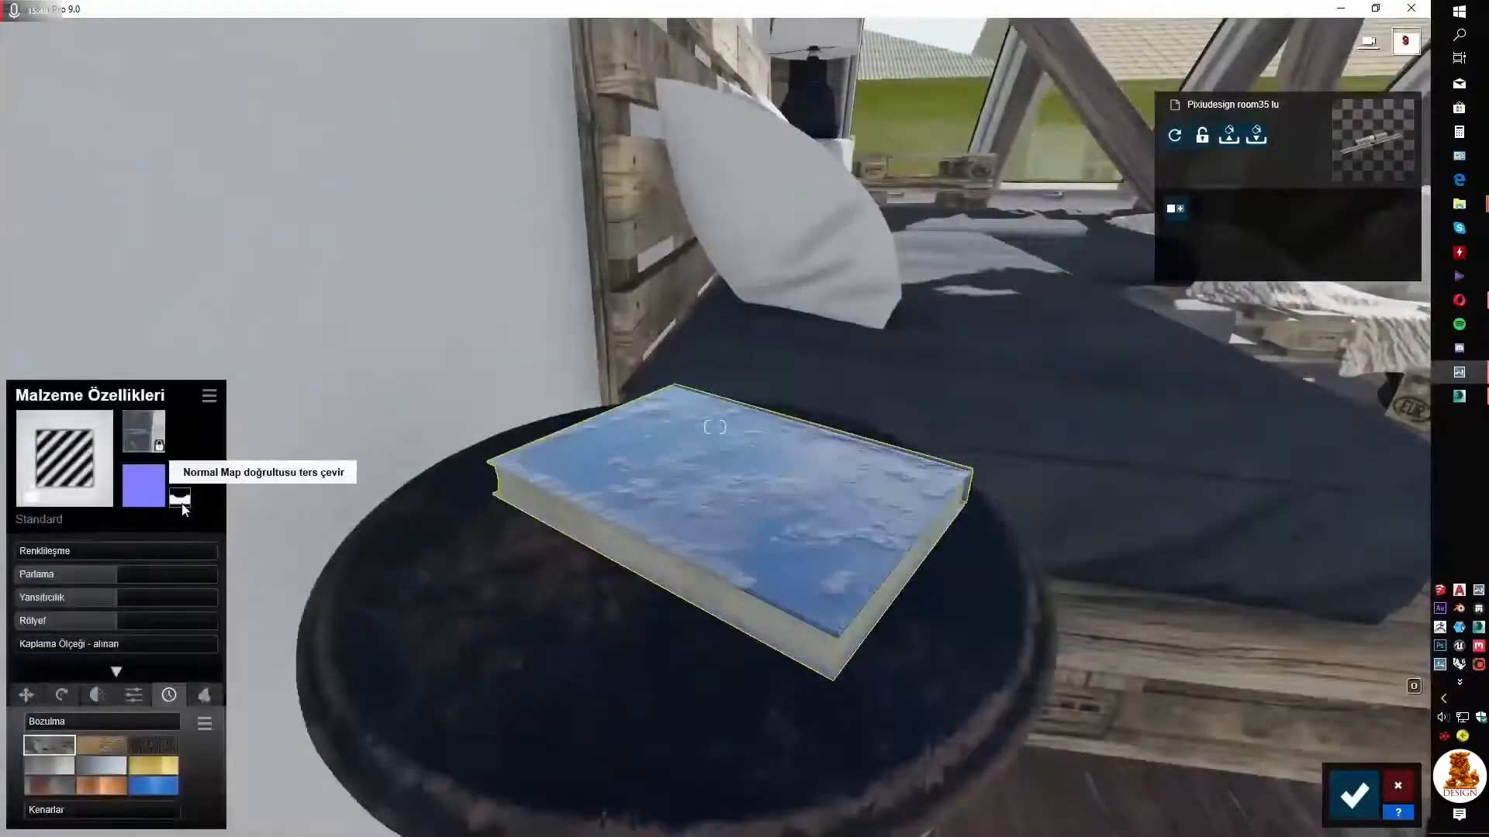
Set the book's gloss to 0.3, lower its reflectivity, raise its relief slightly and add leather-style weathering
drag(104, 597, 77, 601)
right_drag(372, 542, 353, 552)
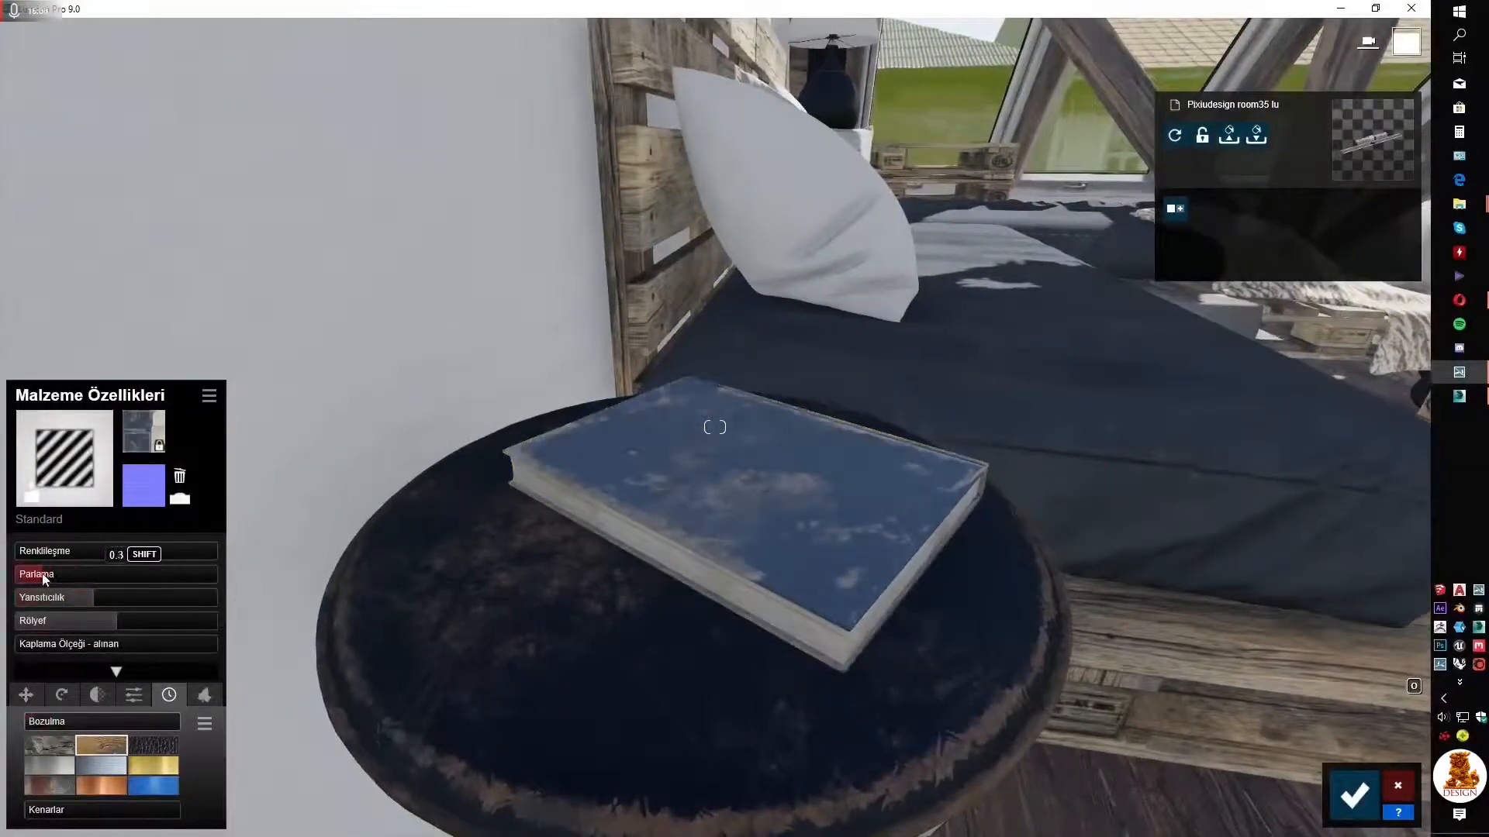
drag(117, 622, 132, 621)
click(153, 746)
drag(144, 722, 54, 722)
Apply the Standard material to the bedside stool, lower its reflectivity and remove its normal map
click(465, 620)
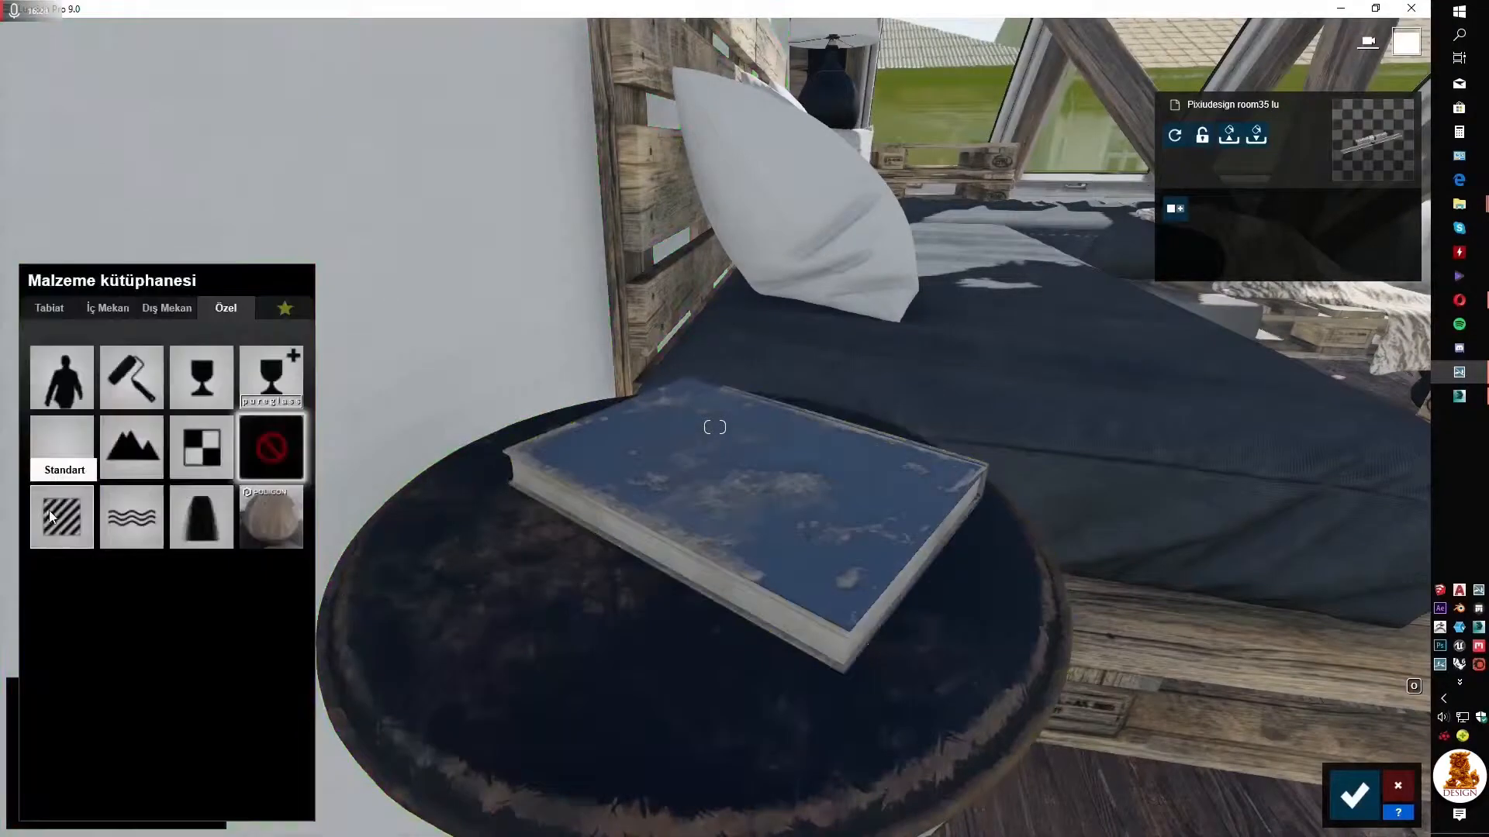
click(51, 507)
drag(105, 598, 70, 598)
click(186, 498)
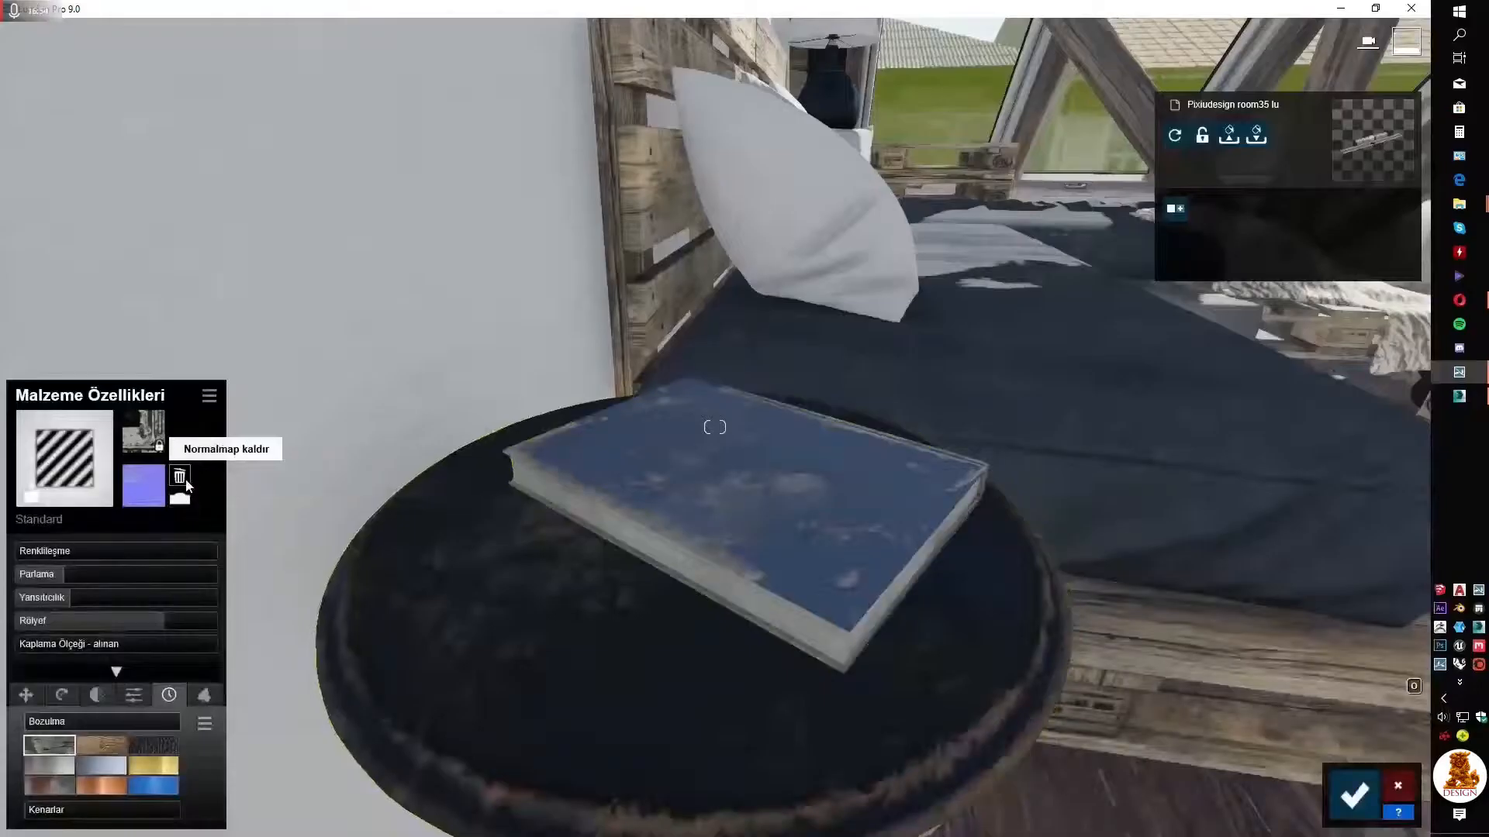
click(184, 478)
Reduce the stool material's gloss to about 0.5, fine-tune its reflectivity and add light iron-style weathering
drag(107, 572, 64, 575)
drag(71, 596, 75, 597)
right_drag(465, 543, 458, 643)
click(102, 765)
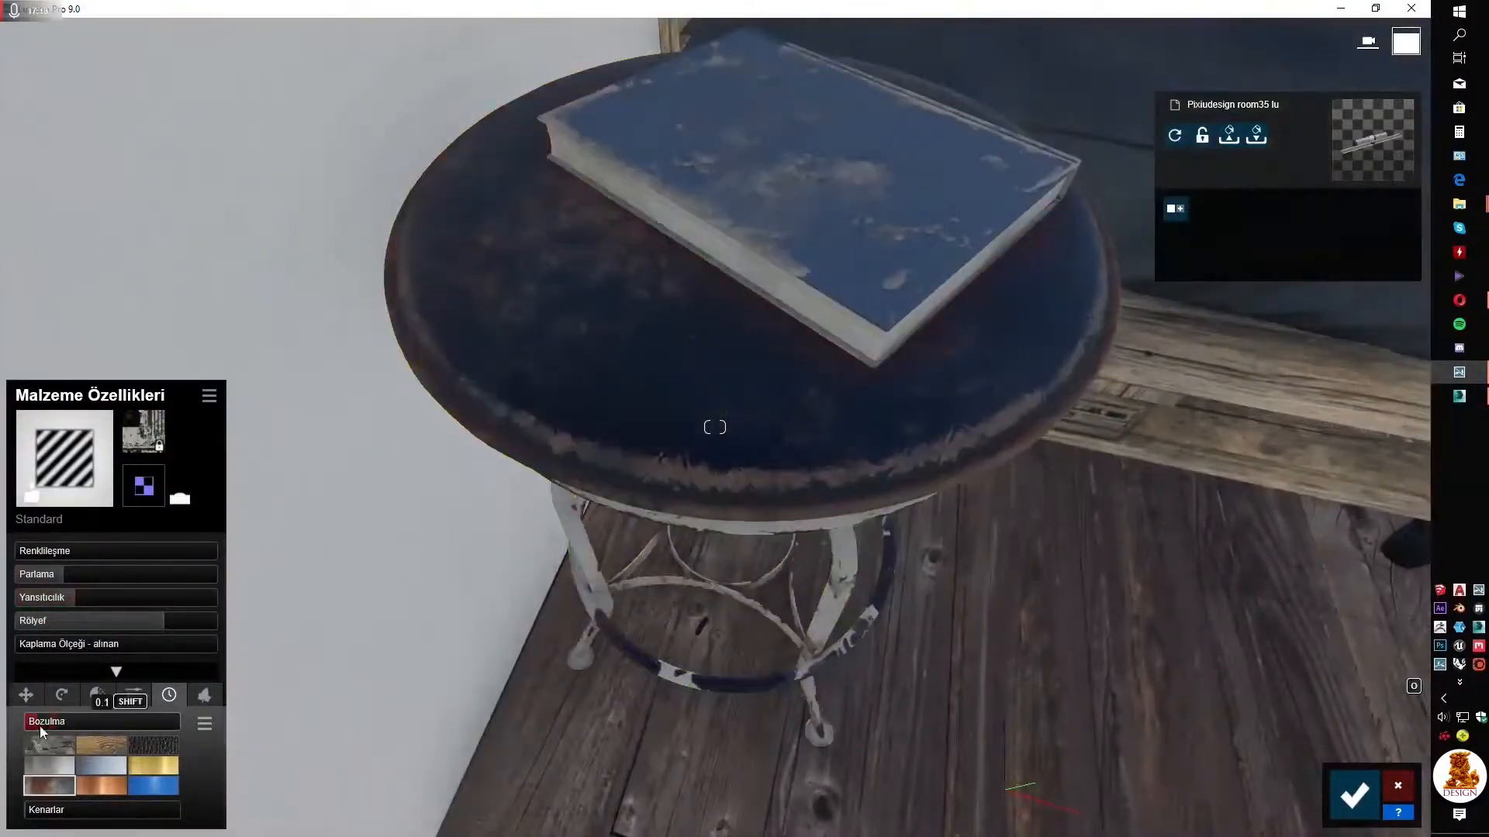
drag(40, 723, 54, 710)
Apply the Standard material to the bed's dark blue cover and invert its normal map direction
right_drag(388, 543, 558, 387)
key(w)
key(a)
click(496, 535)
click(59, 519)
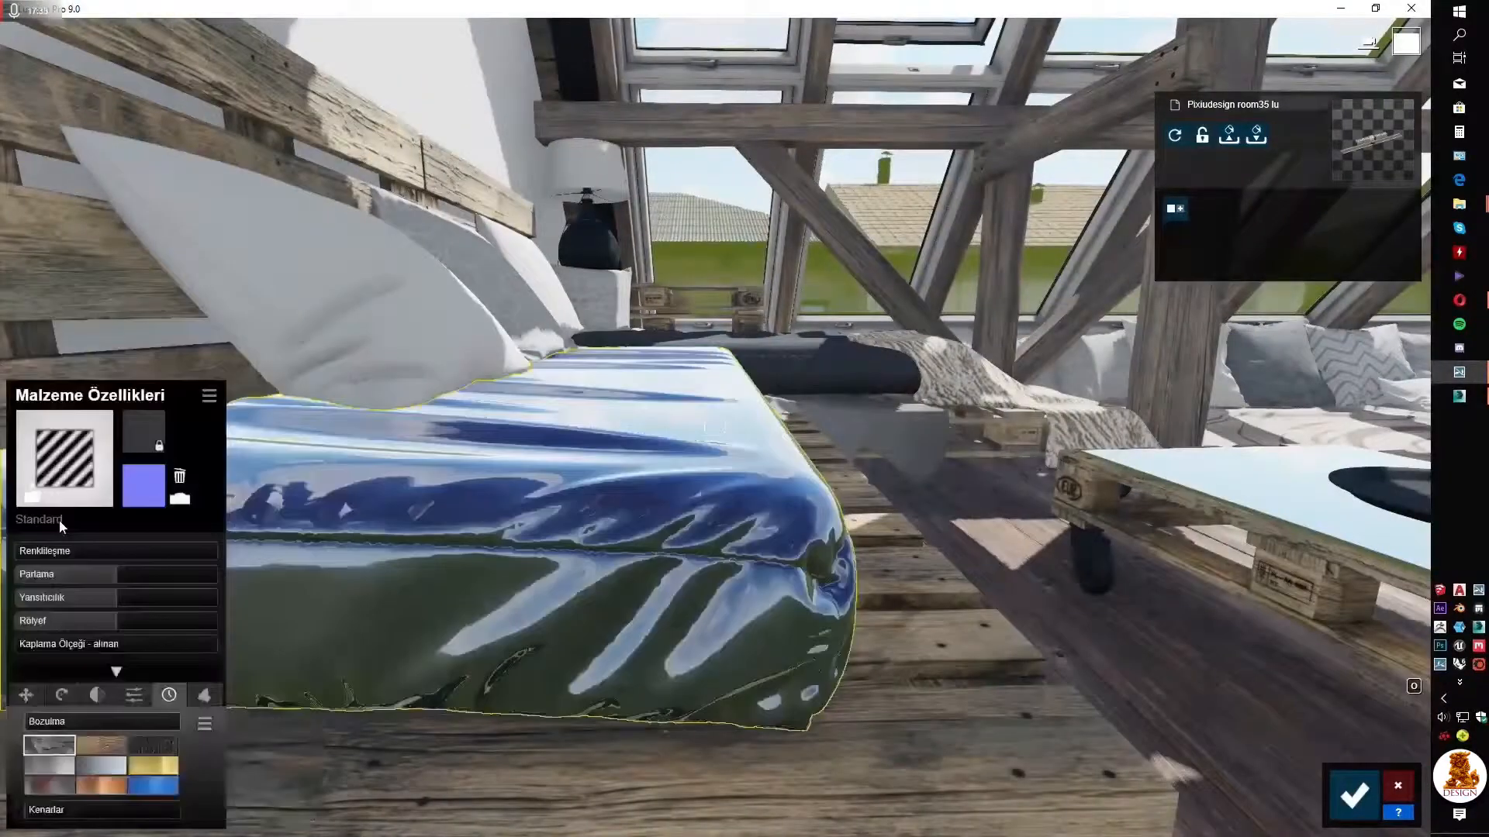
click(62, 473)
click(59, 519)
click(183, 500)
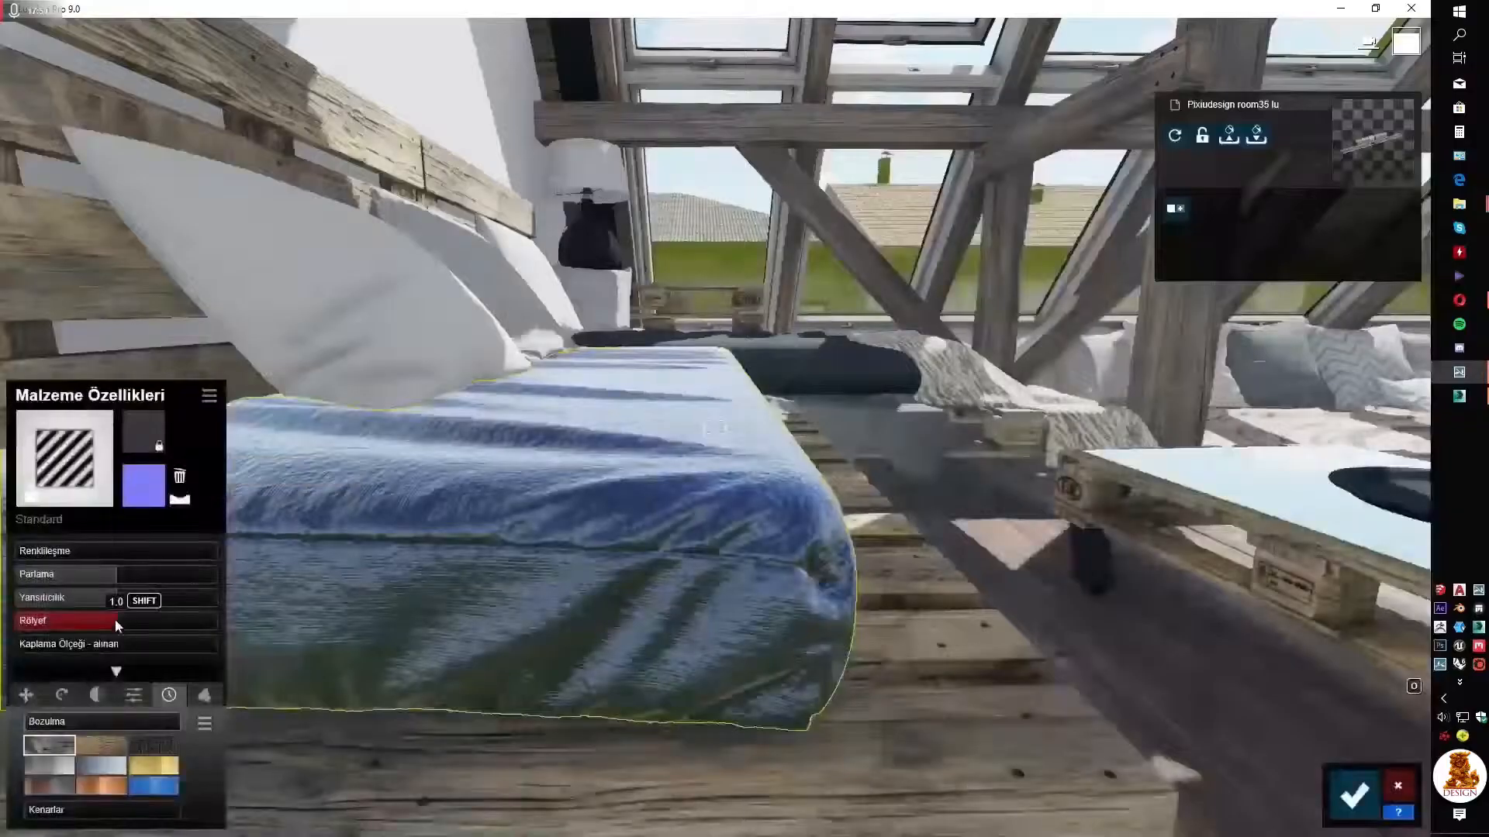
Raise the bed blanket's relief and lower its gloss slightly
drag(115, 619, 155, 620)
drag(116, 573, 93, 574)
key(w)
right_drag(698, 543, 737, 497)
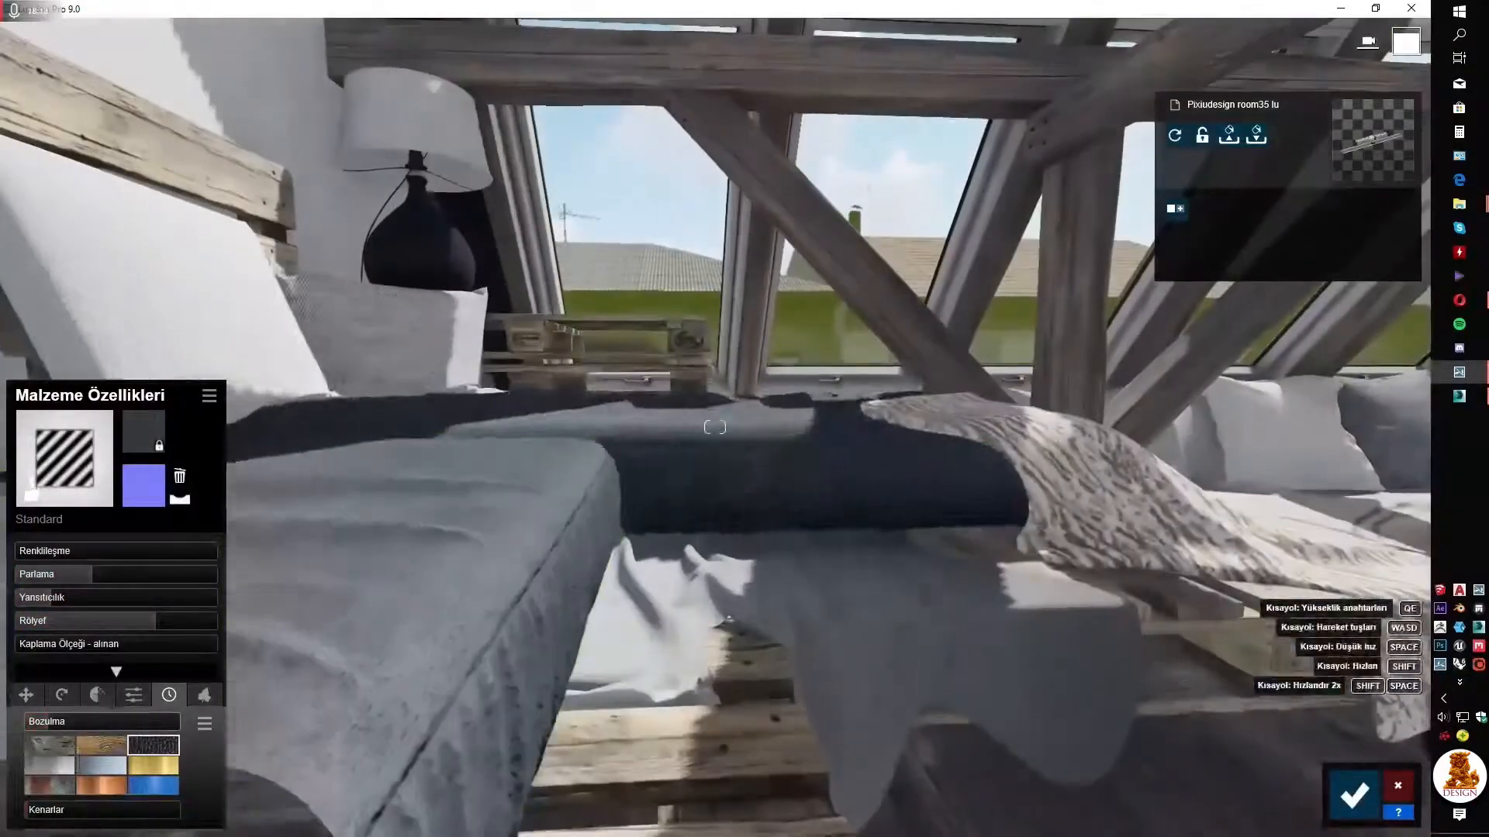
Apply the Standard material to the bed's dark blue mattress and invert the bedding's normal map direction
click(853, 621)
click(80, 542)
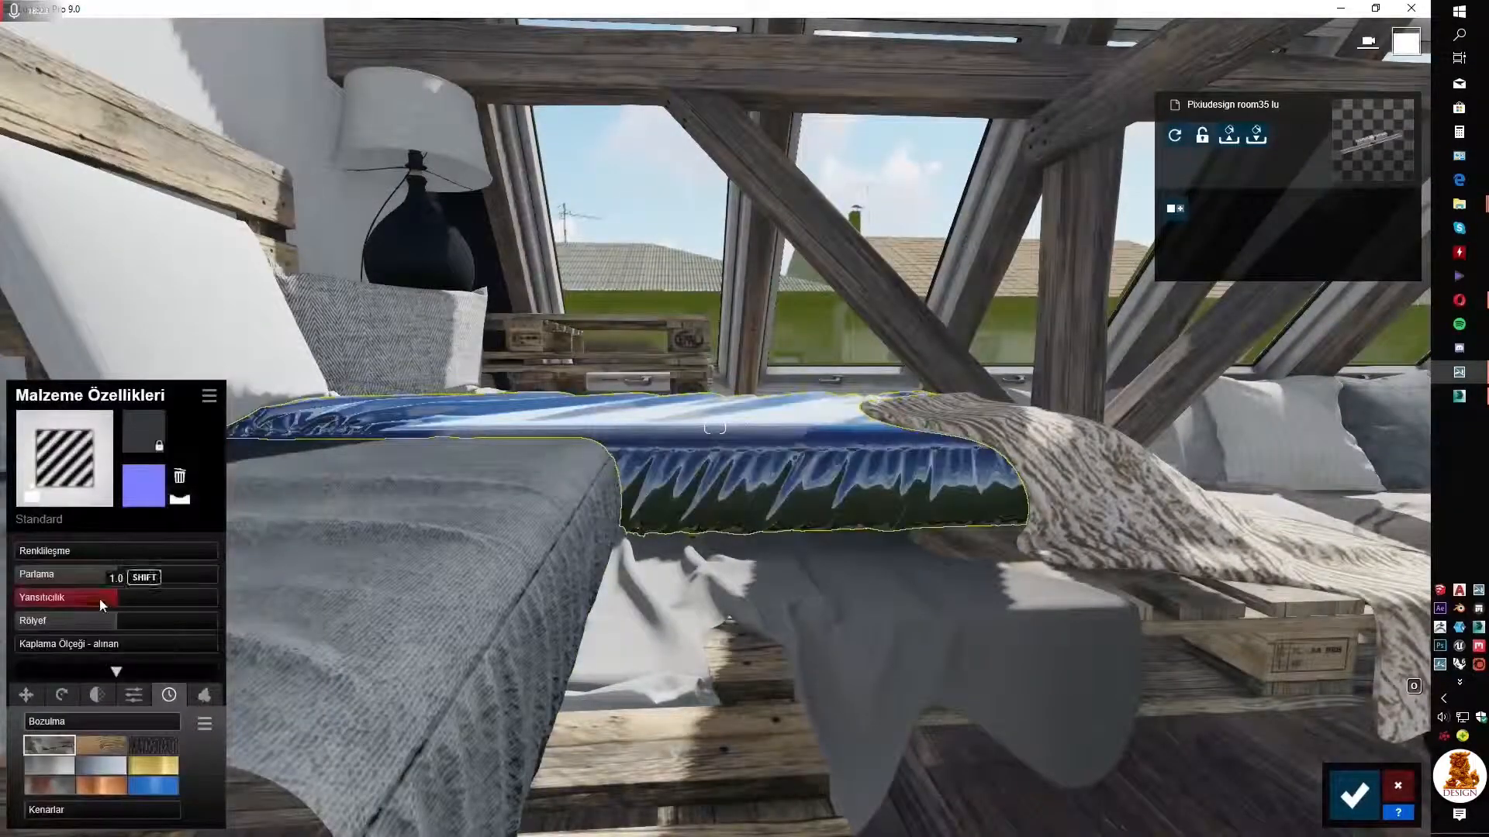
click(183, 500)
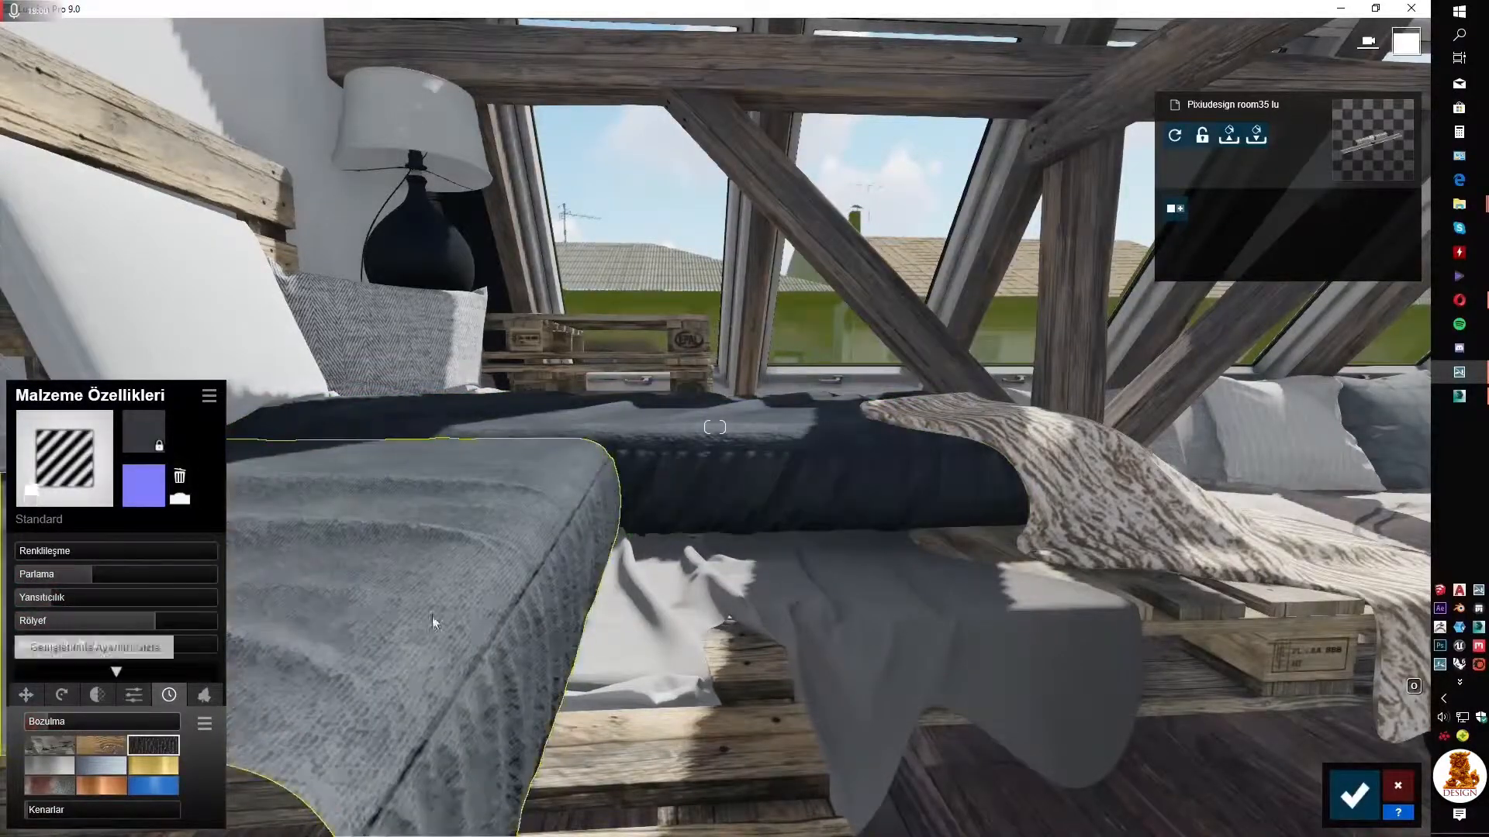
right_drag(339, 621, 589, 697)
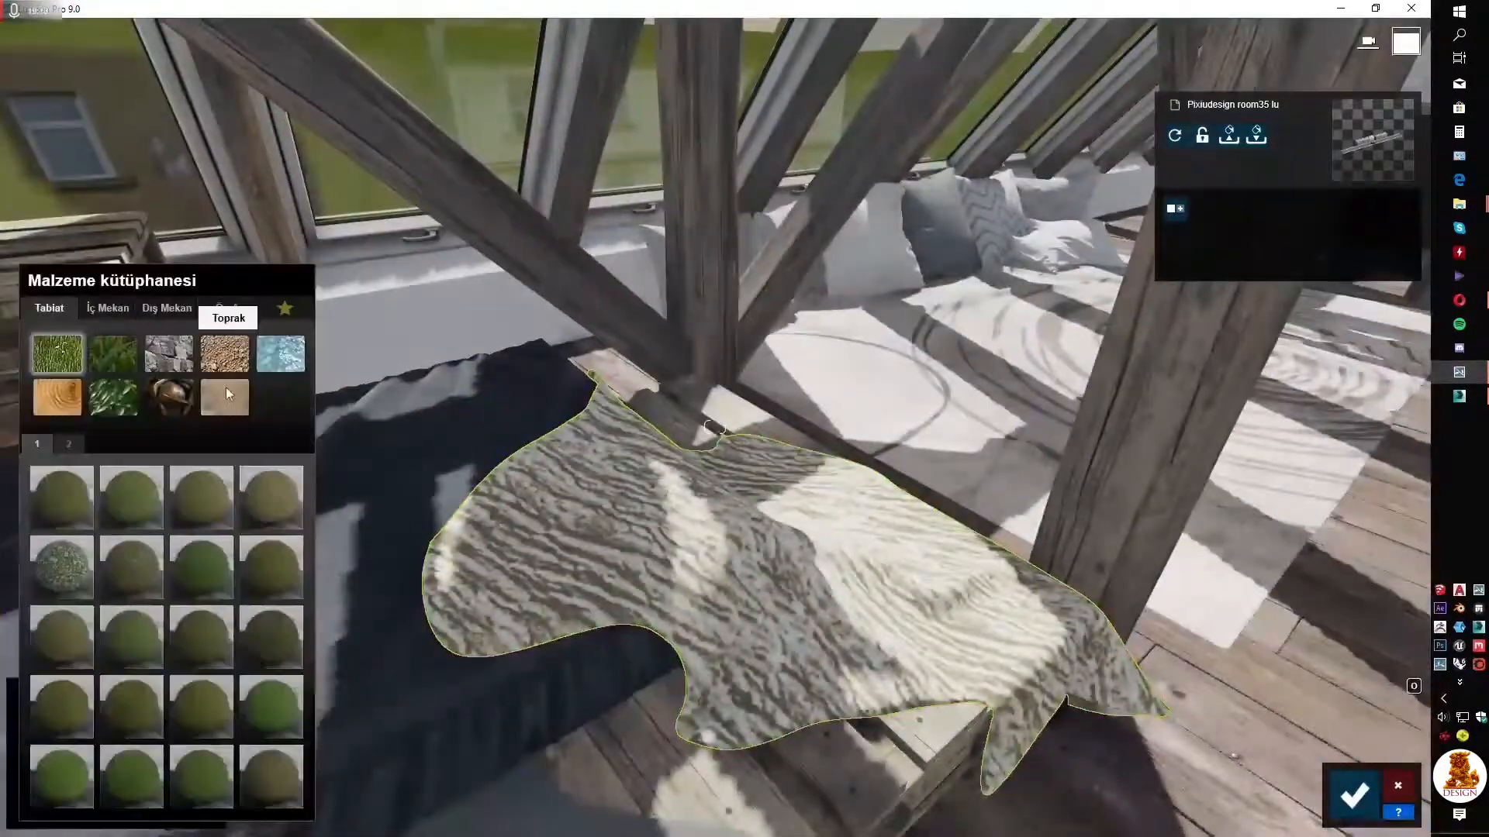
Apply the Black and White Fur material to the patterned throw at the end of the bed
click(225, 396)
click(202, 496)
click(287, 579)
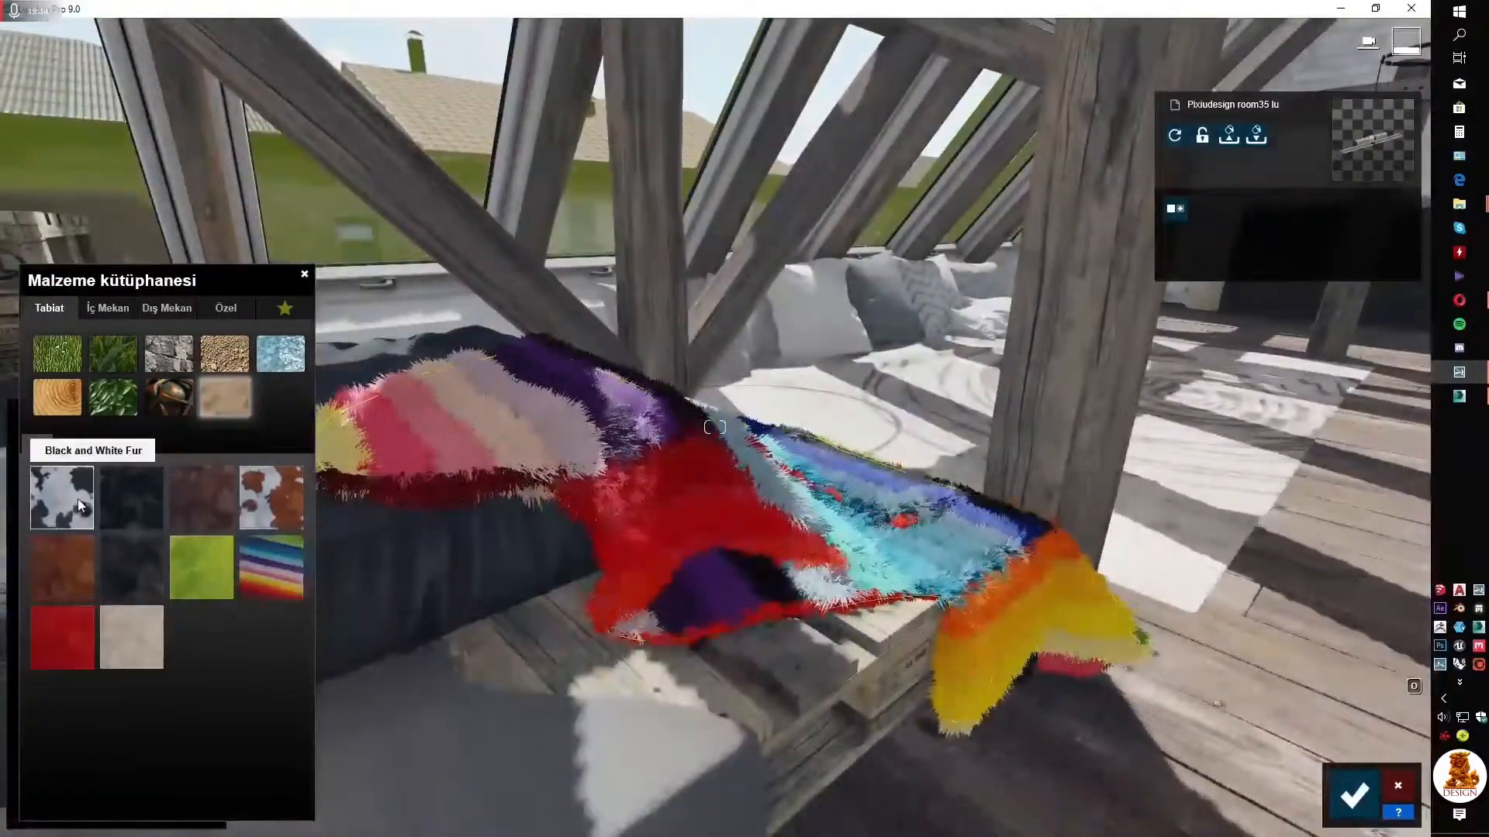
click(77, 500)
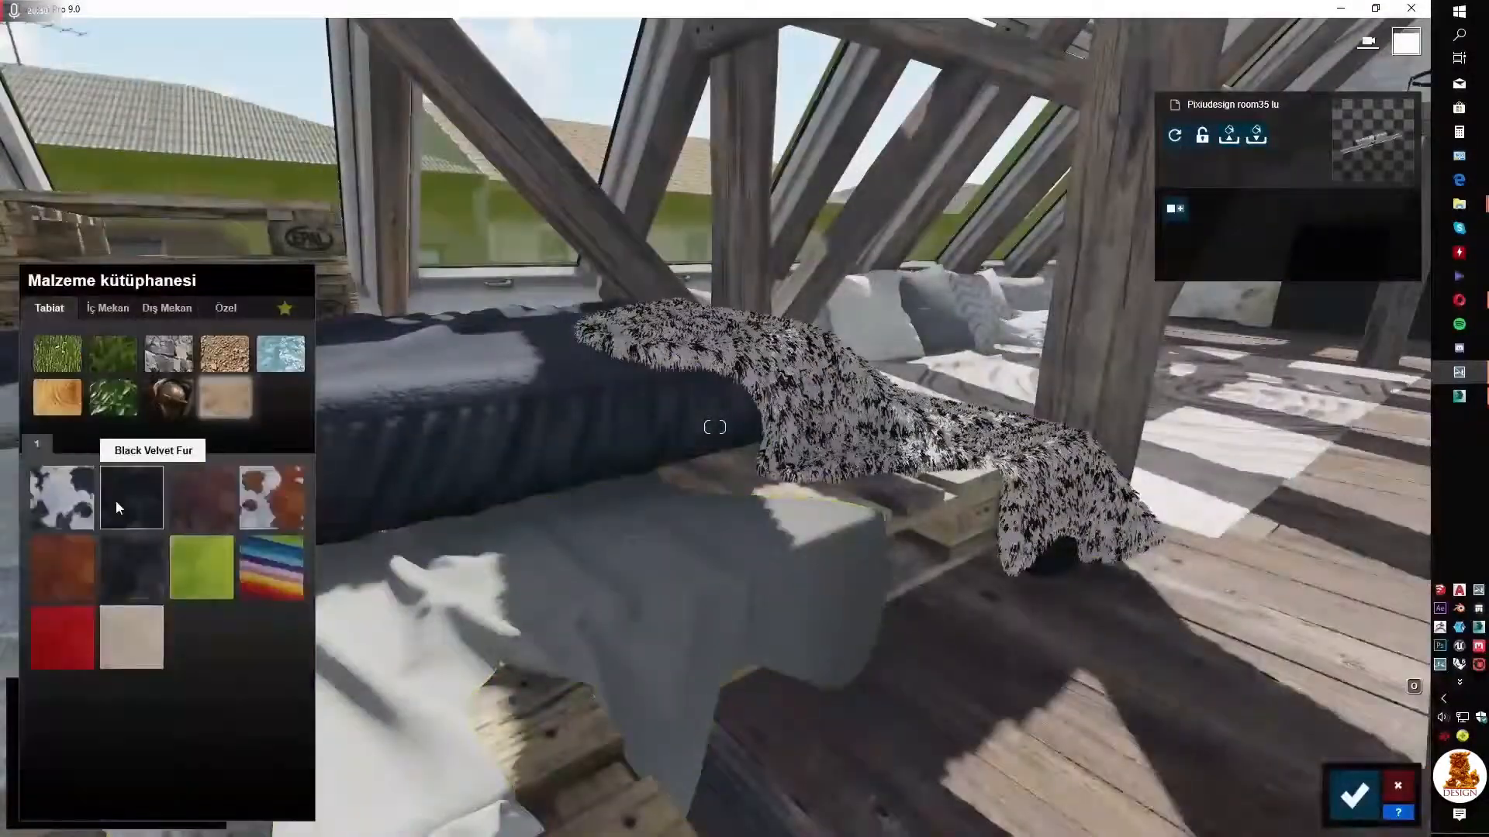
Apply Black and White Fur to the white sheet hanging off the bed and lower its bending strength
click(62, 497)
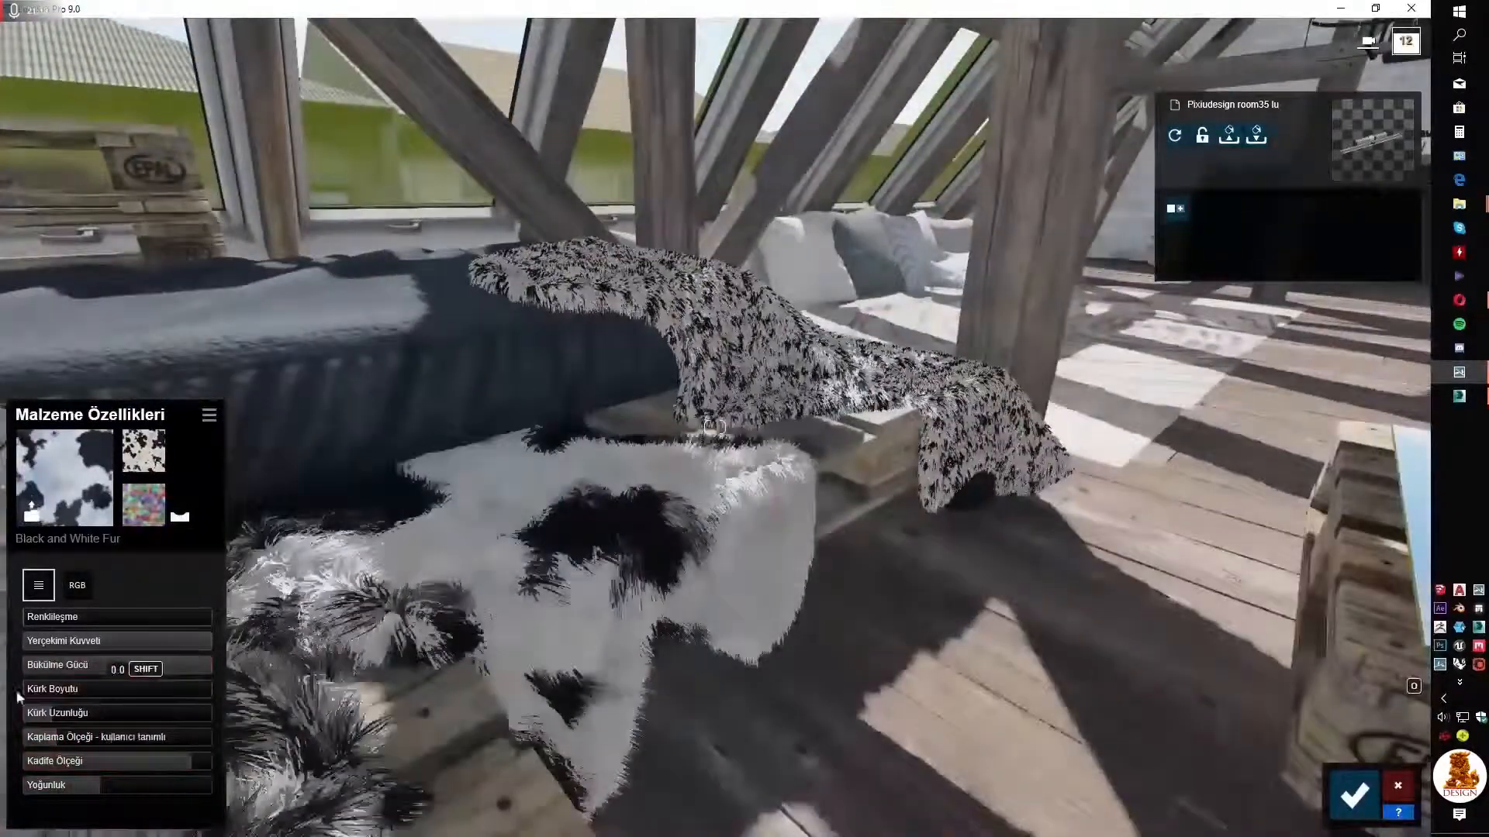
drag(159, 667, 96, 664)
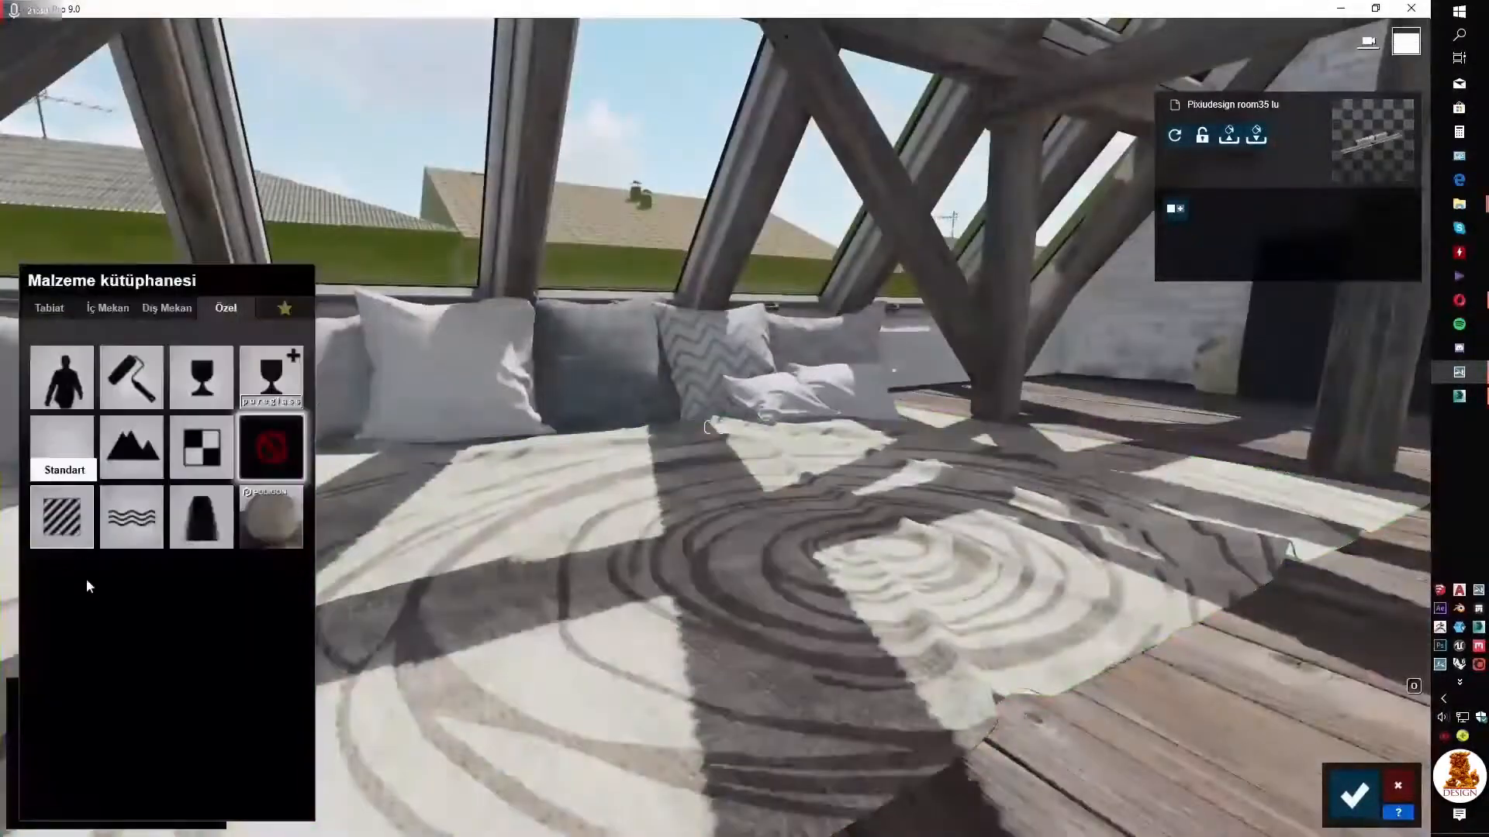
Apply the Standard material to the ring-patterned rug and the pillows by the windows, and invert the normal map direction
click(86, 578)
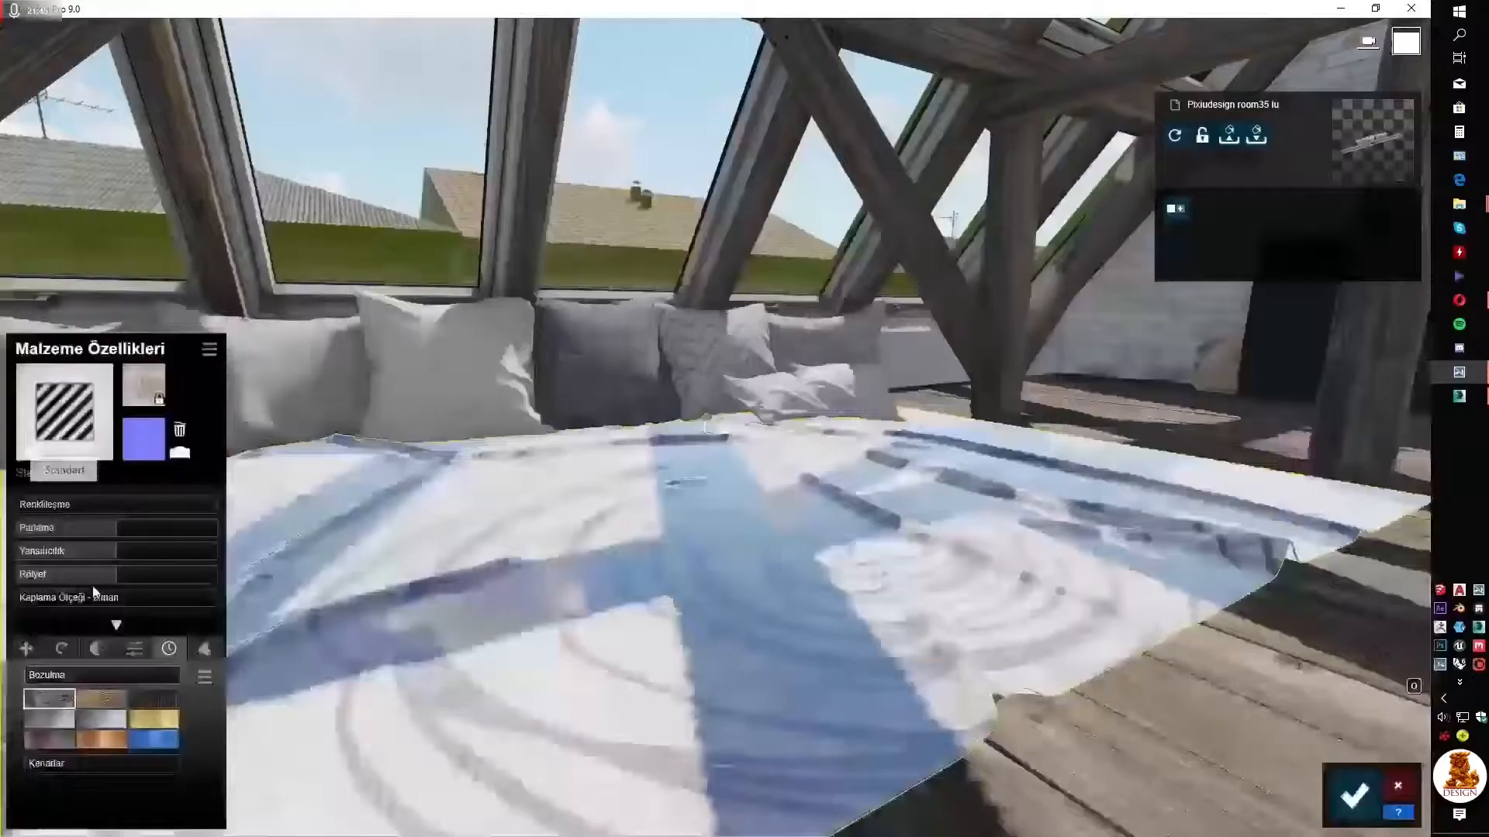
click(180, 501)
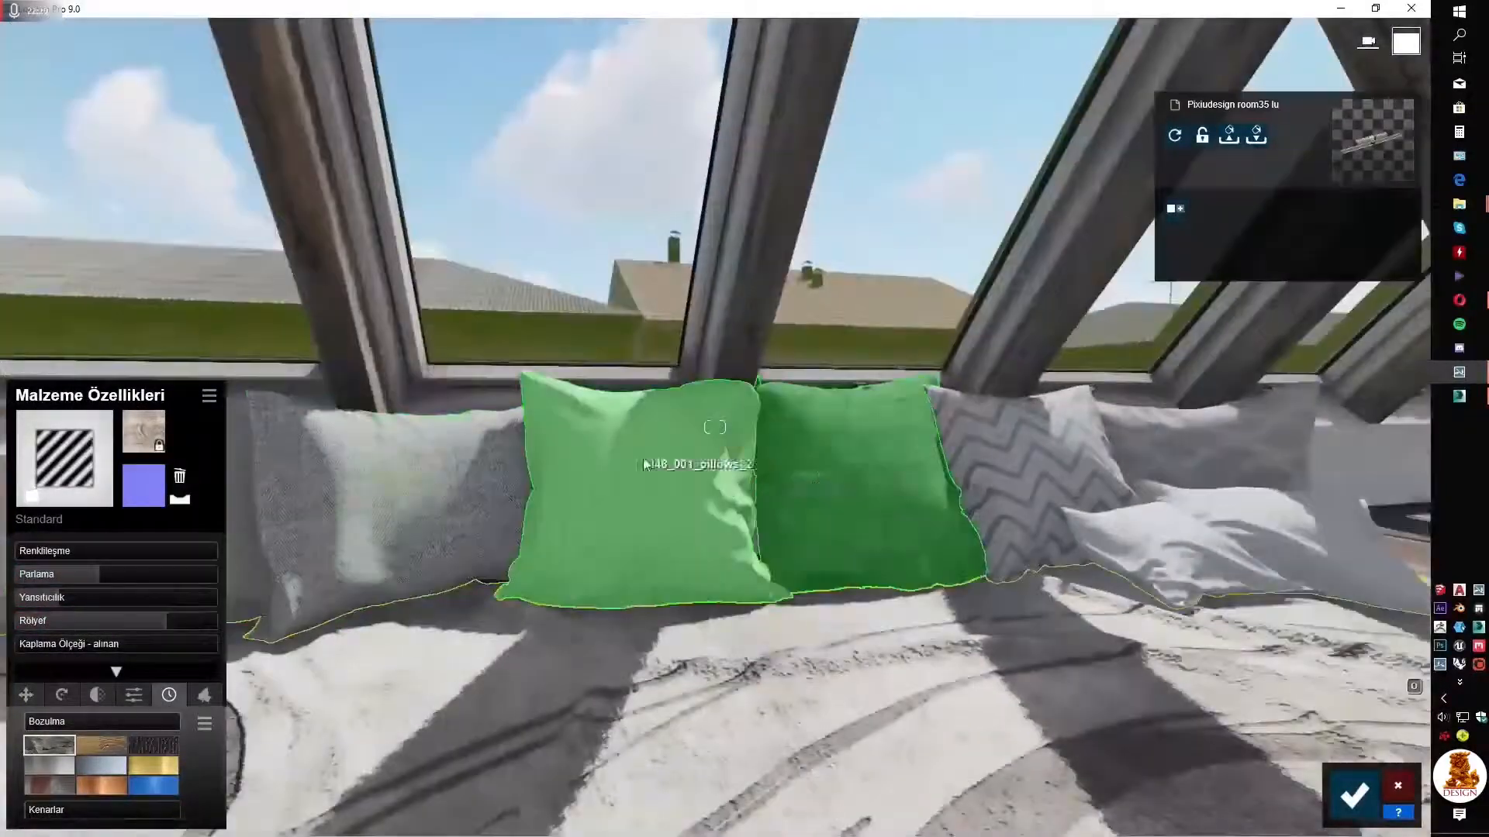
click(683, 469)
click(62, 517)
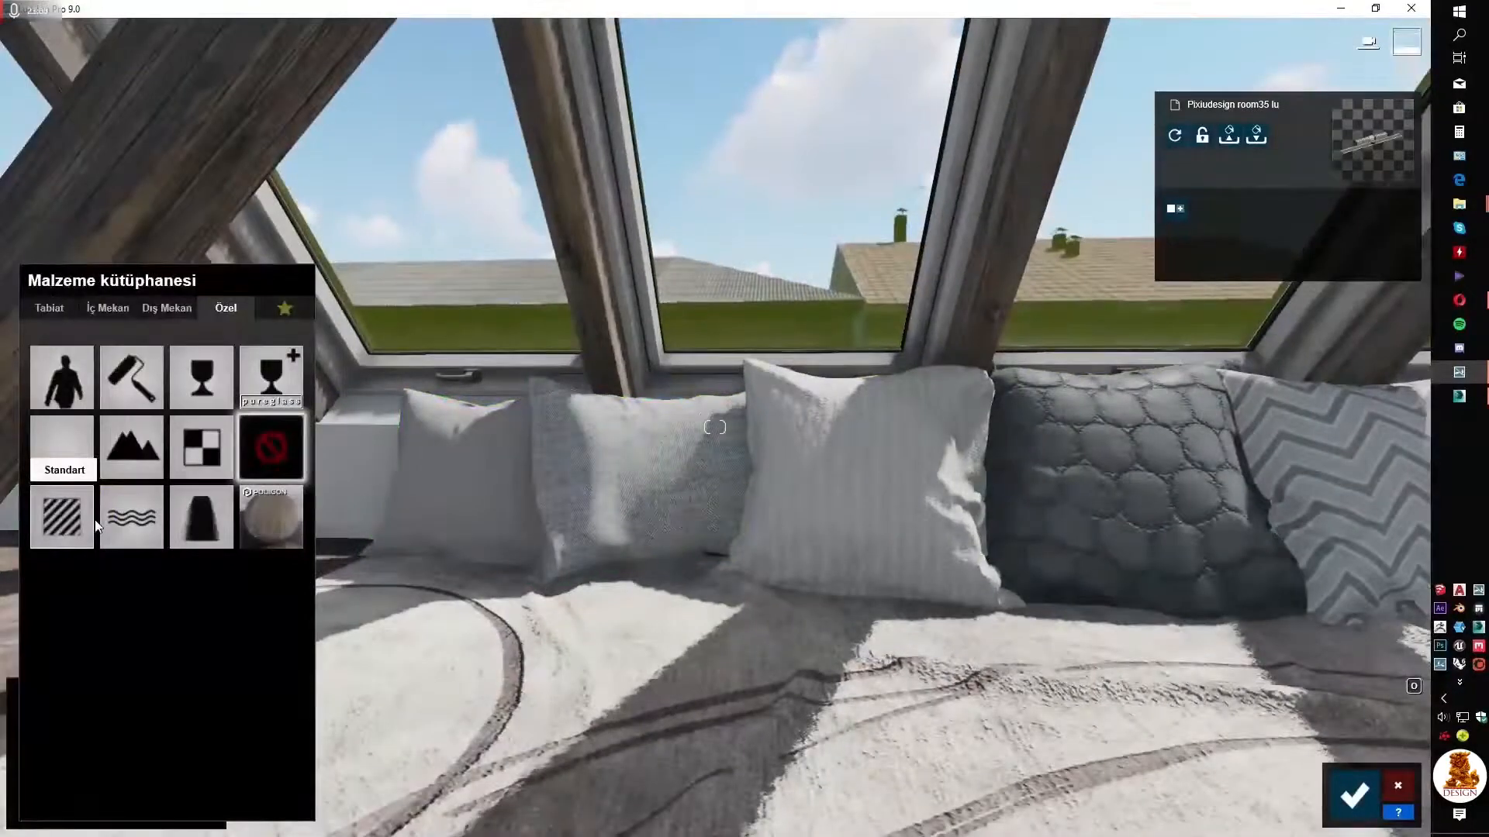
click(91, 521)
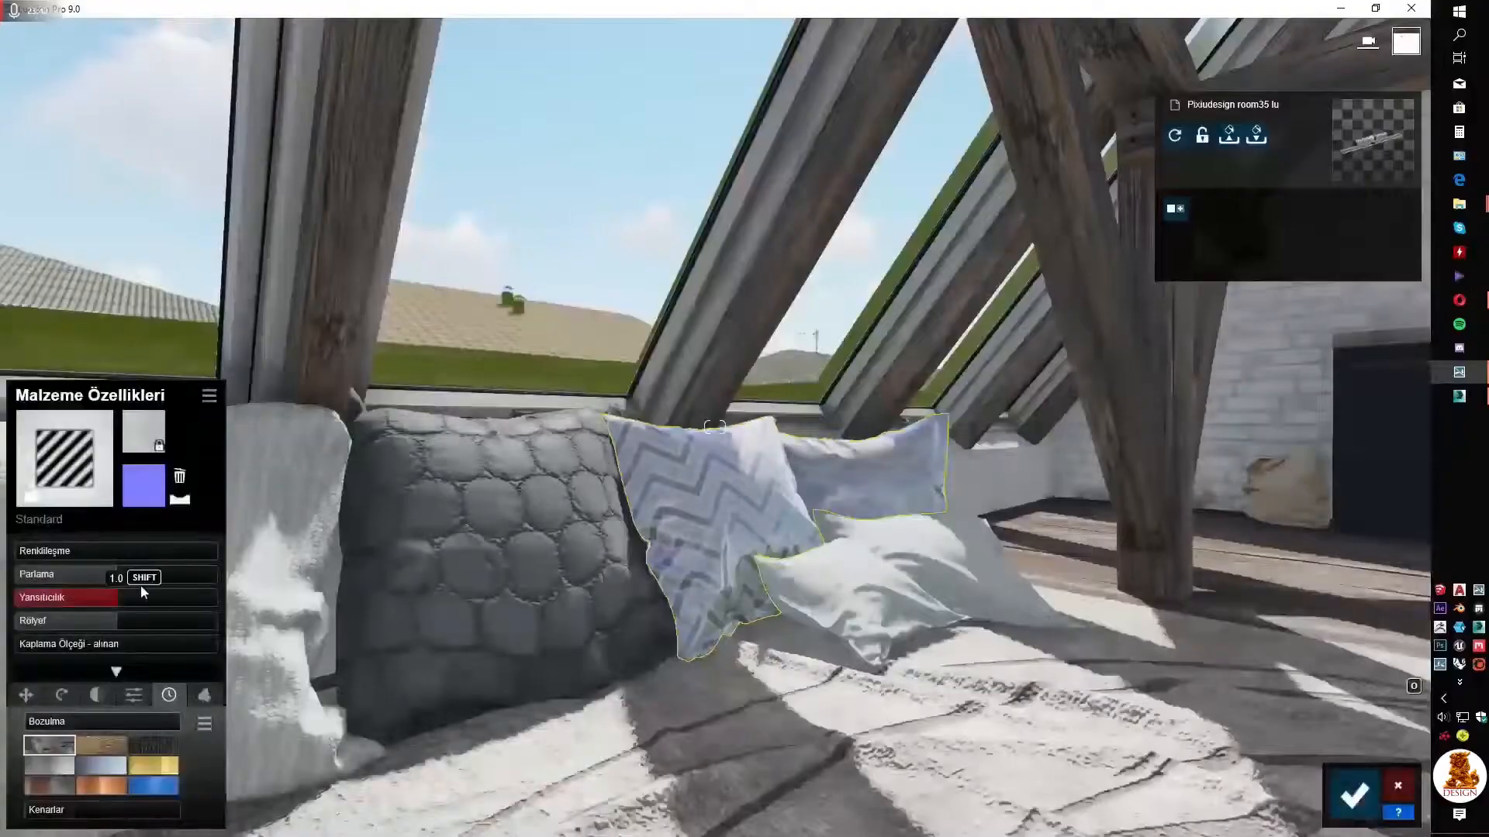
click(180, 501)
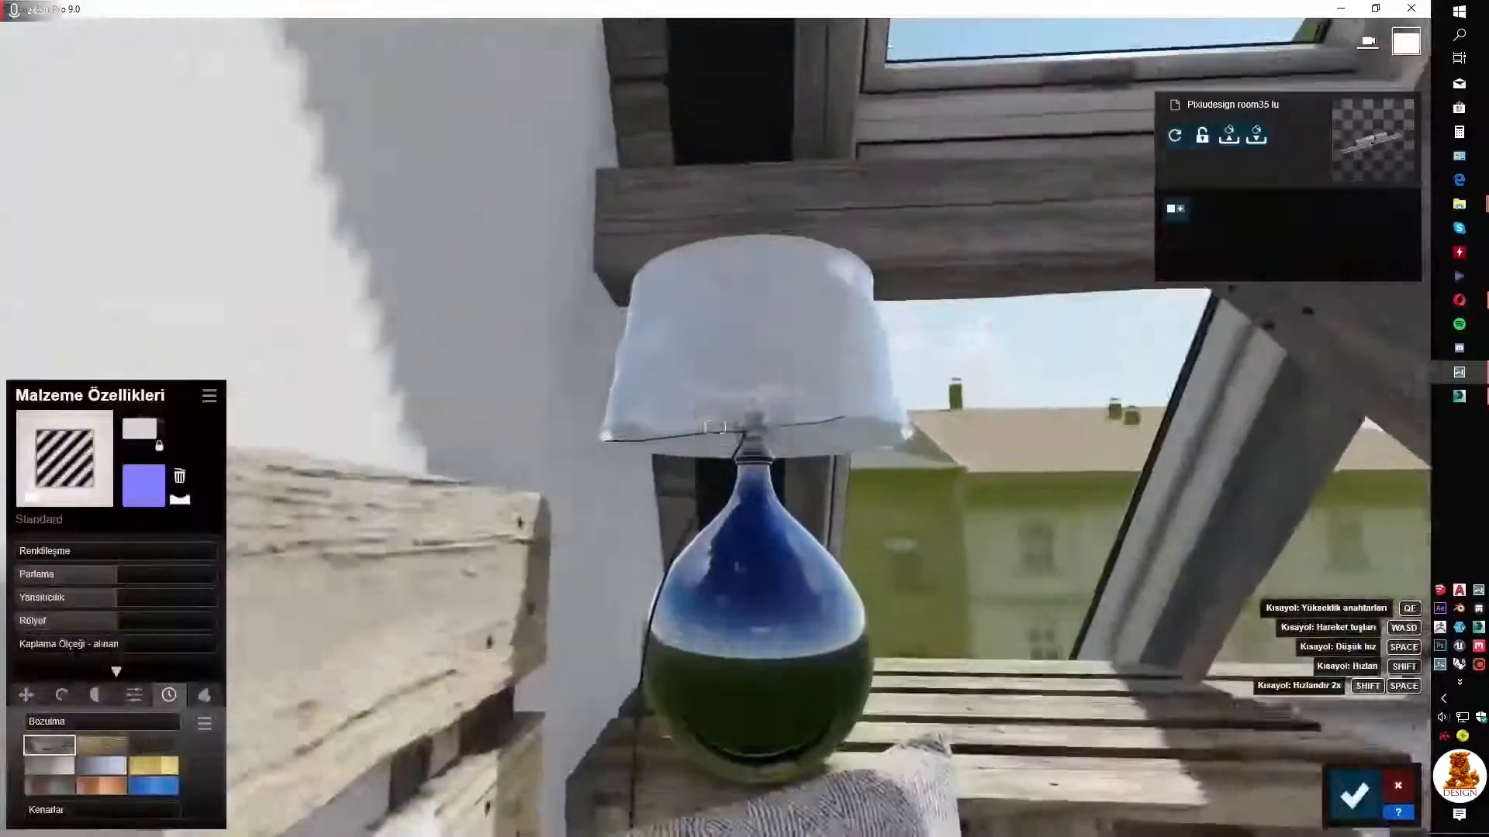
Lower the bedside lamp's reflectivity, toggle its normal map direction and back, and add light weathering
drag(116, 598, 36, 602)
click(185, 503)
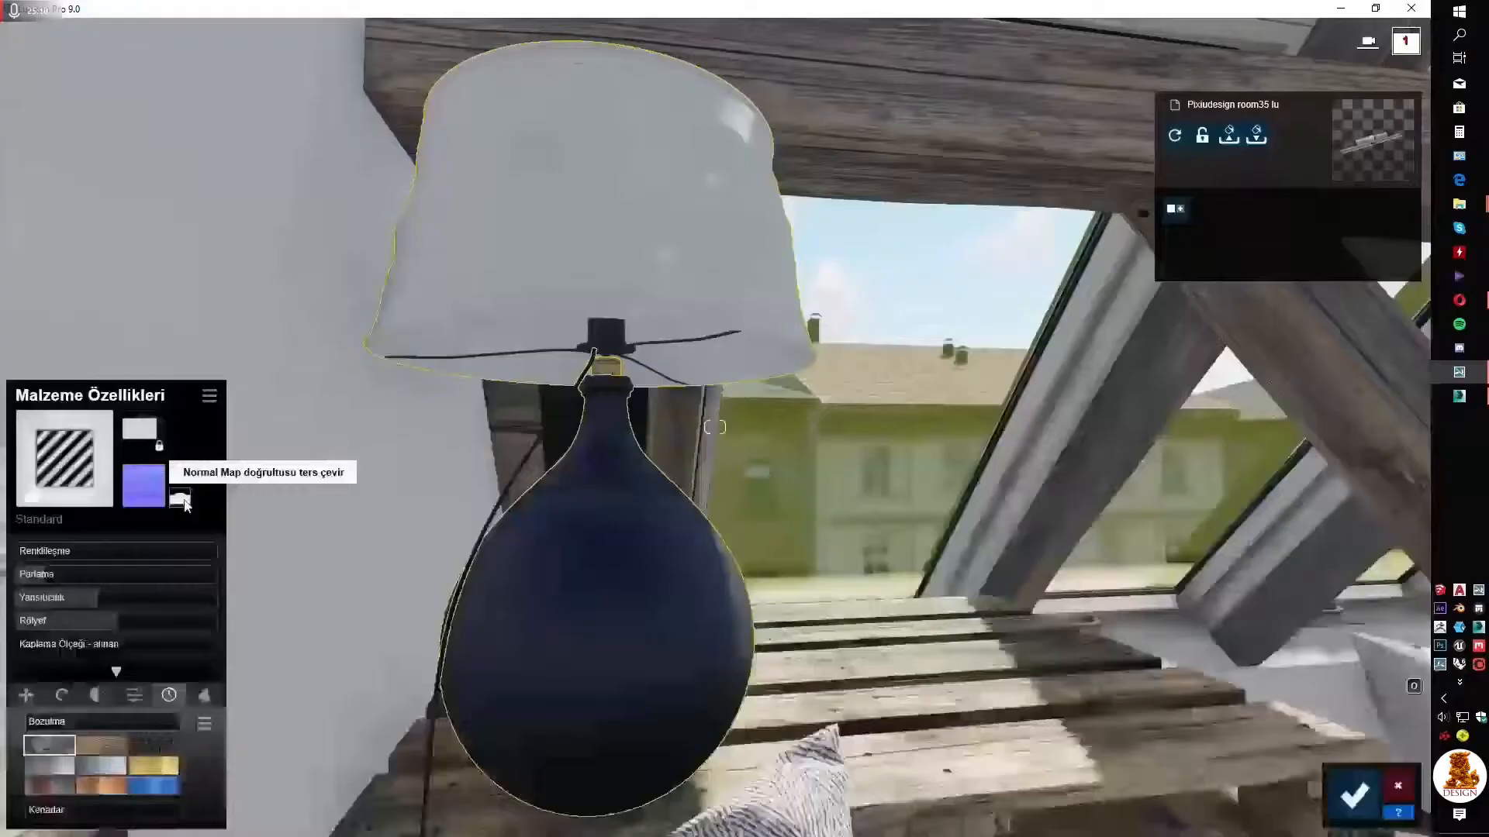
click(184, 502)
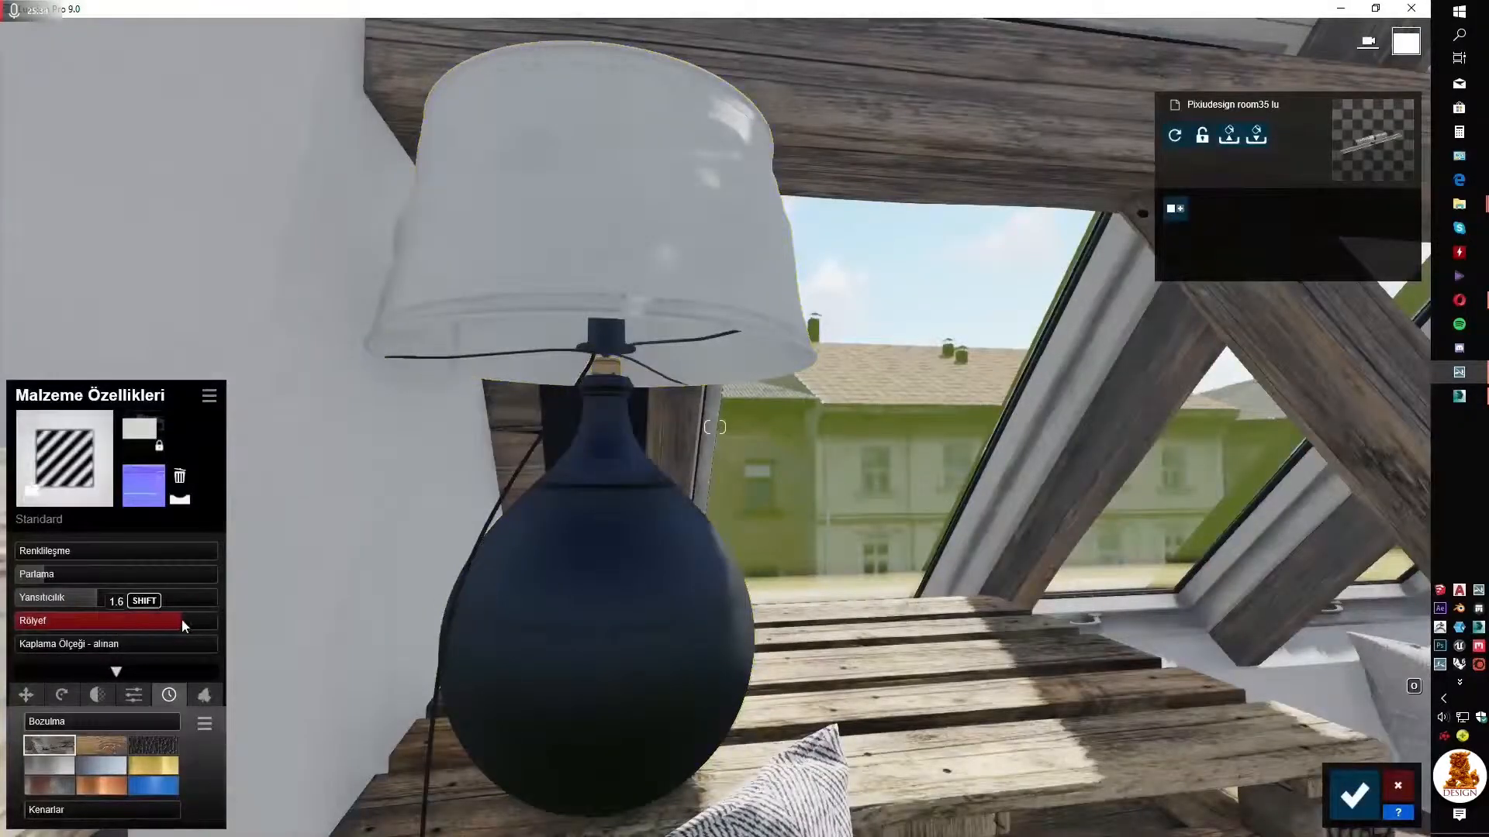
drag(53, 728, 34, 727)
key(s)
right_drag(961, 558, 840, 568)
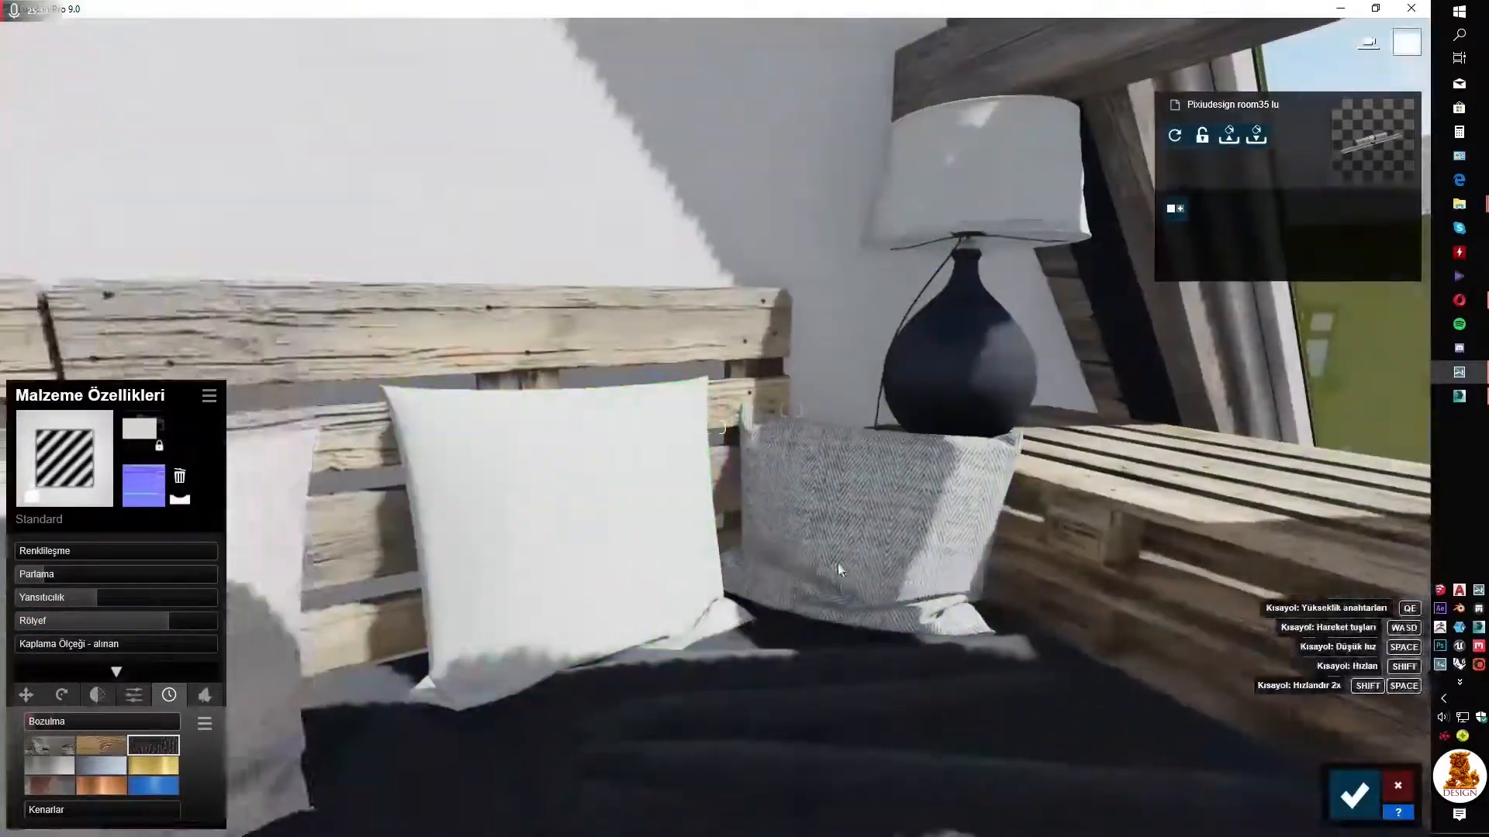
Apply the Standard material to the woven grey pillow by the lamp, invert its normal map and raise its relief strongly
click(840, 569)
click(72, 517)
click(187, 504)
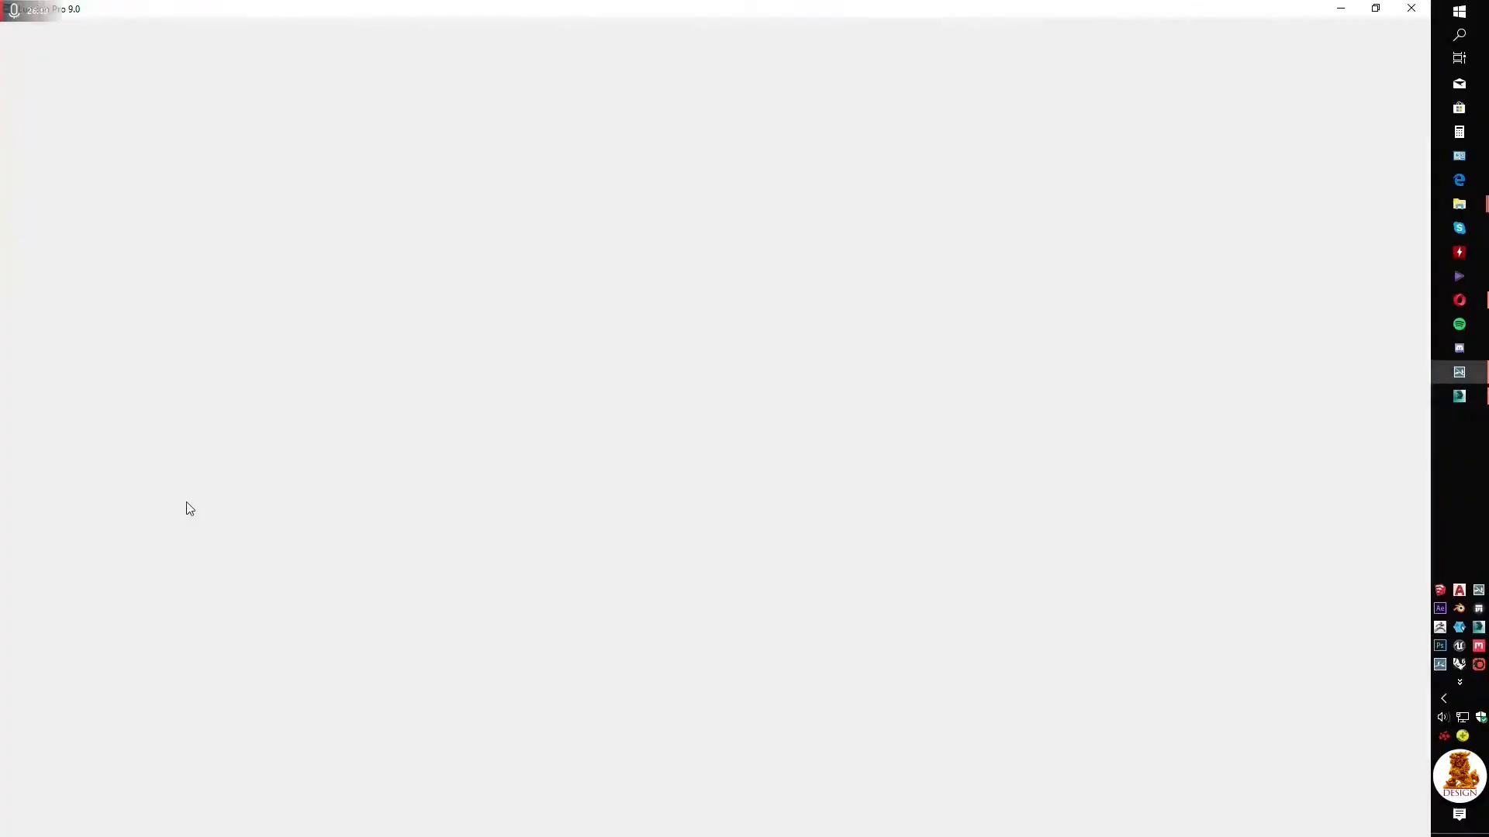
right_drag(681, 551, 652, 573)
key(w)
drag(116, 619, 200, 612)
Apply the Standard material to the pale pillows leaning against the pallet headboard
key(s)
right_drag(853, 496, 876, 473)
key(w)
click(876, 473)
click(78, 526)
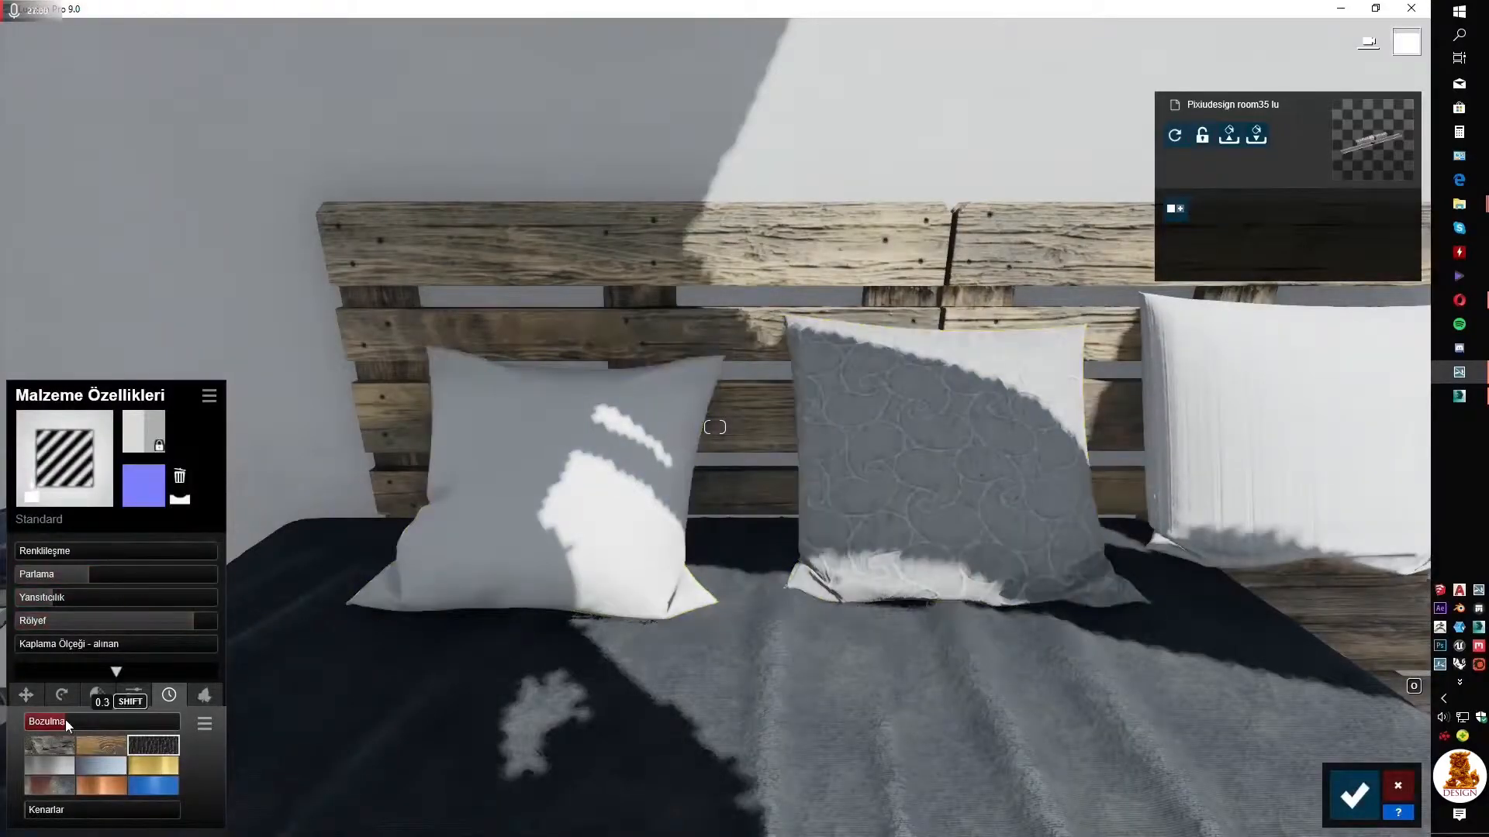
Apply the Standard material to the stacked books on the bookshelf and lower their gloss
key(s)
right_drag(697, 465, 255, 481)
key(w)
click(403, 208)
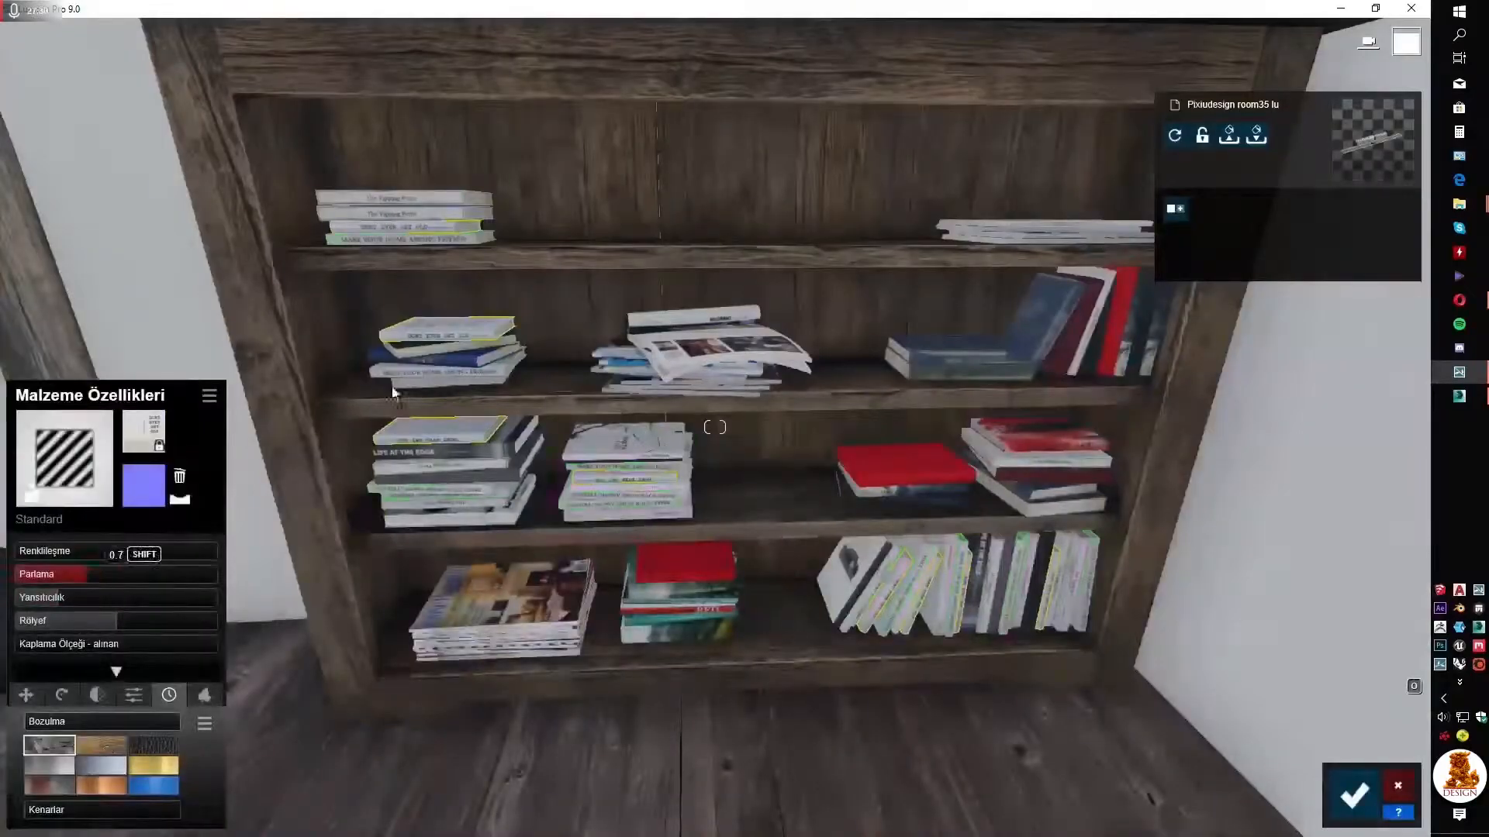
click(419, 246)
click(76, 514)
click(76, 573)
Apply the Standard material to the upright white books on the lowest shelf and reduce their gloss slightly
click(859, 582)
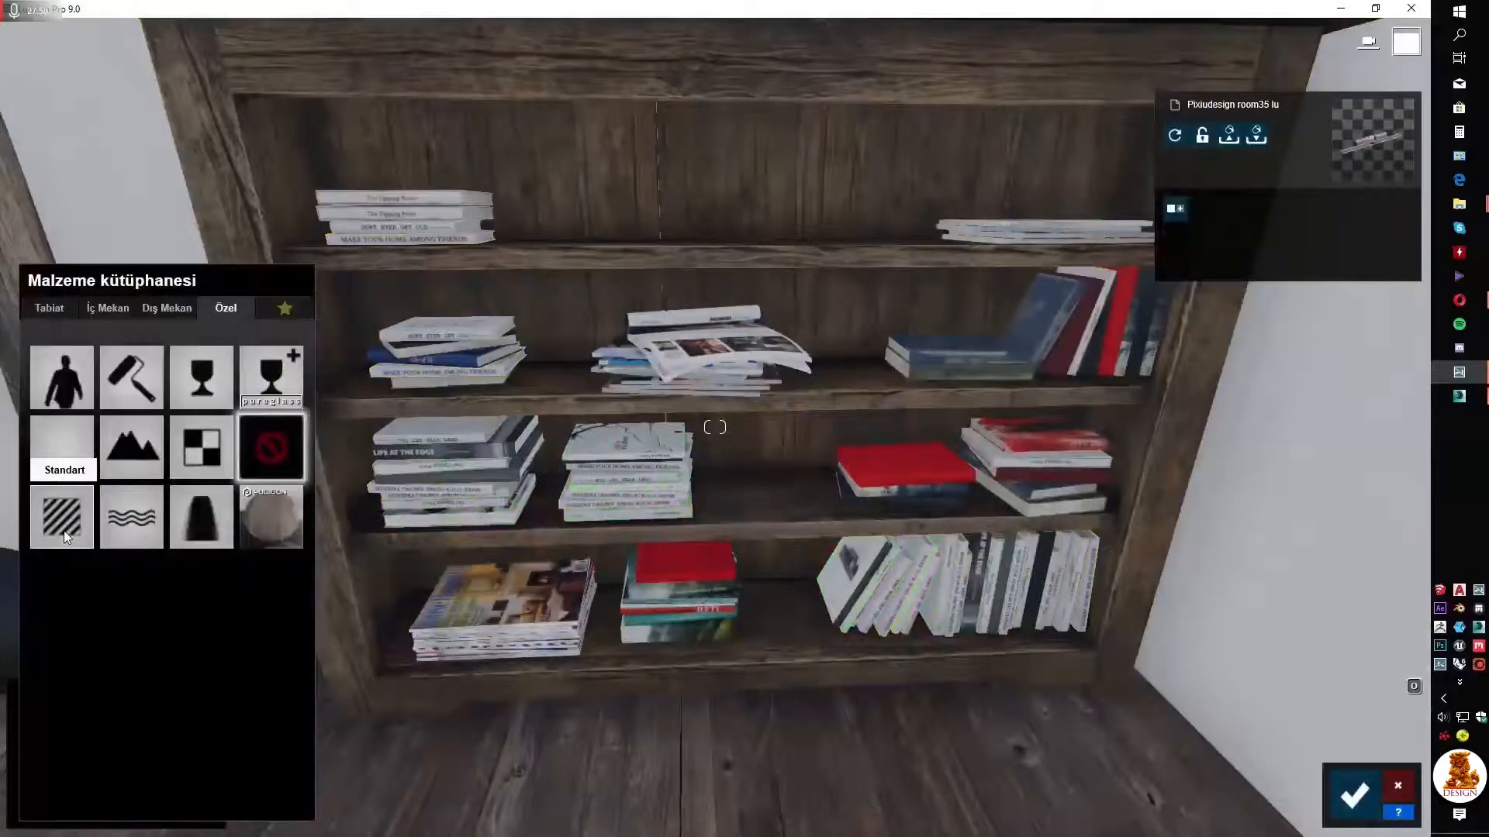
click(64, 524)
drag(114, 573, 95, 577)
Apply the Standard material to the dark vase beside the TV stand and adjust its colorization and gloss
right_drag(715, 427, 496, 434)
key(w)
click(868, 566)
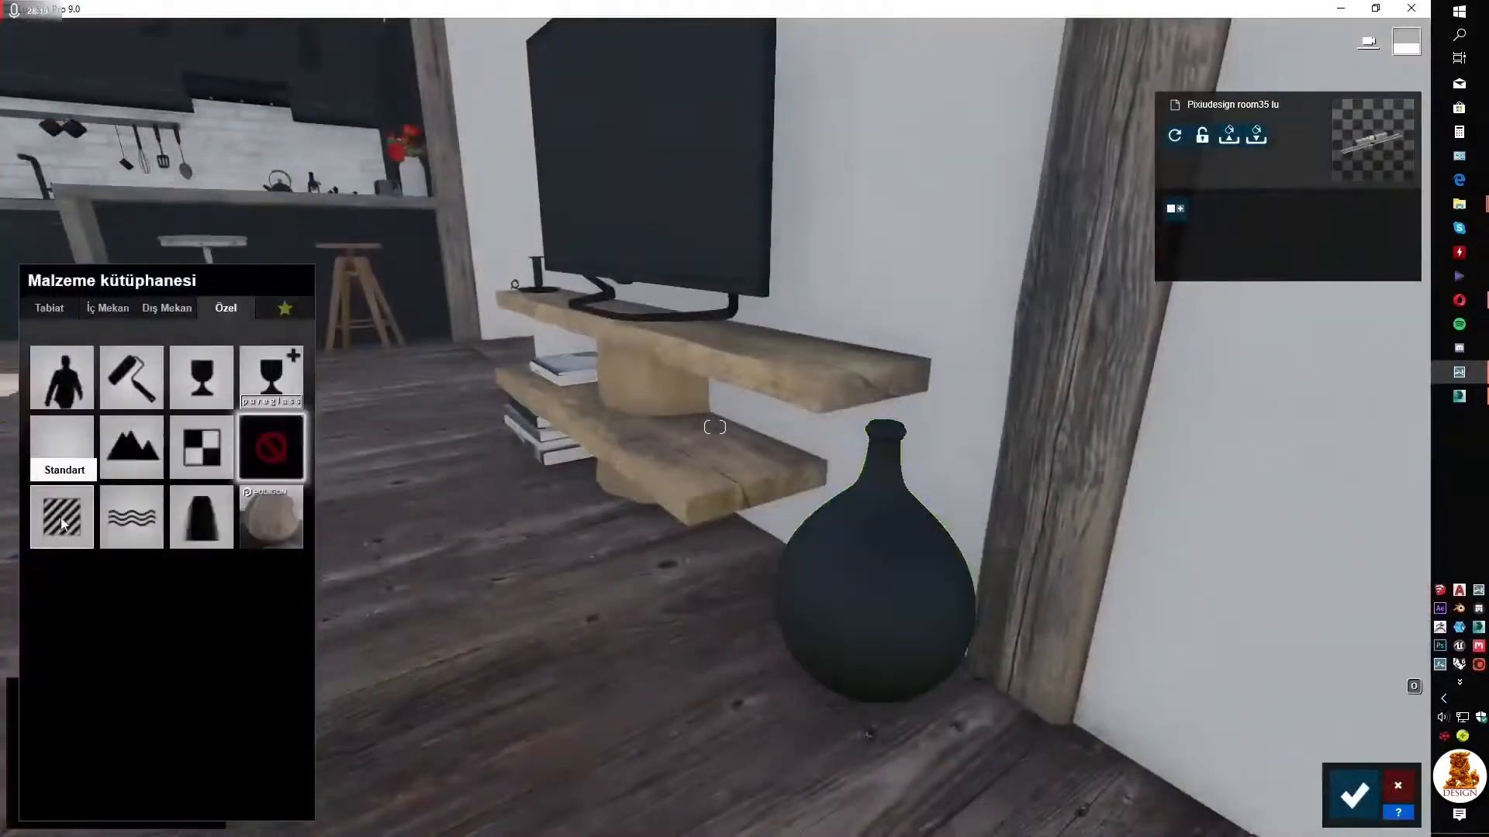
right_drag(715, 427, 715, 349)
key(s)
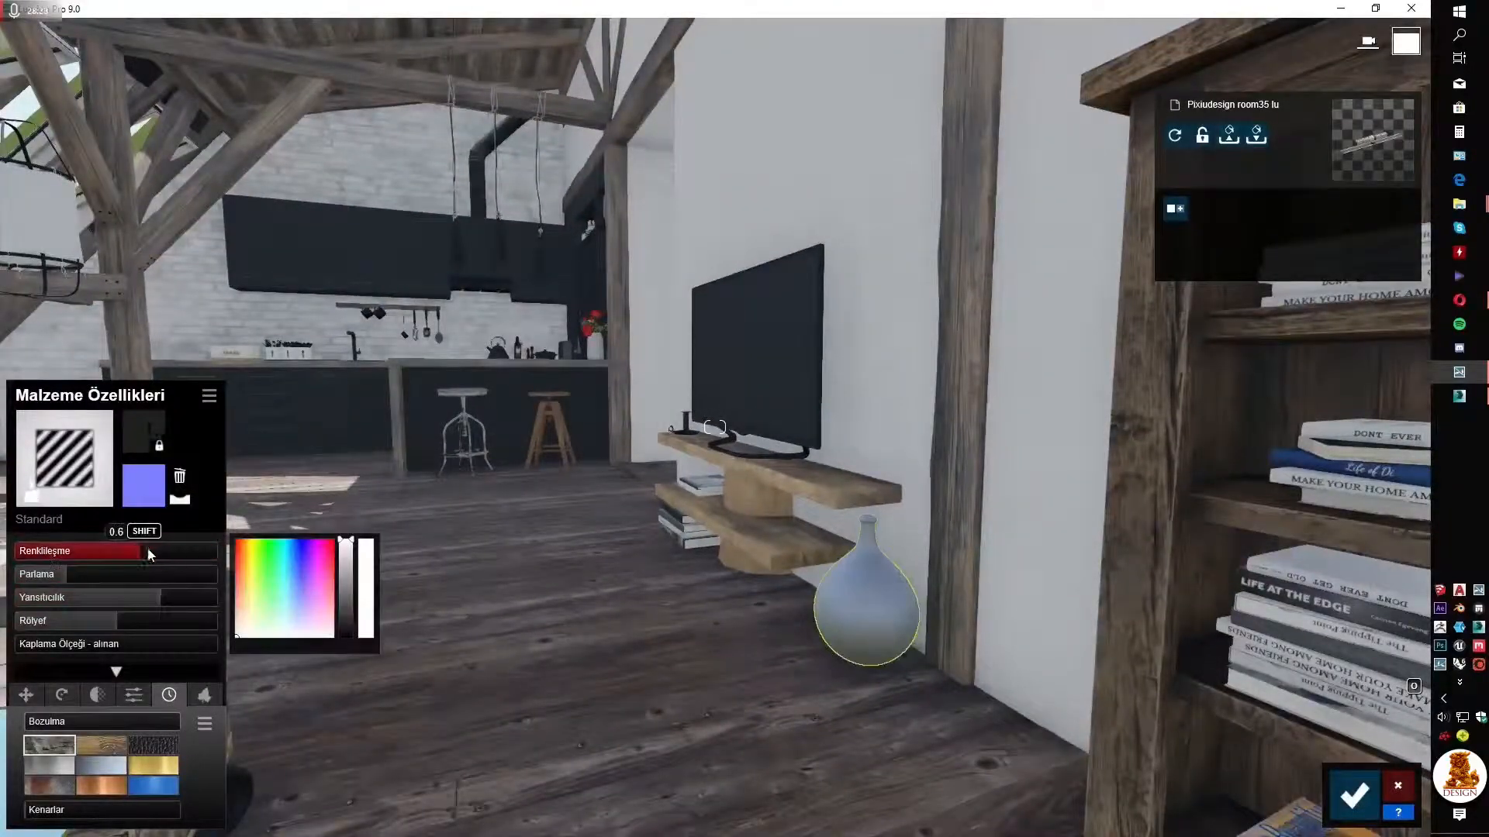
Give the hanging drum lamp's metal frame wood-style weathering and a low gloss
key(w)
right_drag(715, 427, 807, 558)
click(572, 515)
key(w)
key(w)
click(115, 744)
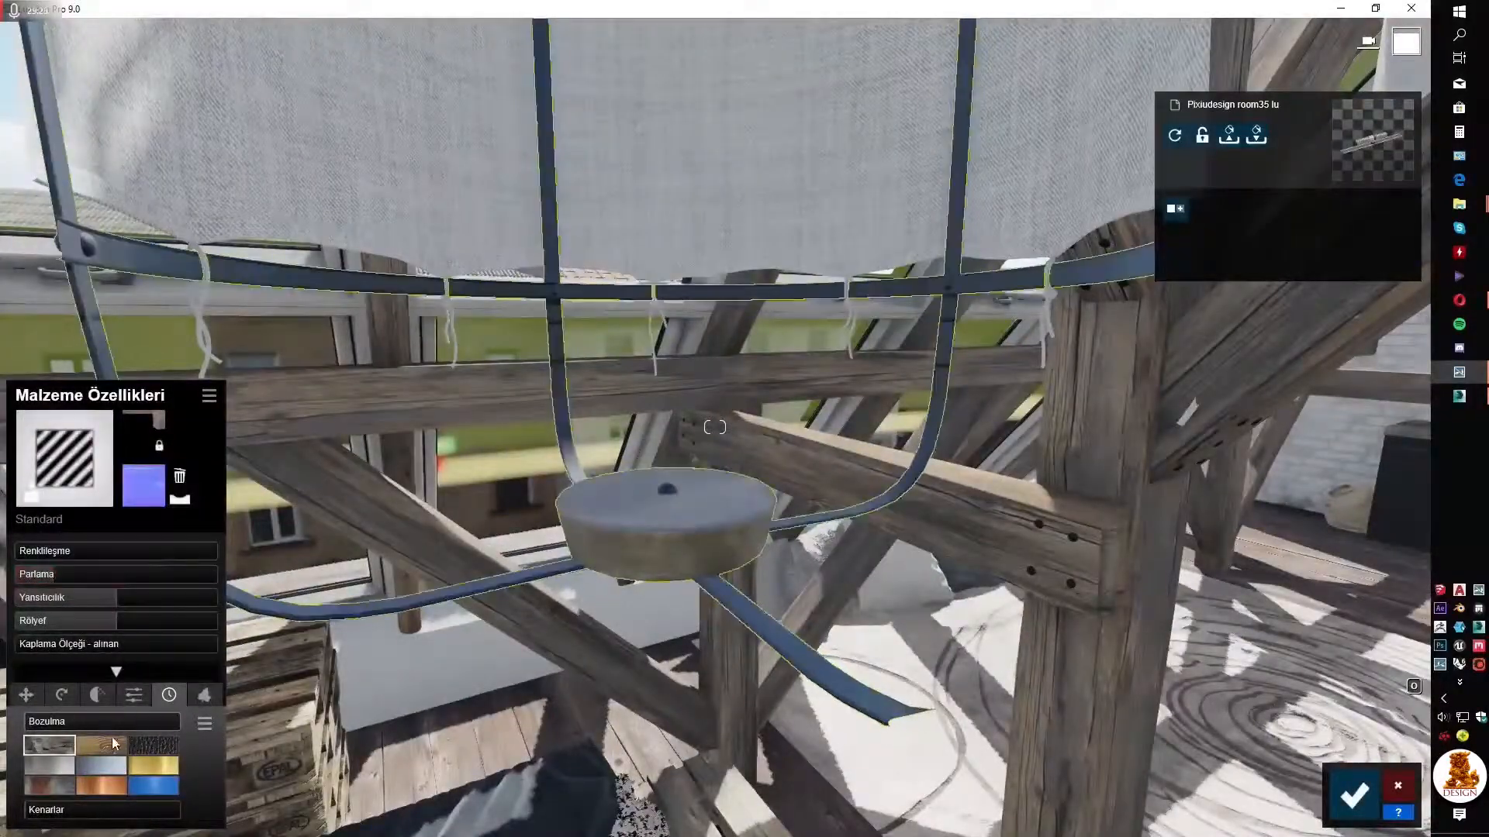
key(s)
click(55, 575)
Apply the Standard material to the drum lamp's cloth, invert its normal map and raise its relief above 1.7
click(131, 179)
click(62, 514)
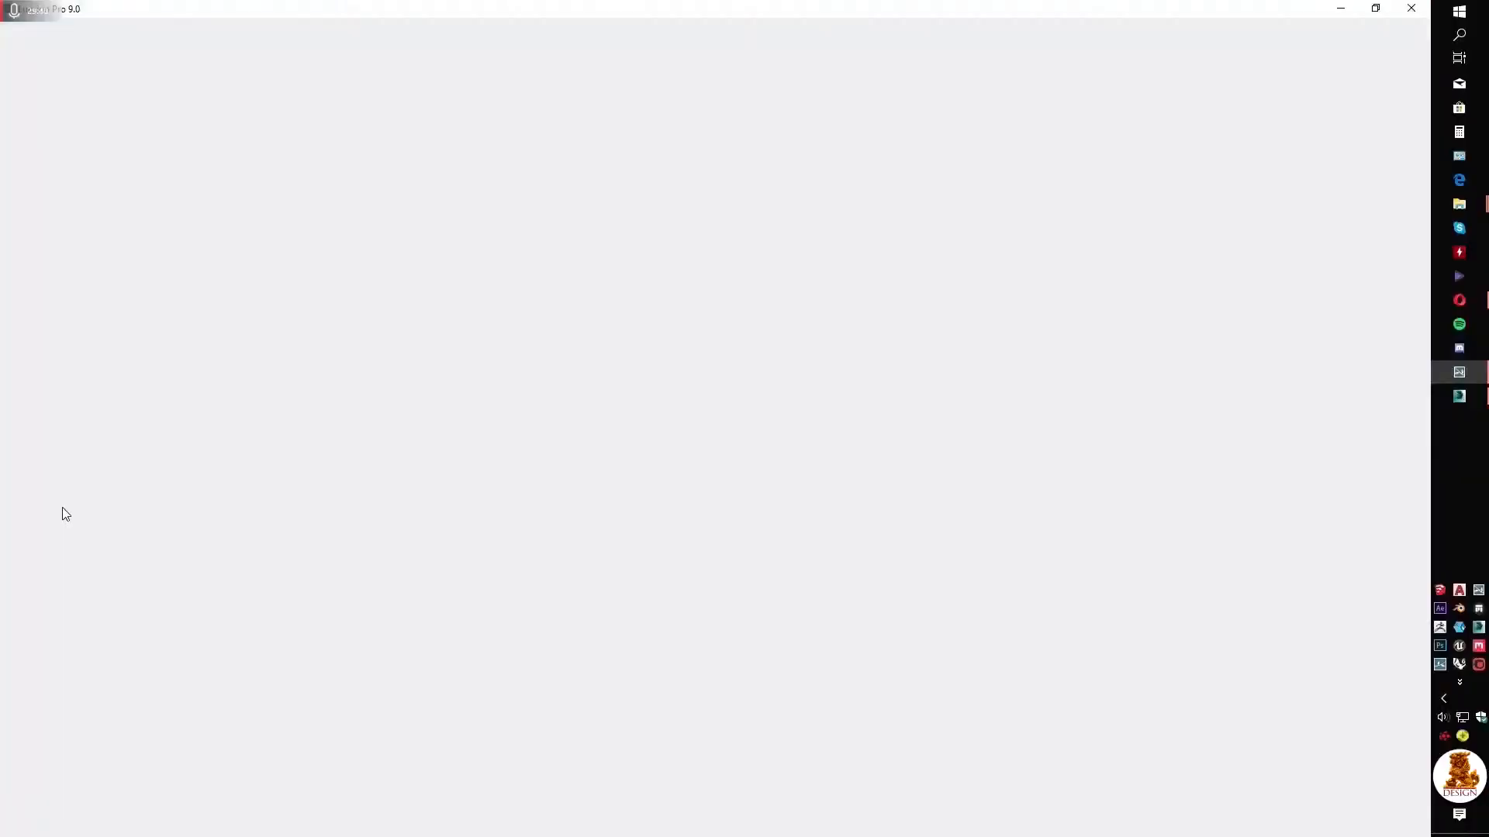
click(186, 500)
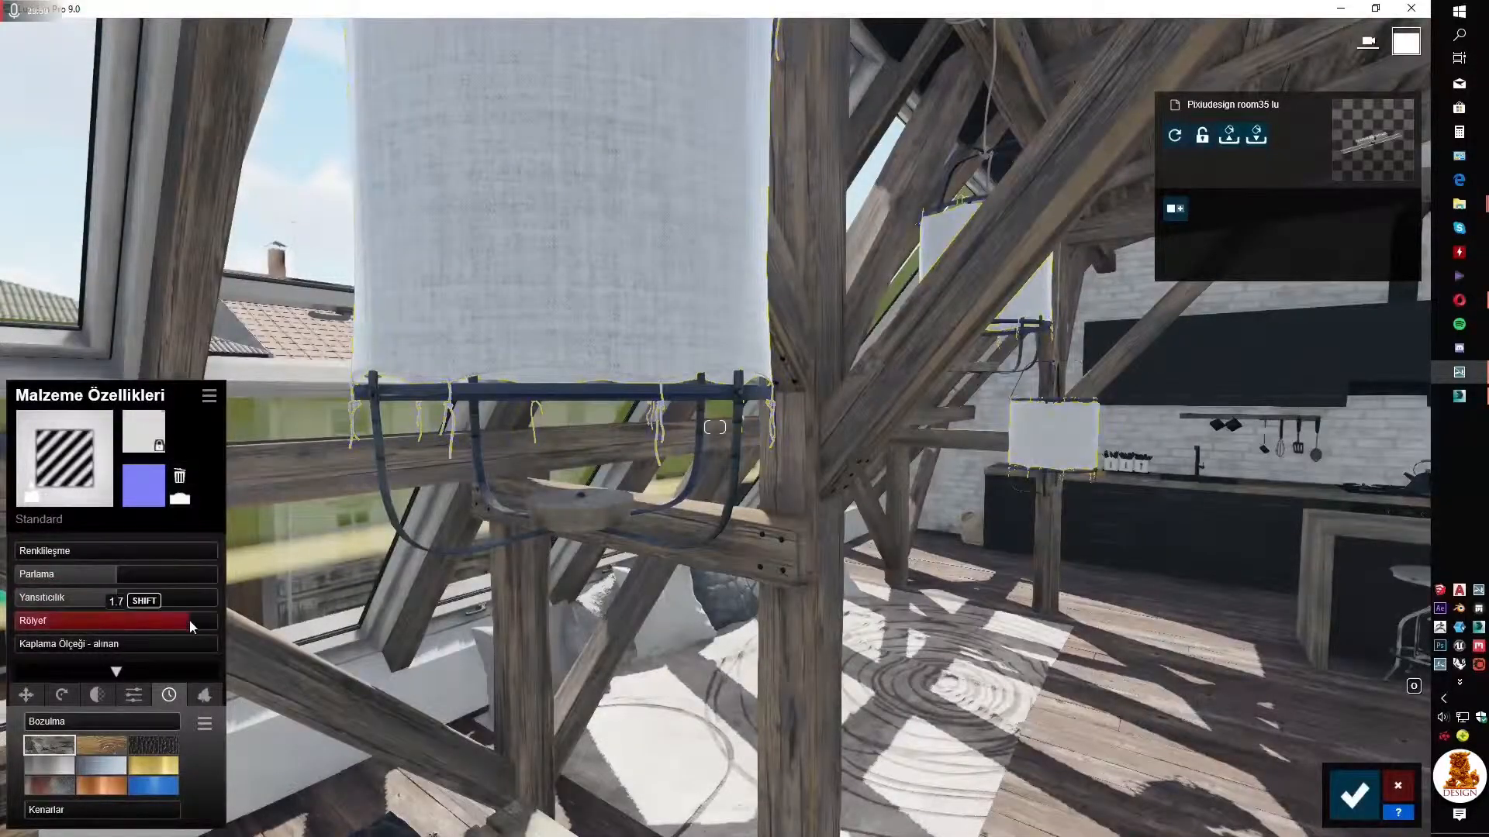
drag(189, 620, 203, 622)
click(102, 695)
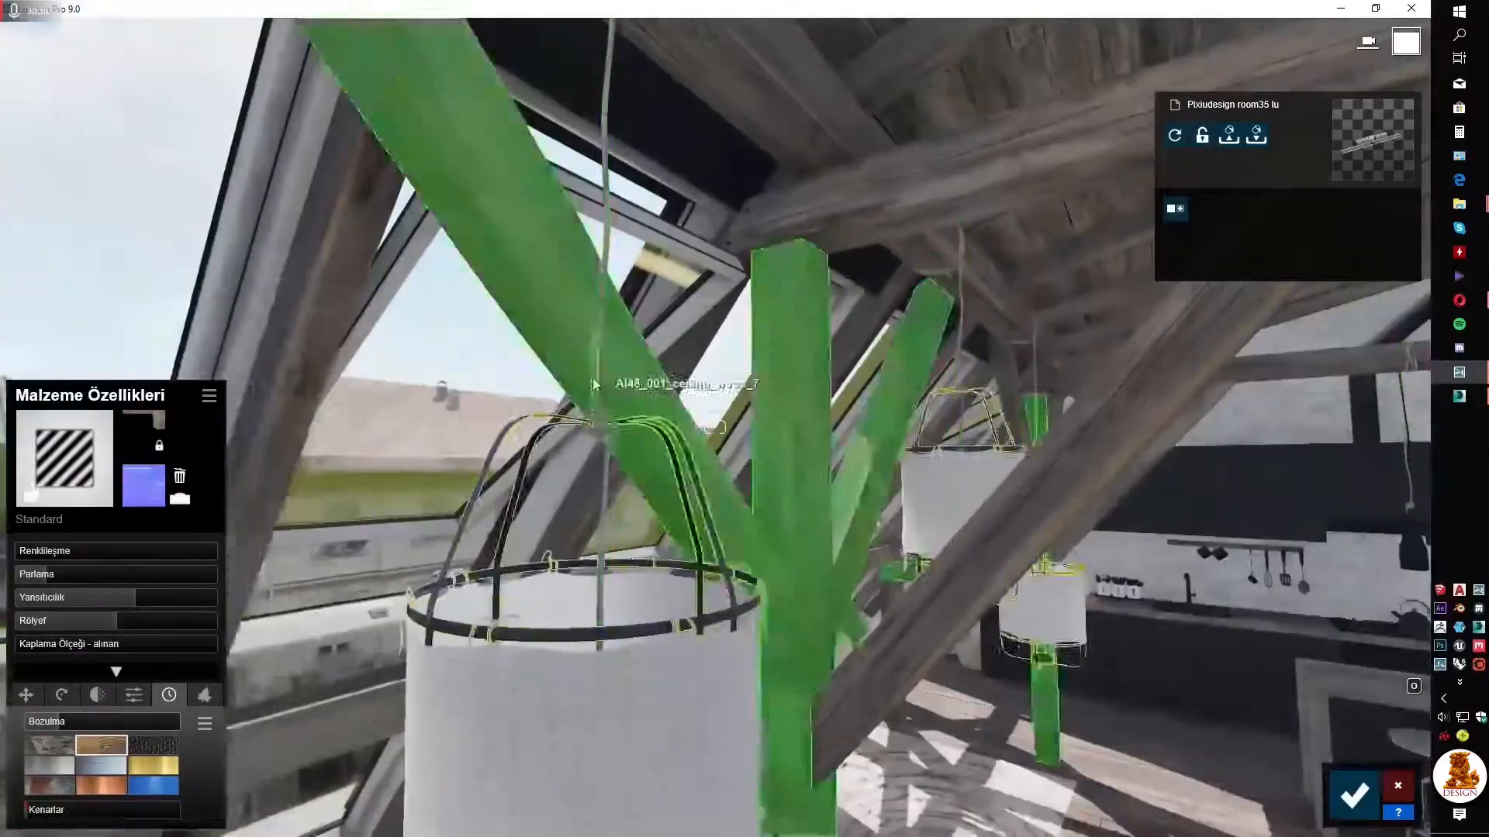
Apply the Standard material to the ropes holding the drum lamps
click(593, 378)
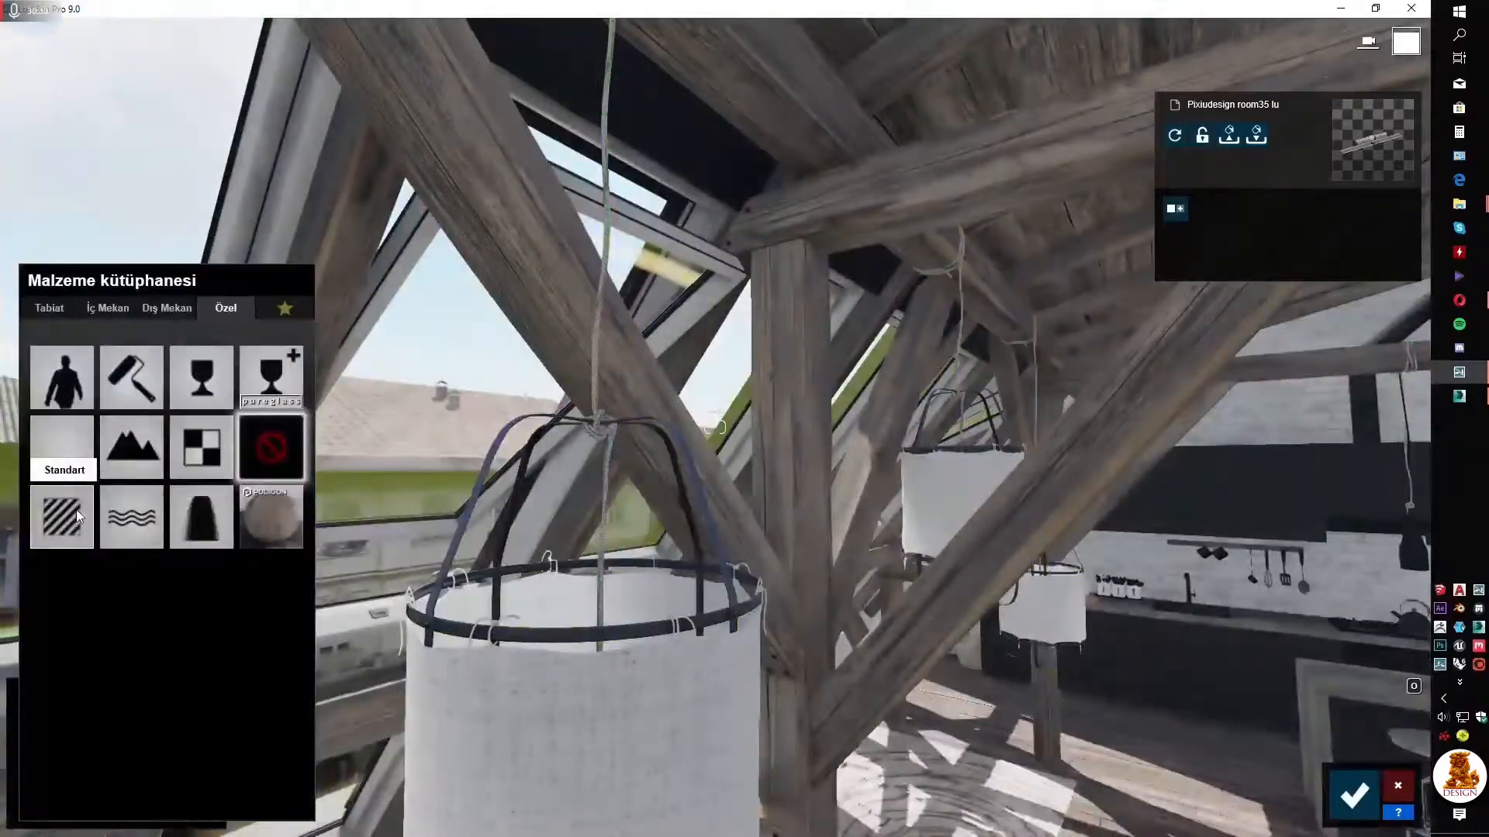
click(76, 509)
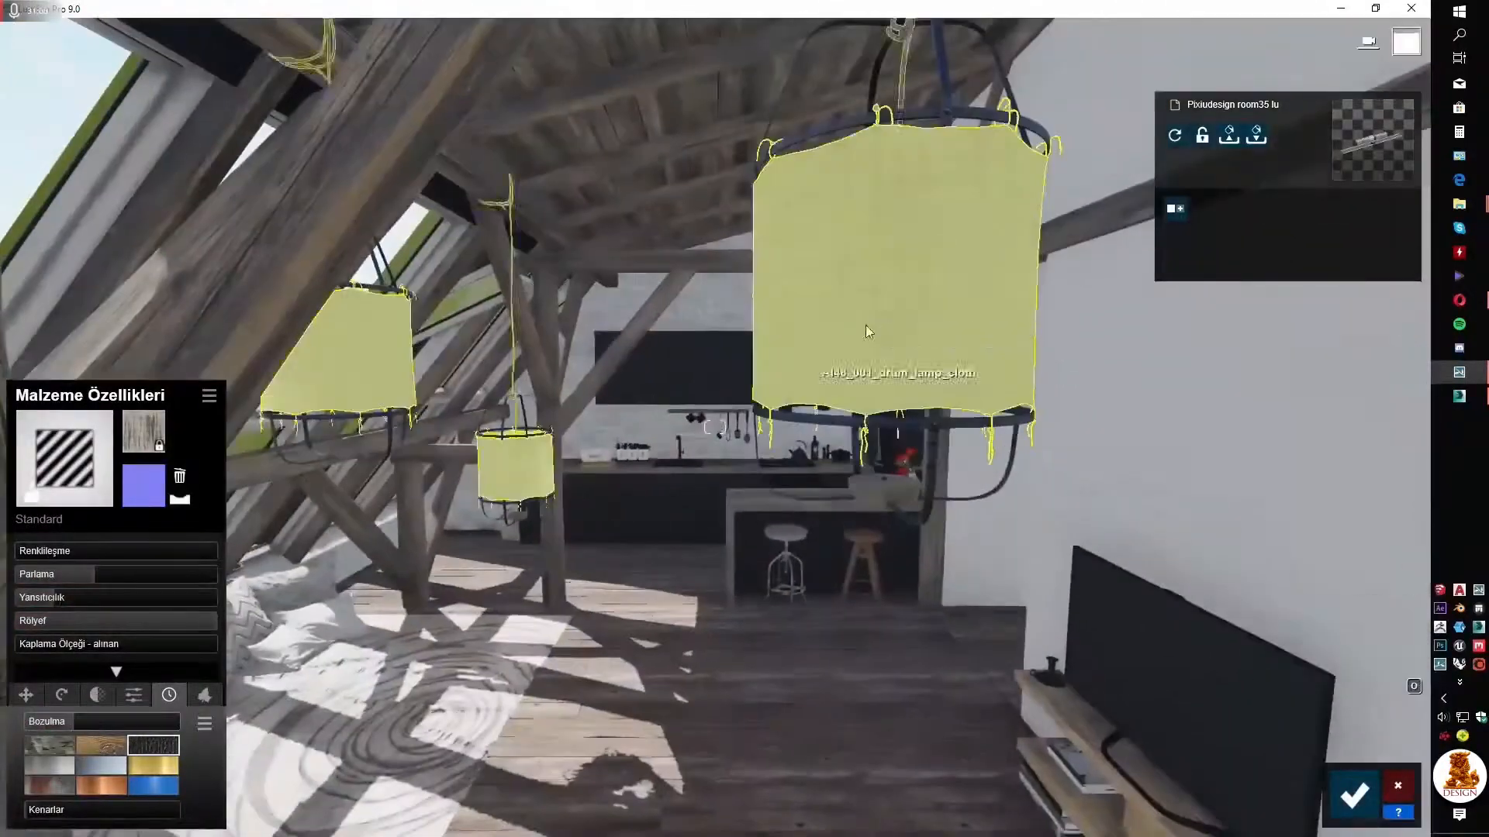
Enable the transparency option for the drum lamps' cloth shades
click(868, 332)
click(98, 695)
key(w)
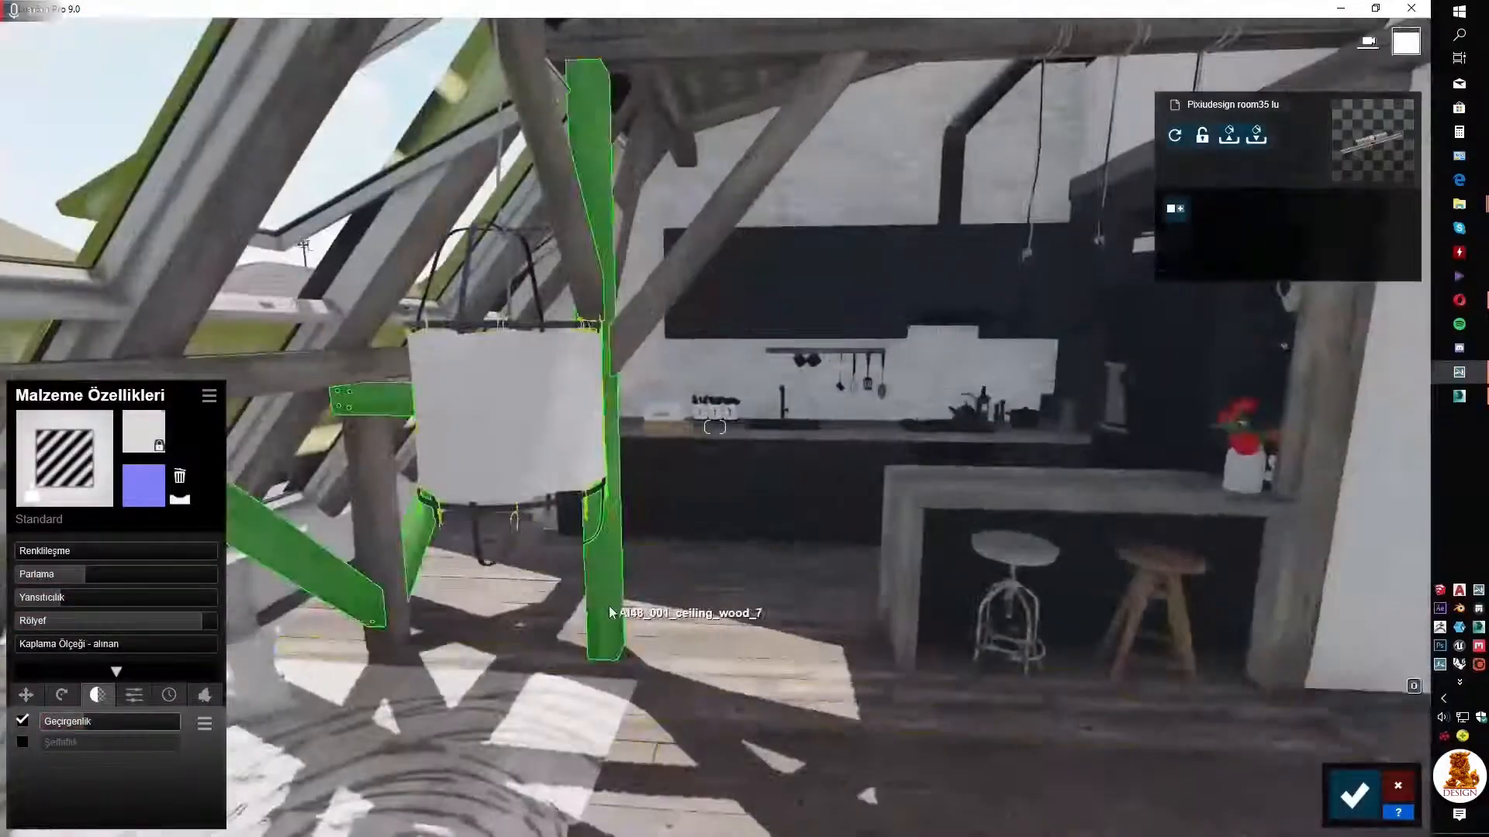
Assign the indoor material Leather Black 1024 to the seat of the metal bar stool
right_drag(608, 606, 737, 548)
click(737, 549)
click(80, 542)
click(64, 458)
click(108, 309)
click(165, 355)
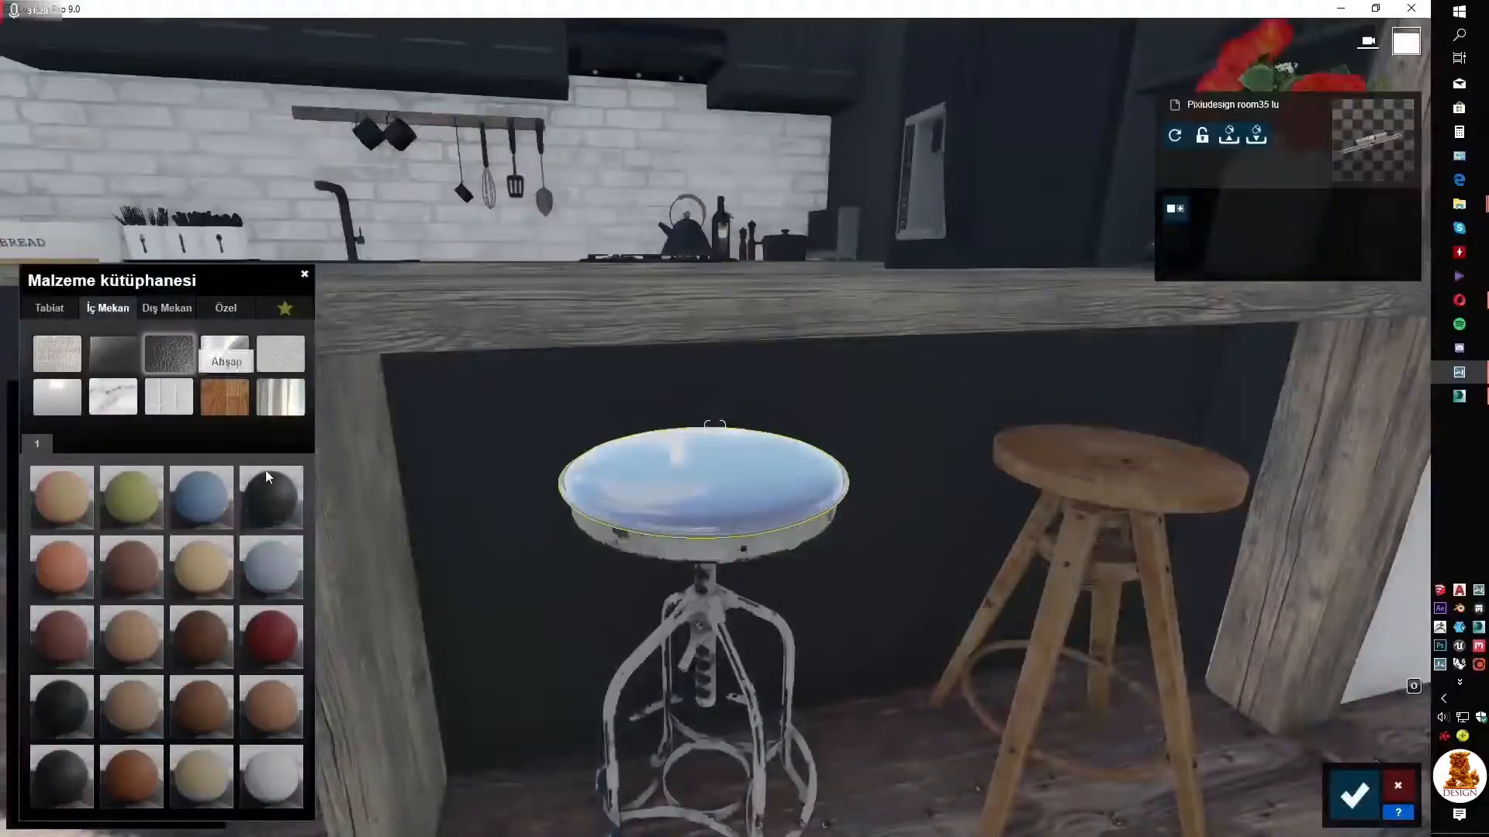
key(w)
click(67, 763)
Add heavy leather-style weathering to the stool seat, fine-tune its gloss and lower its reflectivity
click(133, 695)
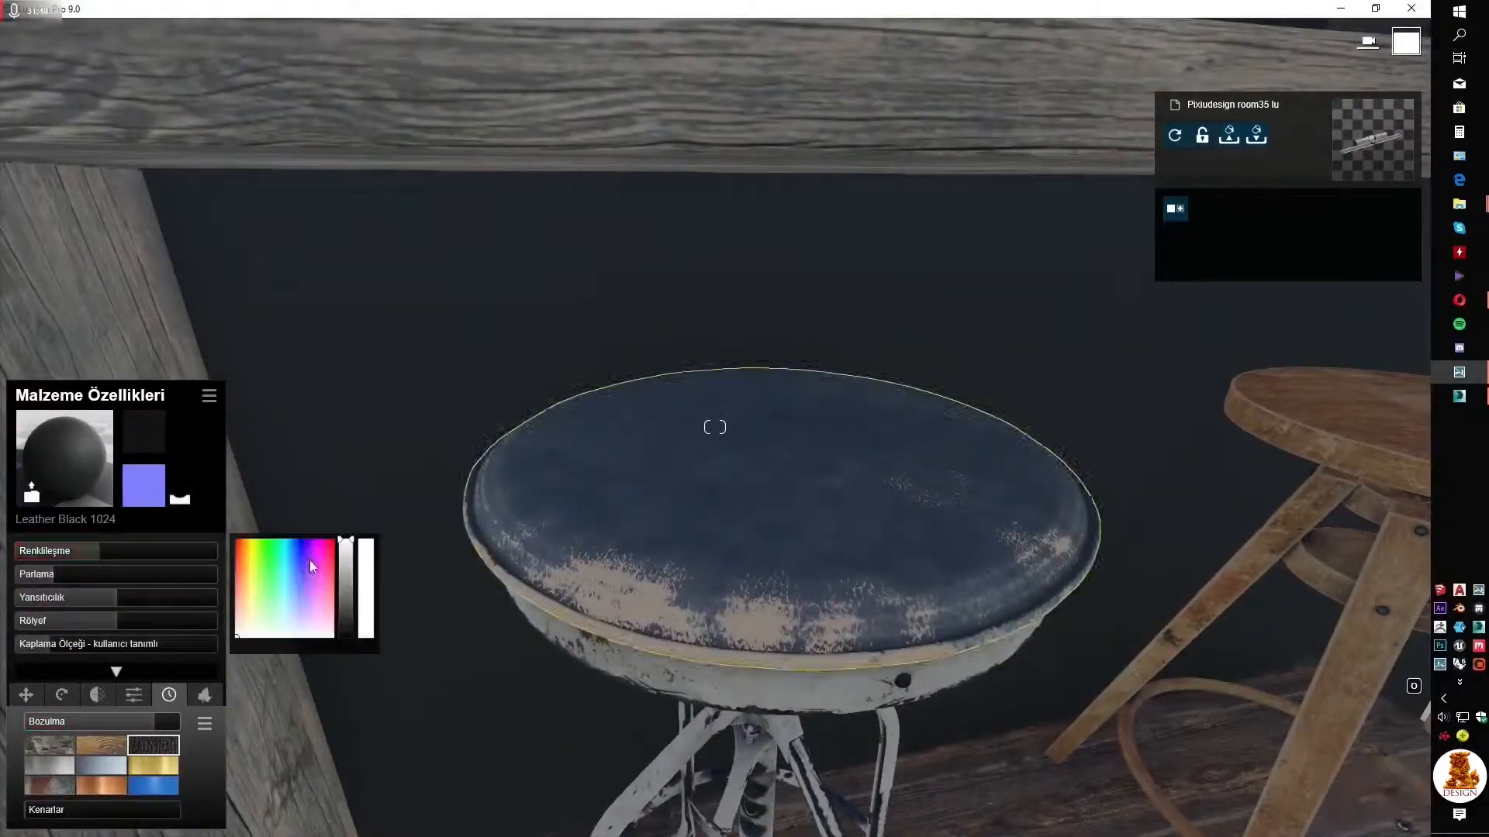
mouse_move(136, 722)
mouse_down()
mouse_move(20, 722)
mouse_move(138, 722)
mouse_up()
drag(79, 576, 84, 576)
drag(93, 598, 59, 598)
key(s)
Apply the Standard material to the wooden bar stool and toggle its normal map direction and back
right_drag(403, 721, 621, 659)
click(897, 353)
key(w)
click(56, 525)
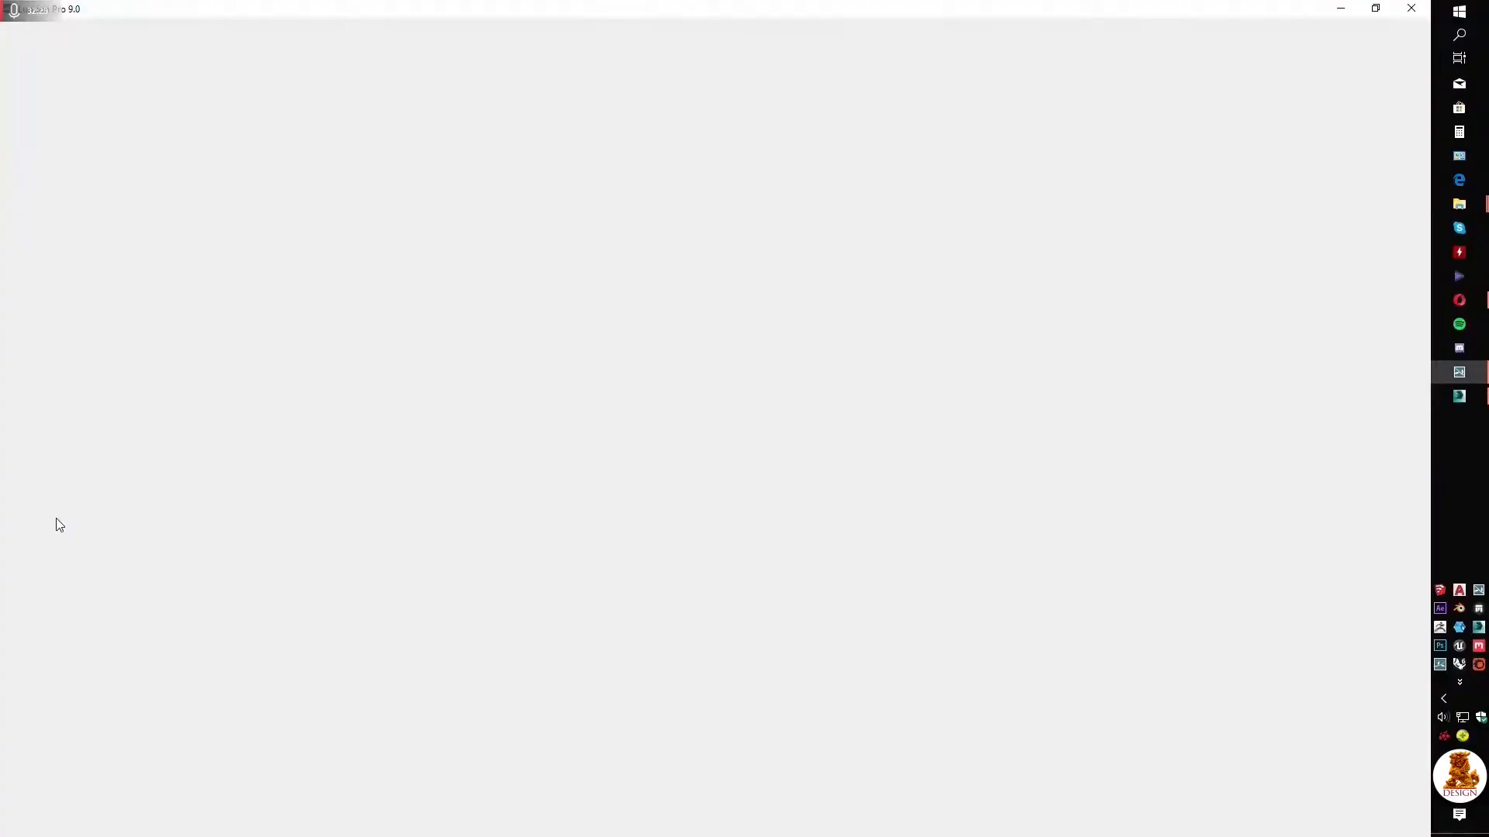
click(190, 503)
click(187, 508)
key(s)
right_drag(748, 453, 496, 442)
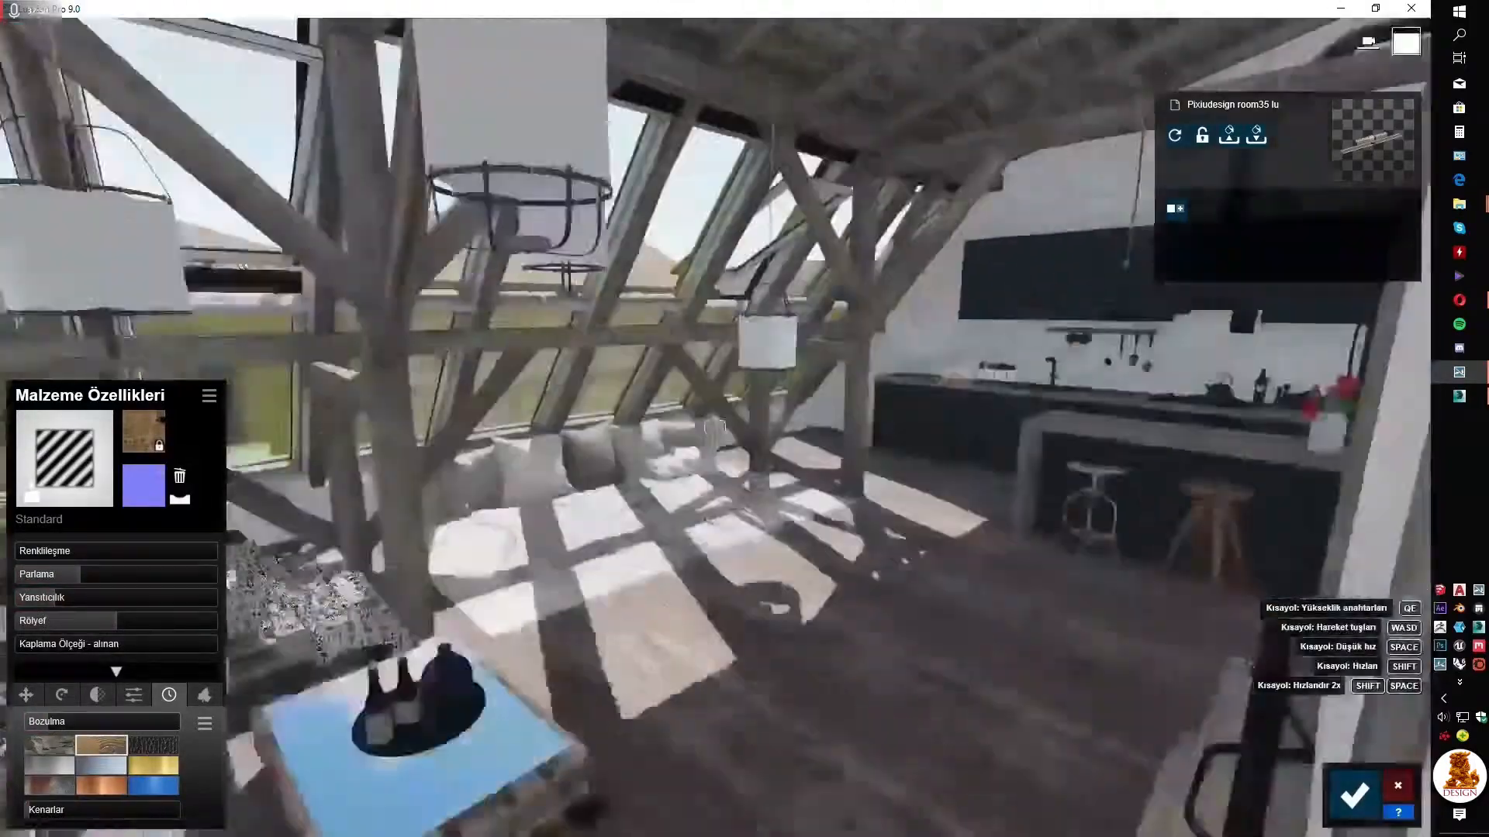
Add light weathering to the wooden post and braces and raise their relief slightly
key(w)
click(674, 555)
click(267, 518)
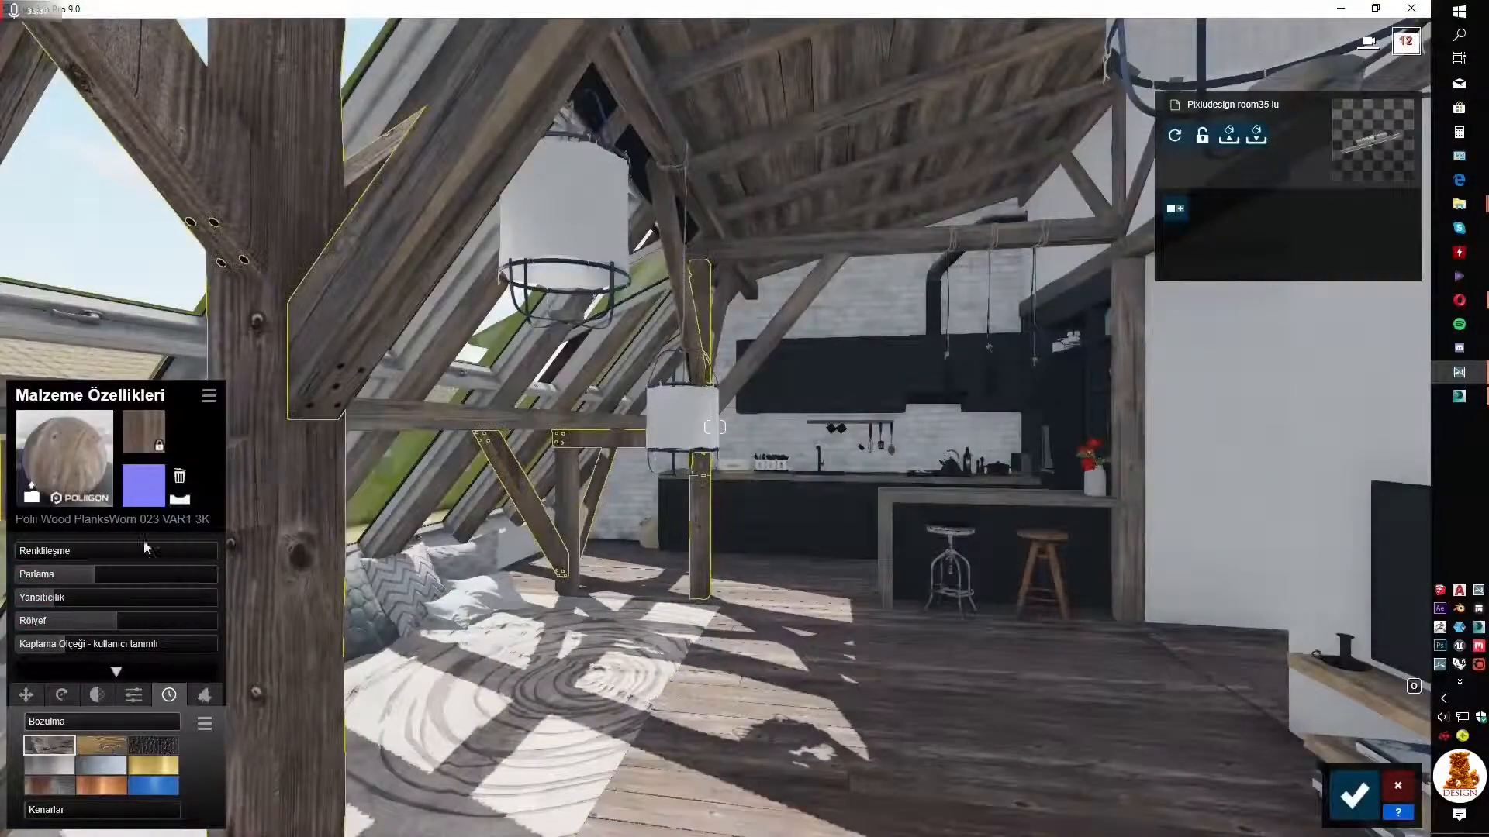
drag(71, 721, 139, 722)
mouse_move(116, 622)
mouse_down()
mouse_move(47, 622)
mouse_move(126, 622)
mouse_up()
drag(78, 723, 44, 723)
Assign the material Polii Wood PlanksWorn 023 VAR1 3K to the tie beam and its diagonal braces
right_drag(349, 566, 237, 616)
click(207, 398)
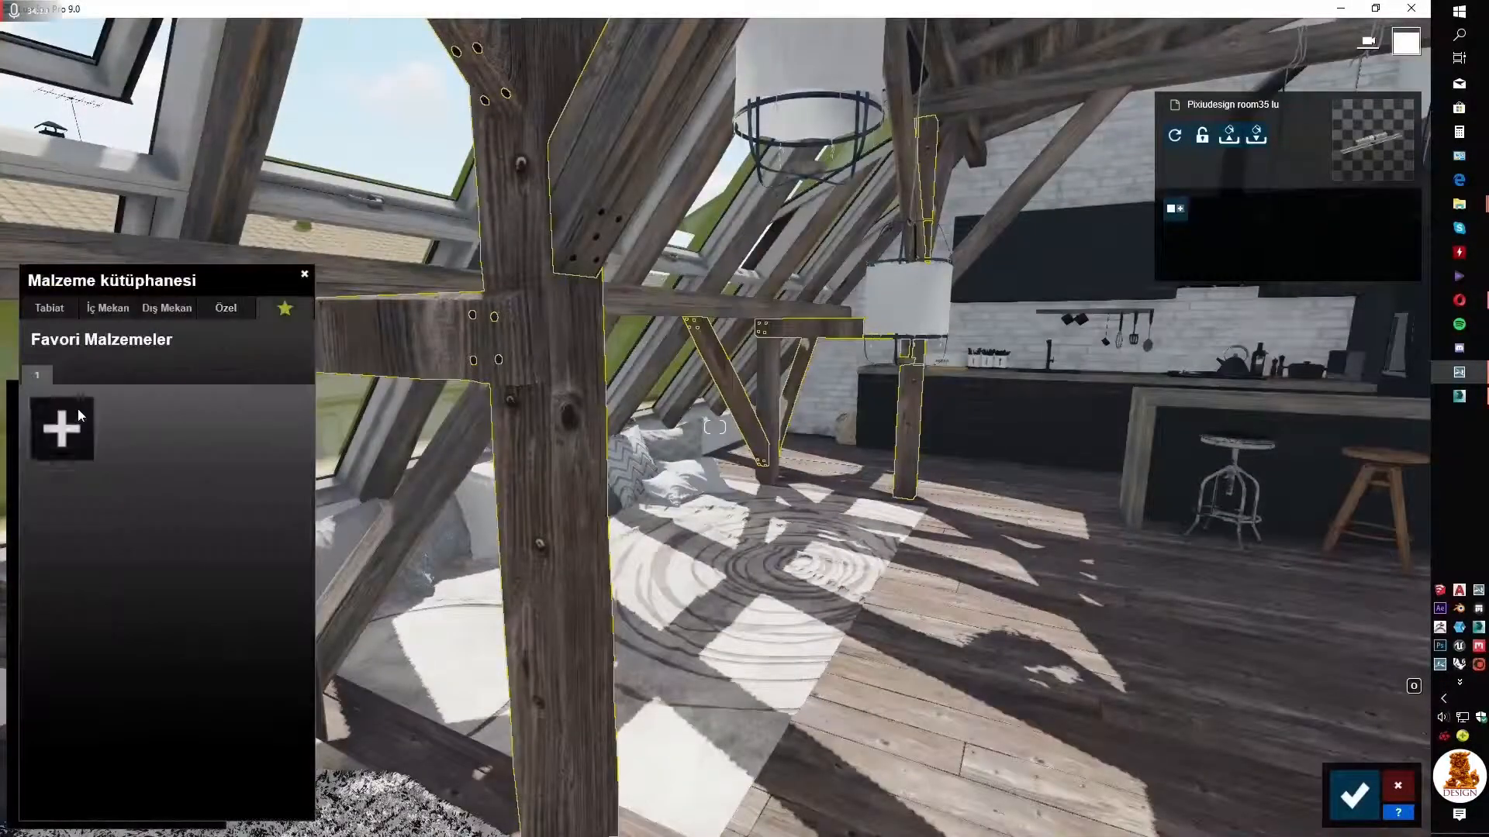
click(226, 308)
click(173, 308)
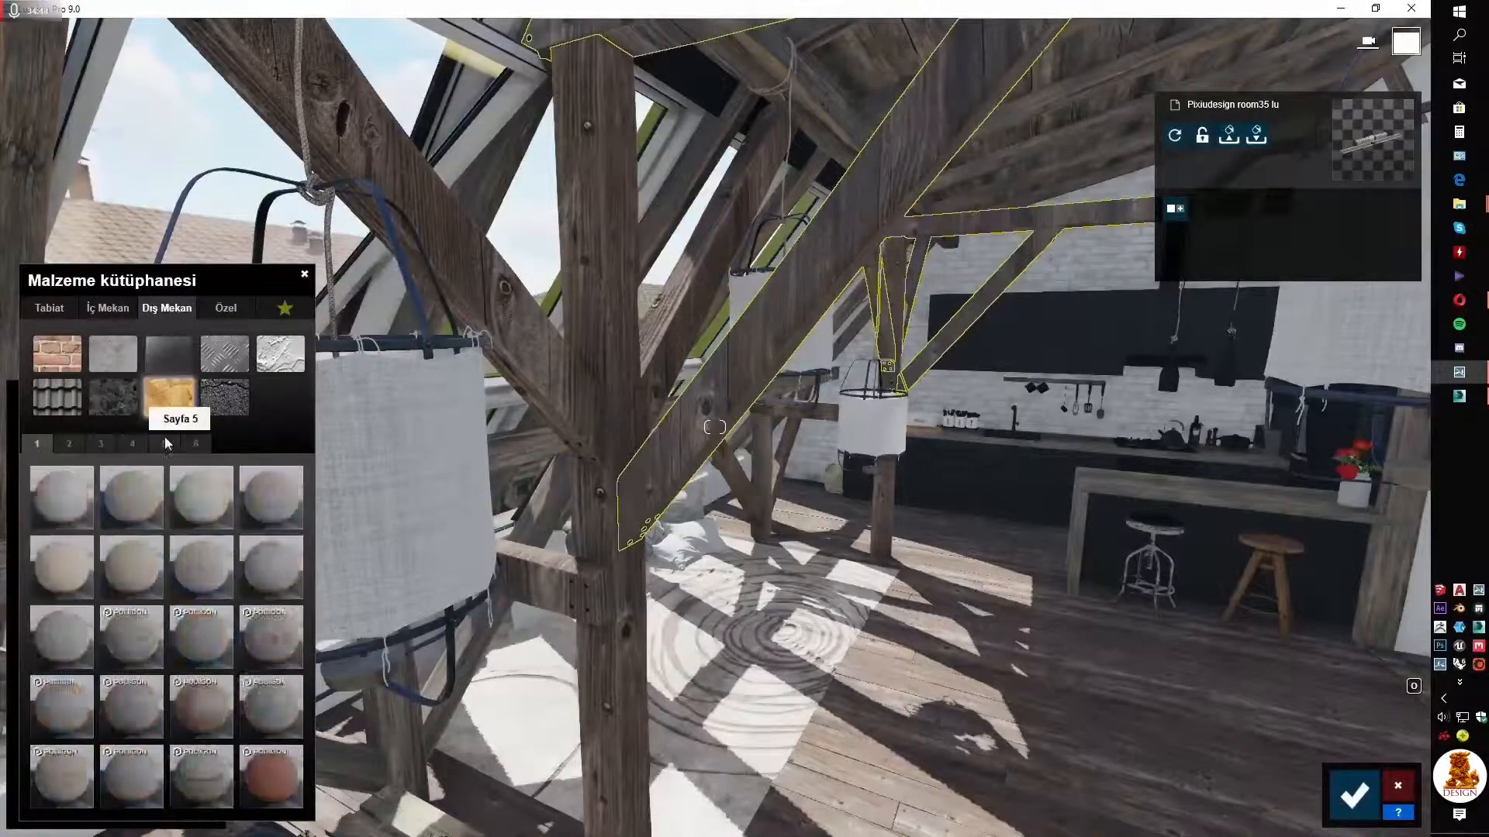
click(197, 445)
click(226, 309)
click(285, 309)
click(63, 436)
Rotate the wood texture on the tie beam and diagonal braces by adjusting its heading and side-axis angles
mouse_move(62, 723)
mouse_down()
mouse_move(14, 722)
mouse_move(60, 743)
mouse_up()
right_drag(62, 743, 31, 743)
drag(62, 743, 98, 742)
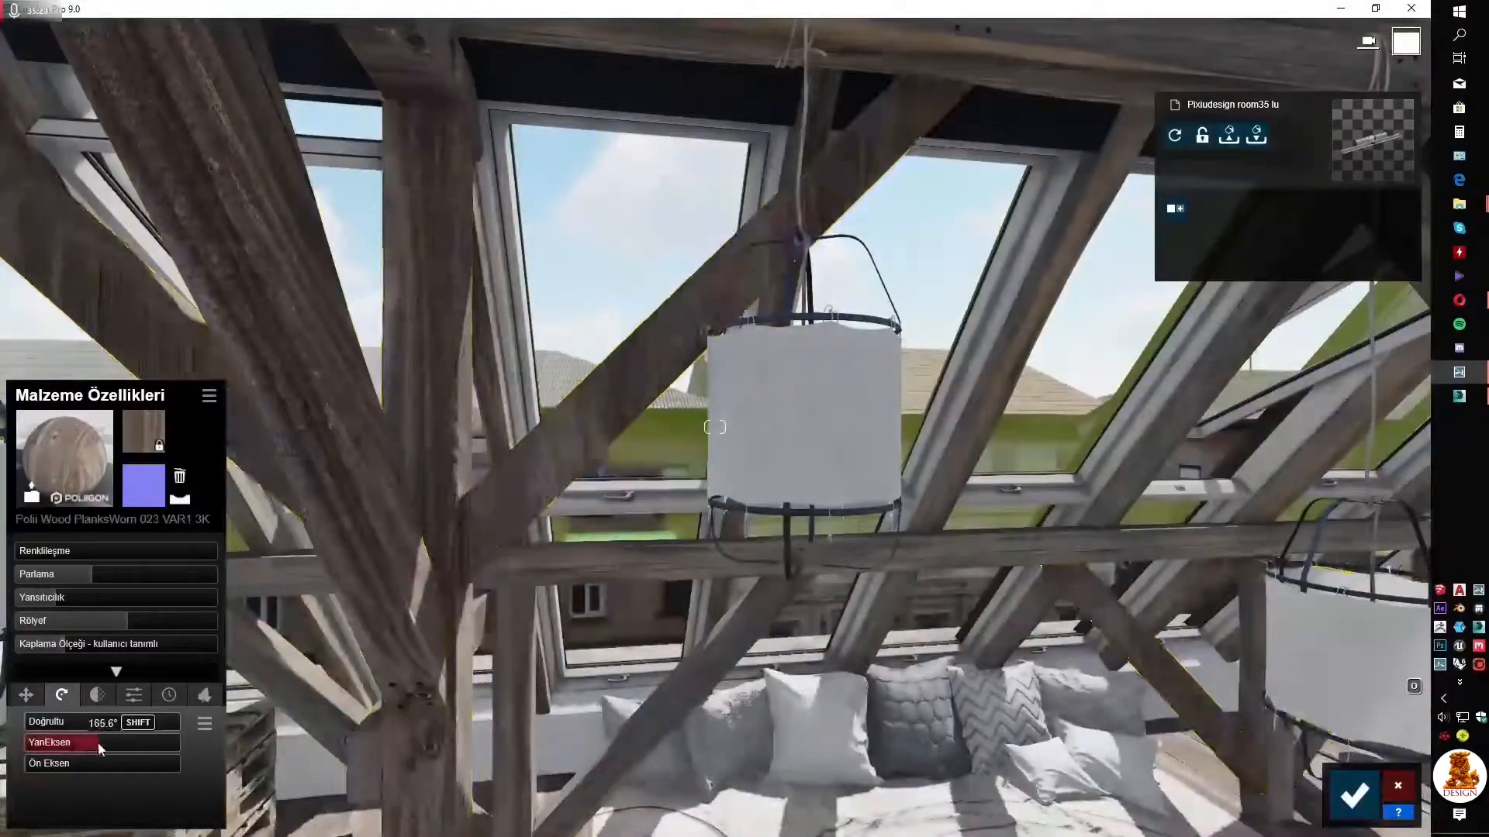
mouse_move(73, 742)
right_down()
mouse_move(109, 743)
mouse_move(81, 742)
right_up()
drag(85, 742, 62, 743)
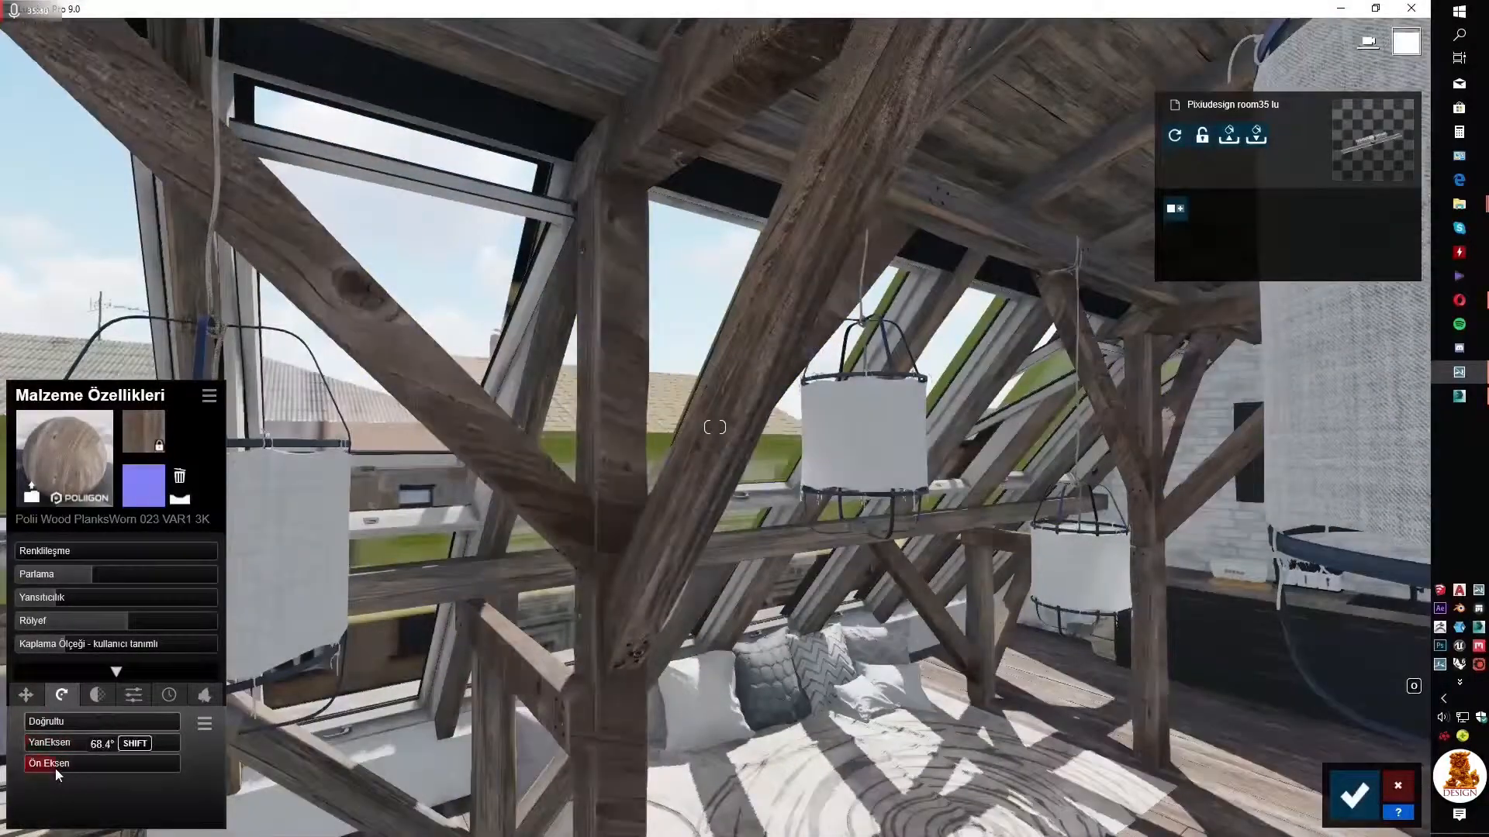
right_drag(54, 768, 140, 807)
Save the worn plank wood as a favourite material and apply it to the rail and short posts below the skylights
click(493, 345)
click(285, 309)
click(65, 428)
click(558, 455)
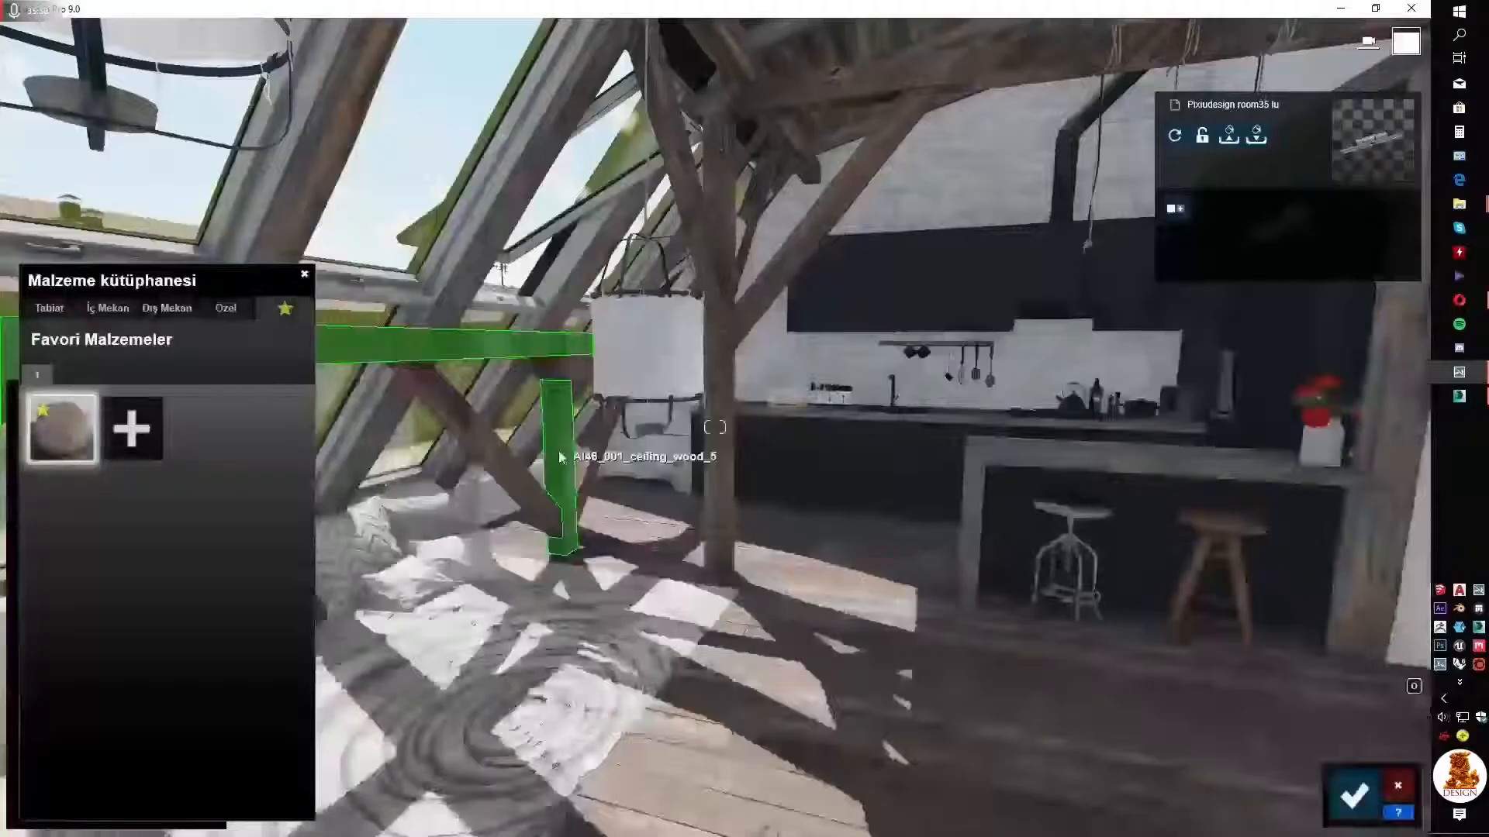
click(64, 430)
Adjust the orientation of the wood texture on the rail and posts below the skylights
right_drag(620, 411, 596, 398)
click(595, 399)
drag(62, 721, 89, 746)
right_drag(89, 746, 140, 742)
key(s)
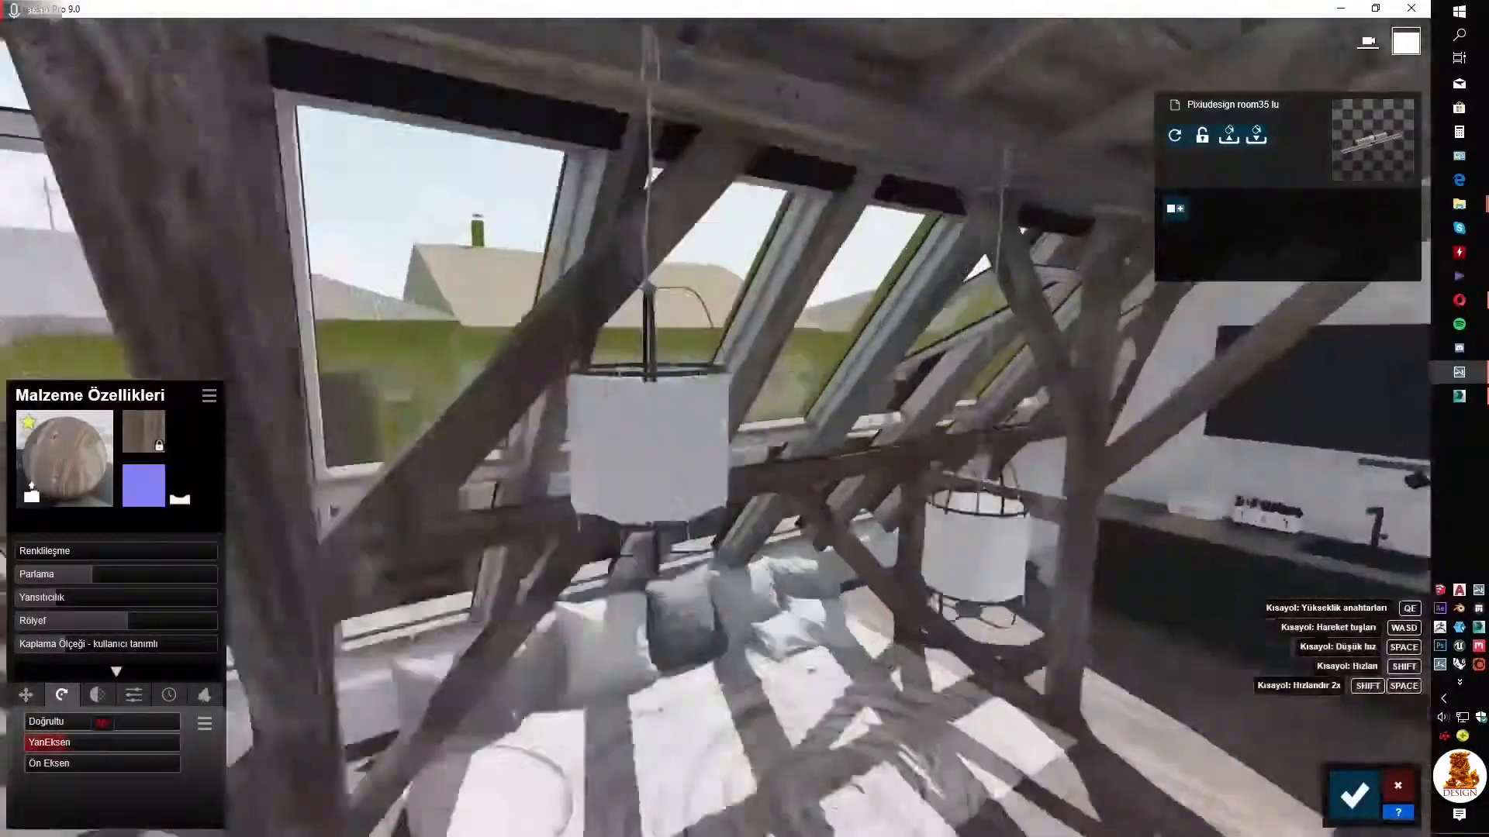
Adjust the heading and side-axis orientation of the plank texture on the rafters between the skylights
click(535, 326)
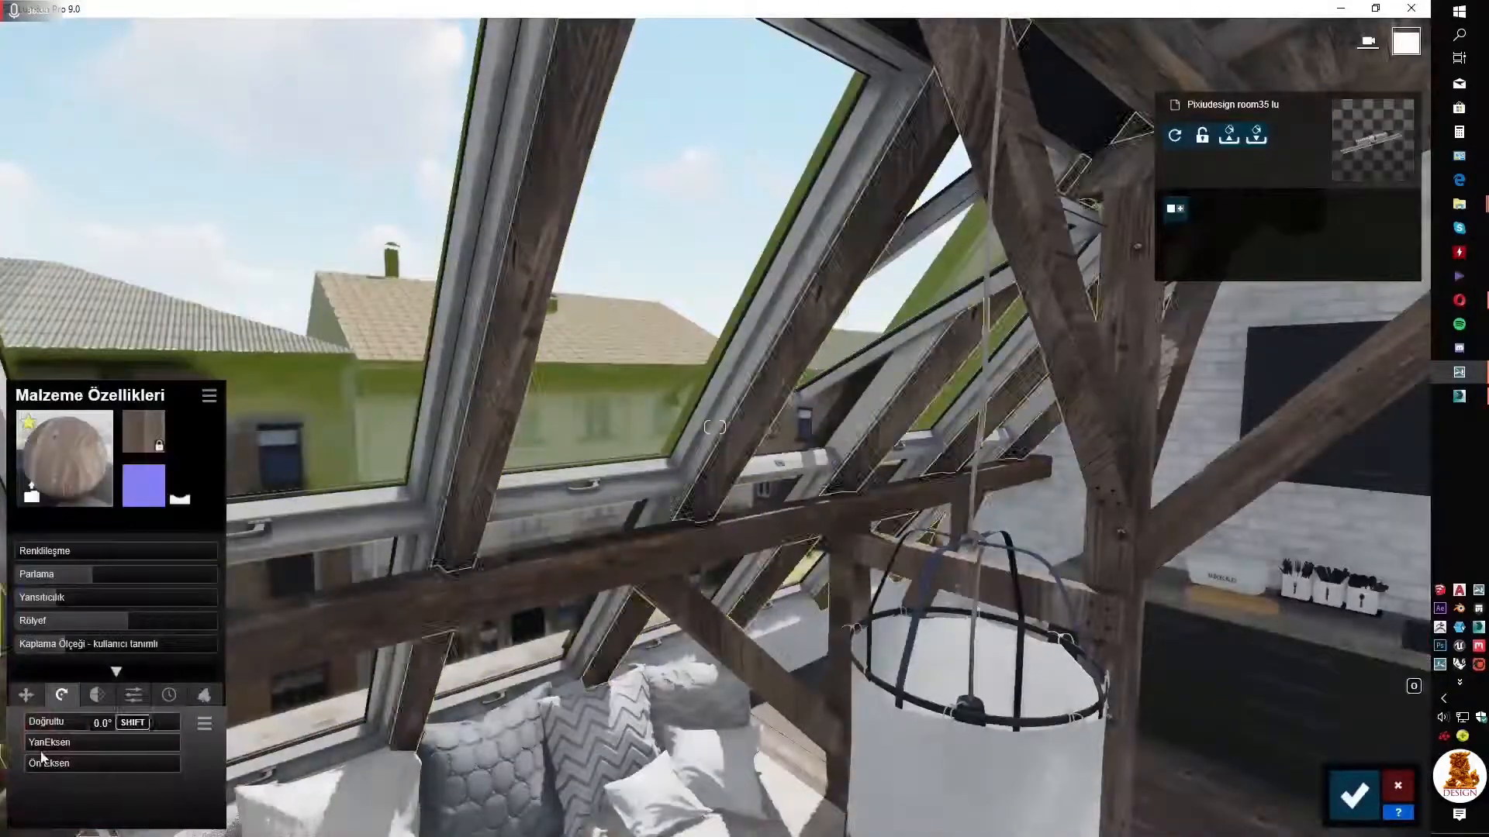
drag(31, 722, 64, 722)
right_drag(65, 722, 93, 698)
key(w)
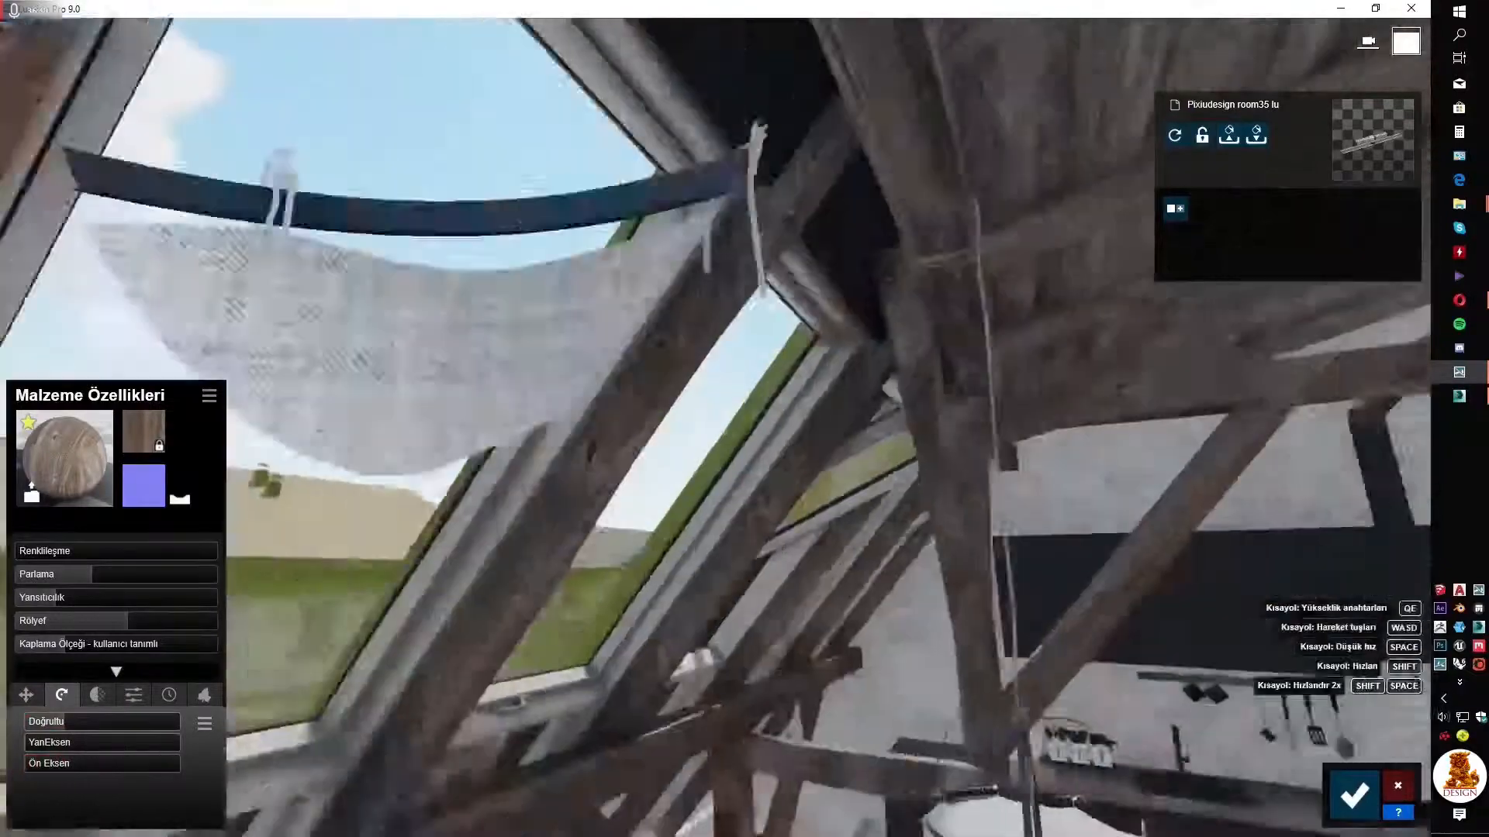
drag(31, 743, 68, 751)
key(s)
click(27, 695)
click(61, 695)
key(s)
right_drag(68, 750, 152, 624)
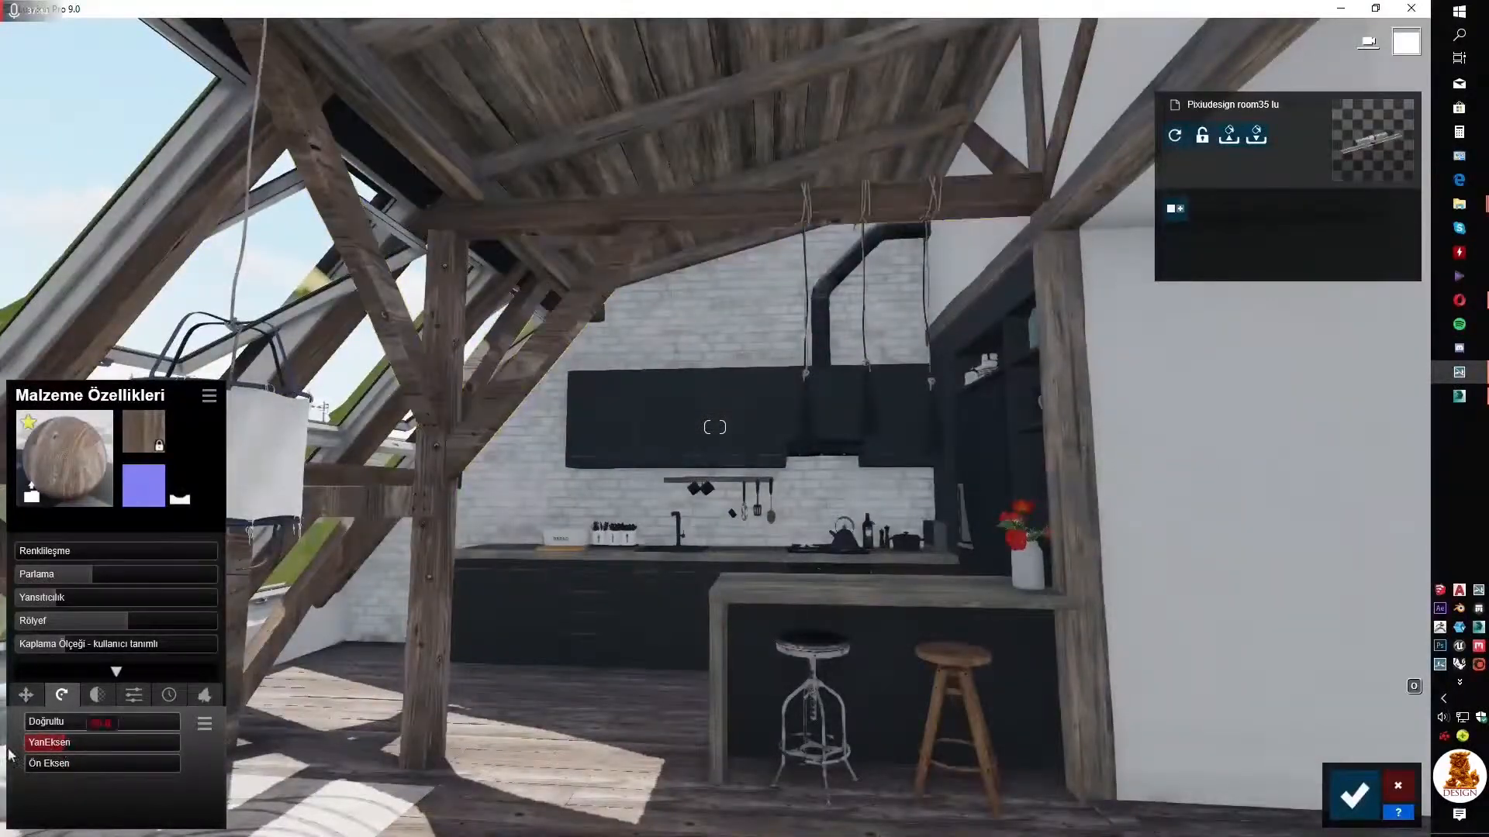
Apply the Standard material to the kitchen-side tie beam and braces, and adjust its normal map, reflectivity and relief
key(s)
key(w)
click(481, 436)
click(61, 450)
key(s)
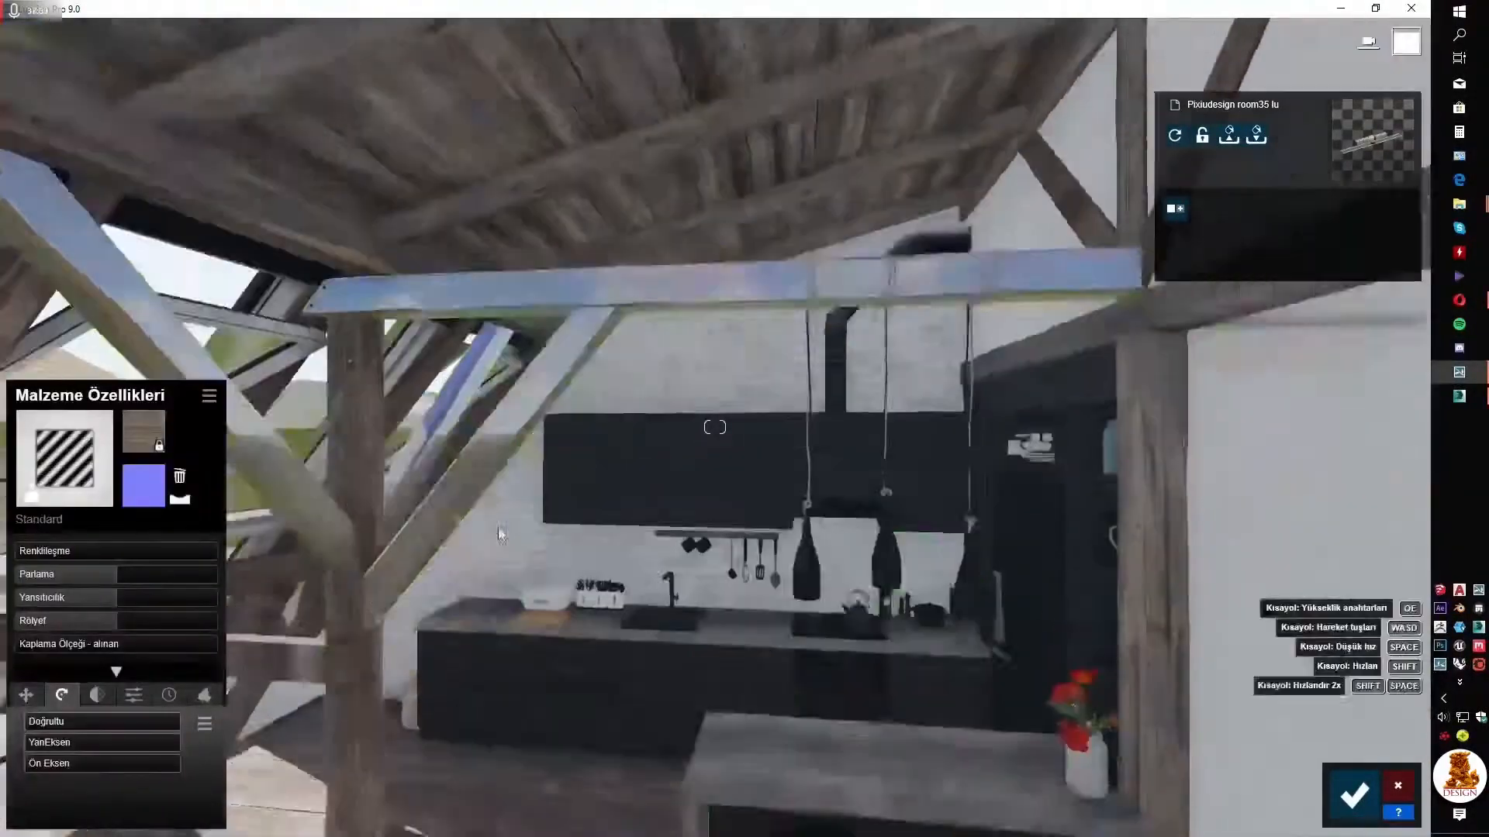
key(w)
click(50, 597)
click(179, 502)
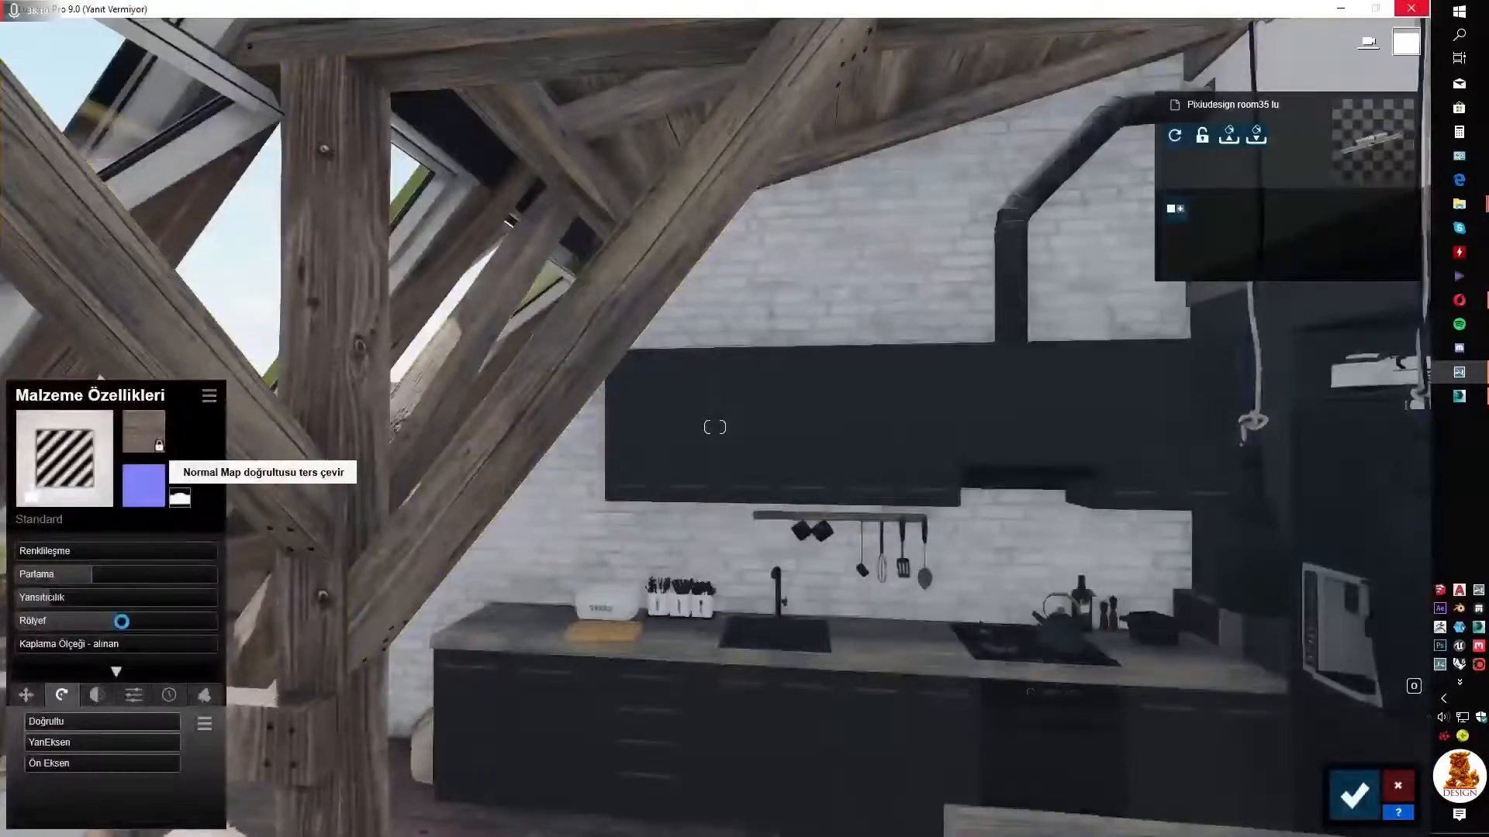
drag(121, 622, 109, 619)
Apply the Standard material to the vertical wooden post in front of the kitchen and its connected braces
key(s)
key(w)
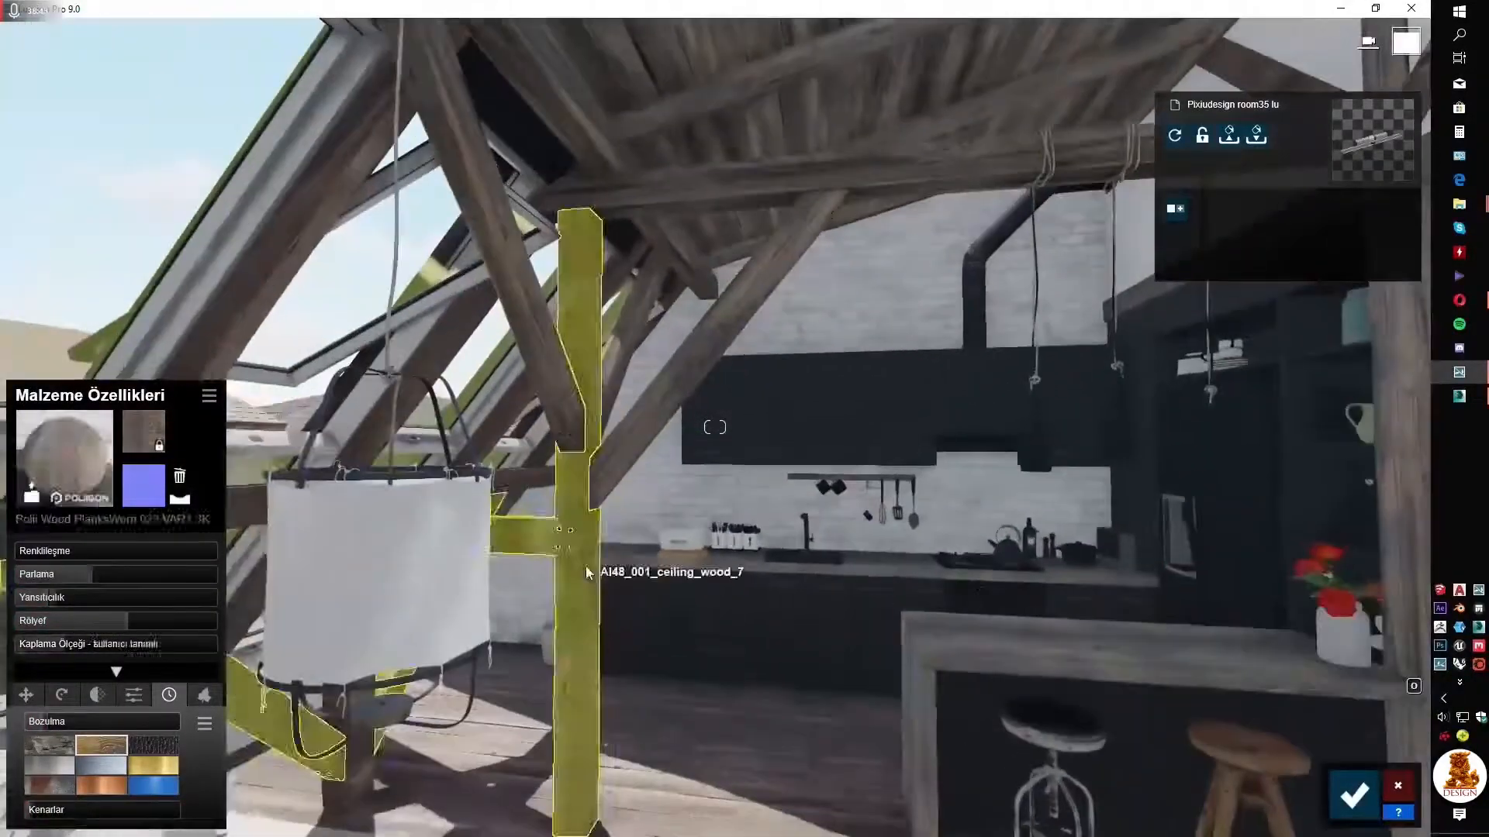
click(591, 567)
click(48, 520)
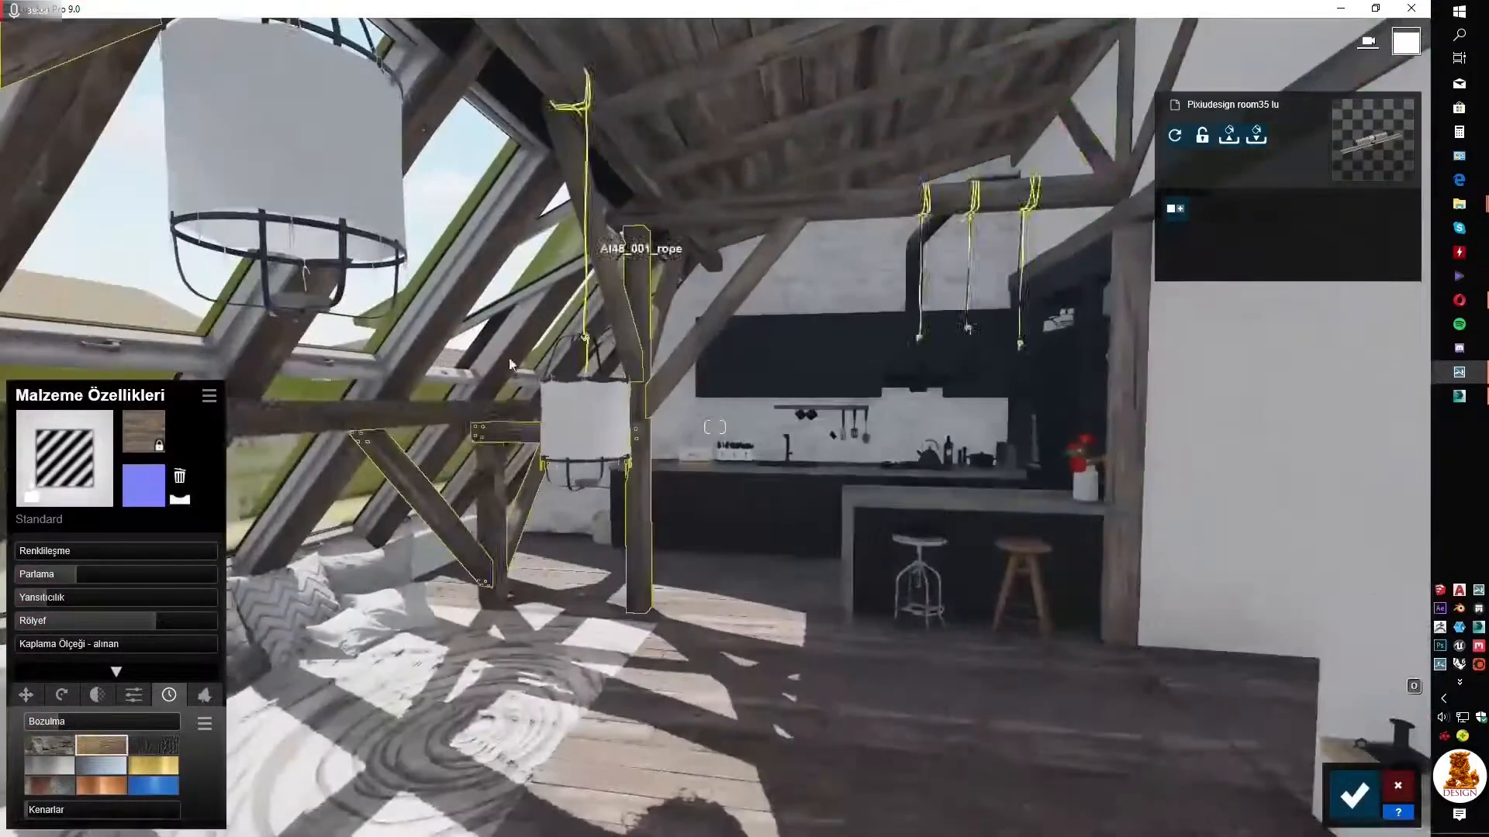
Apply the Standard material to the long rail below the skylights and generate its normal map
click(417, 411)
click(56, 458)
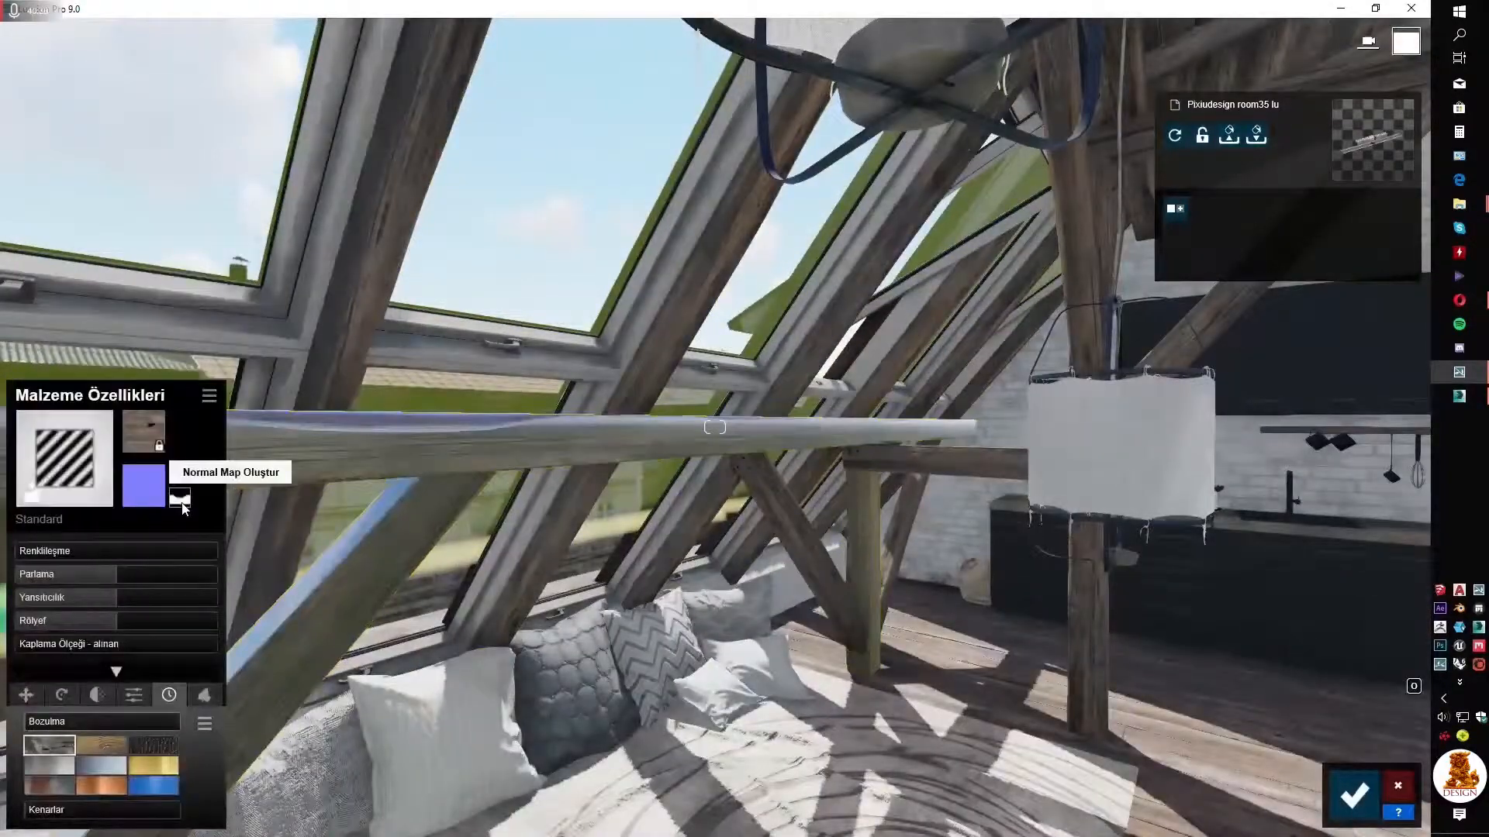
click(181, 501)
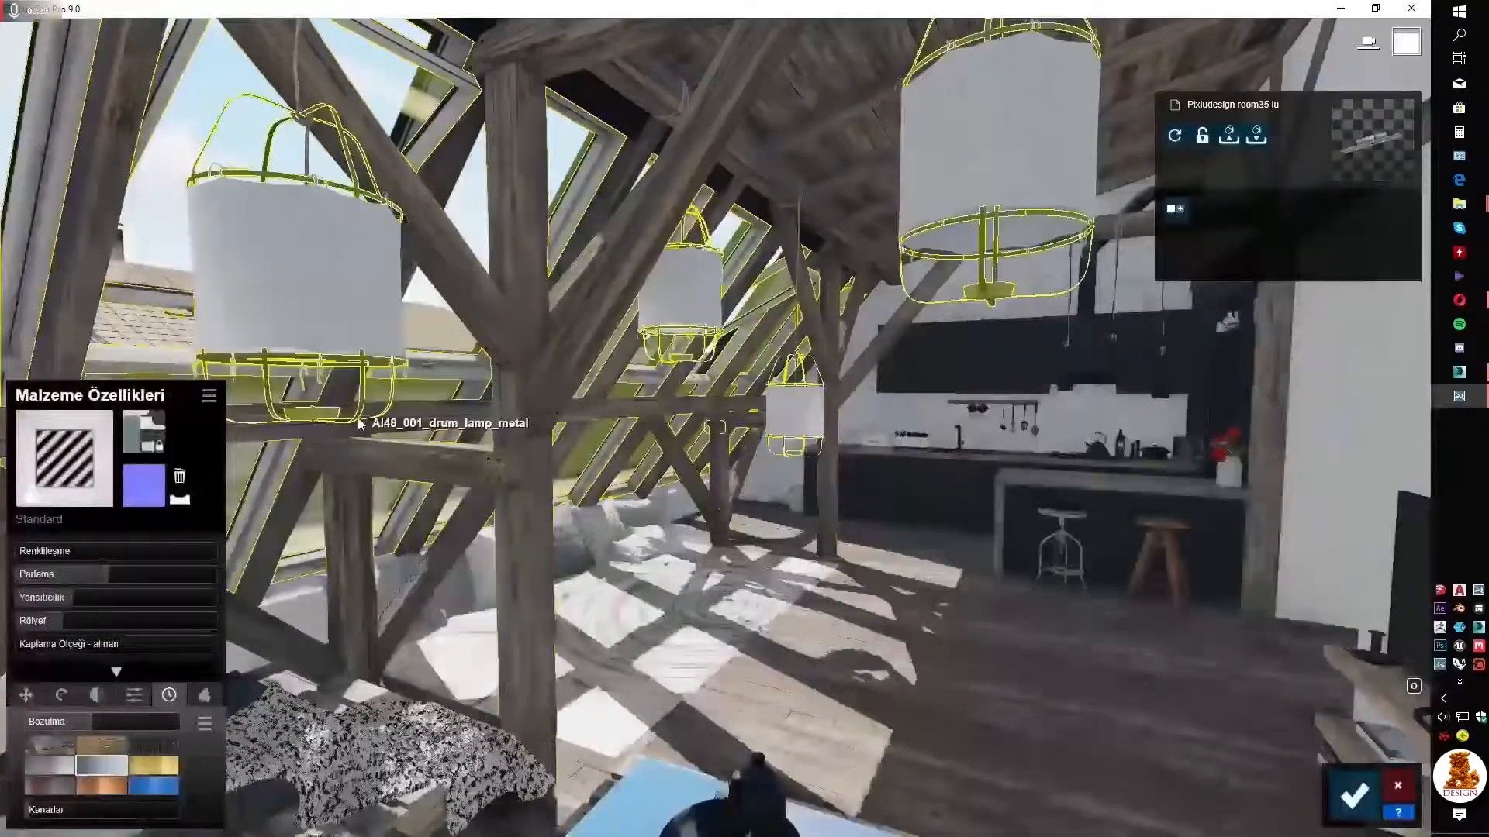
Generate a normal map for the first group of floor planks and add wood-style weathering of 0.19
right_drag(360, 420, 701, 573)
key(w)
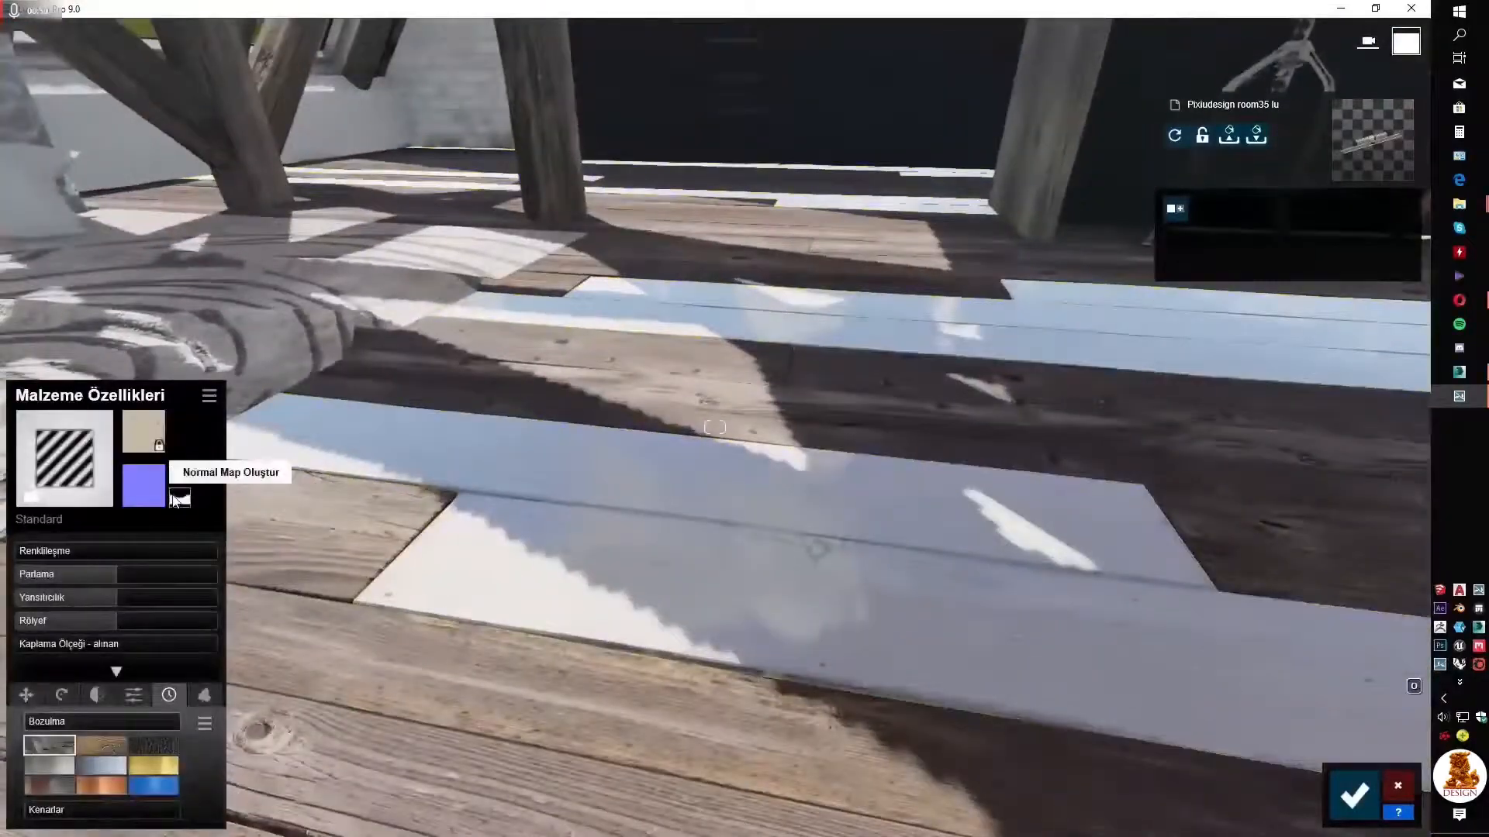
click(178, 500)
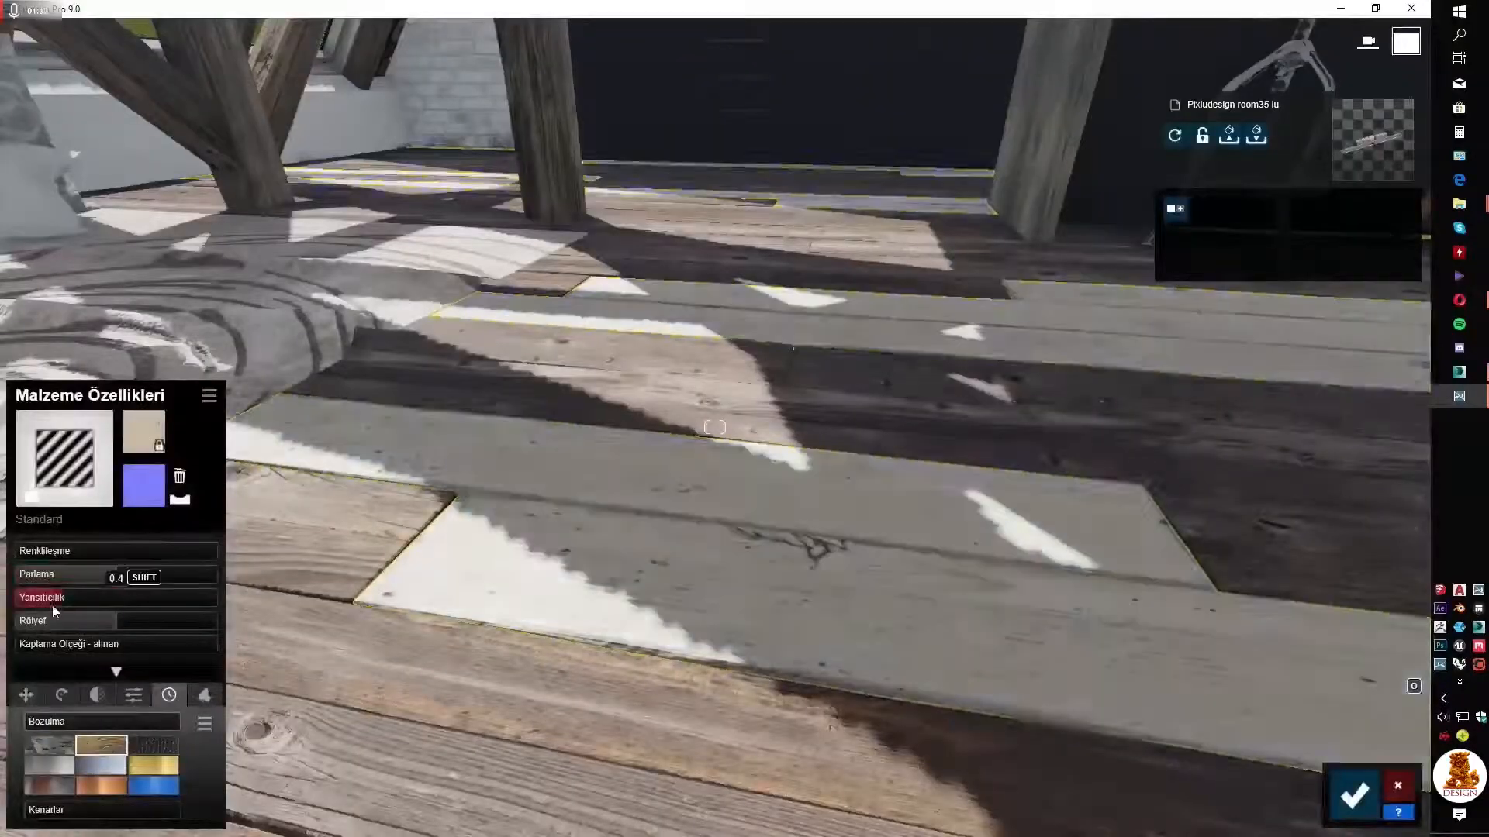
click(93, 725)
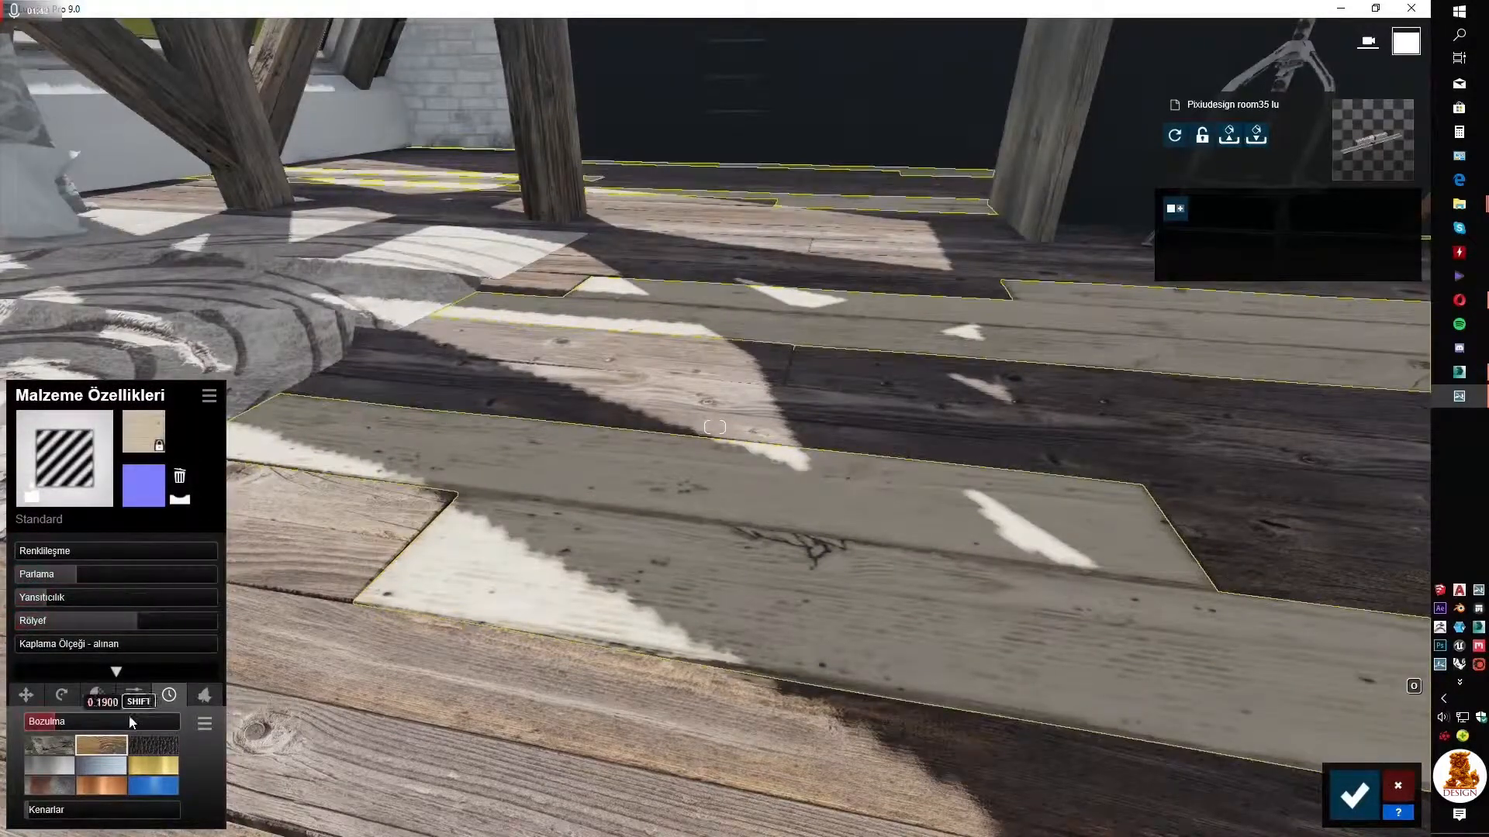
Apply the Standard material to the next groups of floor planks, with a generated normal map and wood-style weathering
click(492, 691)
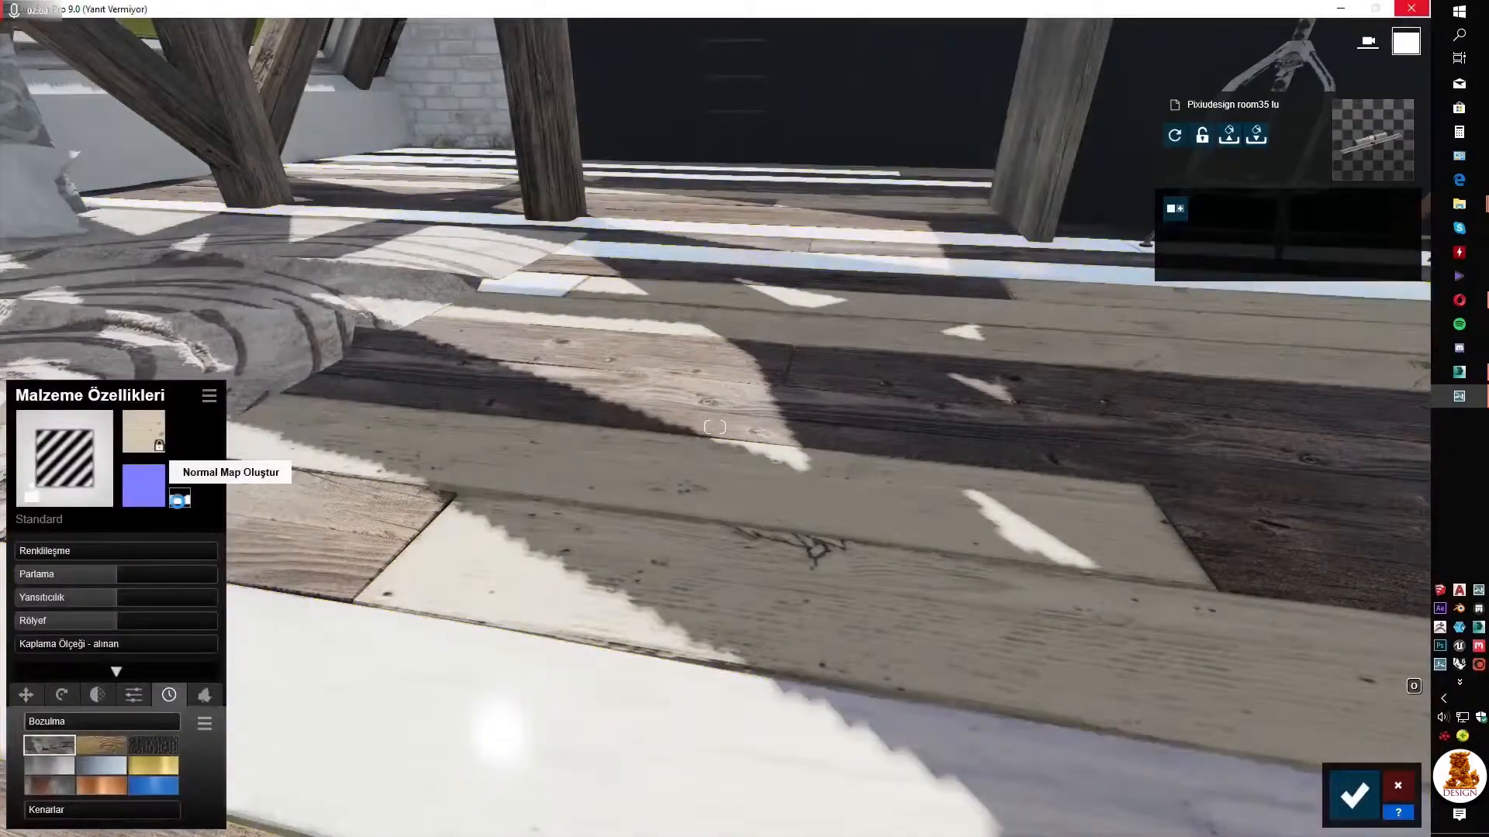
click(179, 500)
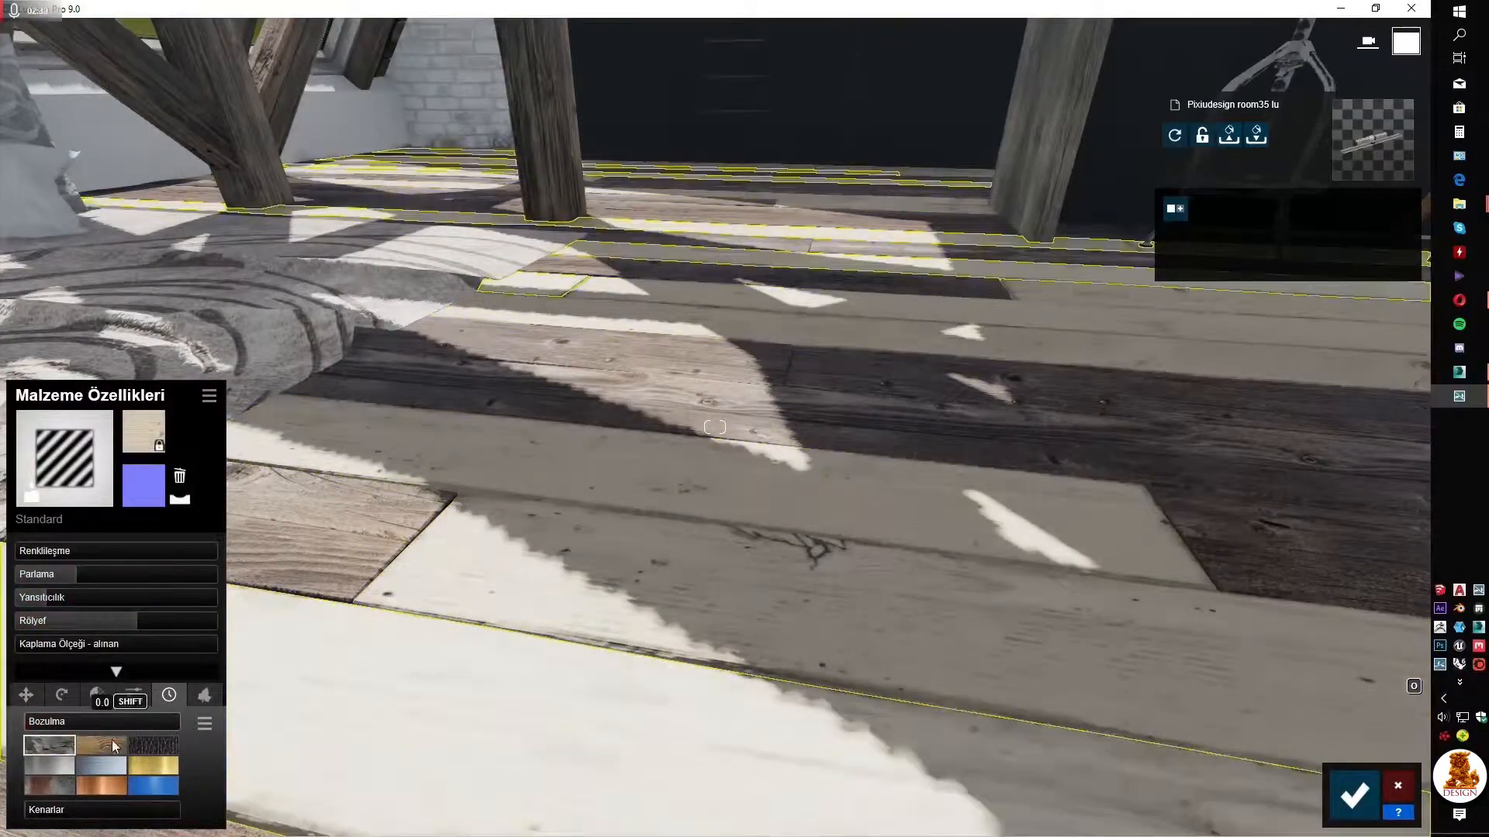
click(101, 745)
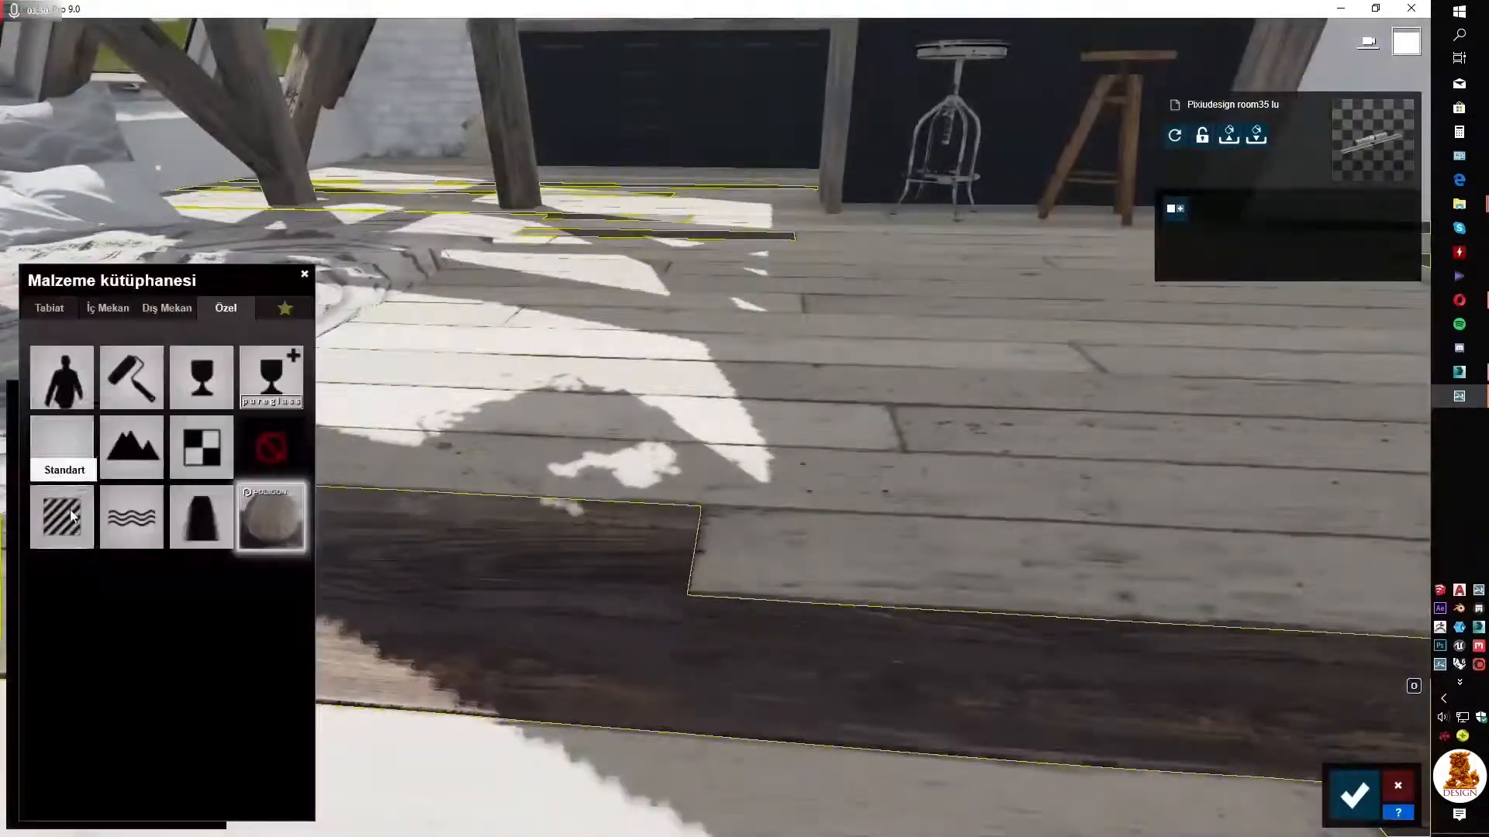
click(62, 516)
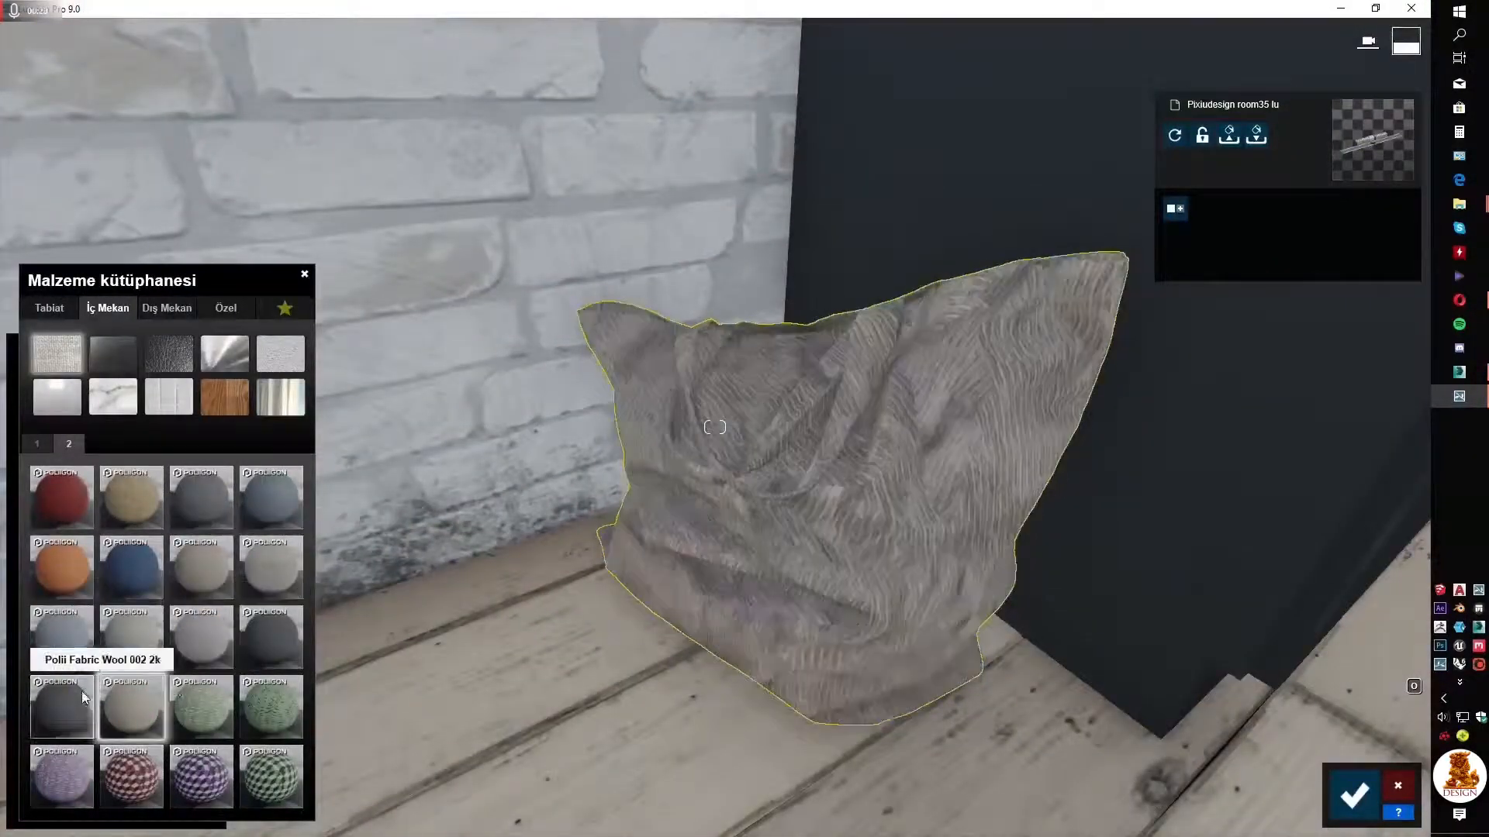
Adjust the fabric texture scale on the sack beside the brick wall and choose leather-style weathering
click(111, 642)
click(154, 746)
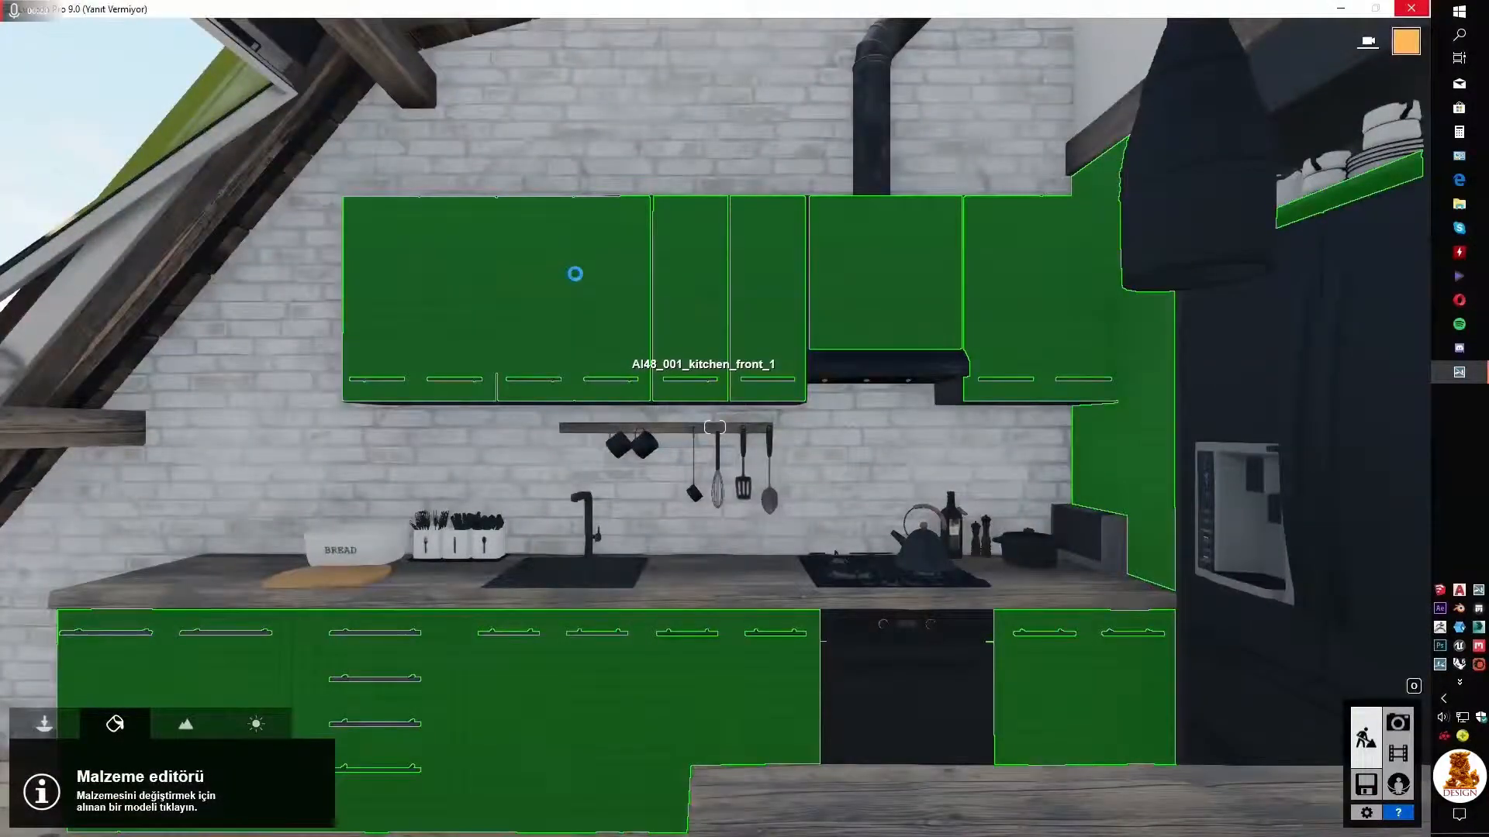
Apply the Standard material to the kitchen cabinet fronts, lower its gloss and generate a normal map
scroll(668, 363, up, 3)
right_drag(700, 378, 620, 385)
key(s)
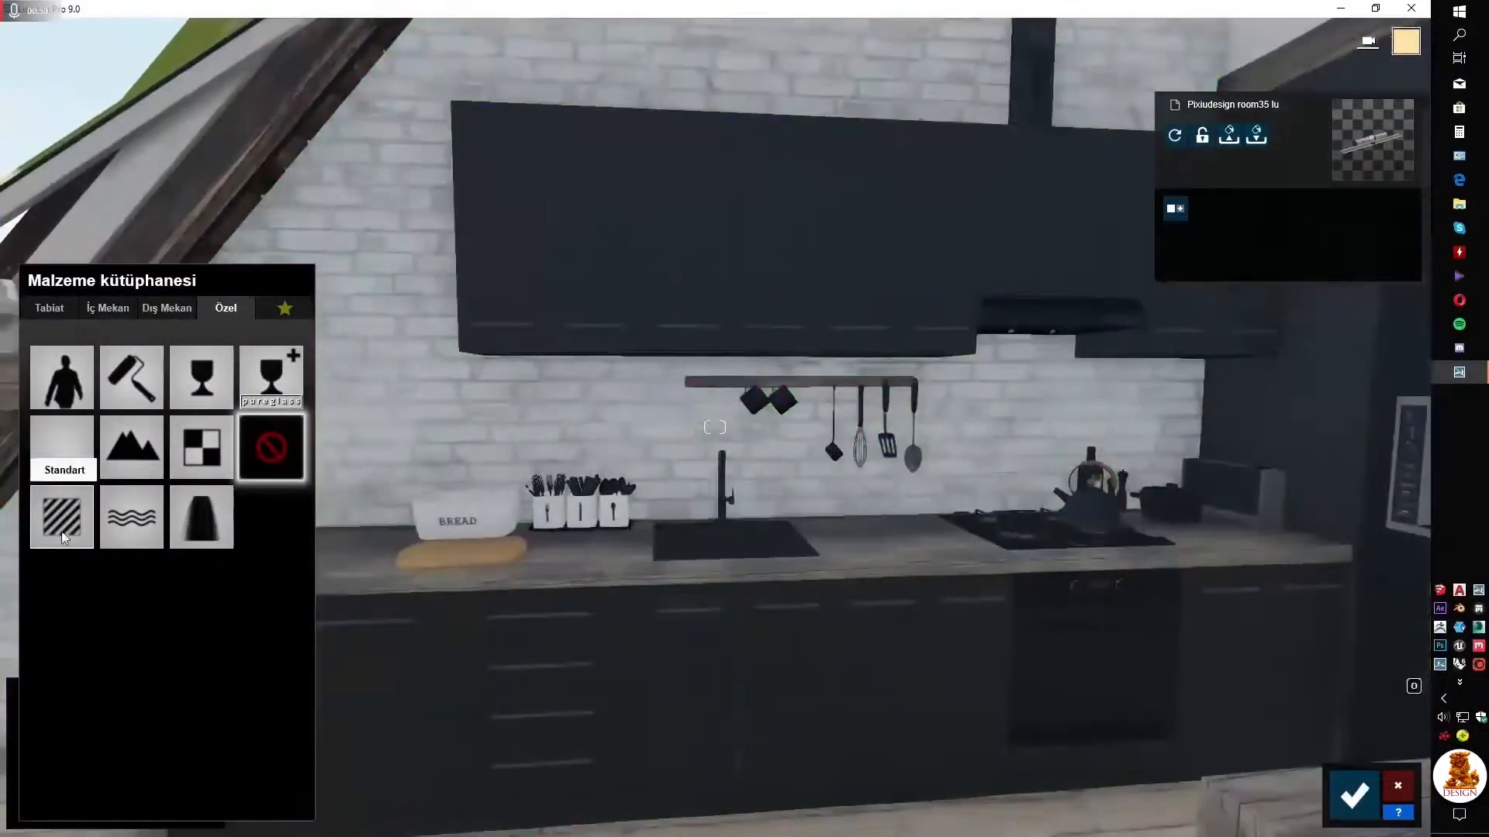
click(62, 517)
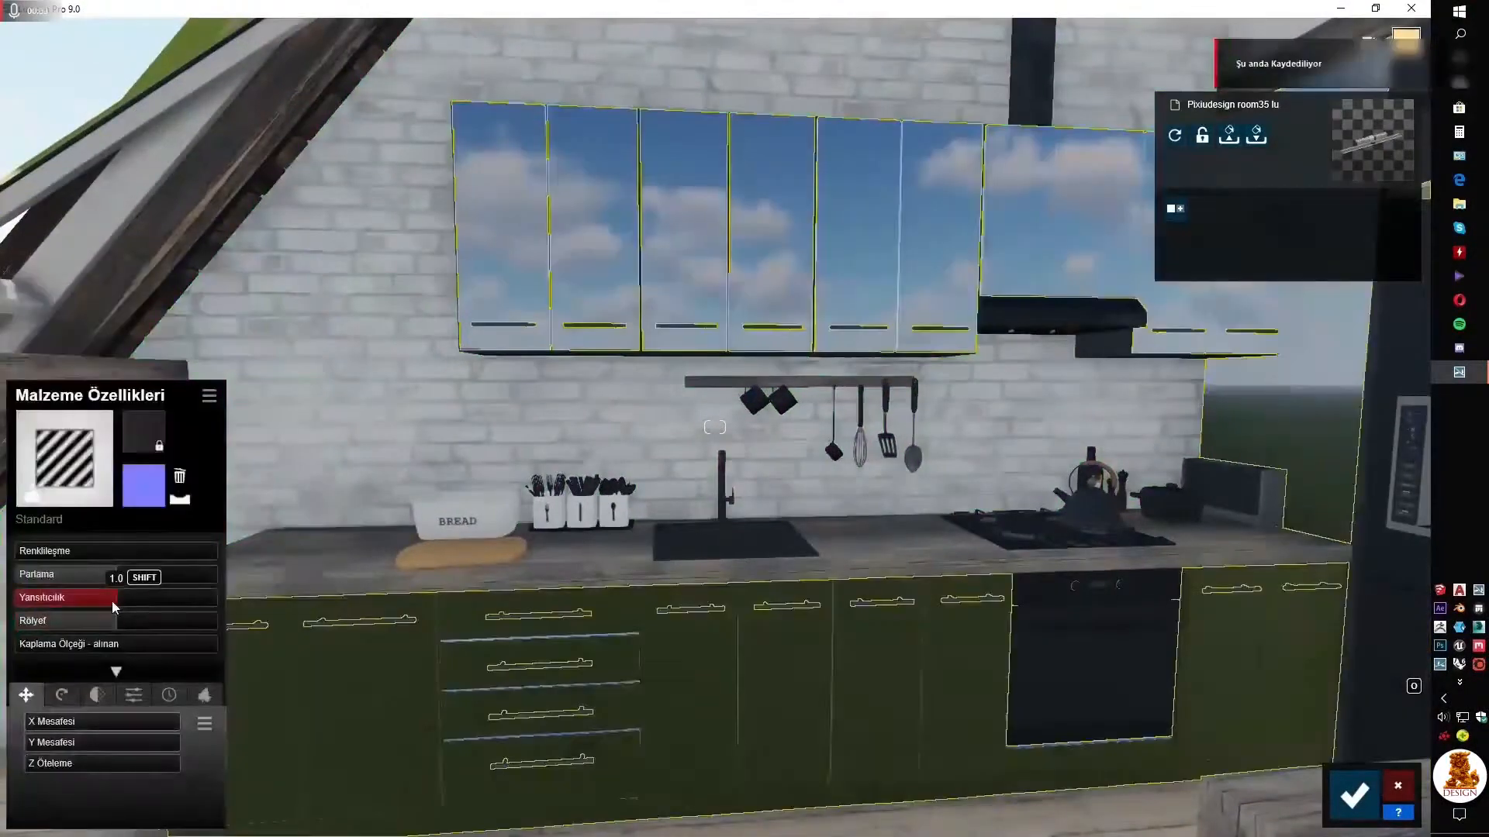
drag(86, 583, 68, 575)
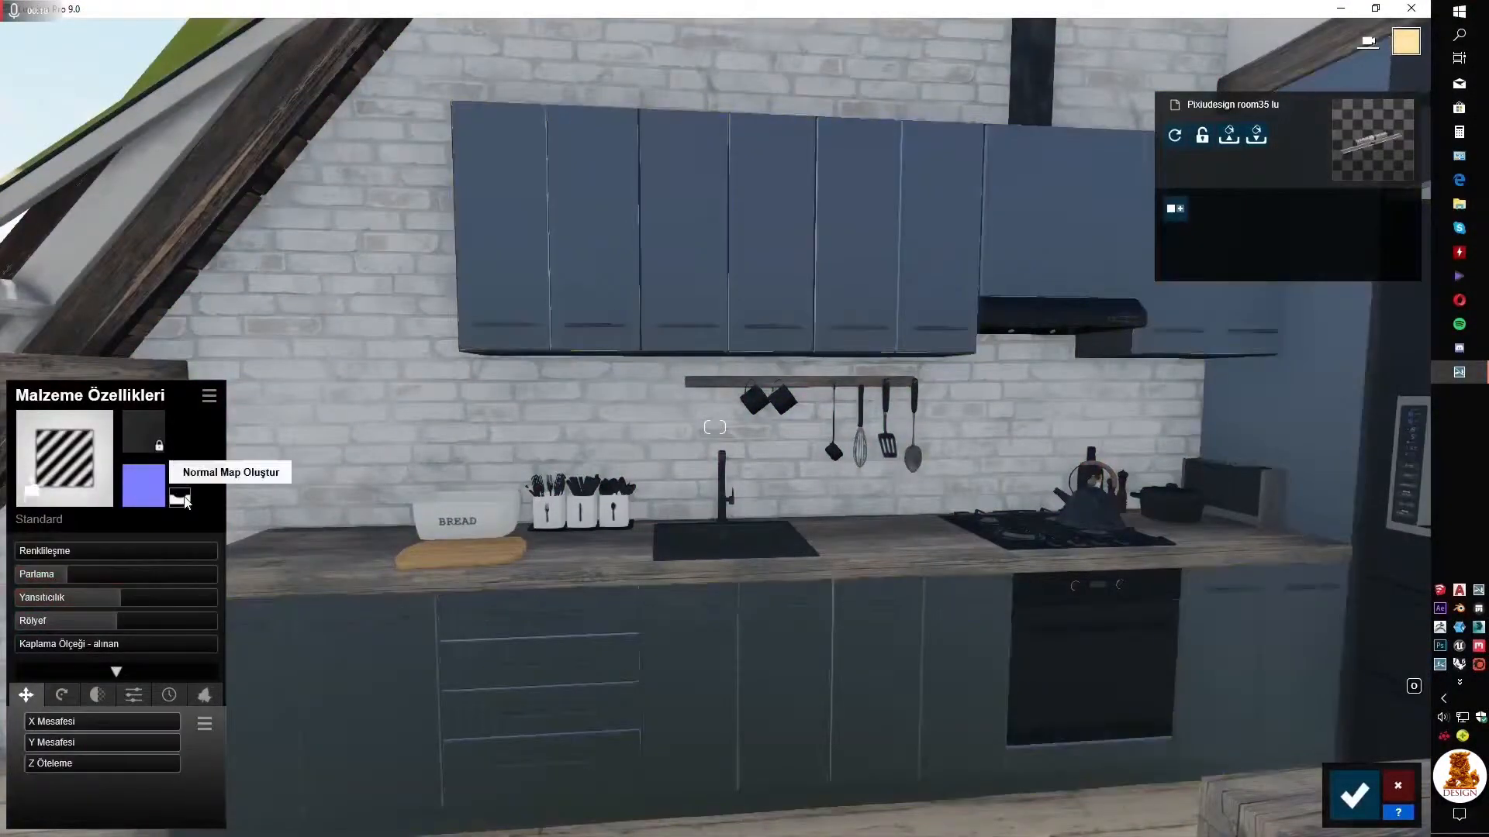
key(a)
right_drag(186, 502, 172, 510)
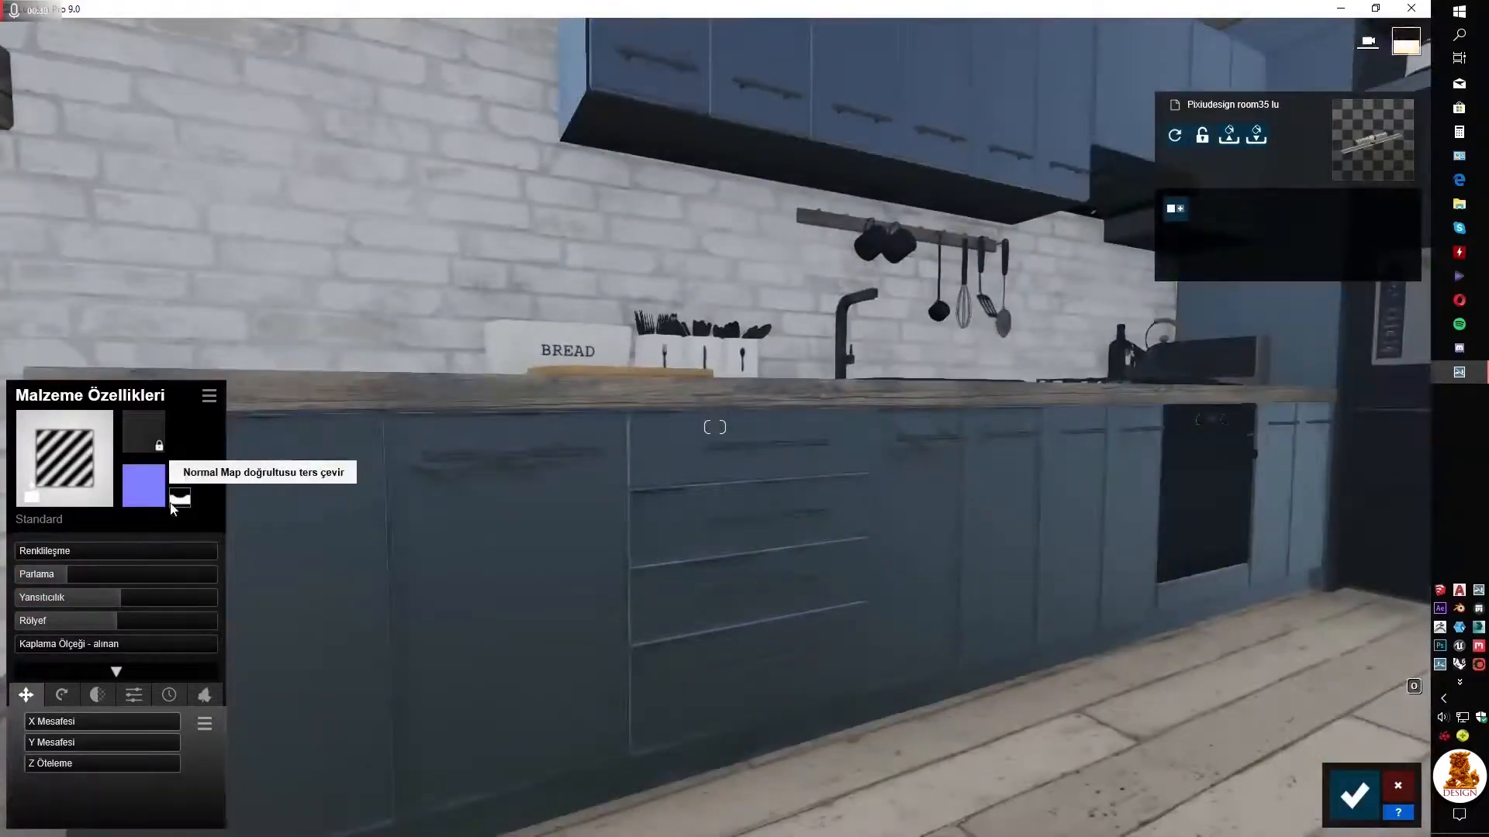
Raise the gloss and reflectivity of the cabinet fronts and try aluminium-style weathering on them
key(s)
key(d)
right_drag(87, 621, 99, 614)
key(w)
drag(68, 575, 82, 575)
drag(121, 598, 148, 597)
drag(69, 722, 90, 722)
key(s)
key(w)
right_drag(34, 812, 58, 676)
key(a)
right_drag(10, 727, 179, 479)
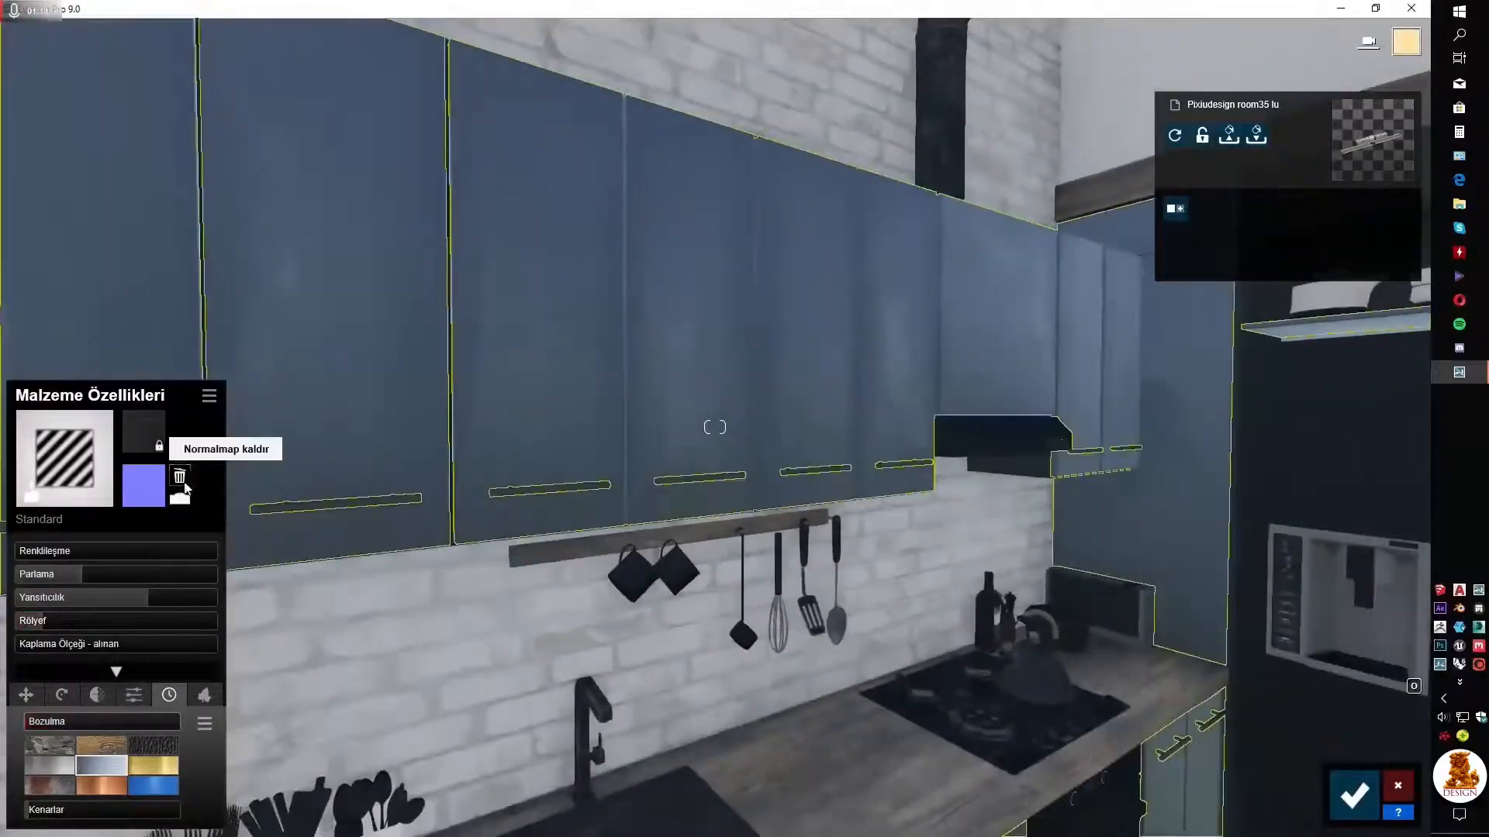
Remove the normal map from the cabinet fronts and test the weathering amount again
click(179, 477)
key(s)
drag(31, 726, 60, 729)
key(s)
key(d)
right_drag(62, 731, 62, 697)
key(e)
key(a)
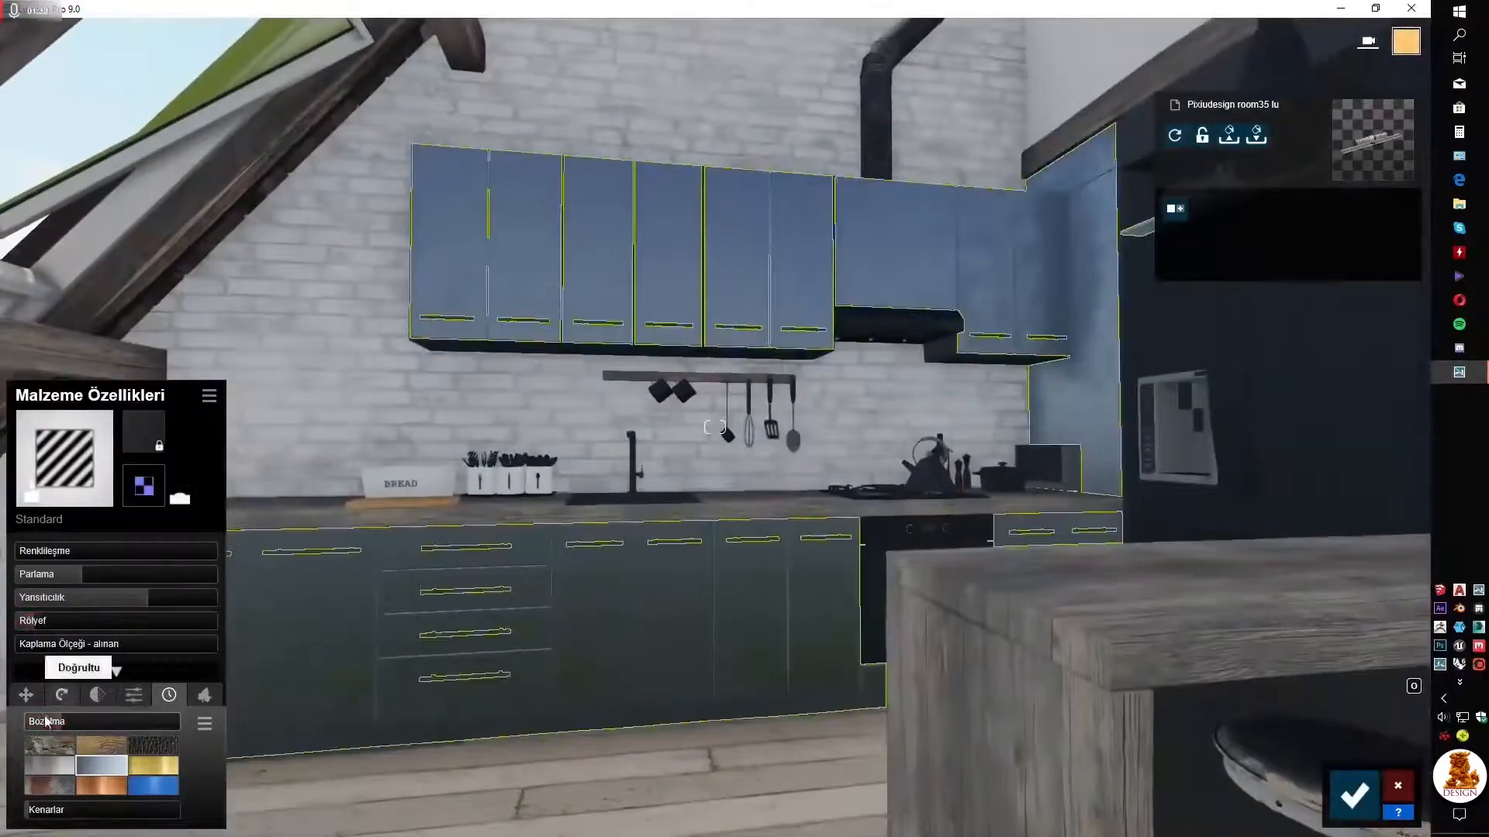
Adjust the colorization strength and colour brightness of the kitchen cabinet fronts
drag(70, 551, 125, 551)
drag(345, 546, 346, 635)
drag(1, 561, 172, 553)
key(w)
right_drag(172, 553, 198, 589)
key(s)
key(w)
key(s)
Apply the Standard material to the wooden kitchen countertop and bar, and generate its normal map
right_drag(714, 427, 806, 442)
click(831, 450)
key(w)
right_drag(496, 497, 538, 522)
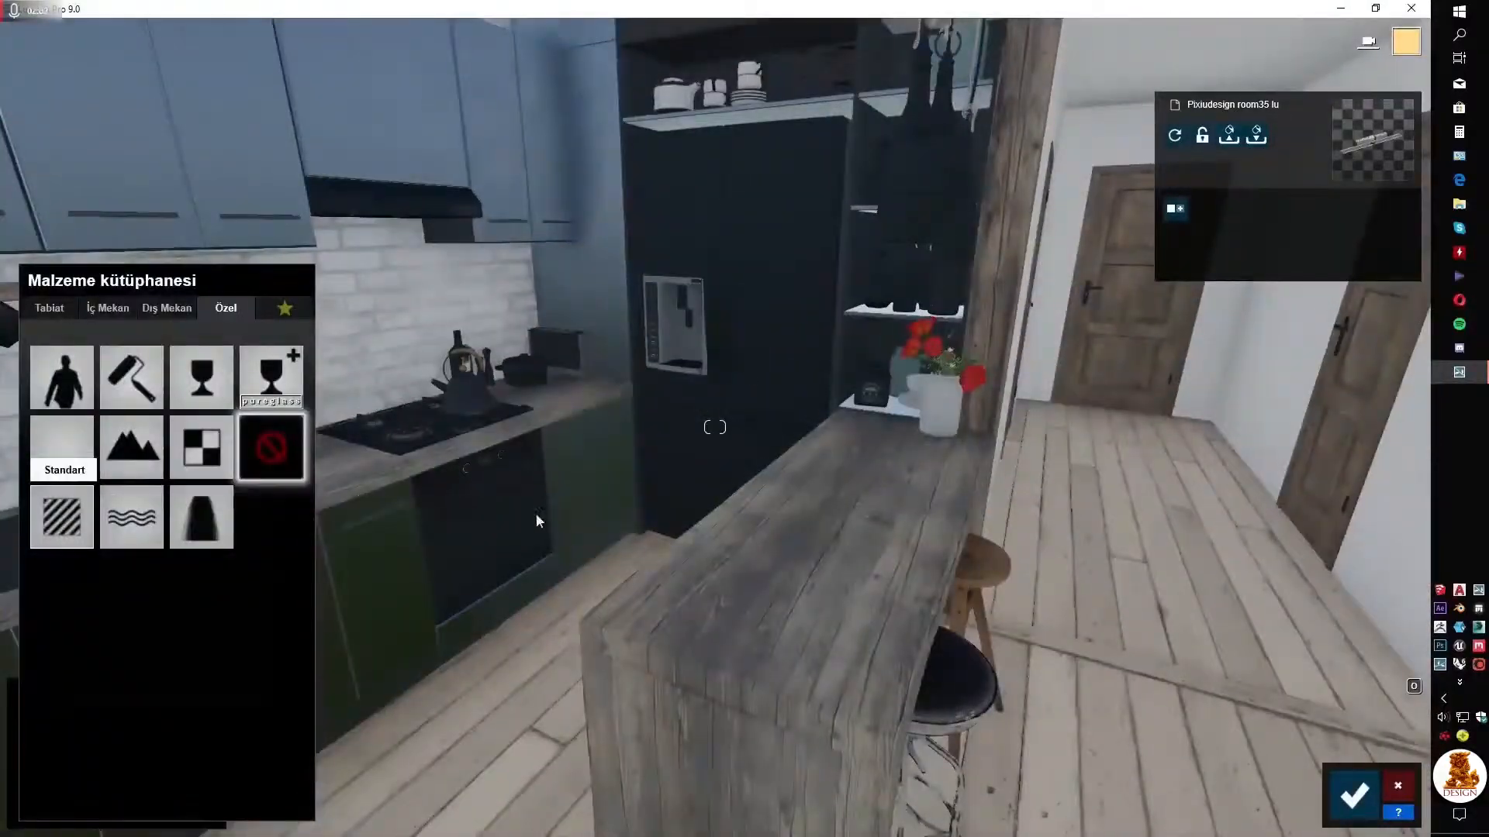
click(59, 518)
key(w)
click(180, 499)
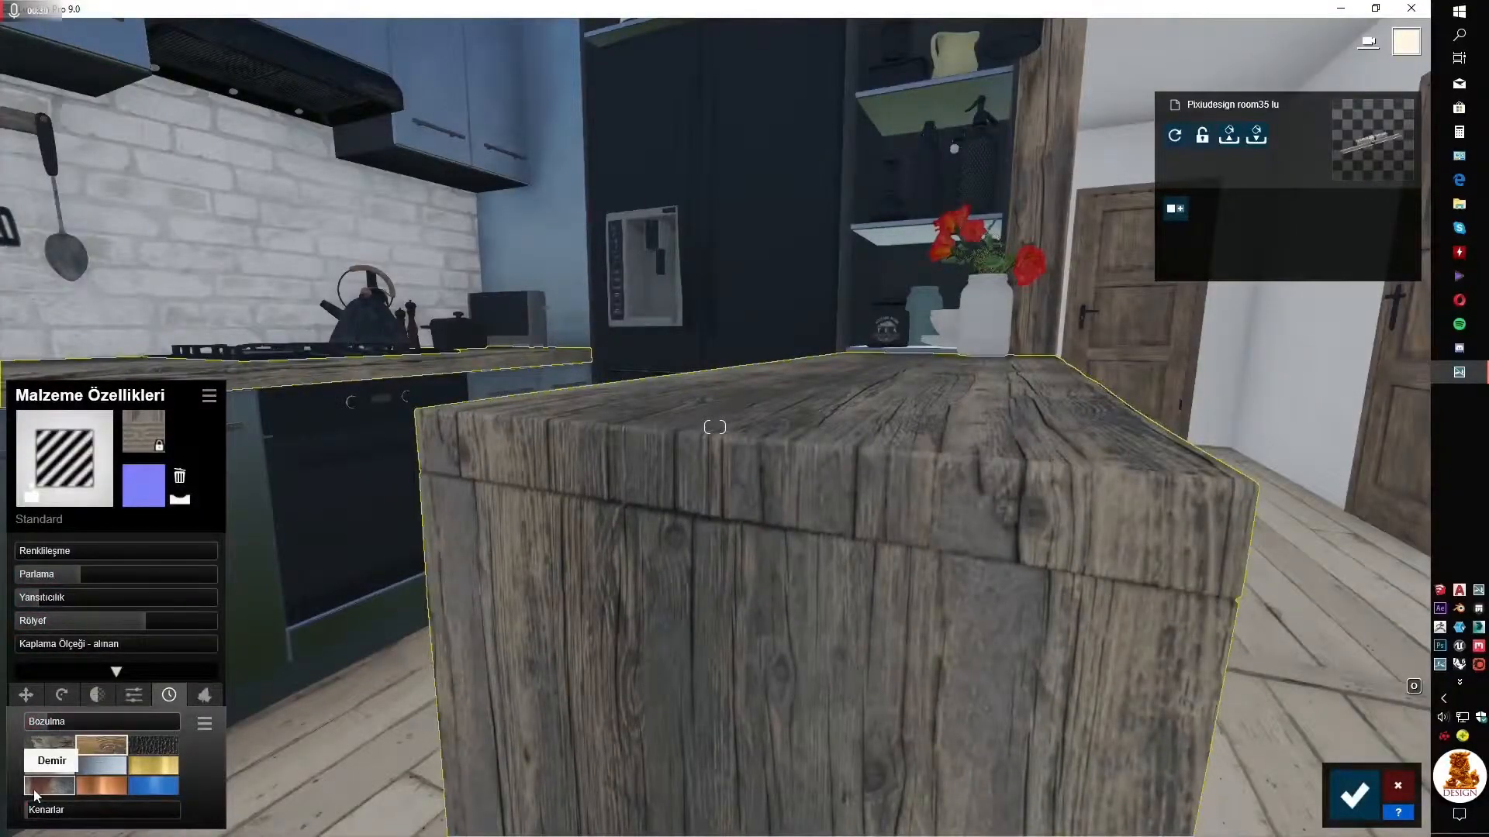
Lower the relief of the wooden countertop and fine-tune its gloss
key(s)
right_drag(504, 535, 580, 593)
drag(85, 622, 57, 620)
key(s)
right_drag(465, 574, 325, 559)
mouse_move(68, 577)
mouse_down()
mouse_move(101, 587)
mouse_move(83, 596)
mouse_up()
Assign the Glass Advanced material to the bulb inside the pendant bar lamp
key(w)
right_drag(496, 543, 760, 147)
key(w)
key(w)
click(760, 147)
click(271, 380)
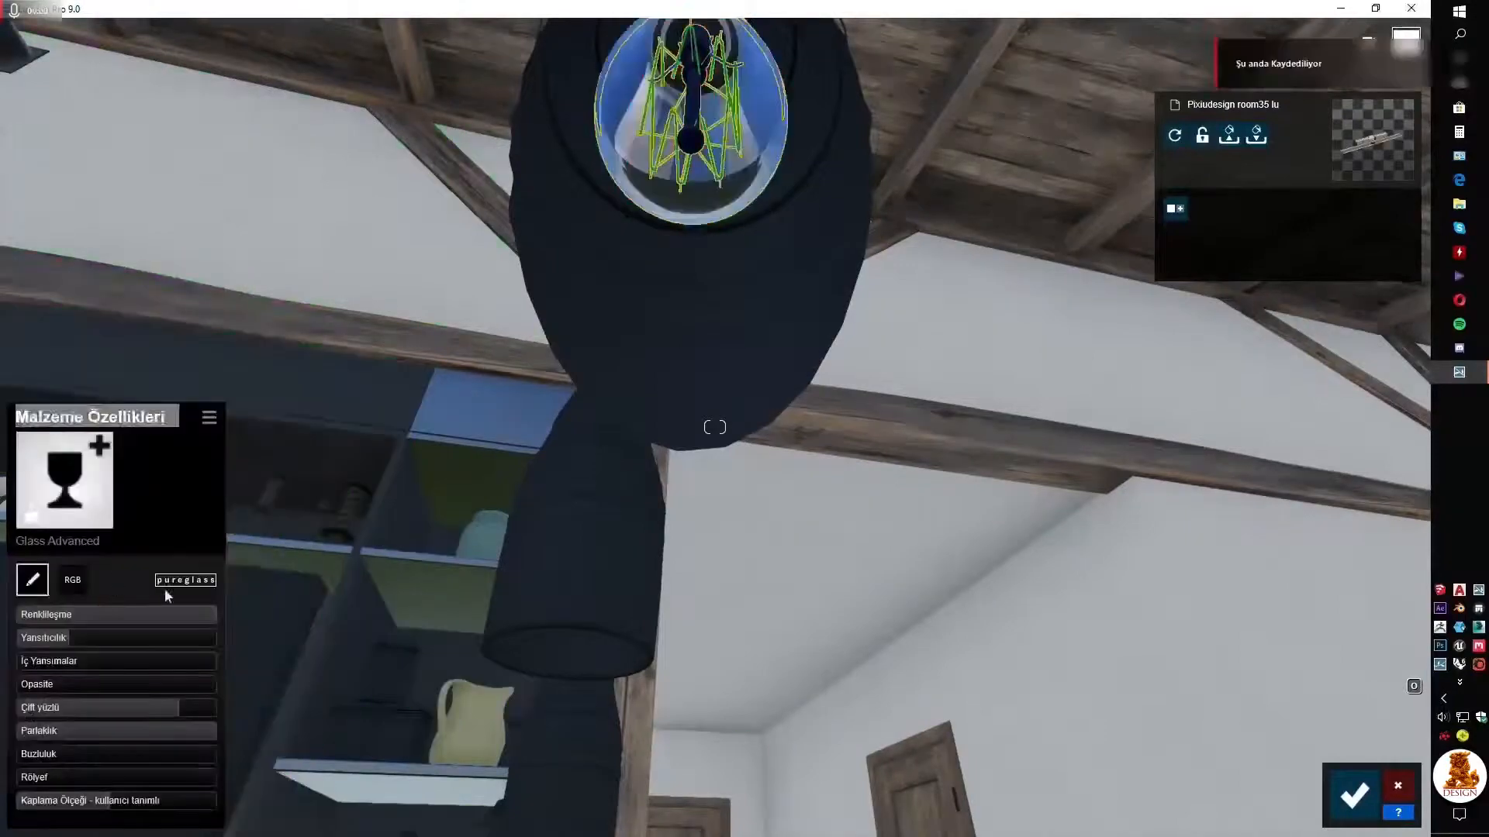
Apply the Standard material to the filament inside the bar lamp's bulb
right_drag(589, 590, 697, 465)
click(758, 523)
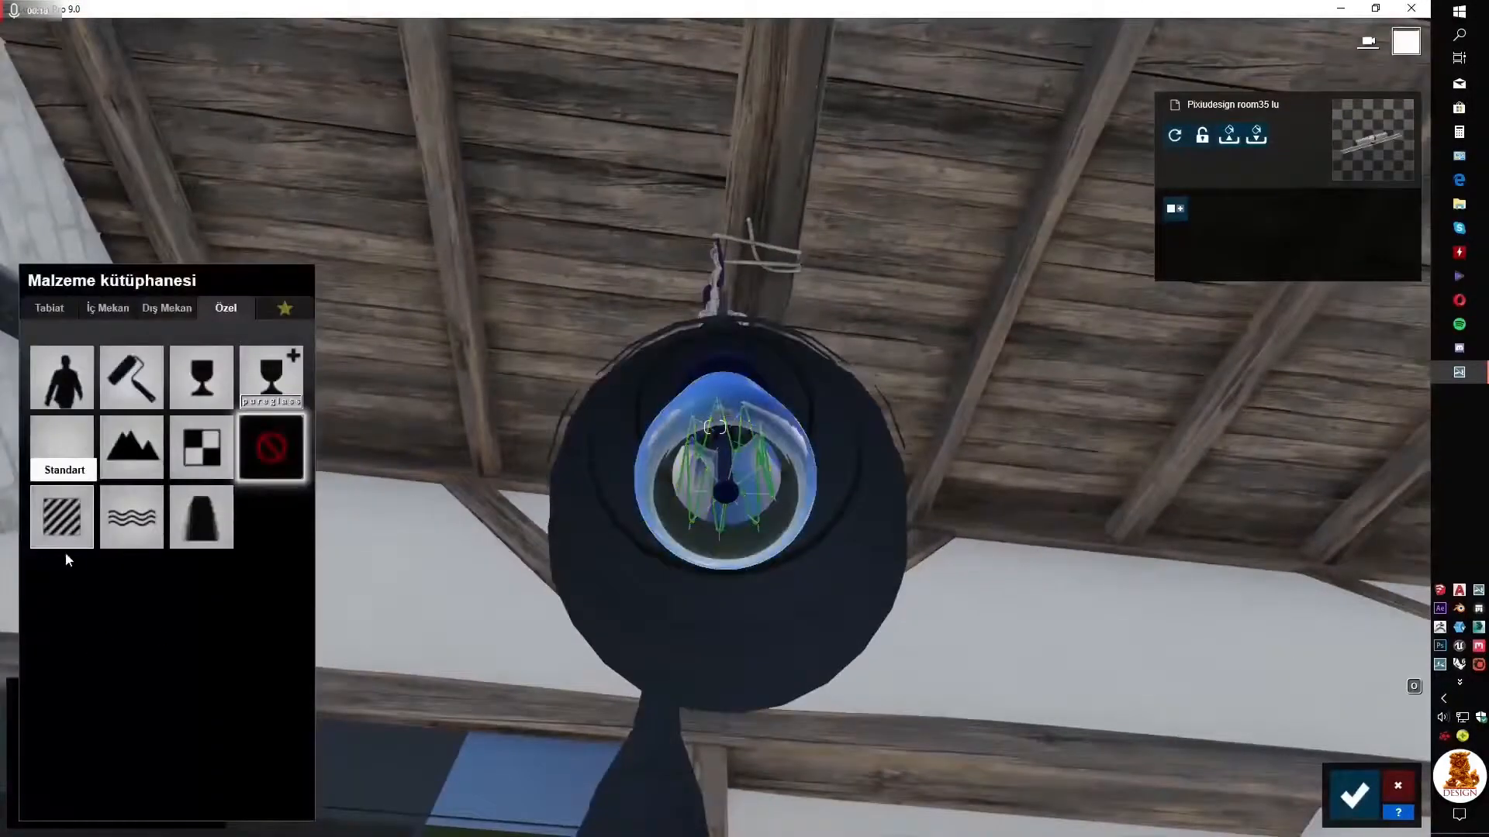
click(62, 518)
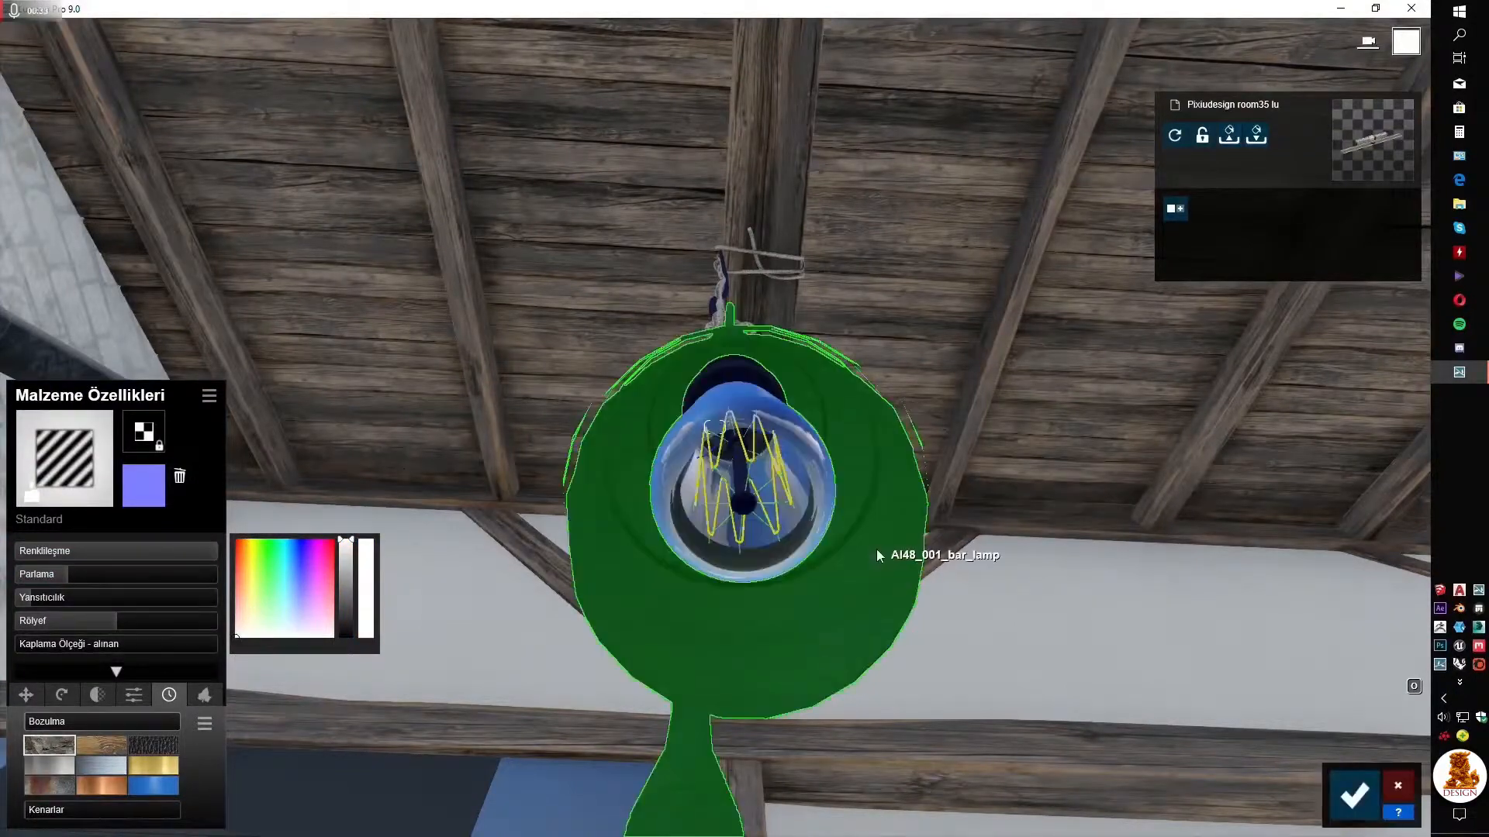
Adjust the pendant cord material and apply the Standard material to the bottle-shaped lamps hanging above the bar
right_drag(876, 555, 817, 597)
click(653, 301)
click(100, 444)
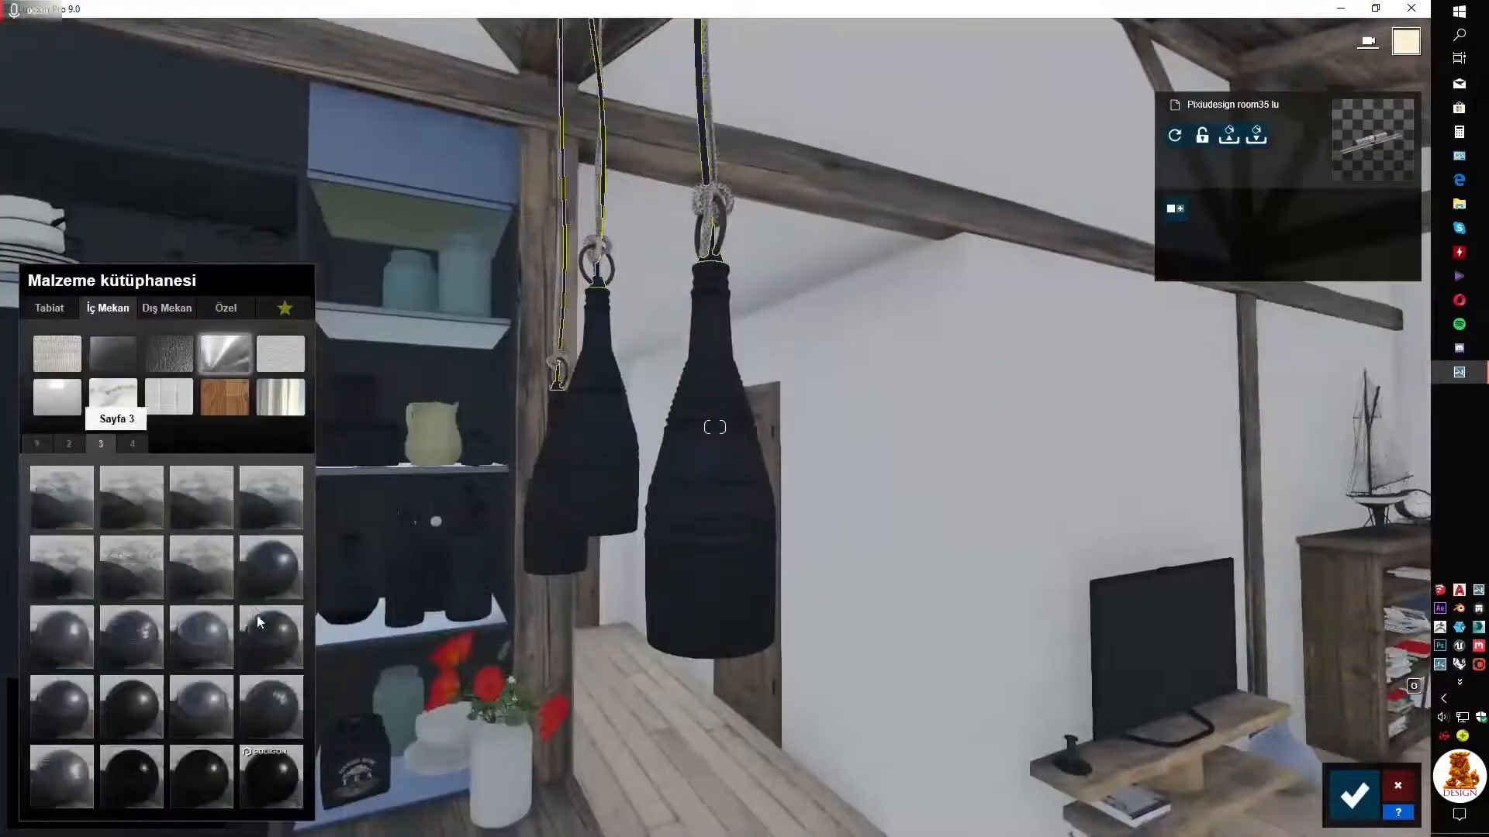
drag(93, 552, 186, 565)
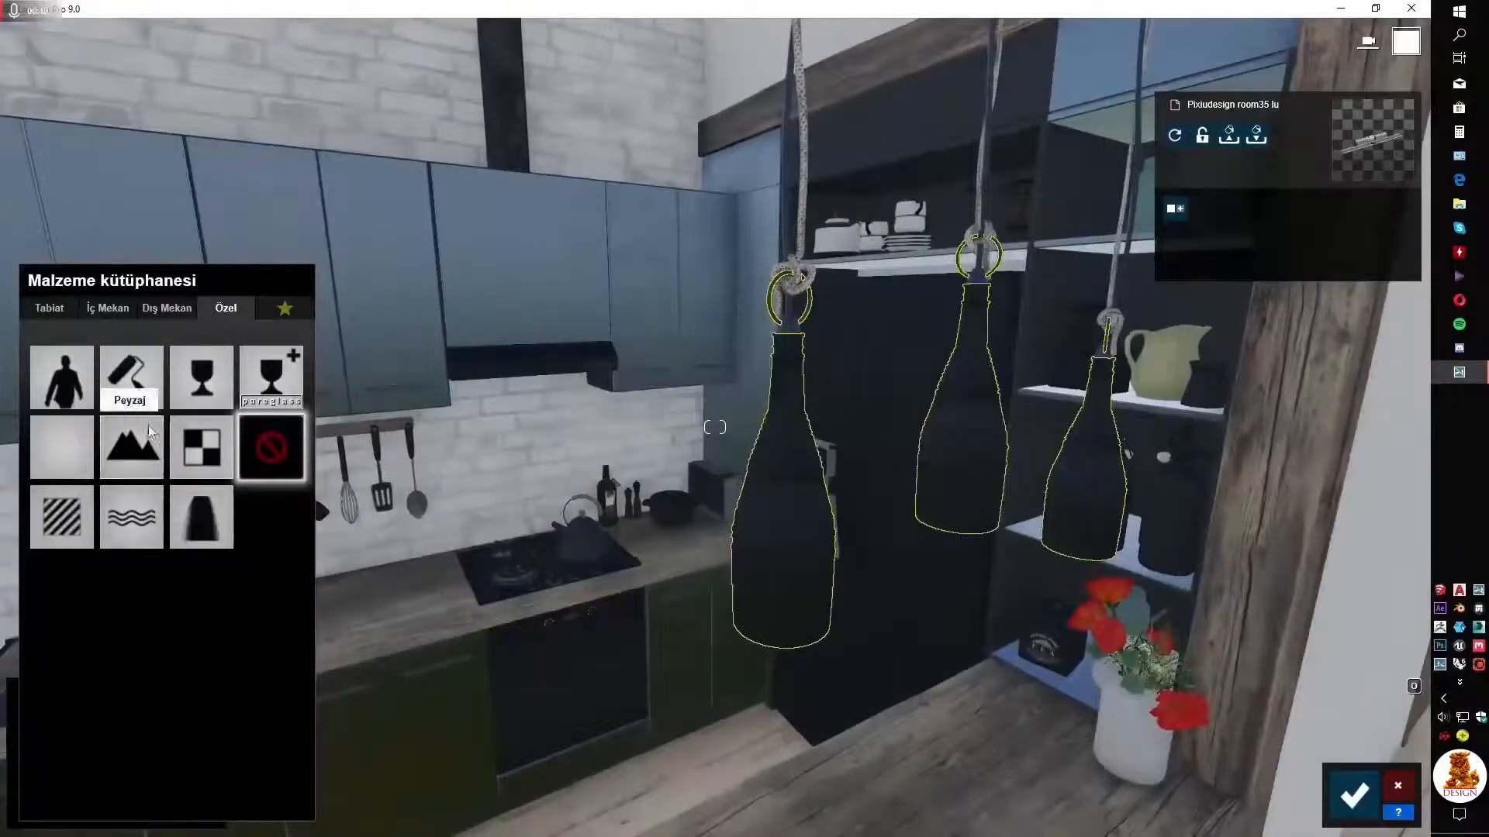
click(79, 532)
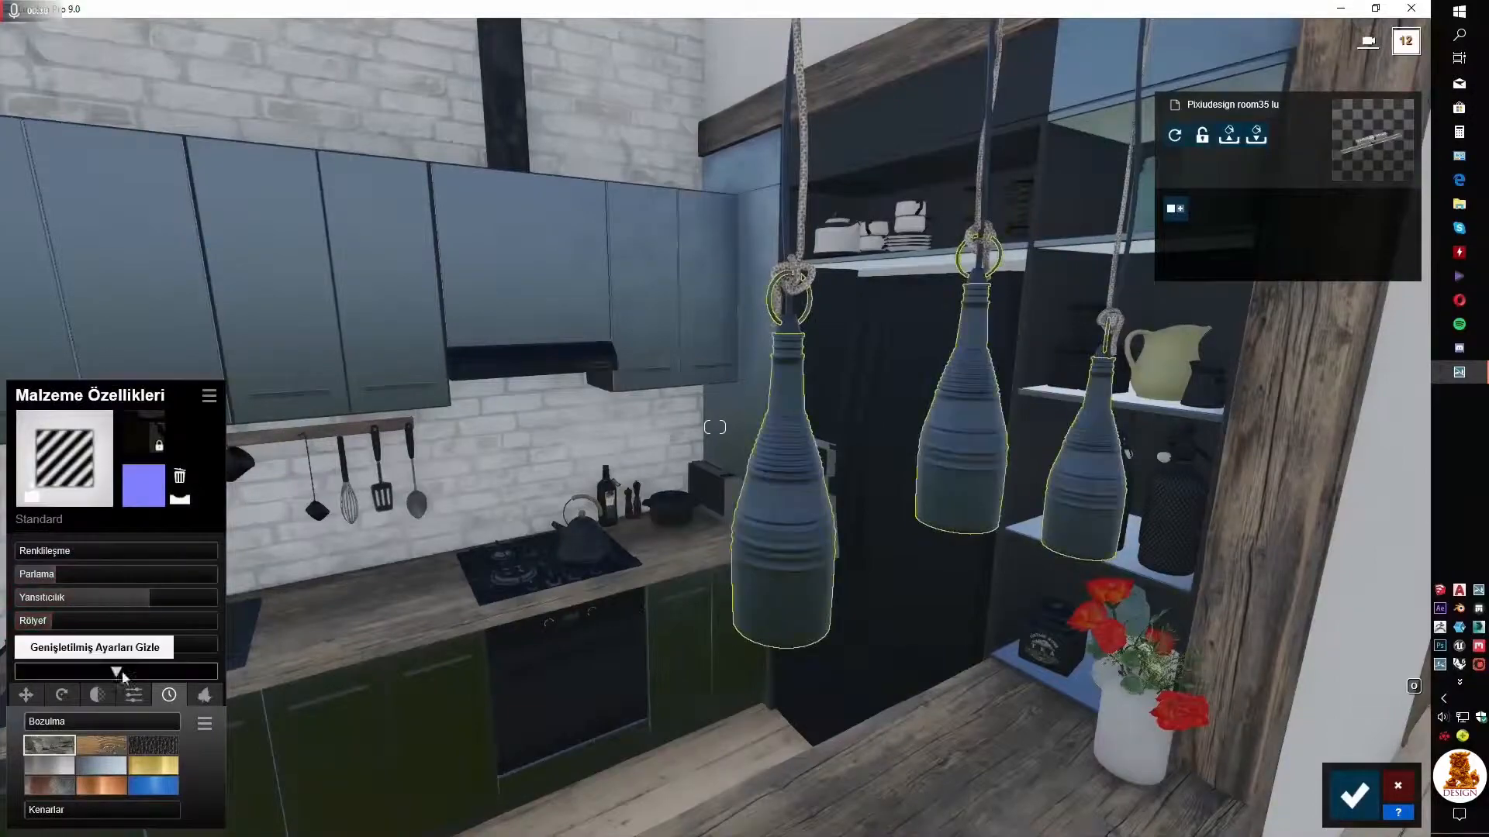
Add wood-type weathering to the wooden TV bench, raising the weathering amount from zero
right_drag(714, 427, 310, 434)
key(s)
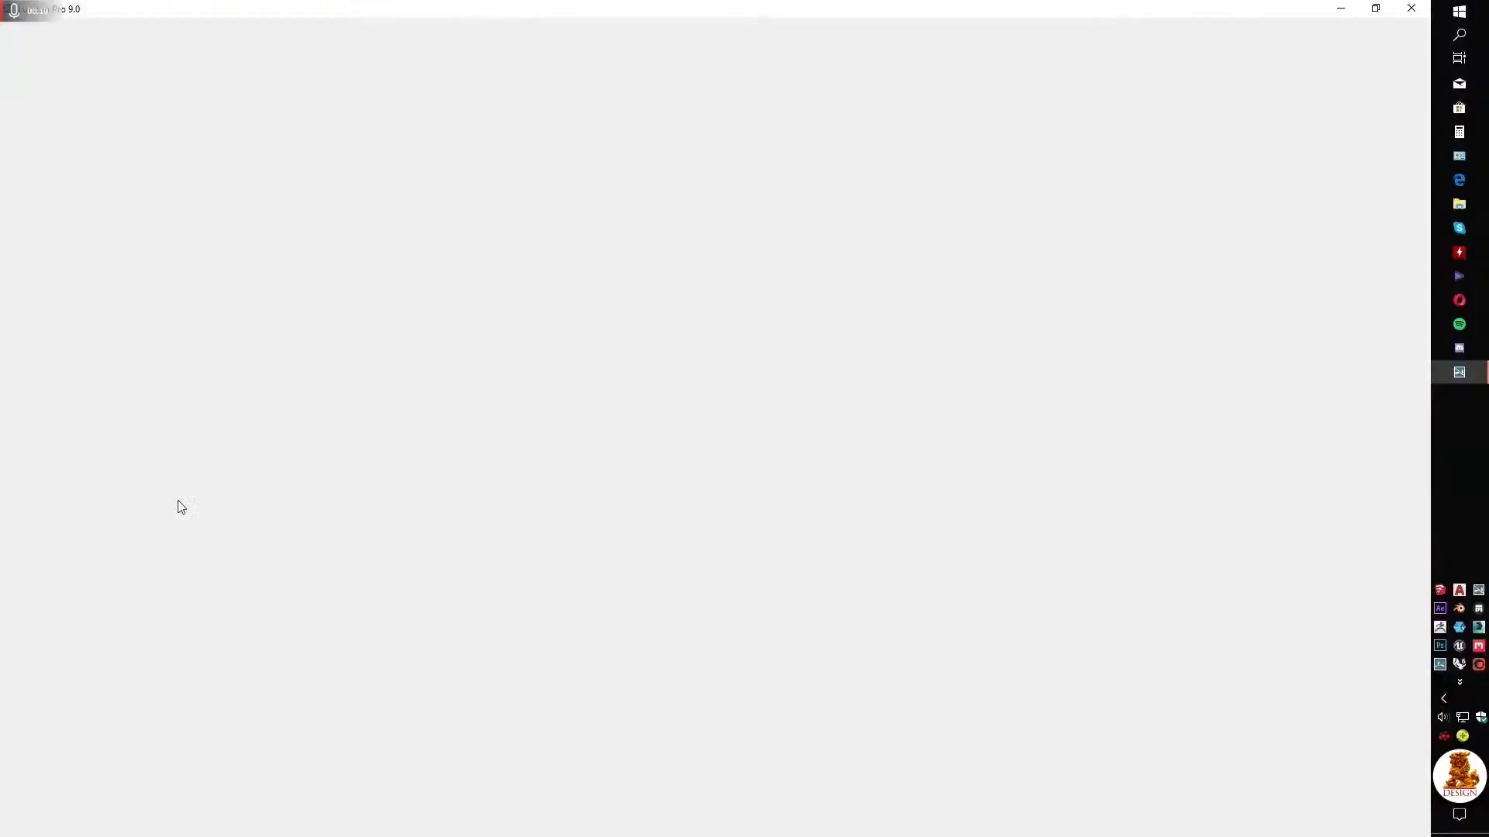
click(101, 746)
drag(30, 722, 71, 722)
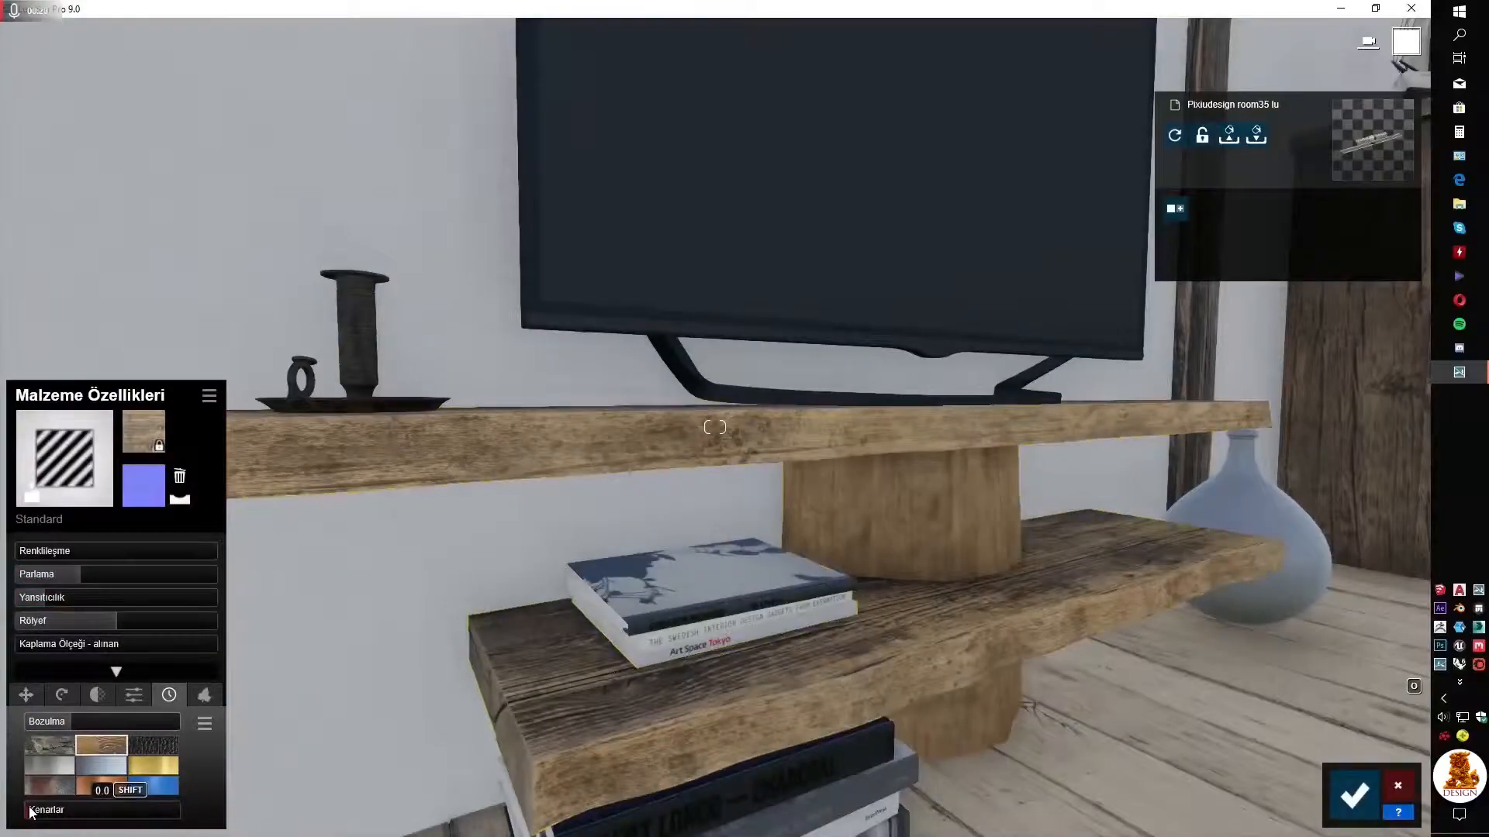
Apply the Standard material to the TV screen and its frame, colouring the frame black
click(791, 764)
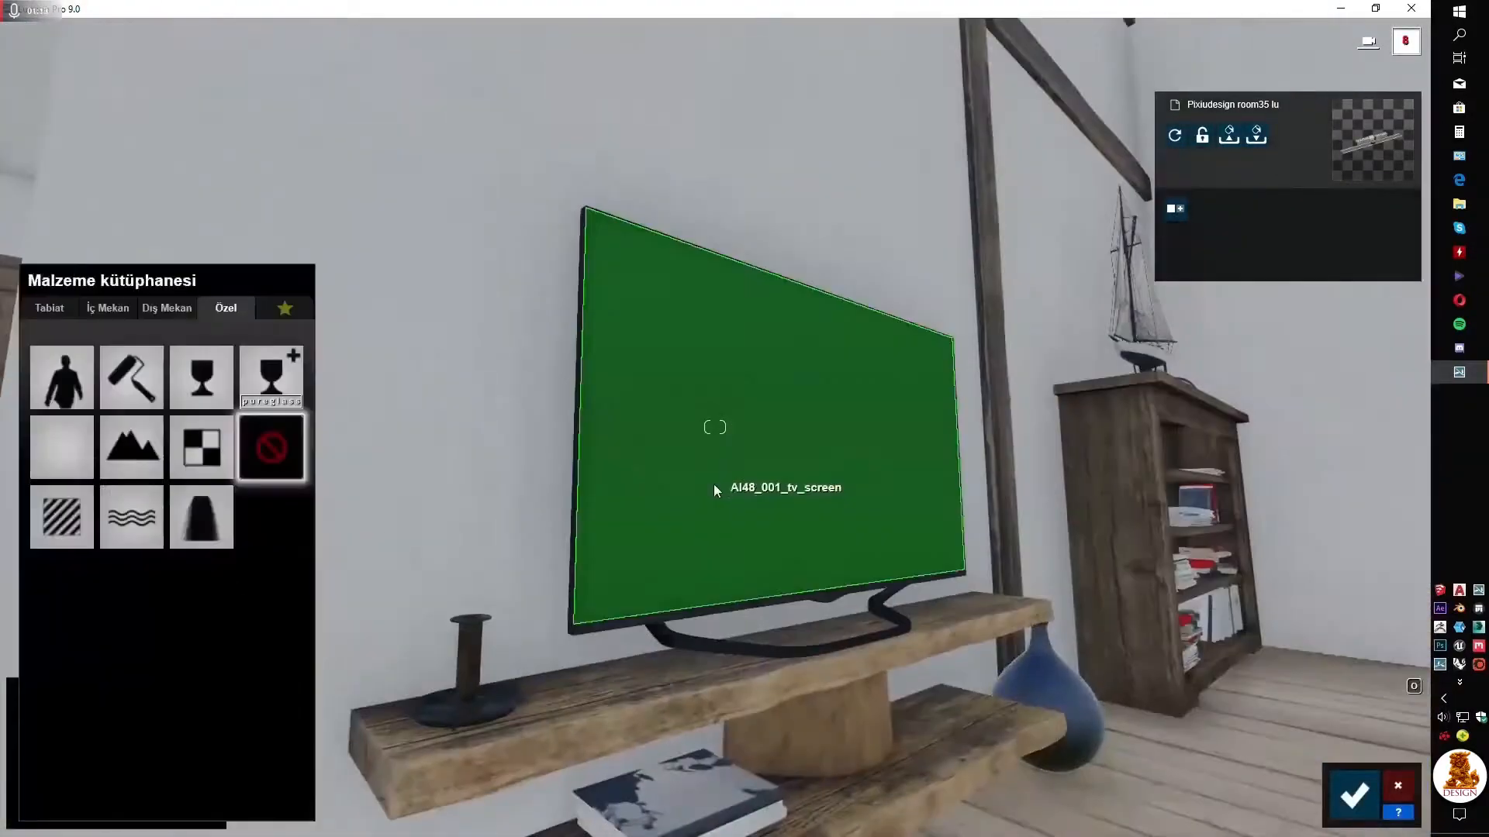
click(67, 523)
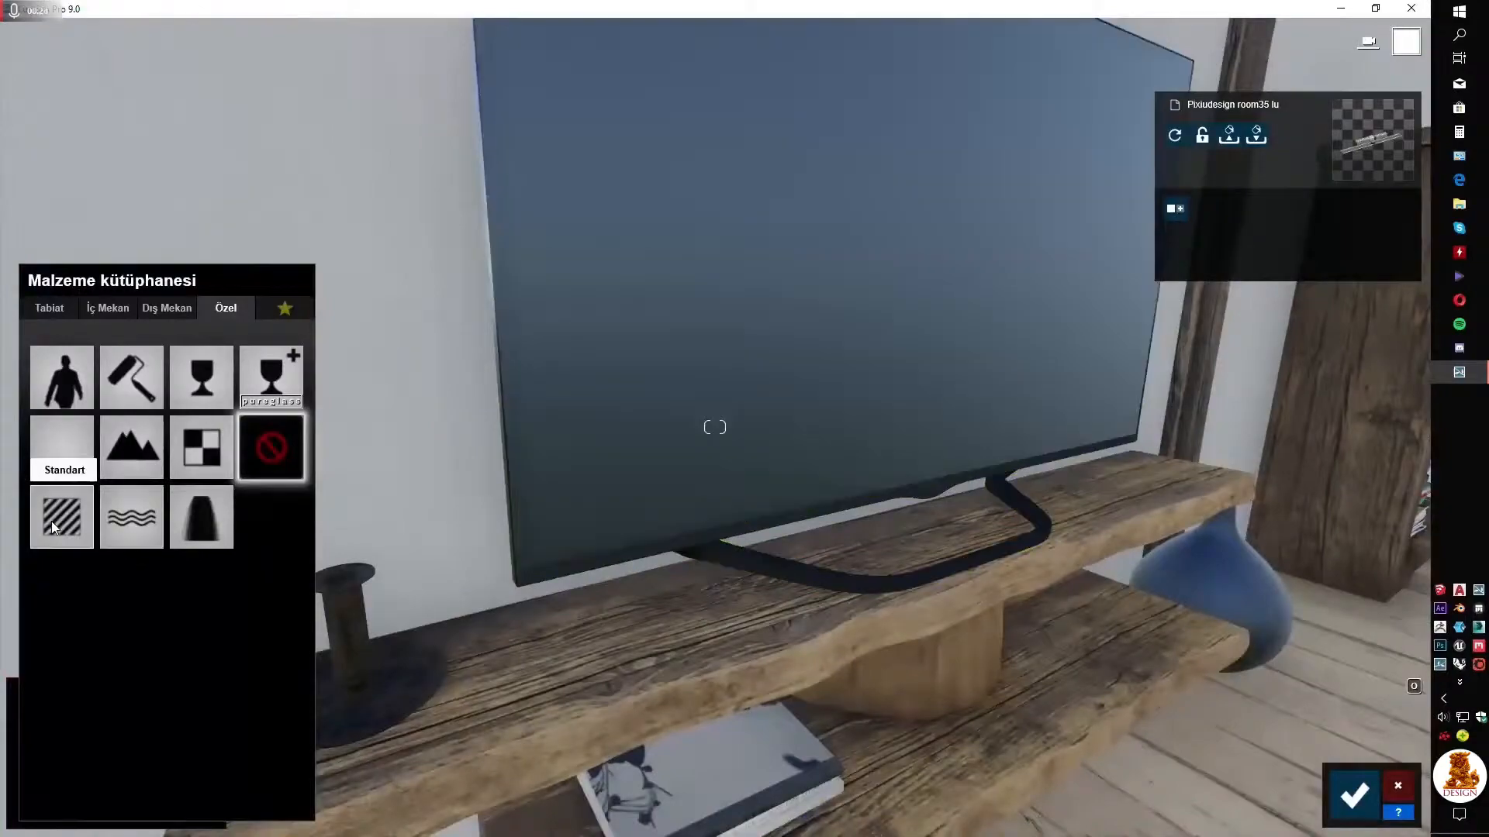
click(51, 521)
click(253, 638)
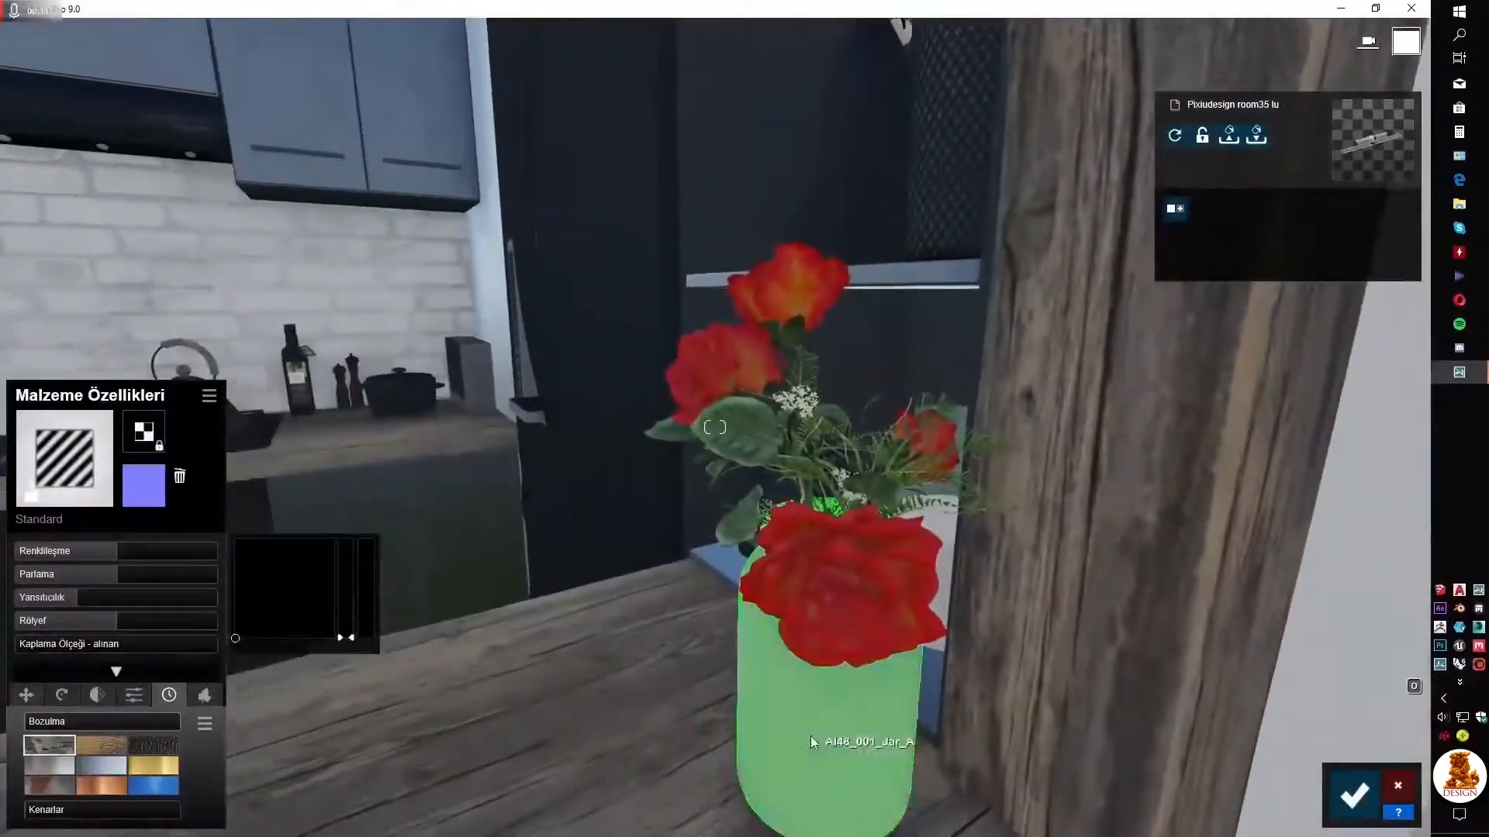
Assign the Glass Advanced material to the flower jar on the bar and to the water inside it
click(64, 458)
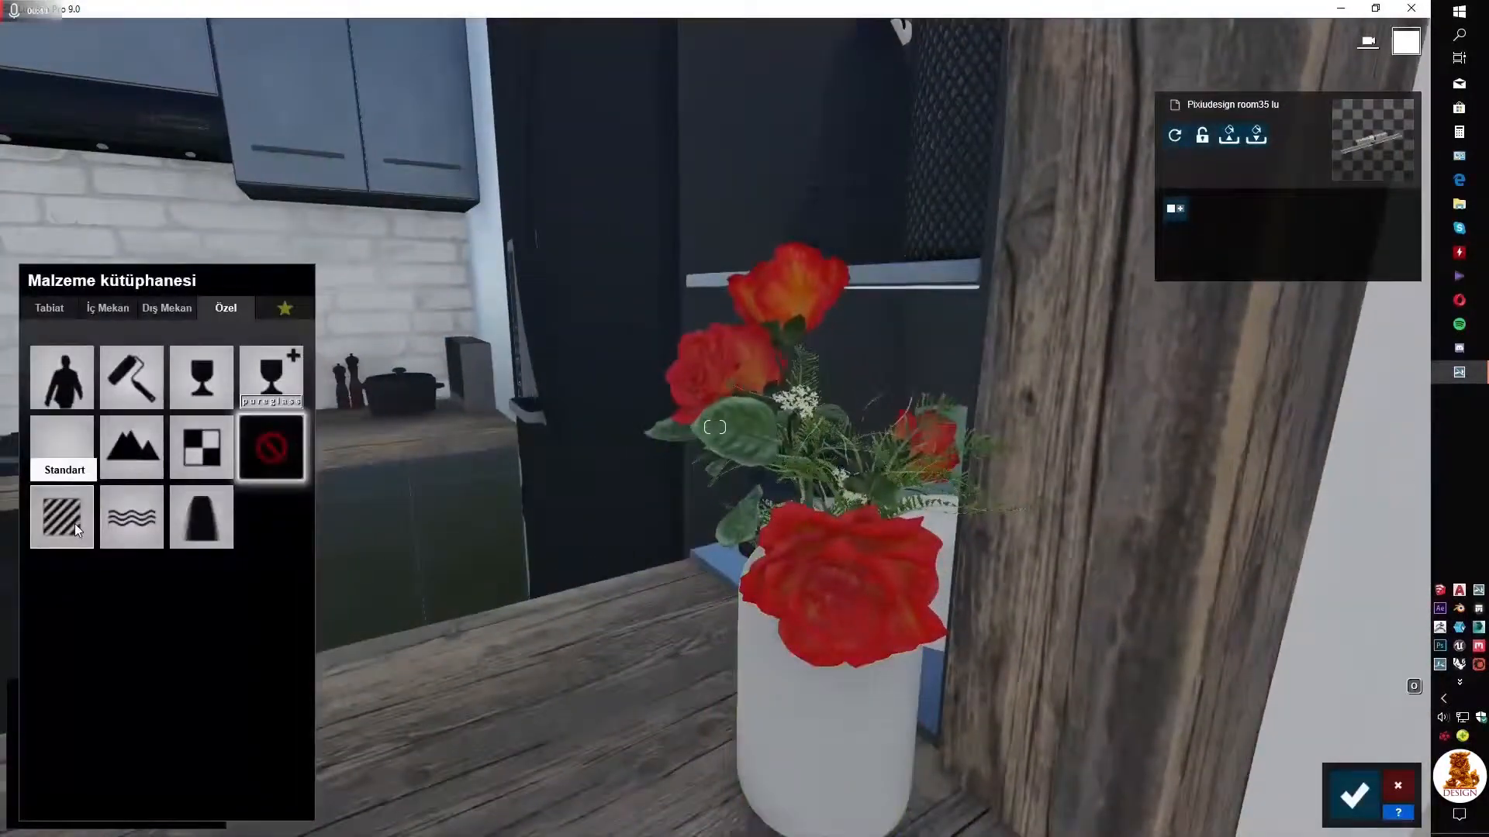
click(271, 375)
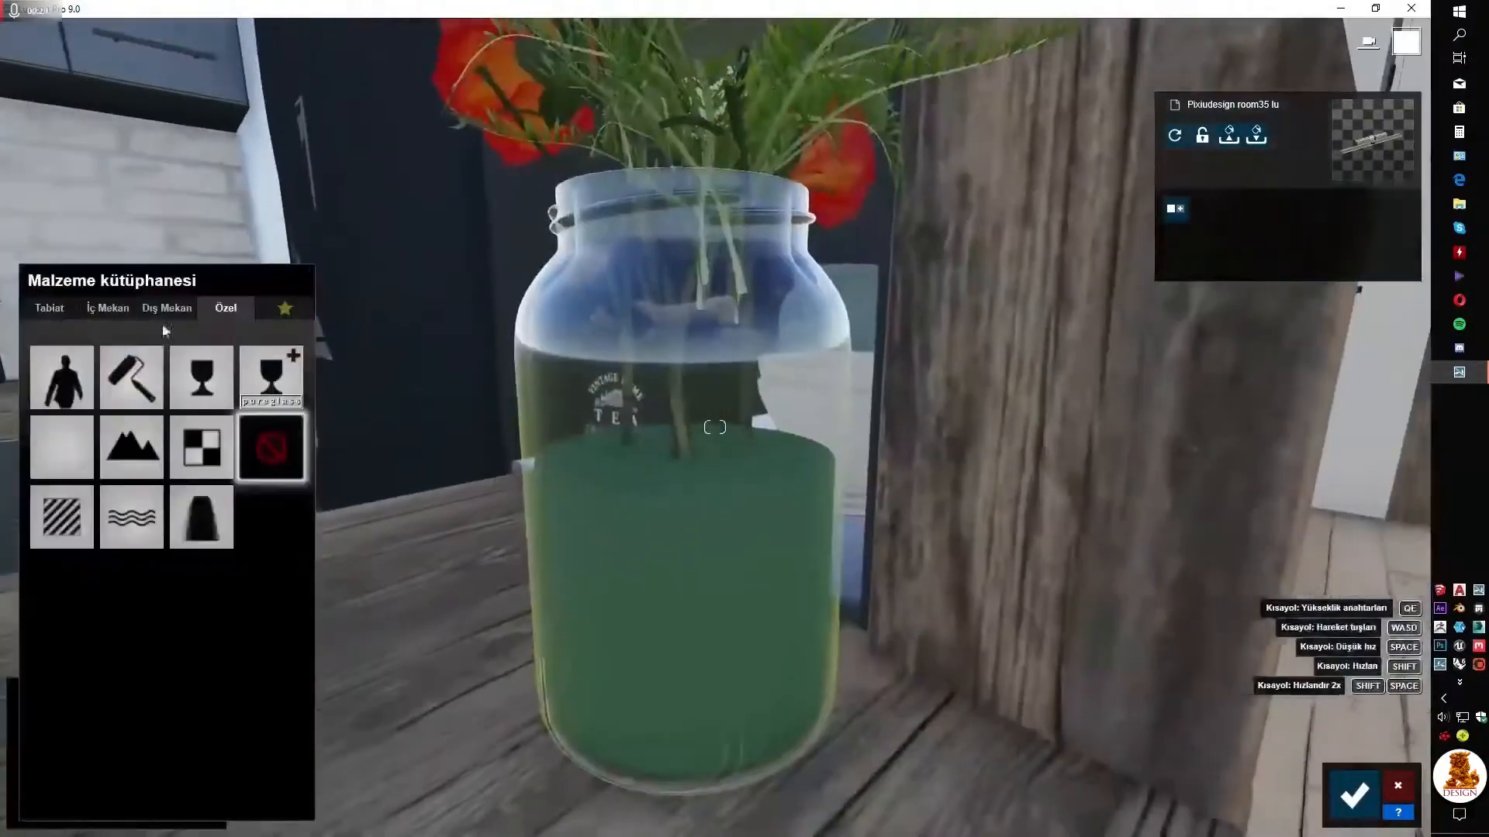
click(280, 354)
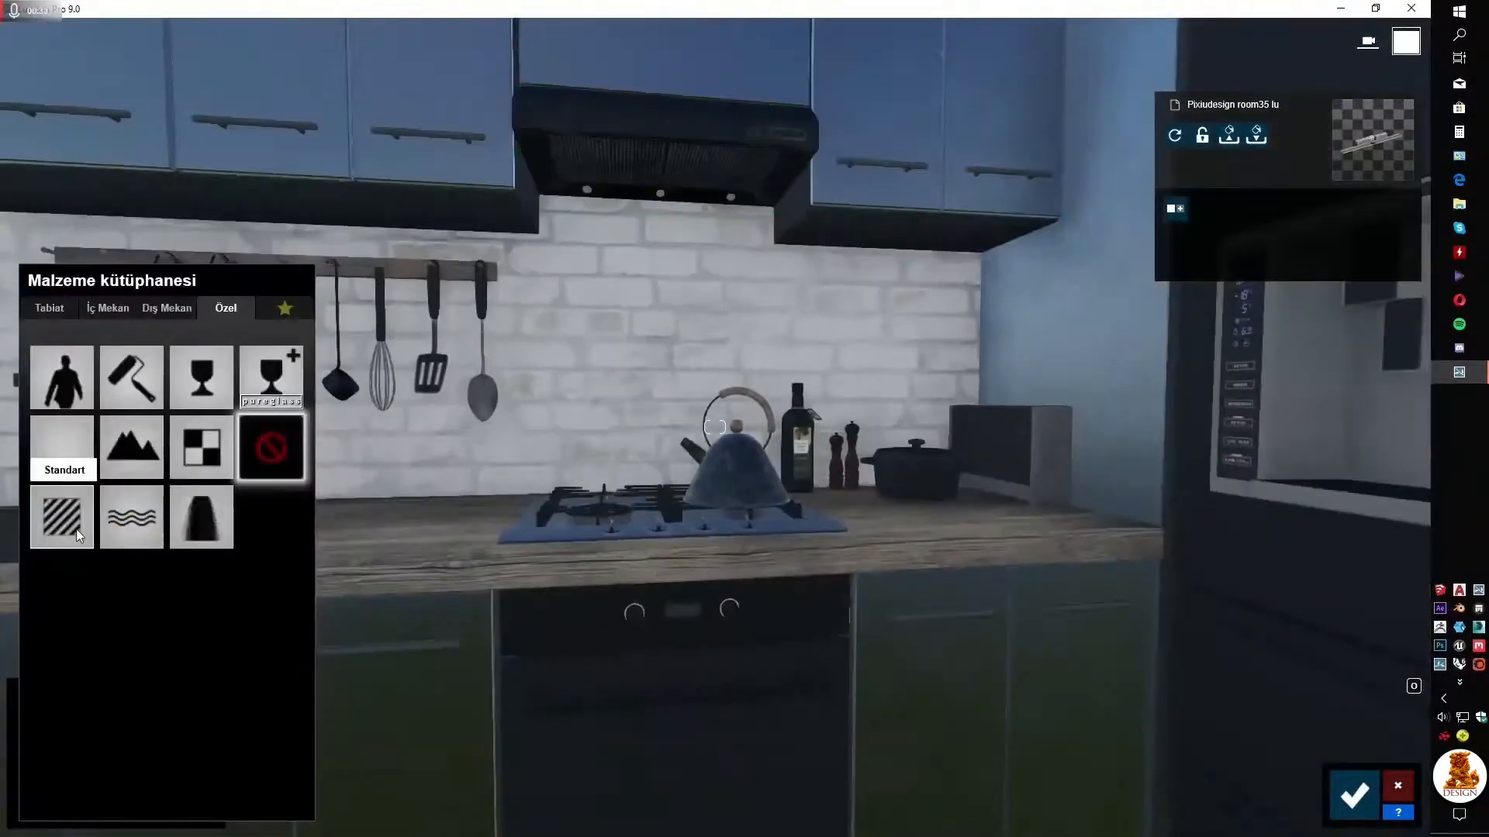
Apply the Standard material to the kitchen appliances, lowering the gloss and raising the reflectivity of the fridge
click(76, 529)
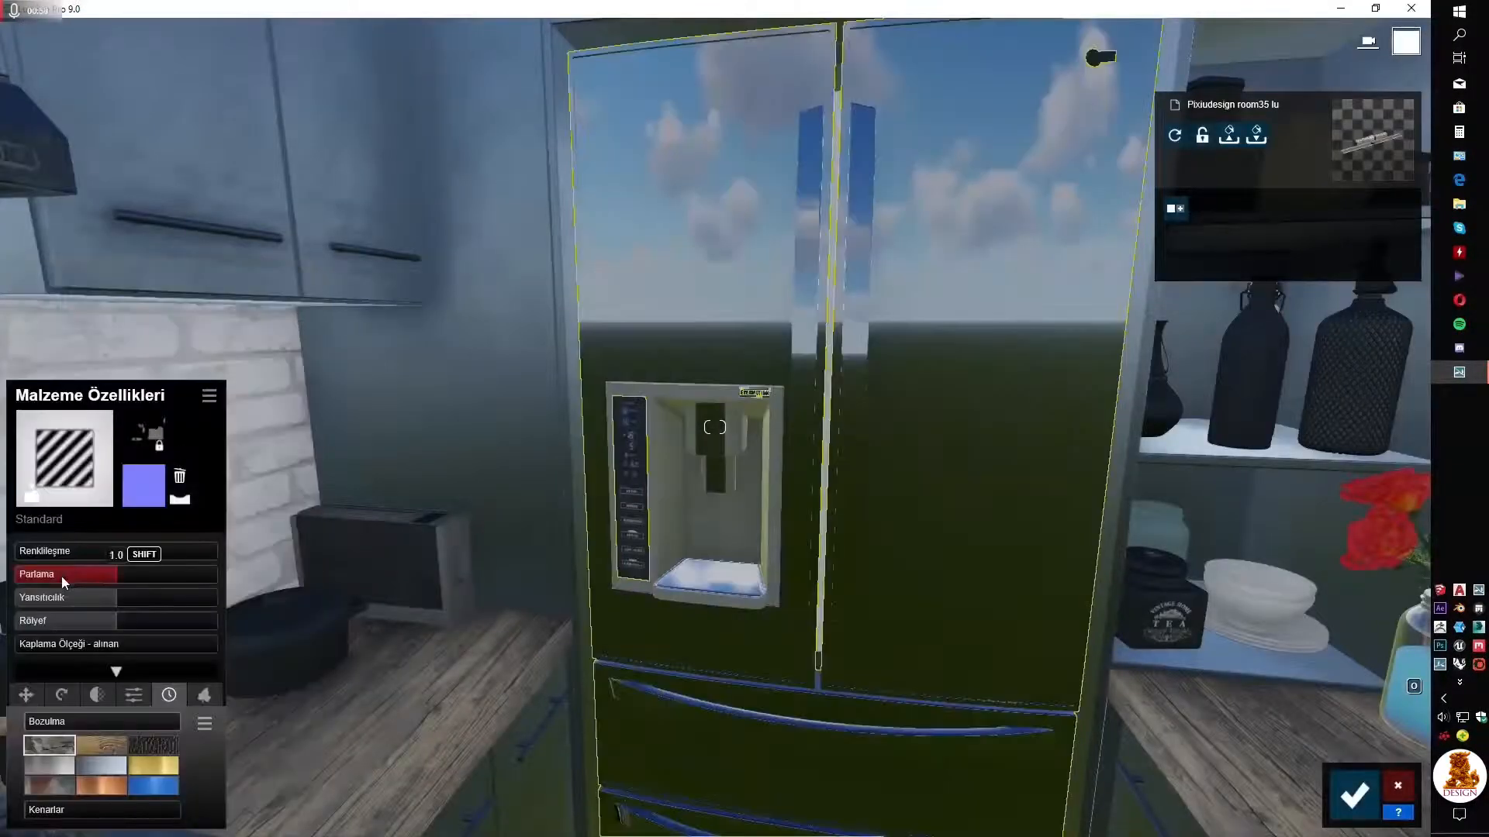
click(62, 577)
click(165, 598)
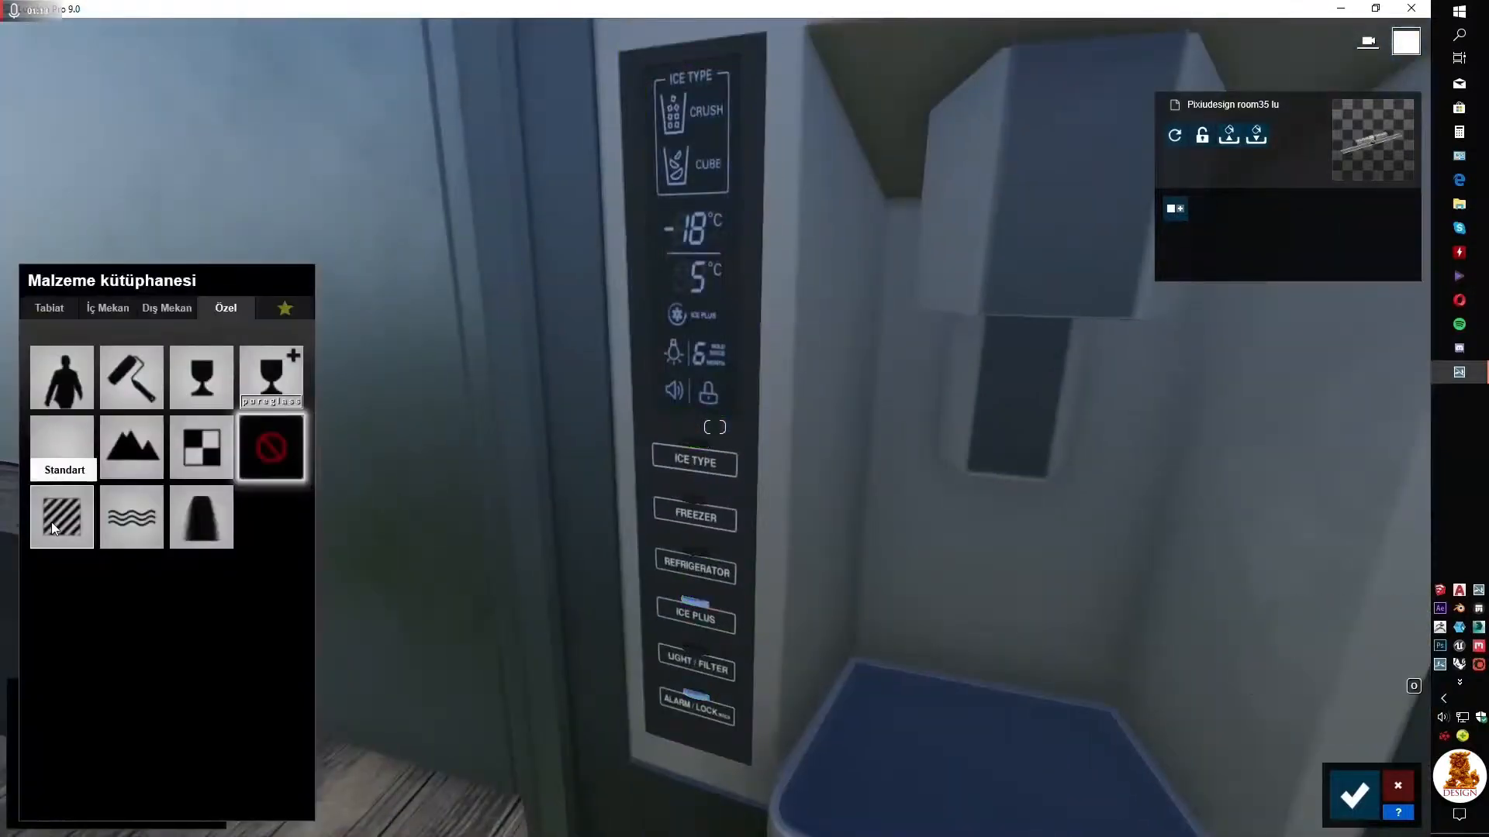
Apply the Standard material to the fridge display and its labels, making the display emissive with a light blue tint
click(51, 523)
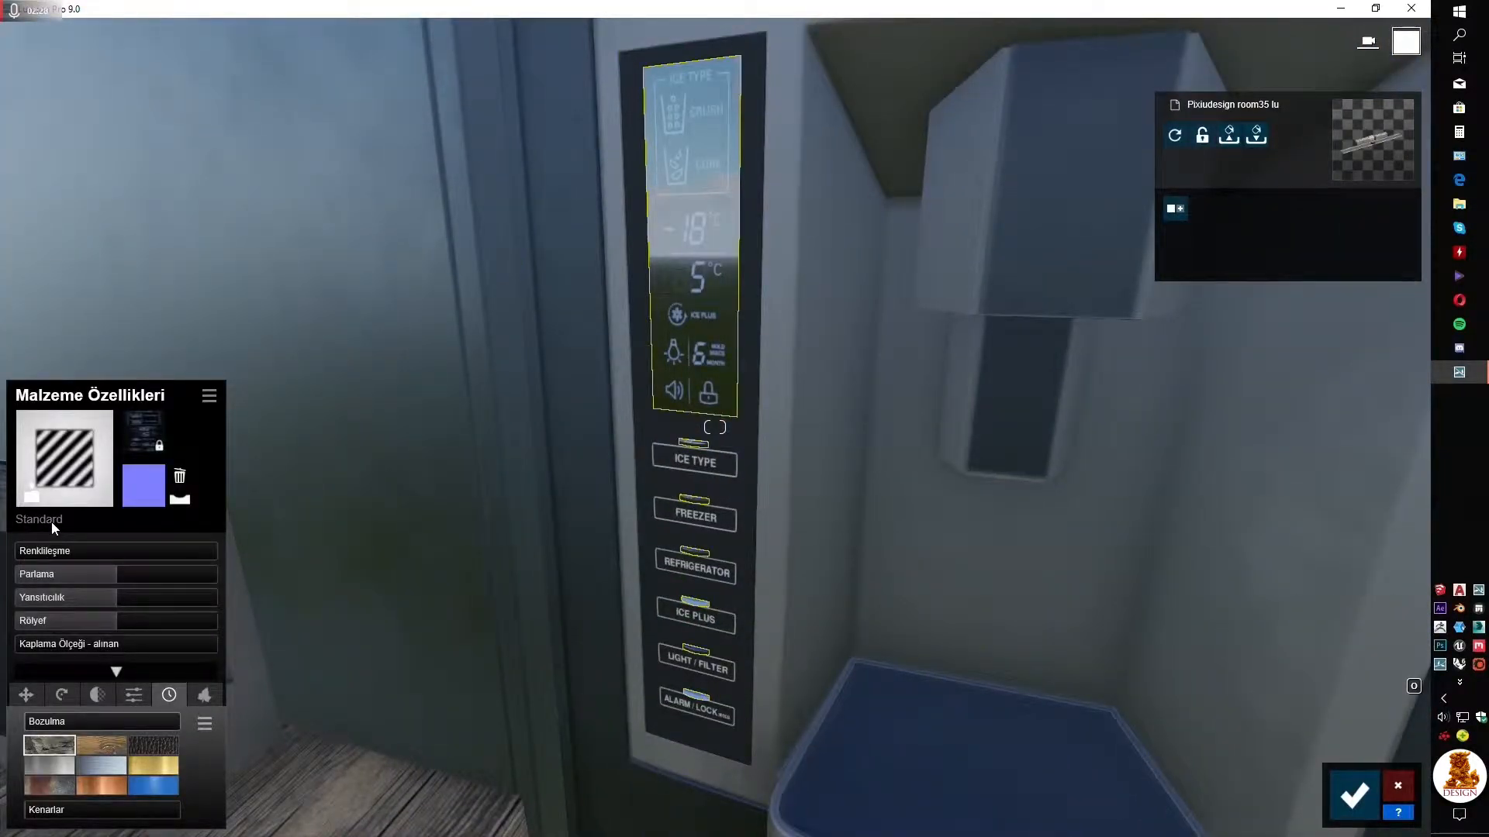
click(134, 695)
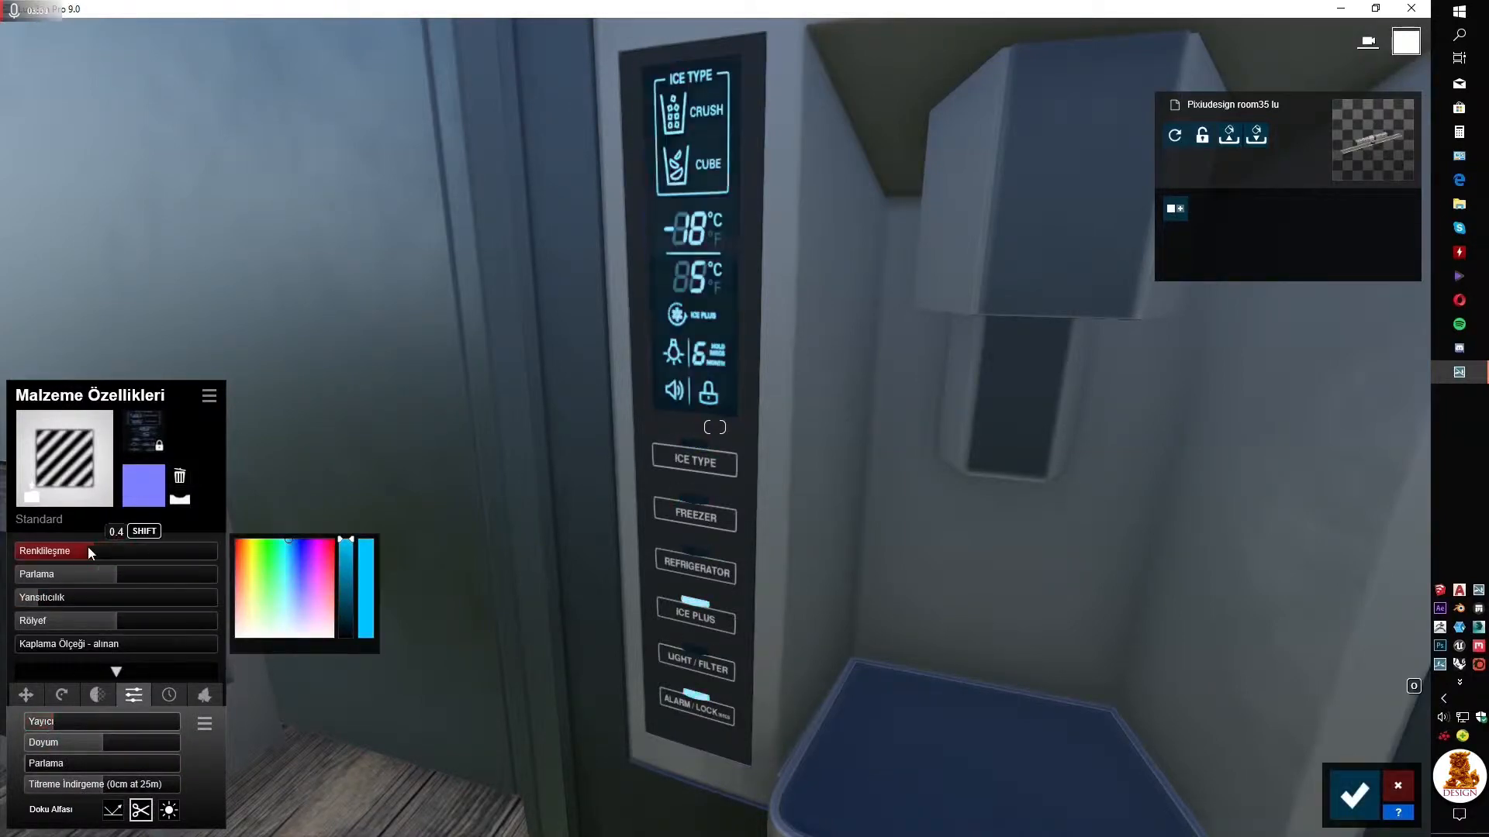
drag(88, 552, 114, 552)
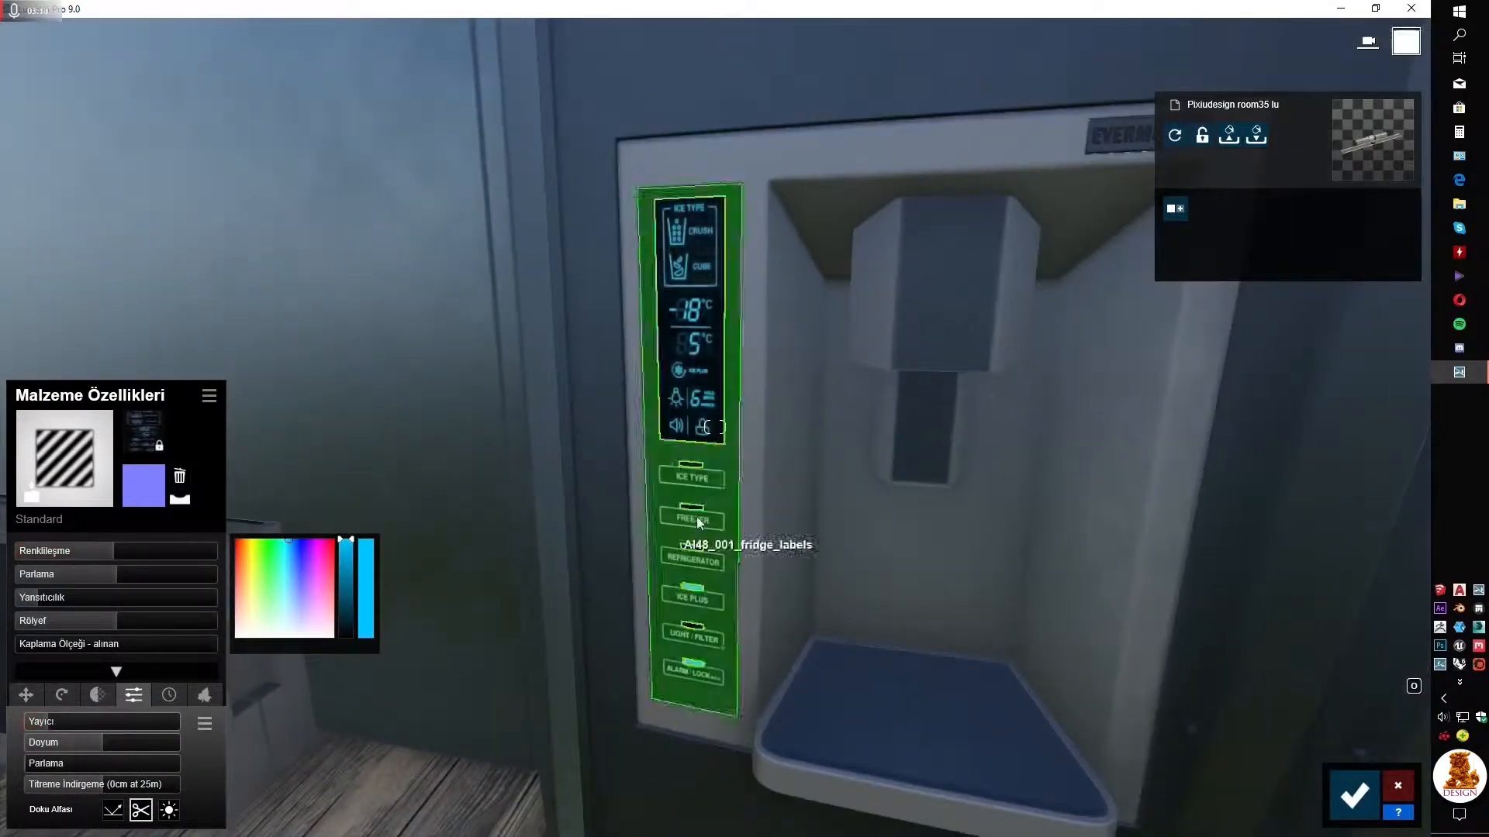
click(700, 524)
click(72, 527)
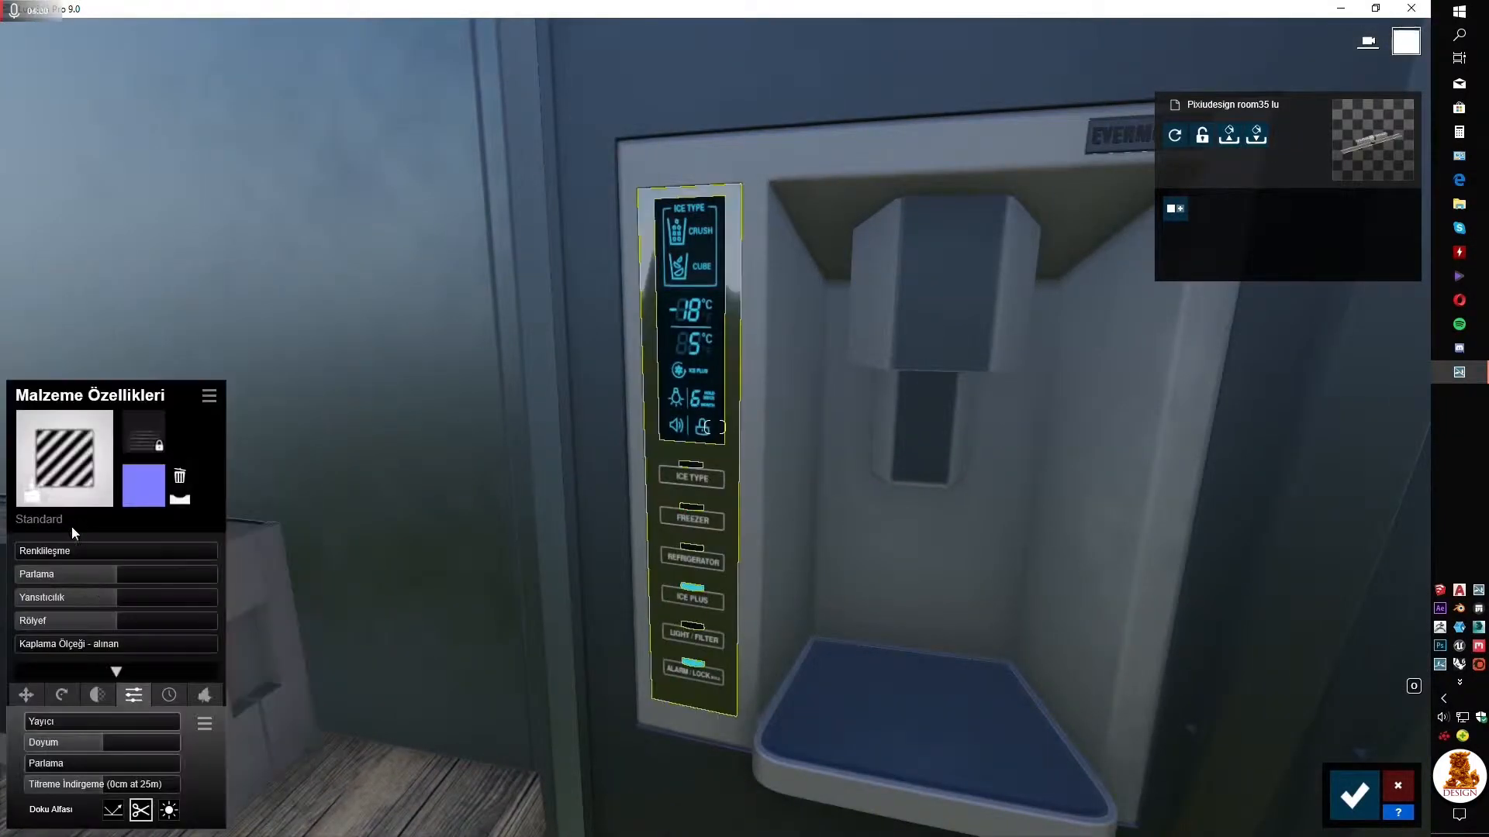
click(76, 575)
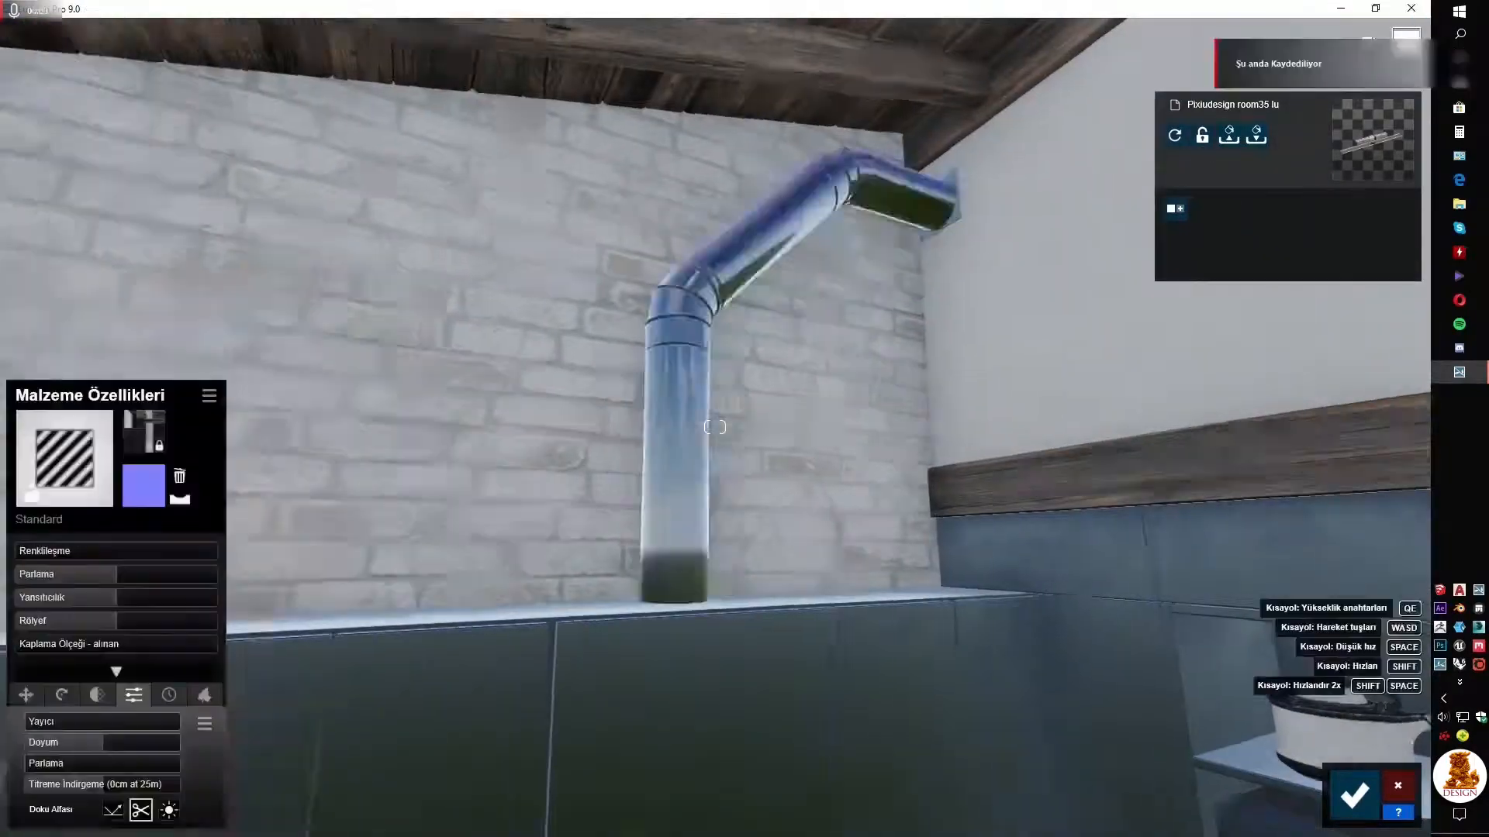
Lower the gloss of the metal exhaust pipe and reduce the shine of the bread box and cutting board
drag(75, 575, 57, 577)
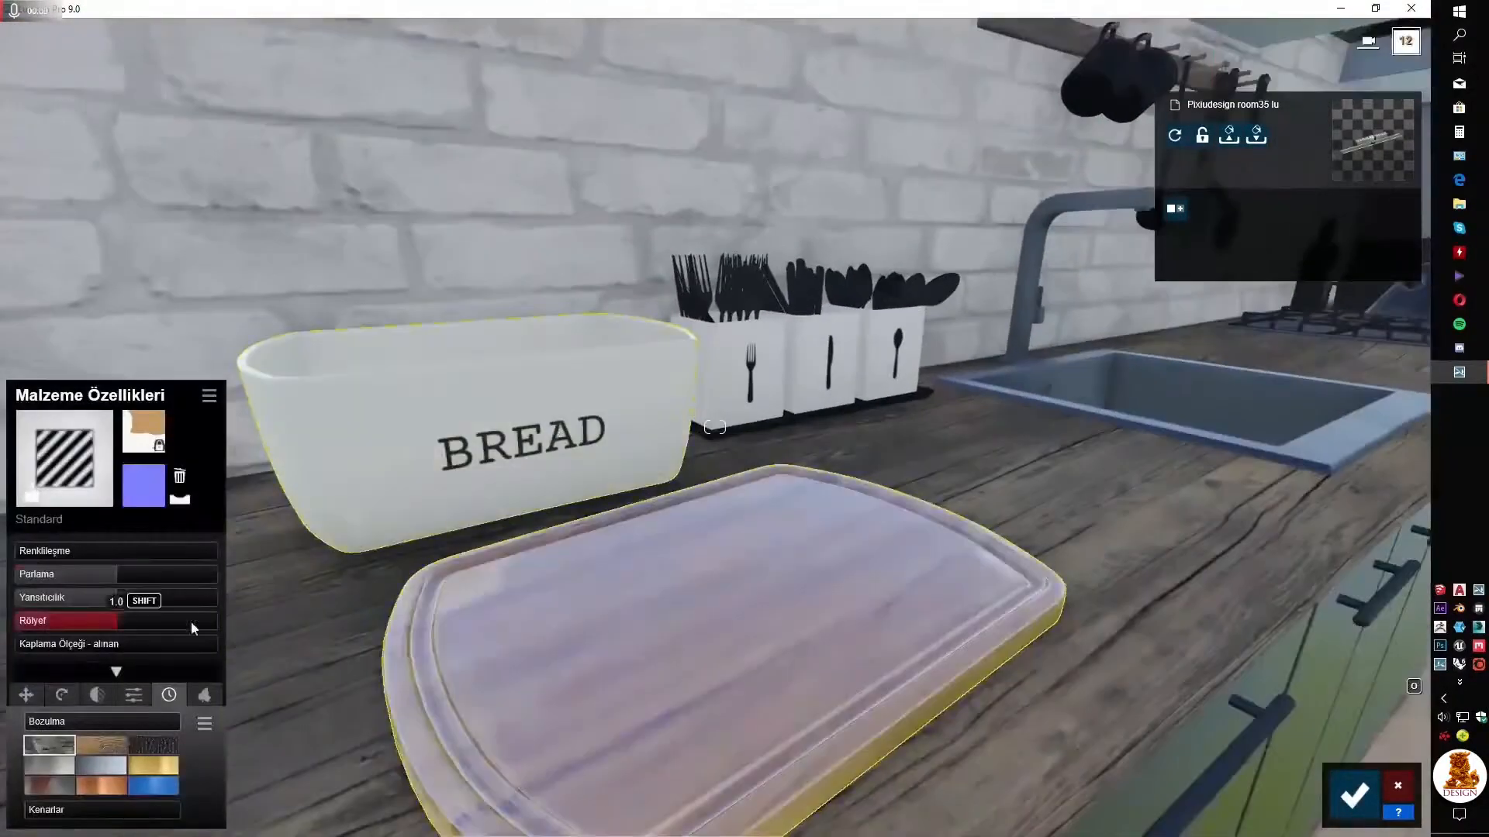
drag(100, 598, 59, 572)
Apply the Standard material to the cutlery beside the sink, colour it black and bring its gloss down to 0.0
key(w)
click(714, 445)
click(61, 527)
drag(64, 554, 185, 553)
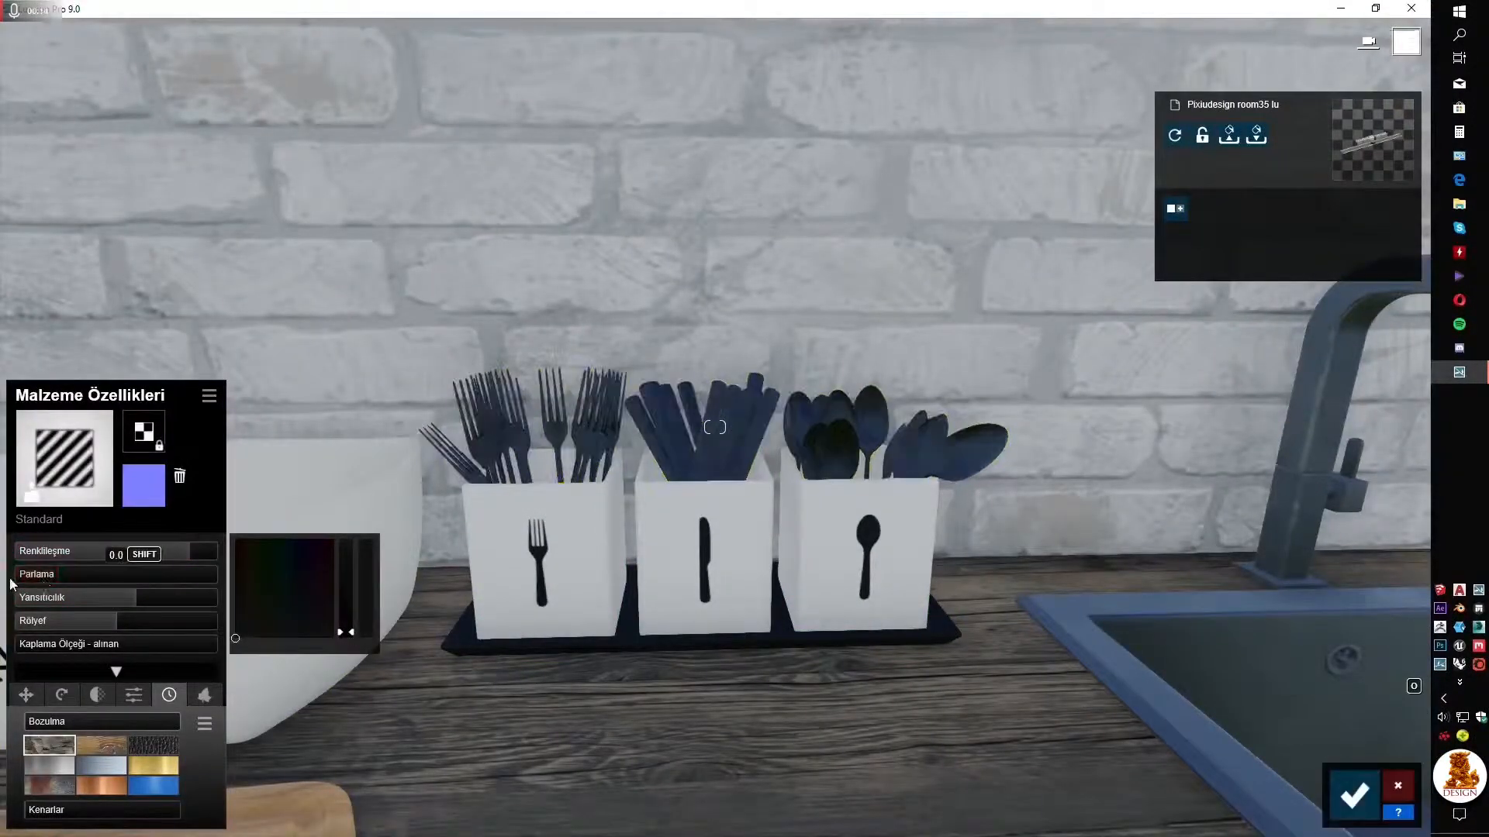
Apply the Standard material to the white brick kitchen wall, generate its normal map and strongly raise its relief
click(76, 514)
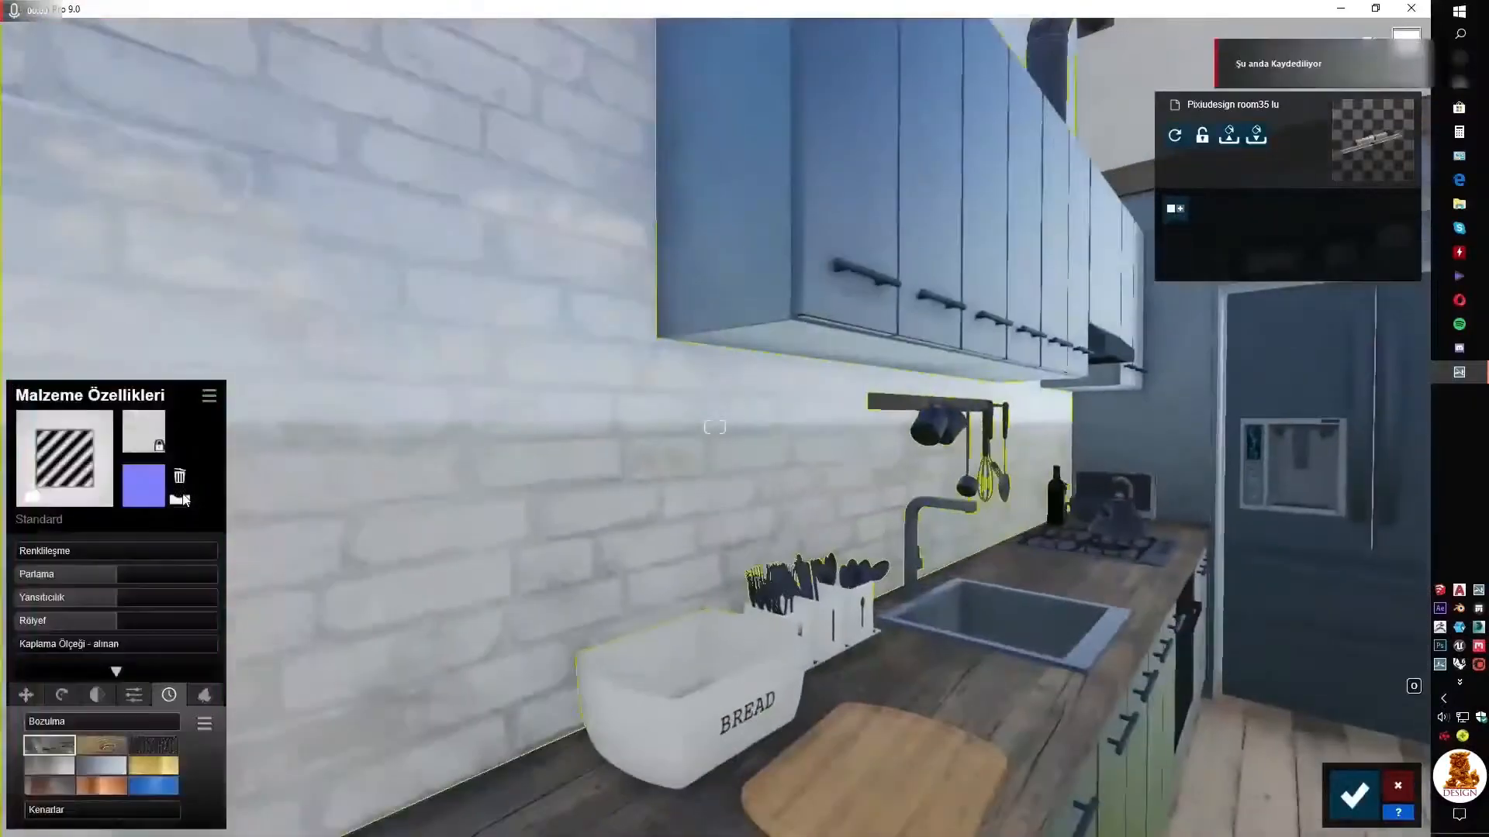
click(183, 497)
drag(185, 621, 218, 621)
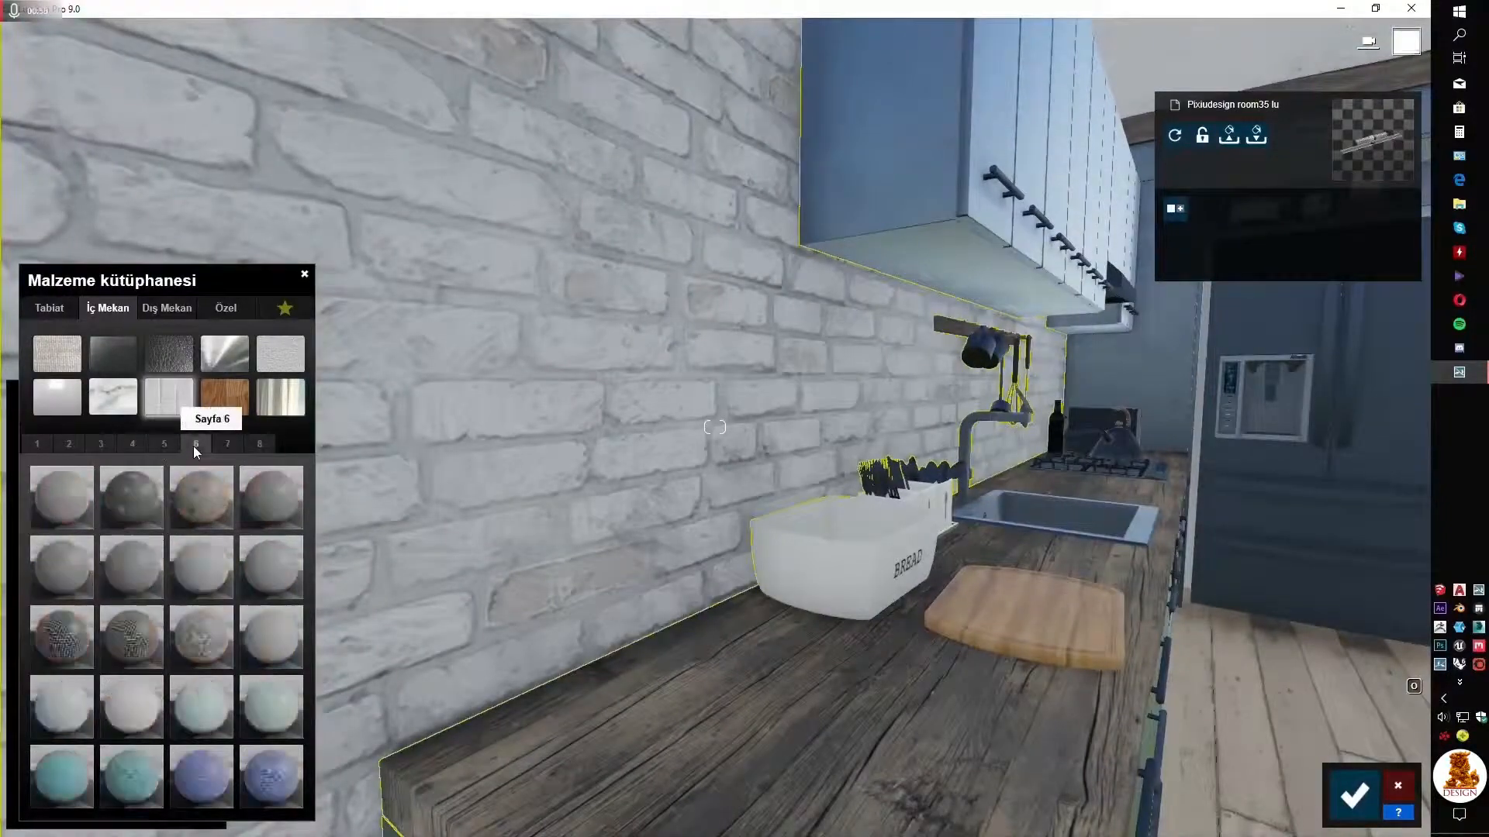
Assign the Poli CityStreet Sidewalk 004 2k material to the sidewalk outside the loft and save the material changes
click(167, 309)
click(57, 355)
click(76, 717)
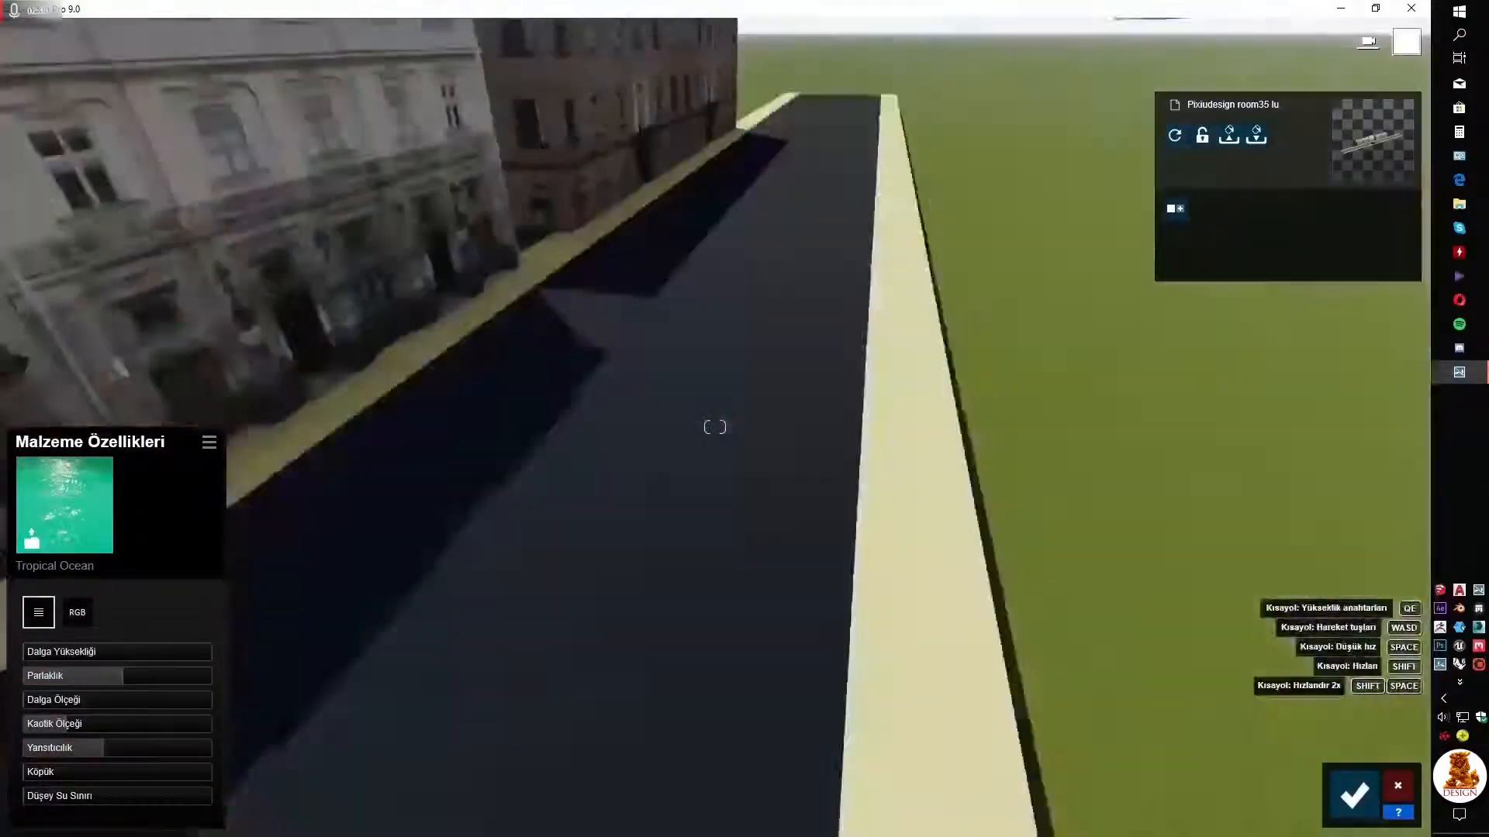
click(64, 504)
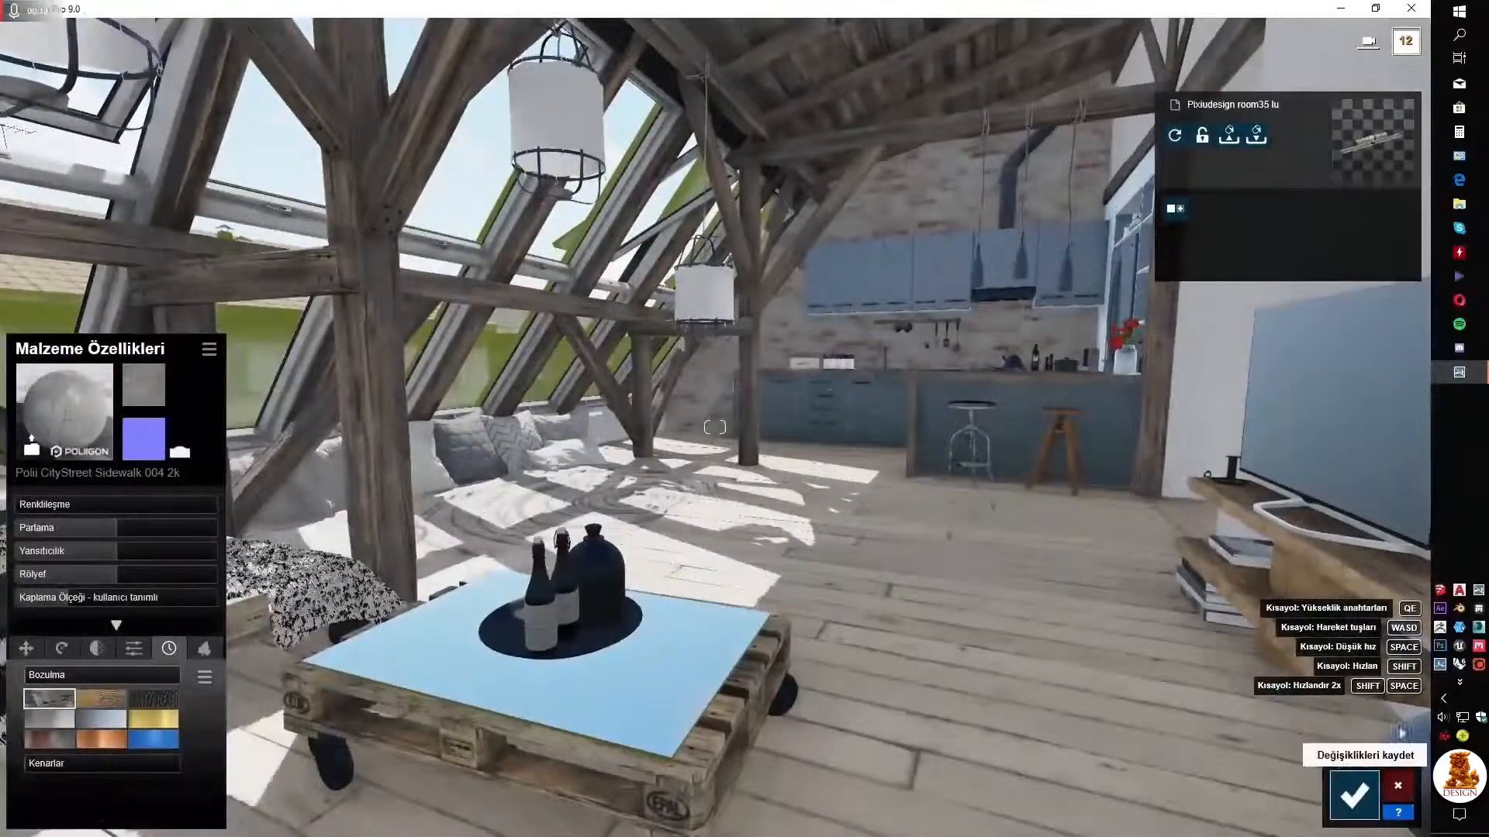
click(1353, 795)
Store a photo view of the loft with the coffee table in front and apply the Interior style to it
click(1398, 723)
mouse_move(1047, 482)
right_down()
mouse_move(1008, 465)
mouse_move(1039, 496)
right_up()
drag(902, 592, 913, 593)
click(132, 81)
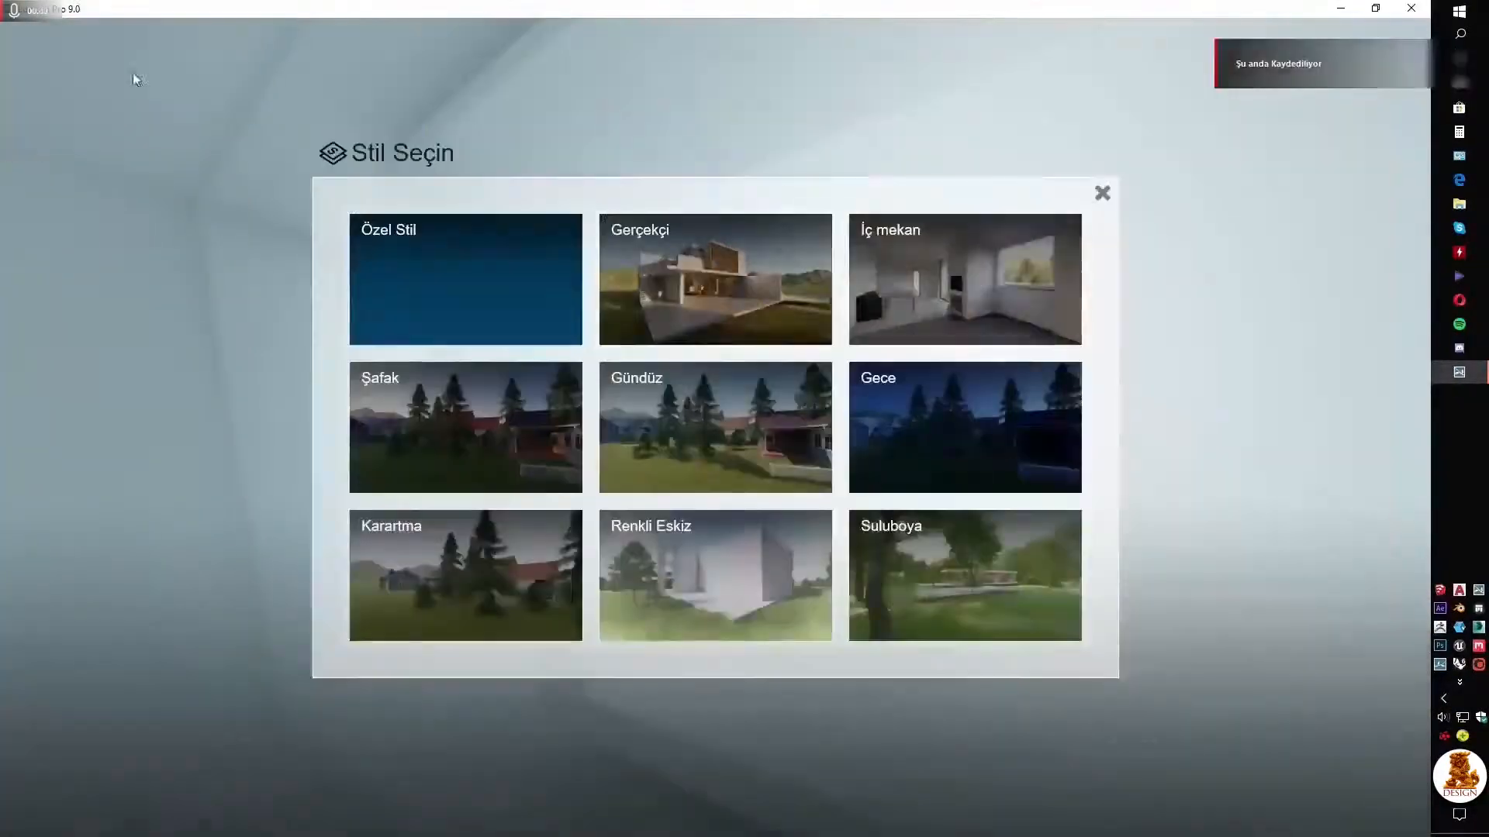
click(964, 280)
Add the Real Skies effect to the photo, choose a sky and adjust the effect's settings
click(22, 145)
click(87, 232)
click(440, 340)
click(232, 343)
drag(132, 273, 122, 317)
click(62, 230)
click(714, 304)
click(62, 229)
click(594, 173)
click(901, 312)
drag(133, 295, 162, 296)
click(22, 181)
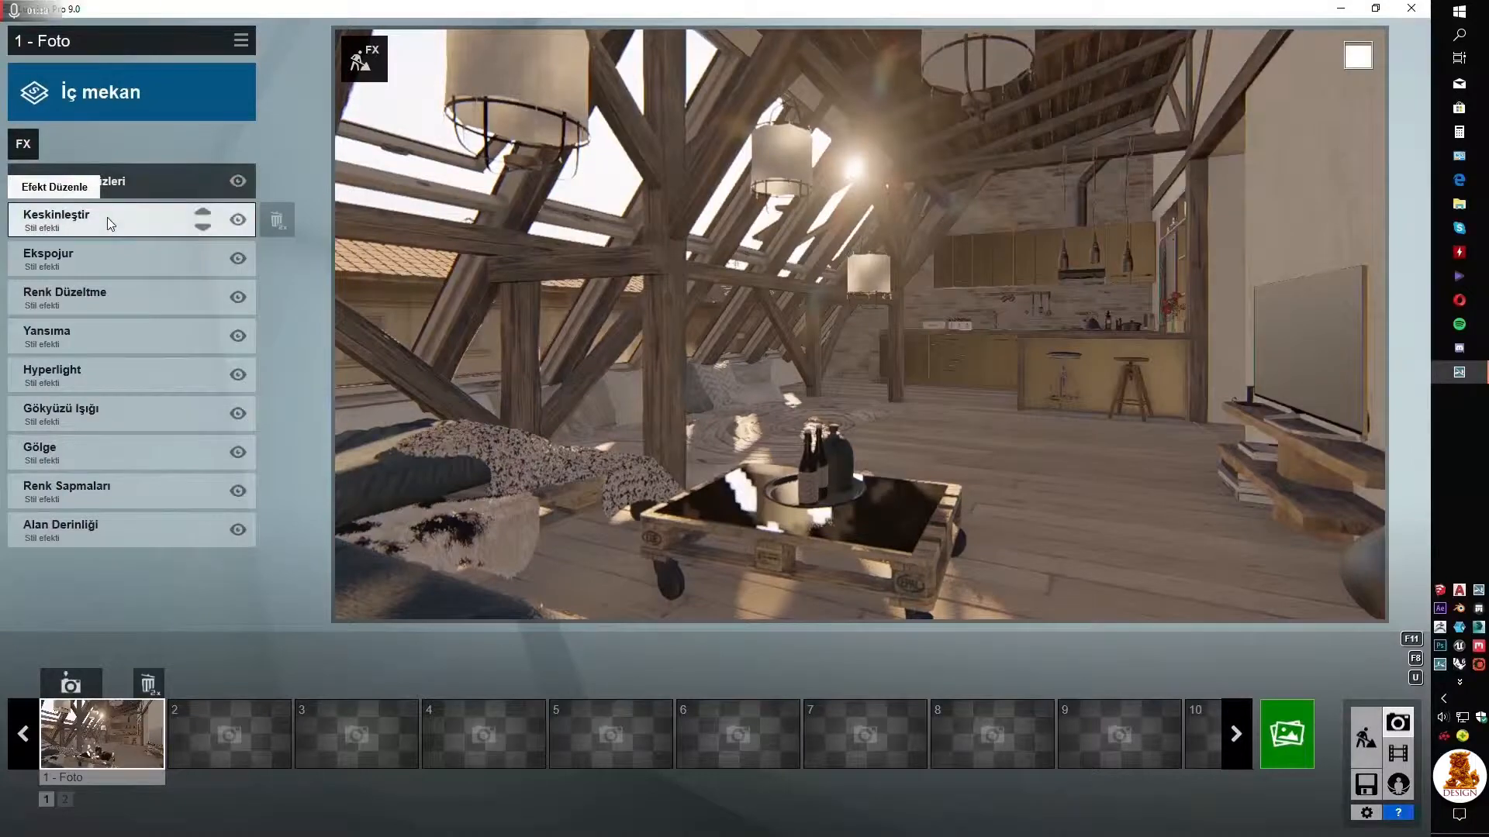
Fine-tune the photo's Sharpen and Exposure effects
click(108, 218)
drag(16, 214, 23, 215)
click(22, 182)
click(81, 260)
click(21, 182)
Raise the temperature in the Color Correction effect and set its saturation to 1.1
drag(132, 214, 174, 213)
click(71, 296)
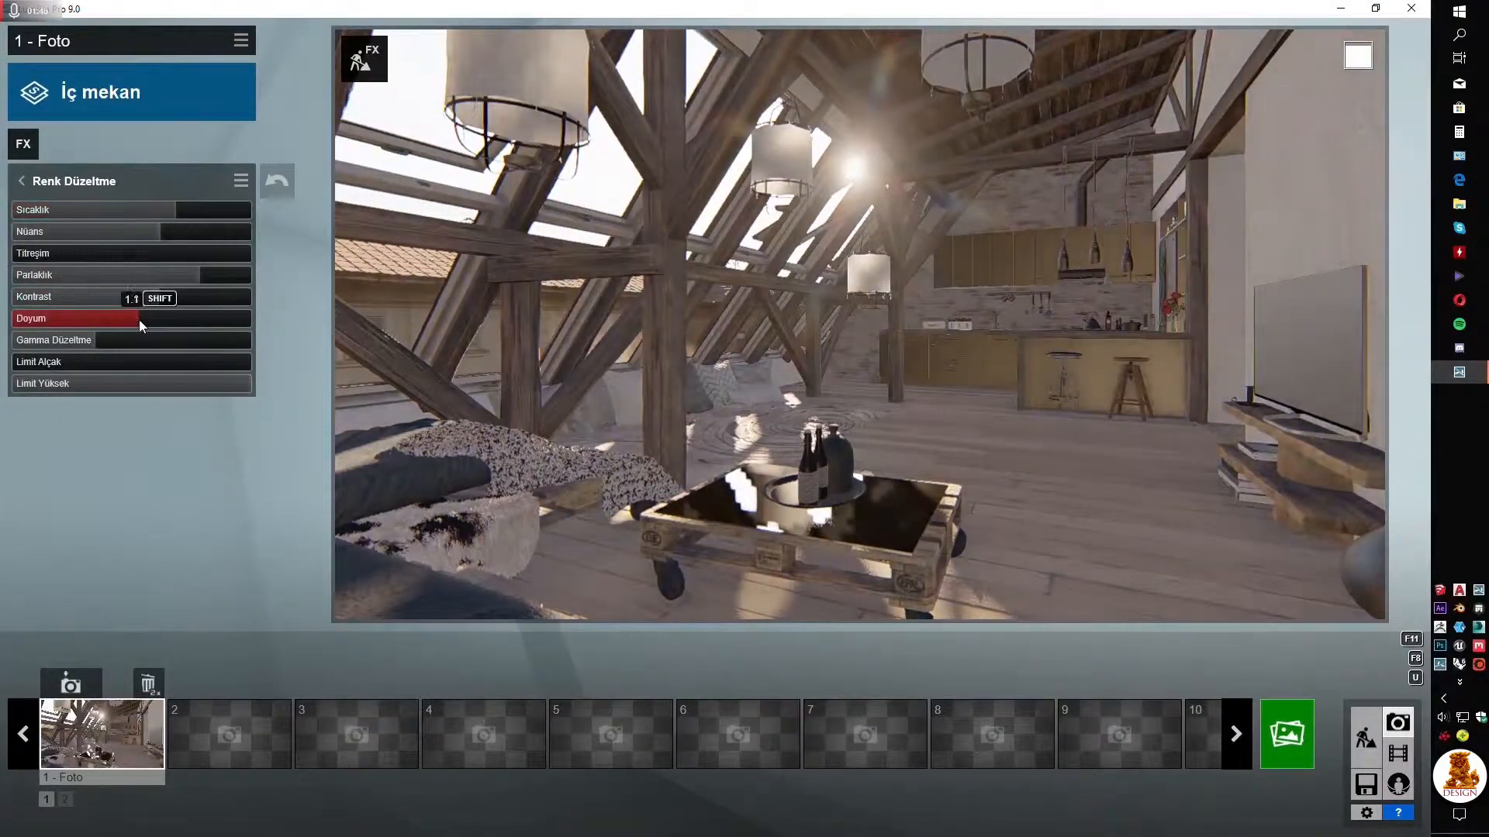
click(22, 181)
Edit the Reflection effect's planes and place a reflection plane on the slanted roof windows
click(70, 353)
click(59, 230)
click(33, 804)
click(1206, 664)
double_click(45, 803)
click(34, 803)
click(349, 217)
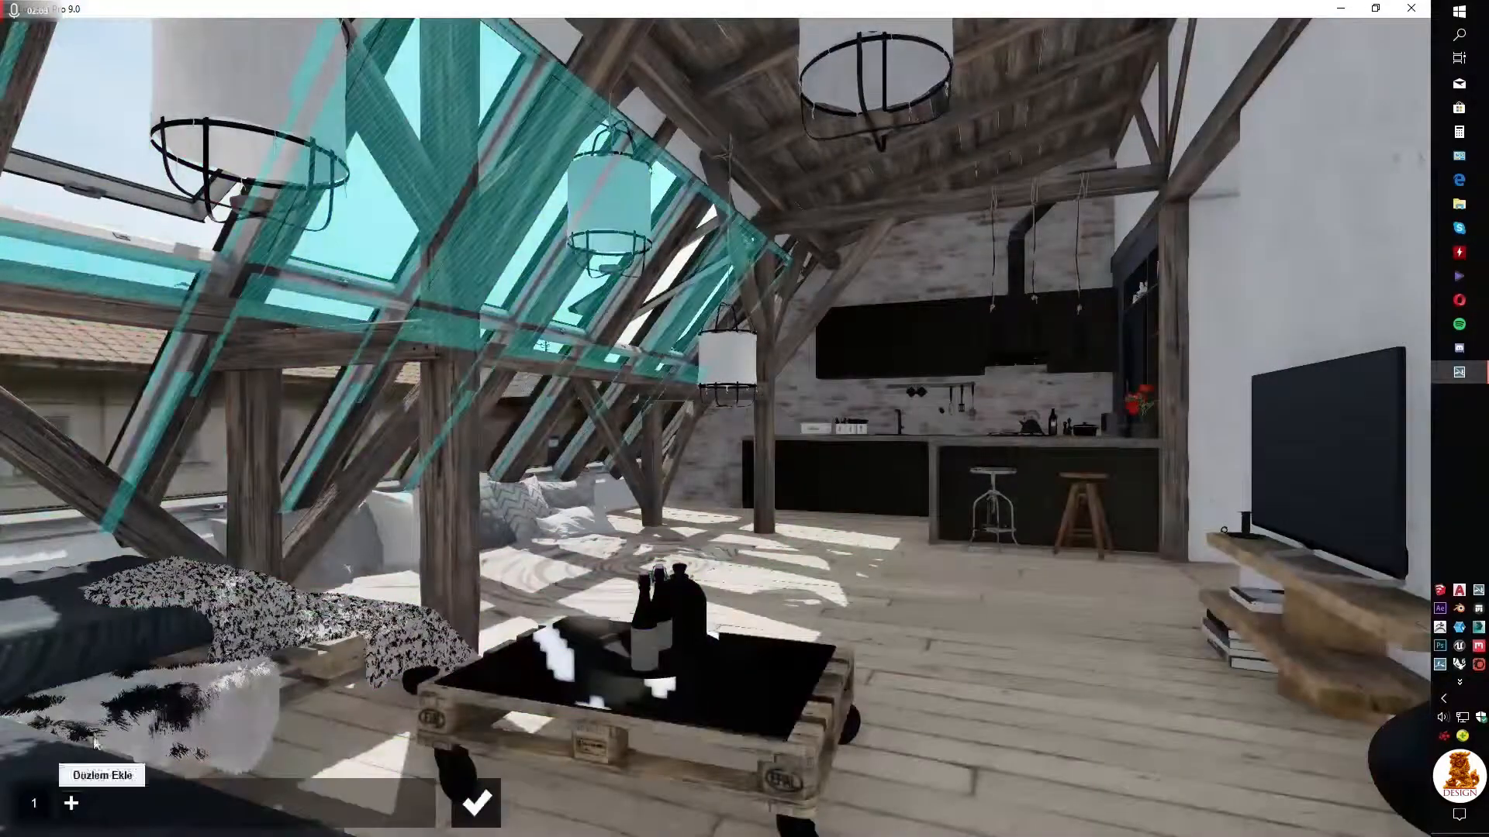
Add further reflection planes on the upper and lower kitchen cabinets, the bar front, the fridge and the TV screen
click(71, 803)
right_drag(682, 254, 629, 444)
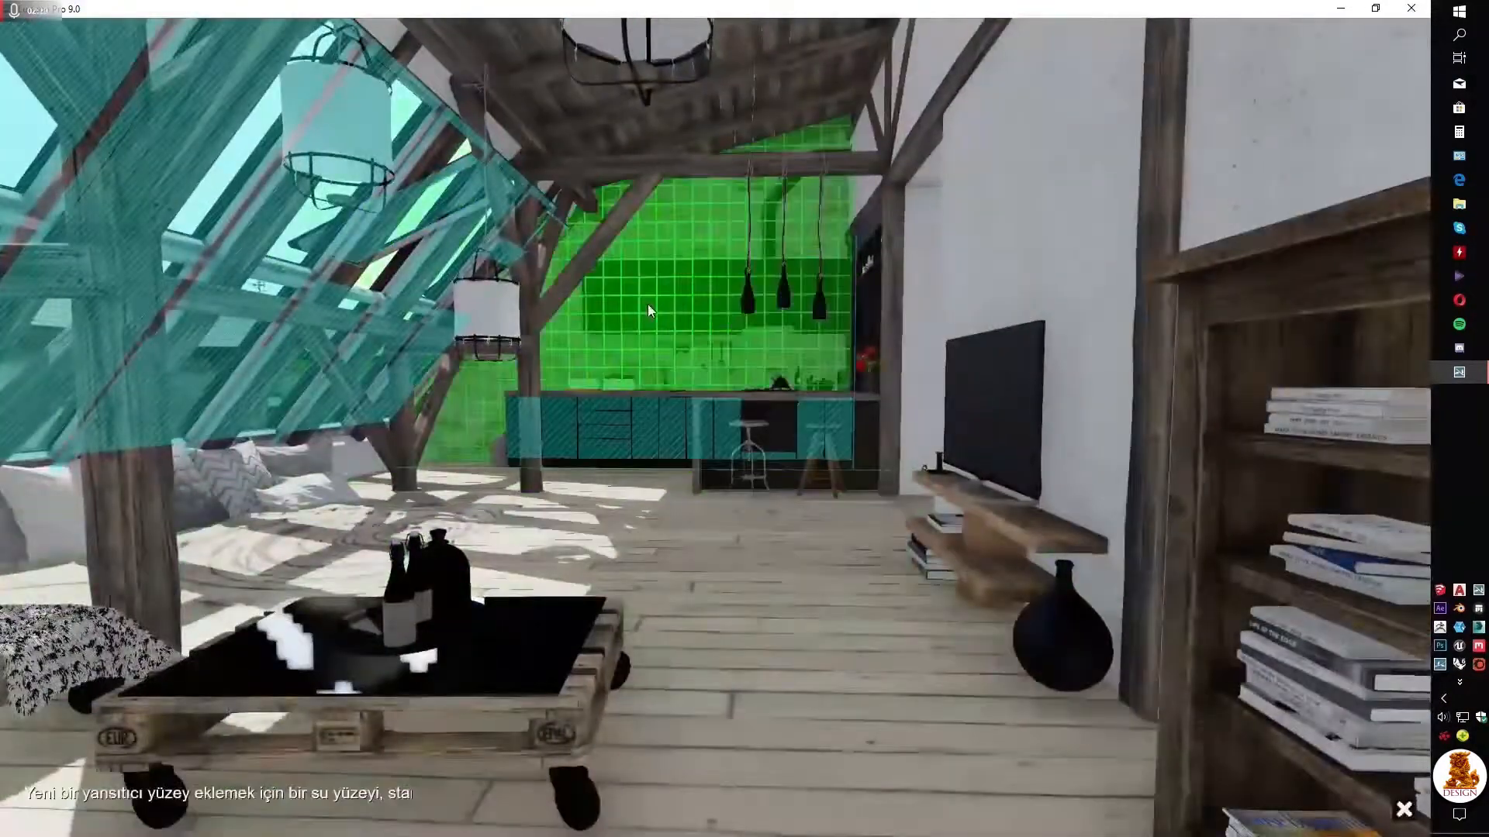
click(648, 304)
click(284, 803)
click(994, 411)
click(327, 803)
click(519, 643)
click(367, 803)
click(799, 589)
click(909, 422)
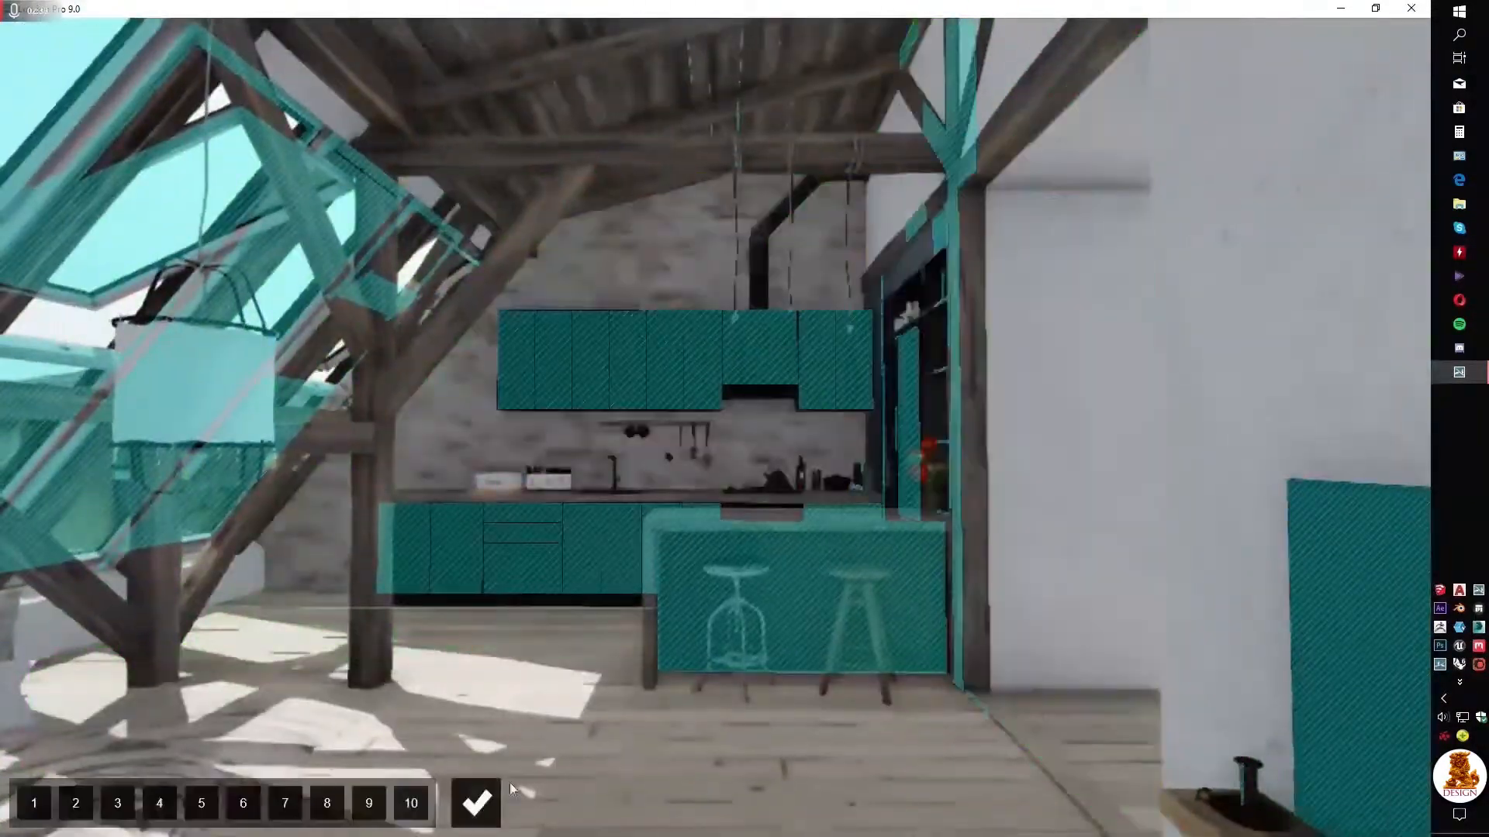
click(479, 801)
Set the Sky Light brightness to 0.6 and its render quality to Ultra
click(211, 337)
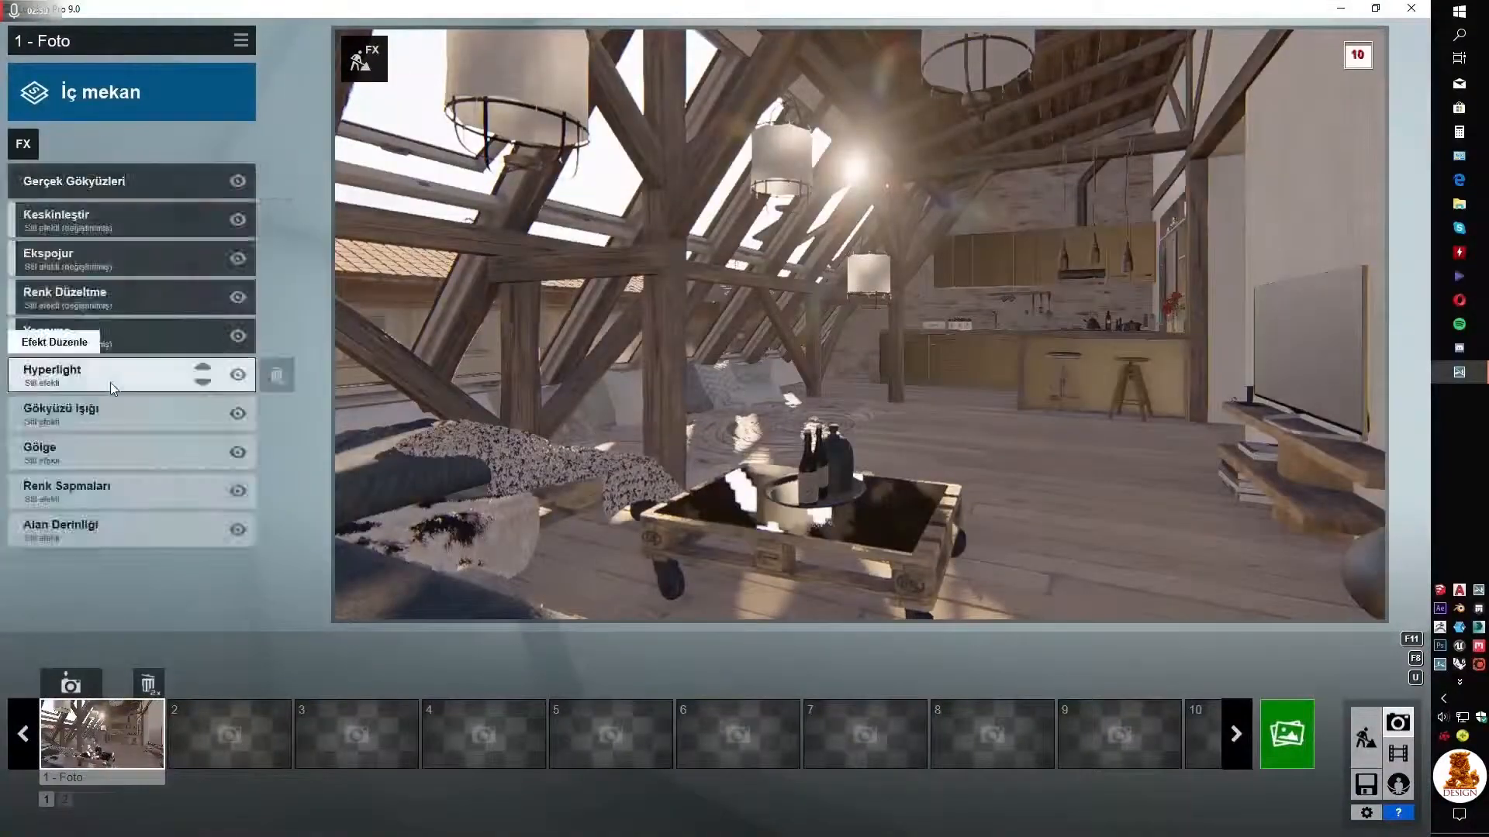
click(137, 422)
drag(159, 217, 71, 213)
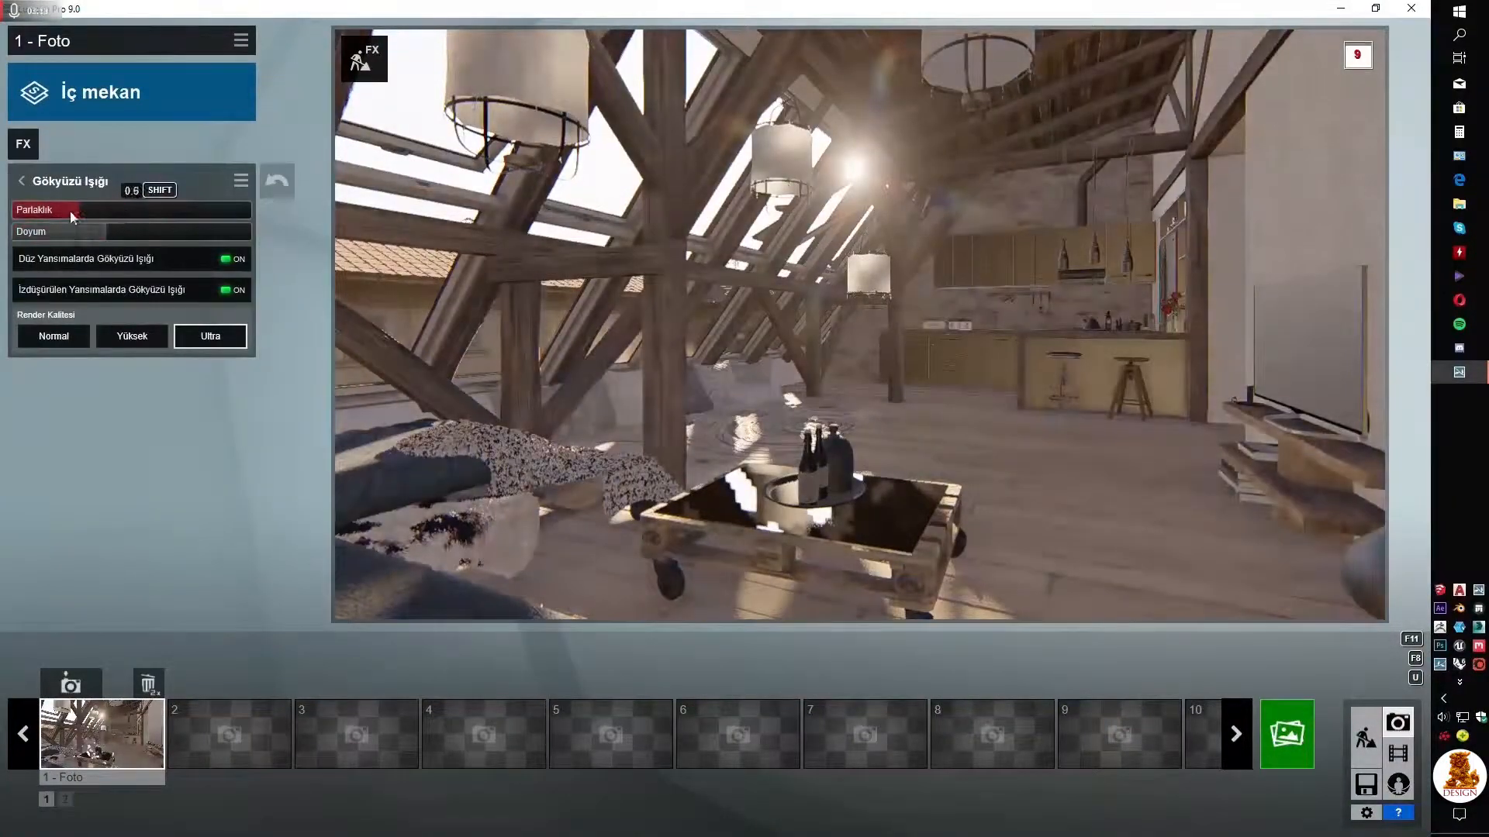
click(22, 183)
In the Shadow effect, raise Omnishadow to its maximum, slightly increase brightness and set coloring to 1.1
click(137, 390)
drag(203, 303, 251, 301)
drag(23, 253, 45, 253)
drag(193, 239, 186, 248)
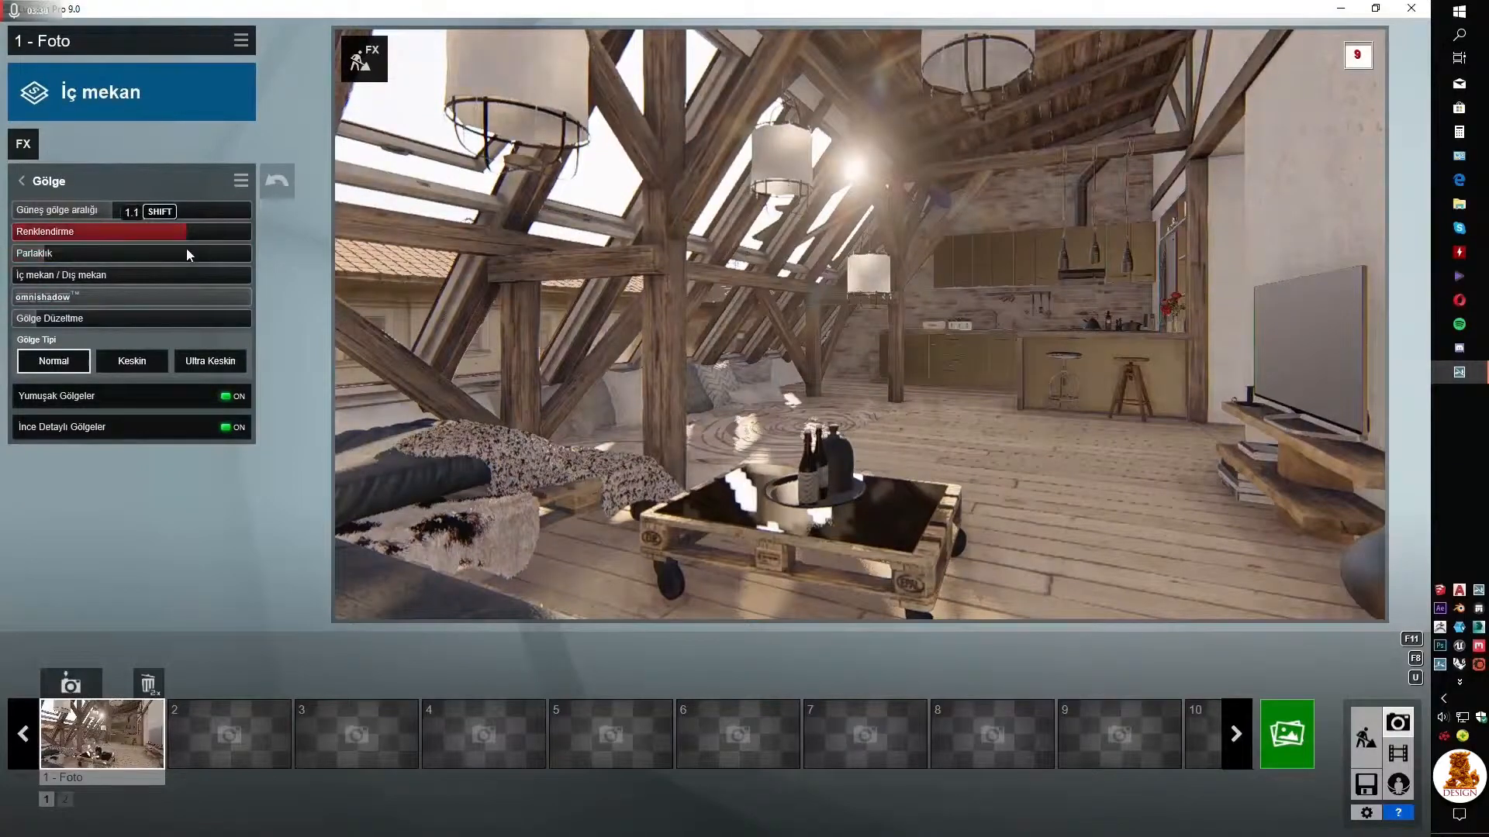
click(22, 182)
Set the Depth of Field focus point in the scene and the sharp area size to 2.0 m
click(136, 530)
click(80, 354)
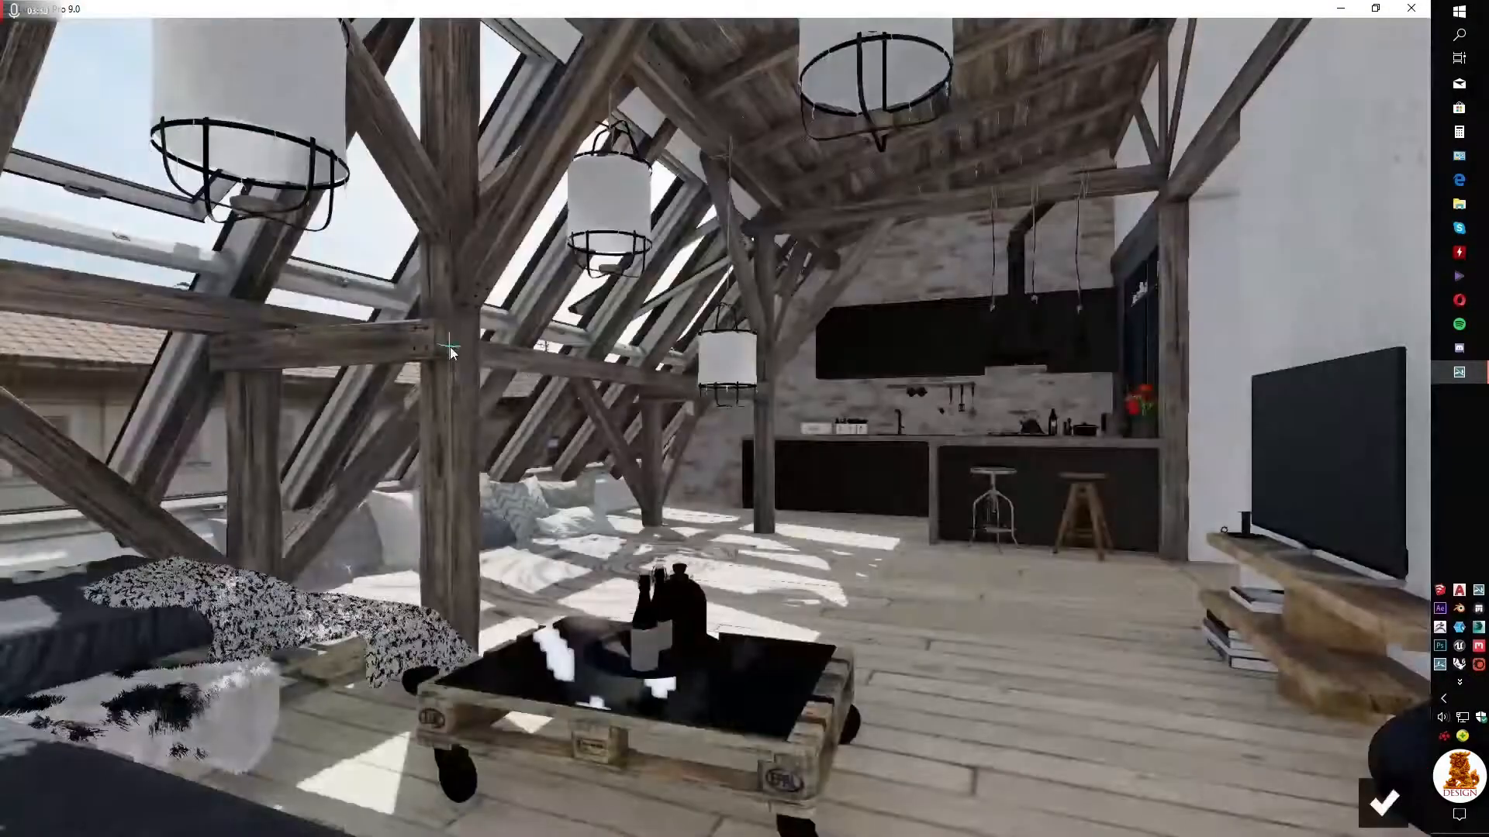
click(1385, 804)
drag(71, 215, 34, 272)
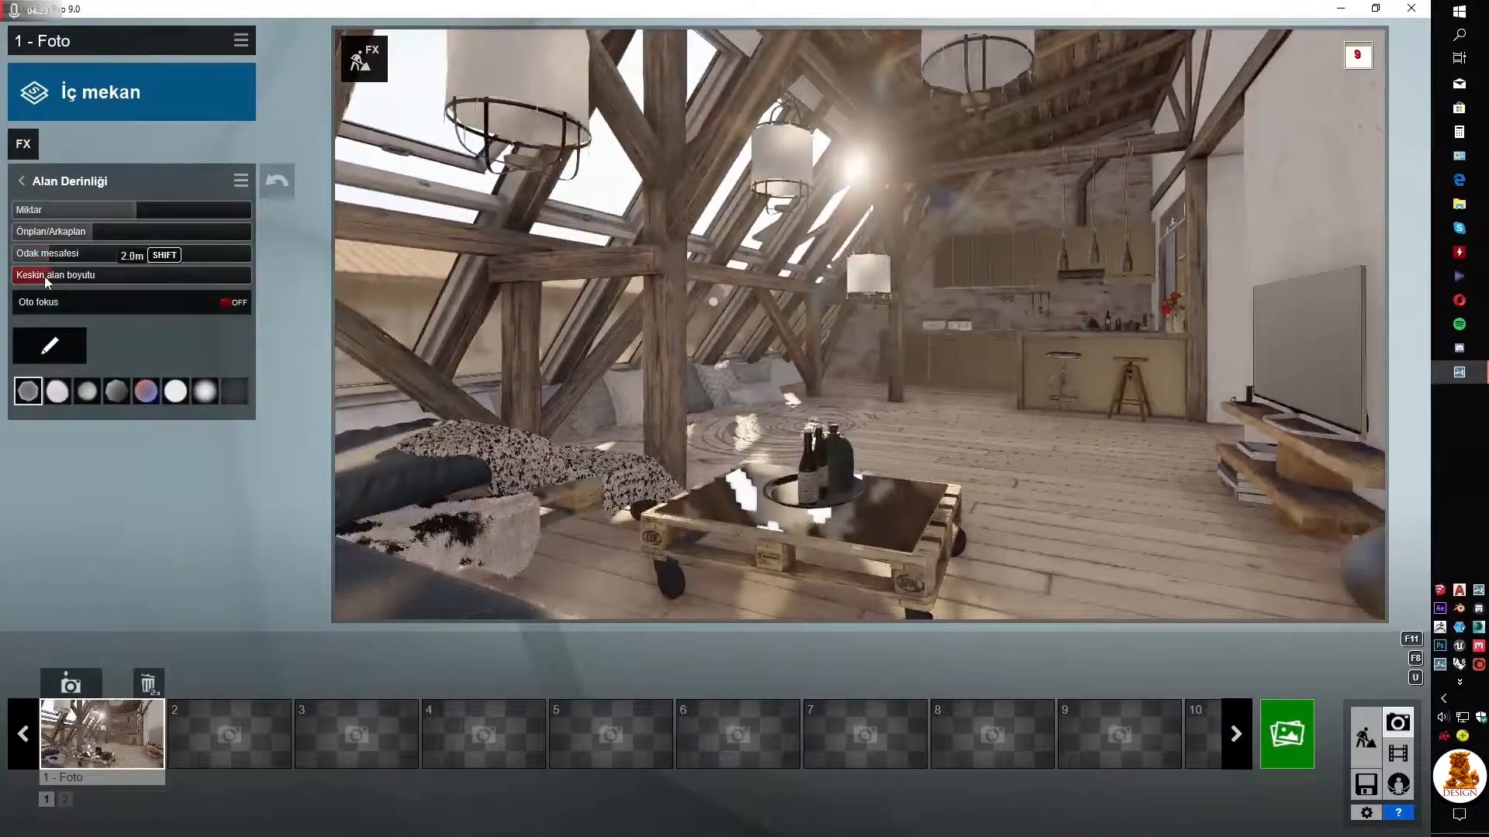
Fine-tune the Depth of Field sharp area size, then lower the Volumetric Sunlight brightness and adjust its range
drag(79, 272, 45, 268)
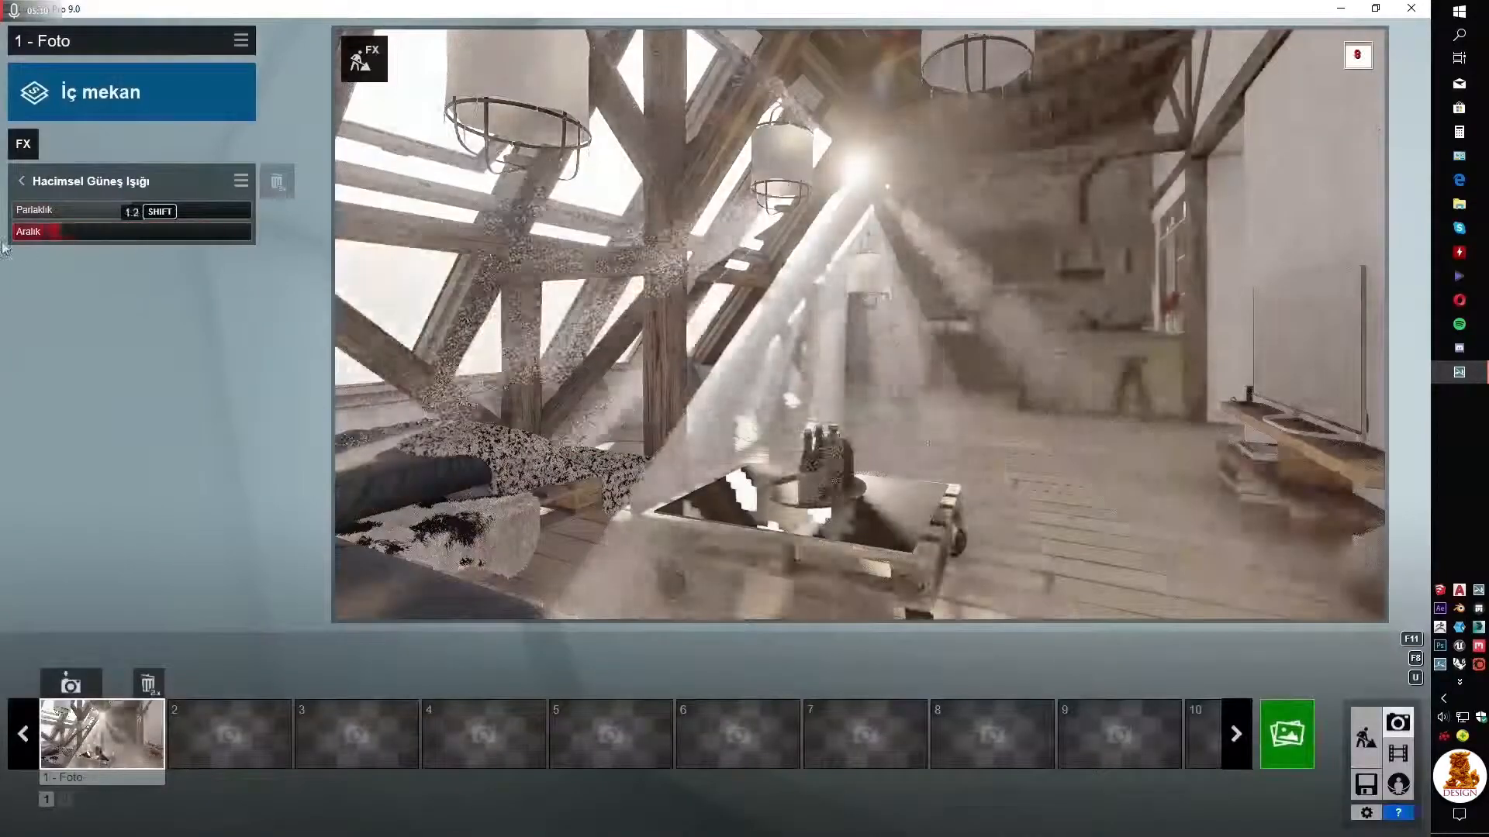
drag(60, 212, 13, 214)
drag(59, 233, 78, 232)
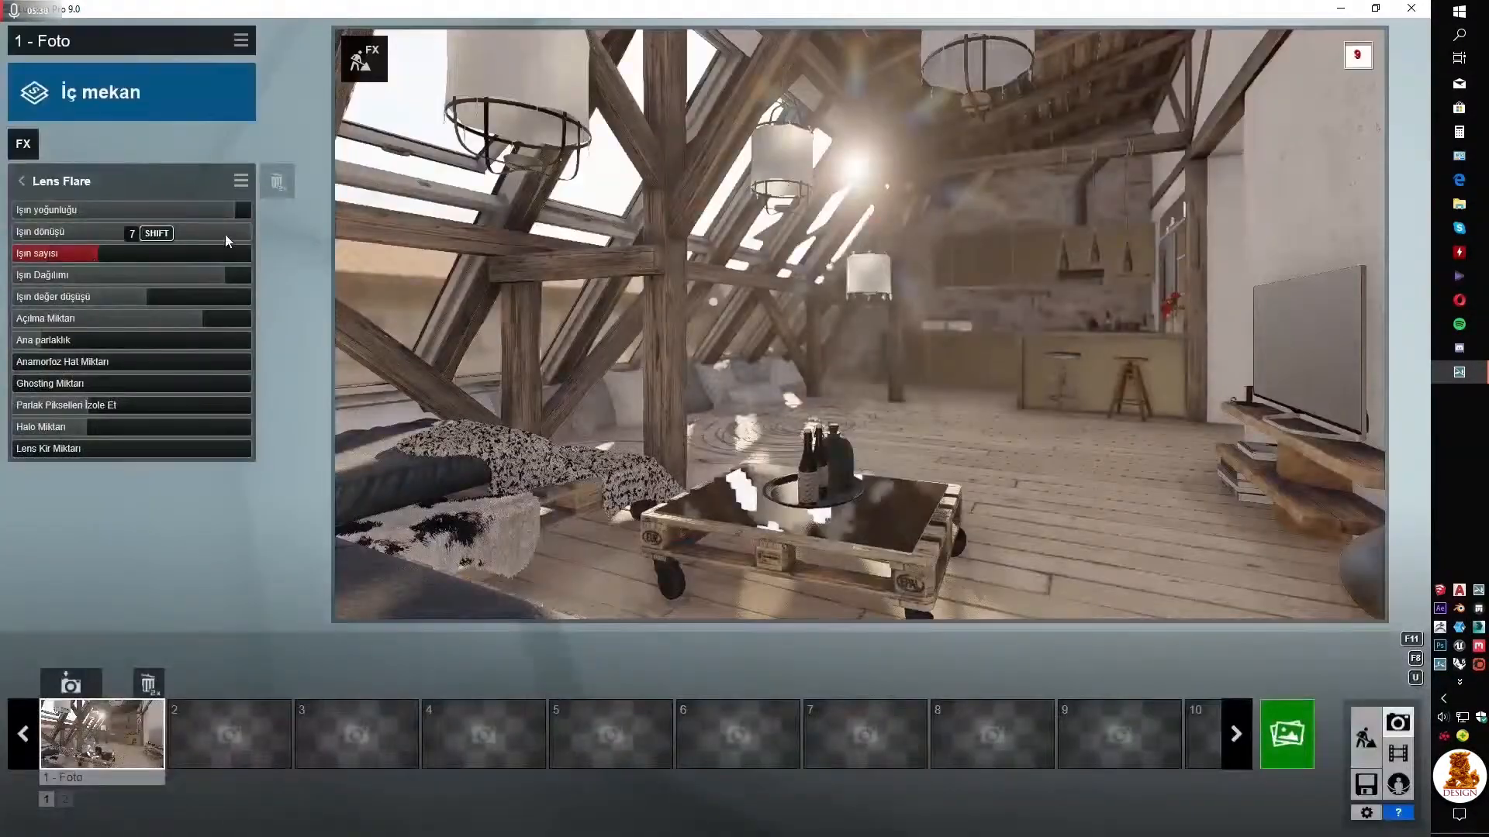
In the Lens Flare effect, lower the streak spread, bloom amount and lens dirt, and slightly raise the streak falloff
drag(178, 284, 12, 277)
drag(147, 297, 166, 297)
drag(202, 318, 152, 321)
drag(40, 340, 44, 342)
drag(192, 449, 38, 454)
Add the 2-Point Perspective effect to the photo and enable it
click(33, 147)
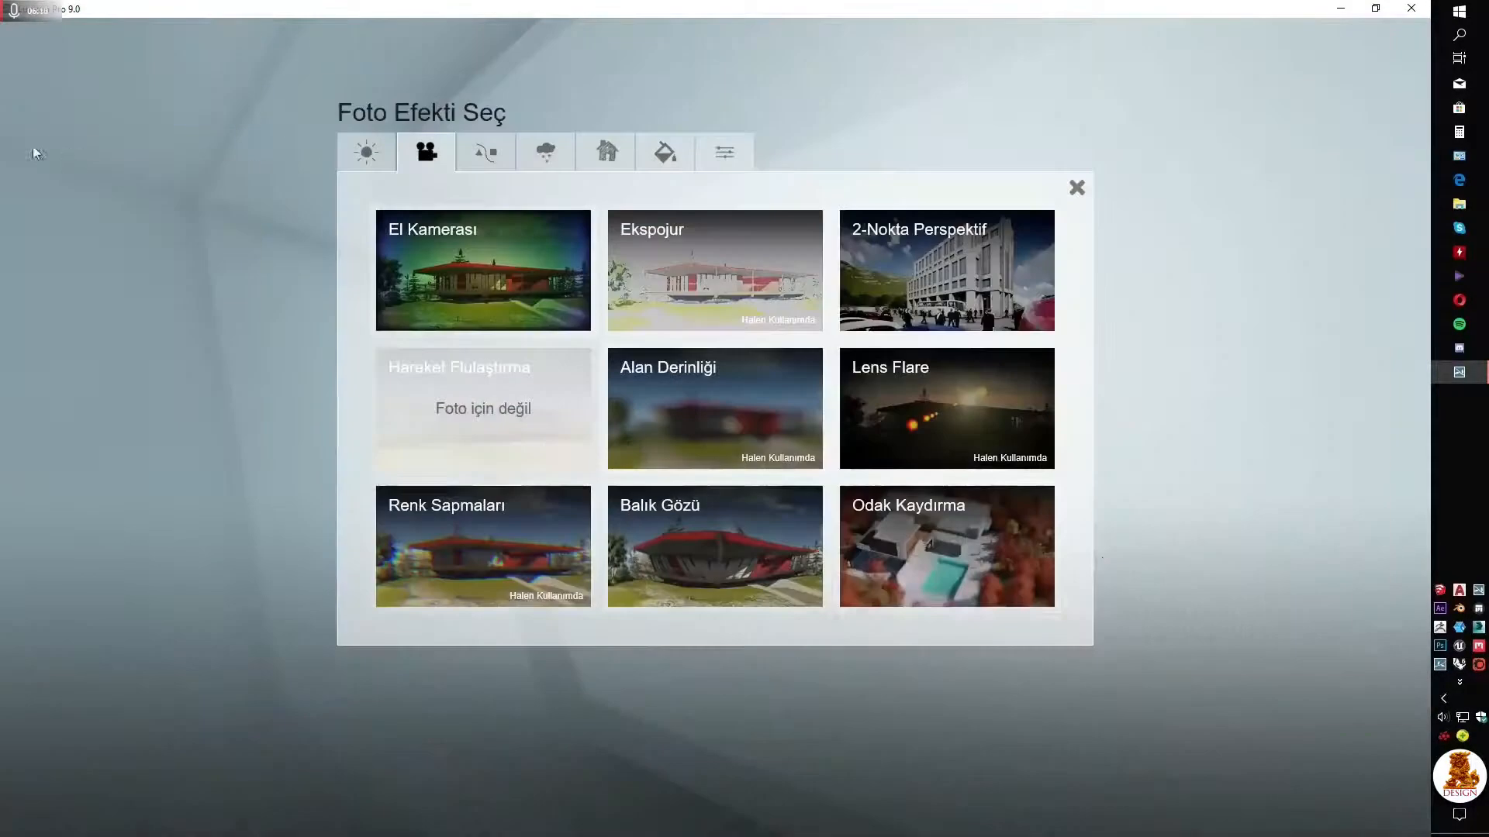
click(996, 293)
click(229, 215)
Add the Precipitation effect, raise particle quality and plant blocking, reduce particle size, and set the added fog to 0.0
click(28, 145)
click(486, 151)
click(546, 150)
click(483, 408)
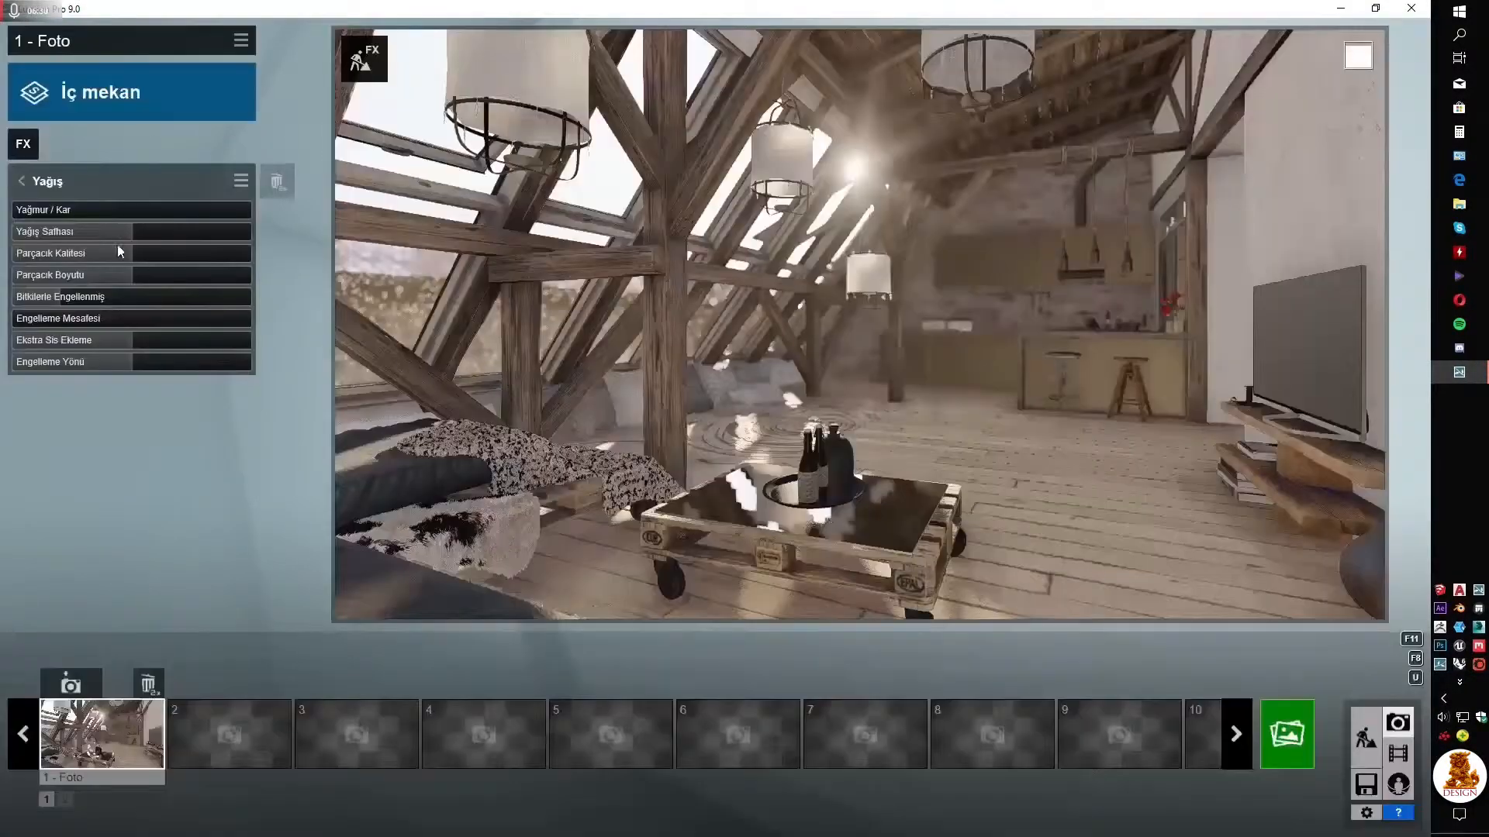
drag(231, 256, 179, 297)
drag(139, 318, 88, 321)
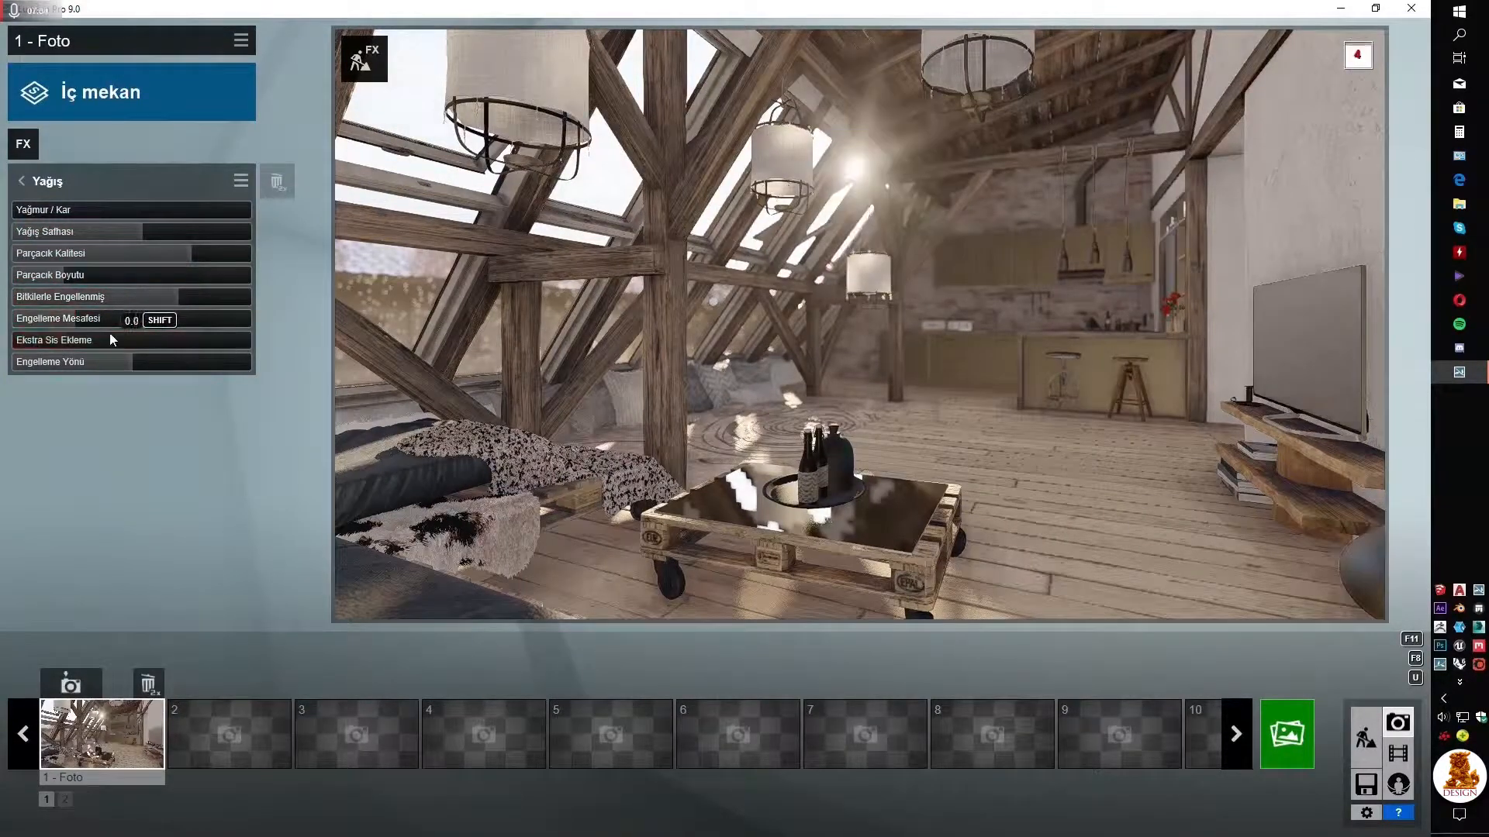
Add the Outlines effect to the photo and set its outline density to 0.0
click(23, 143)
click(23, 144)
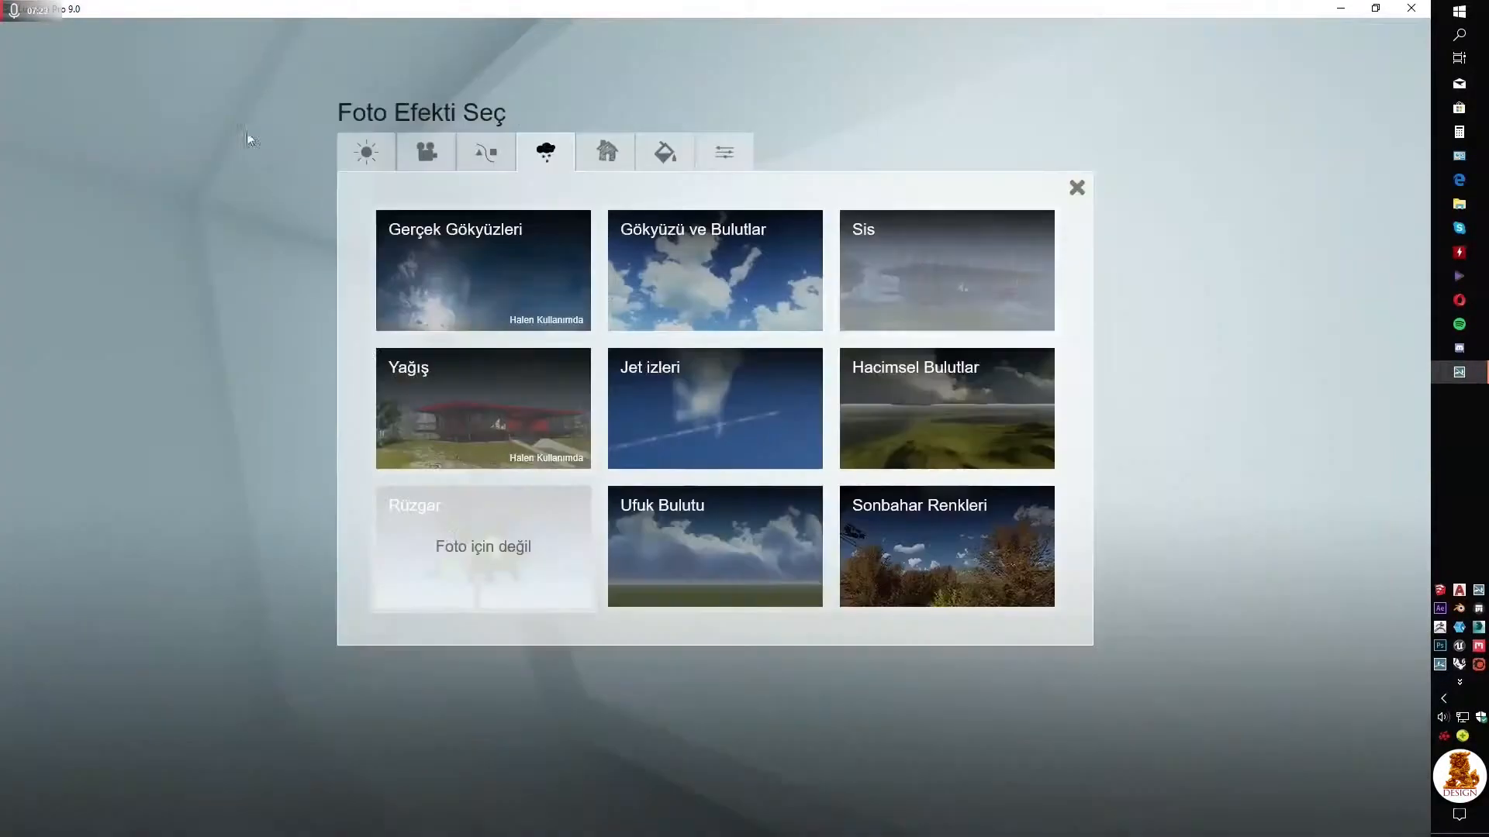
click(605, 153)
click(714, 405)
drag(132, 255, 1, 254)
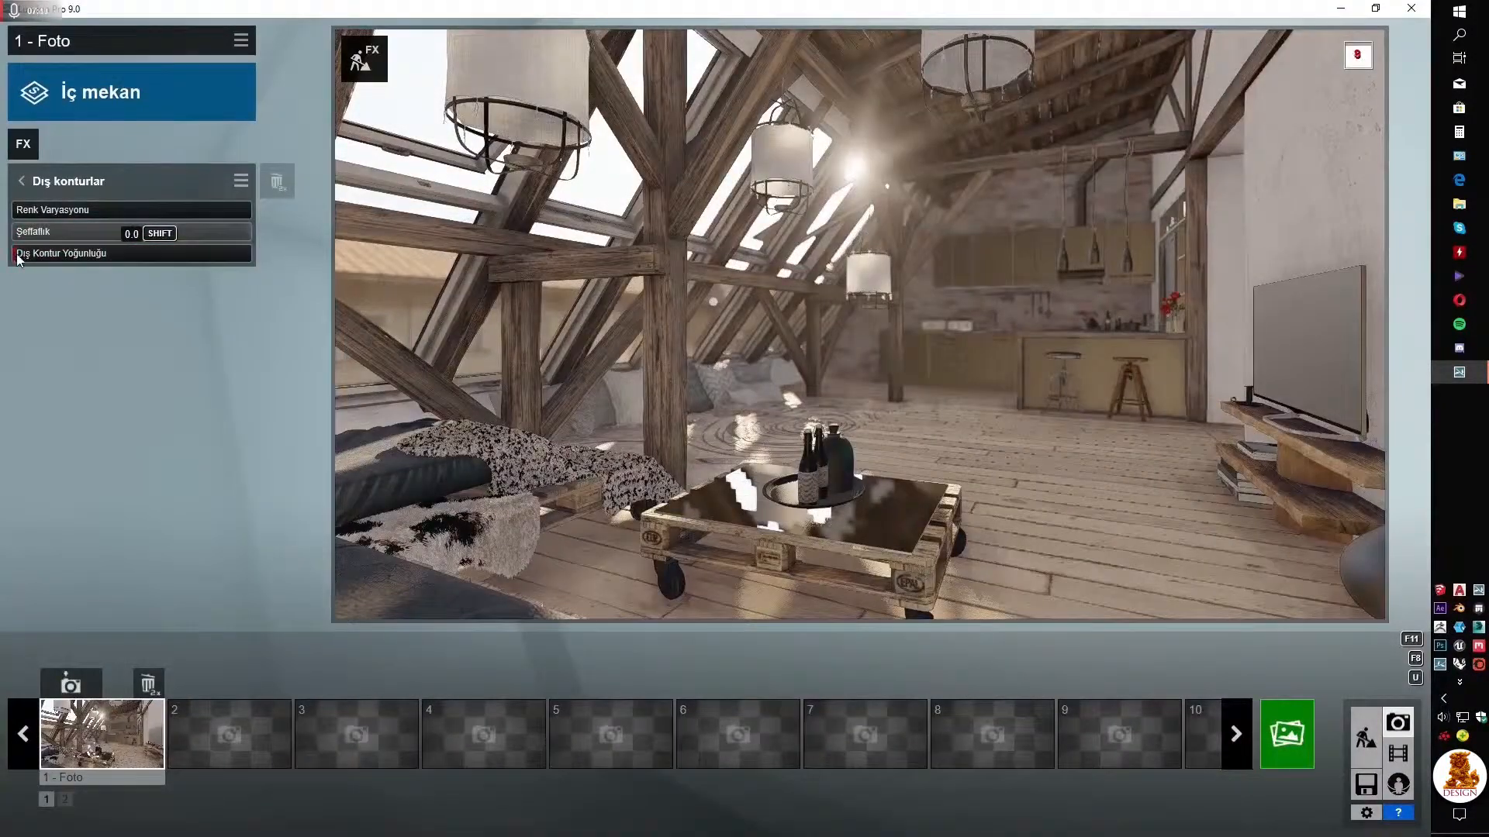
Add the Bleach effect to the photo and set its amount to 0.0
click(23, 144)
click(665, 153)
click(914, 547)
drag(117, 211, 21, 210)
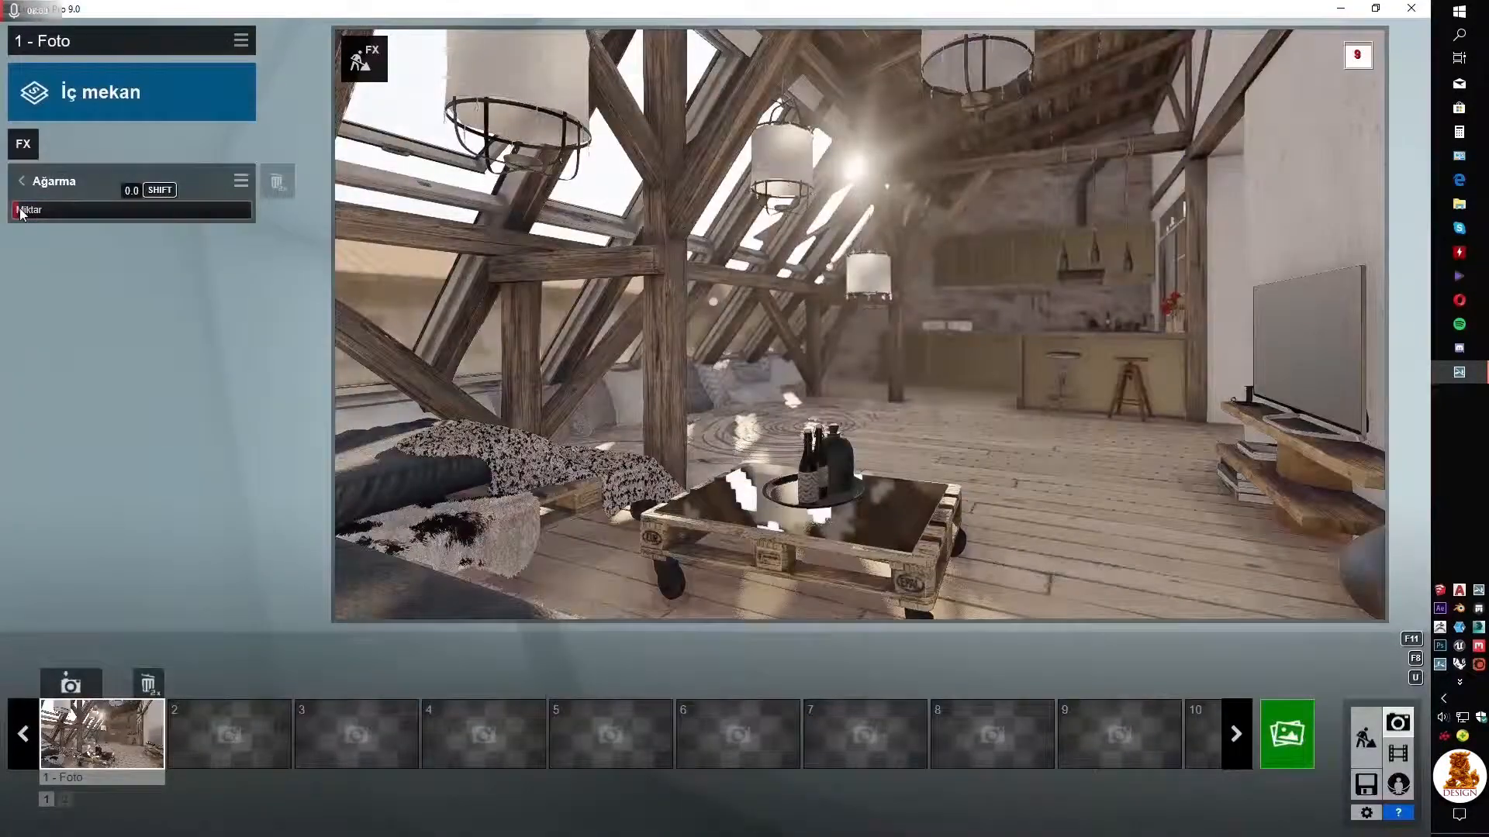
click(24, 143)
click(725, 153)
click(1075, 188)
Render the current photo at Print resolution 3840x2160 and save it as room35_r1
click(1280, 734)
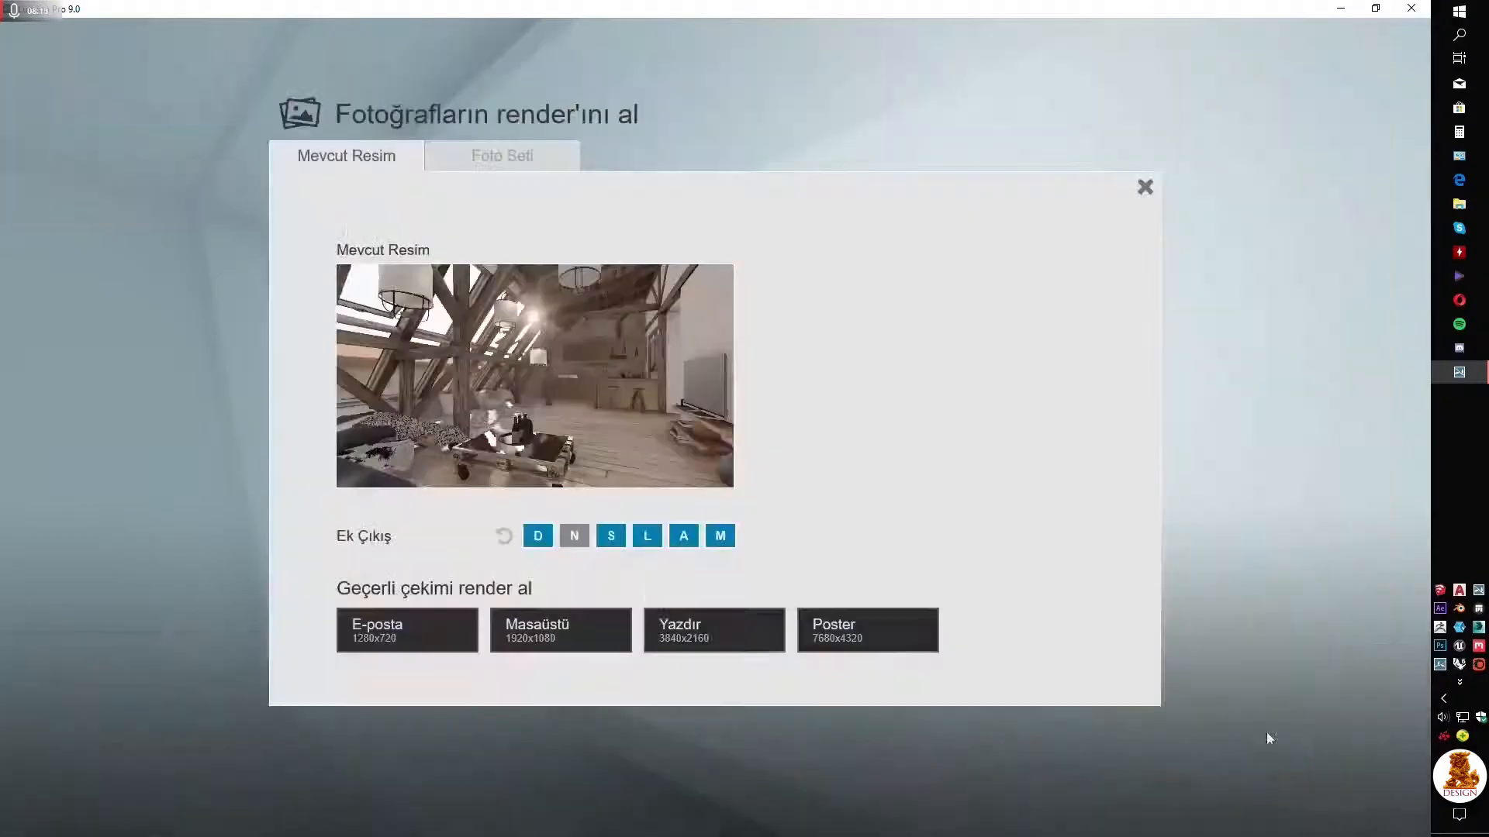
click(737, 637)
text(room)
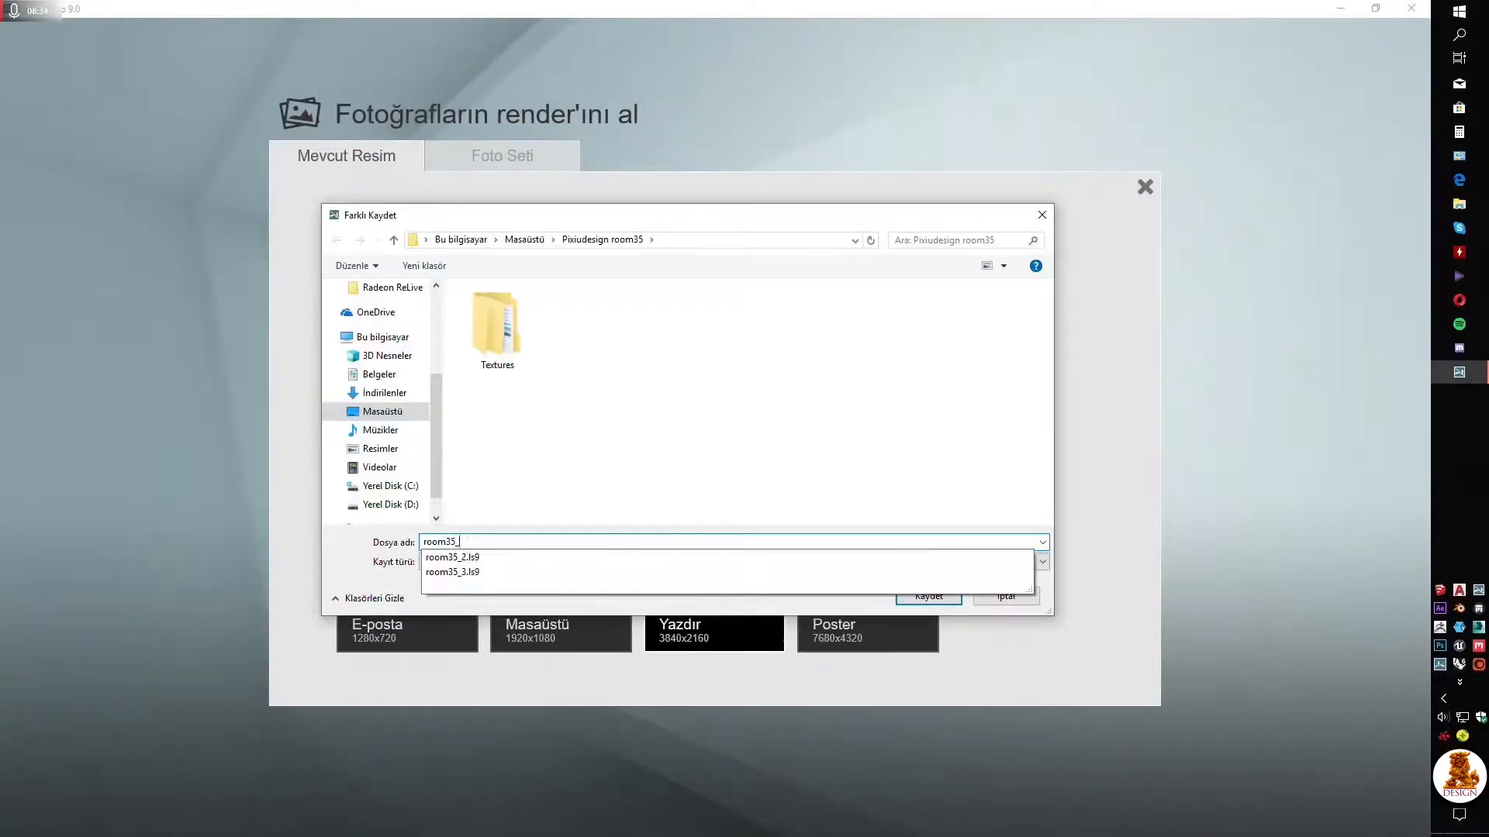
text(35_)
key(Return)
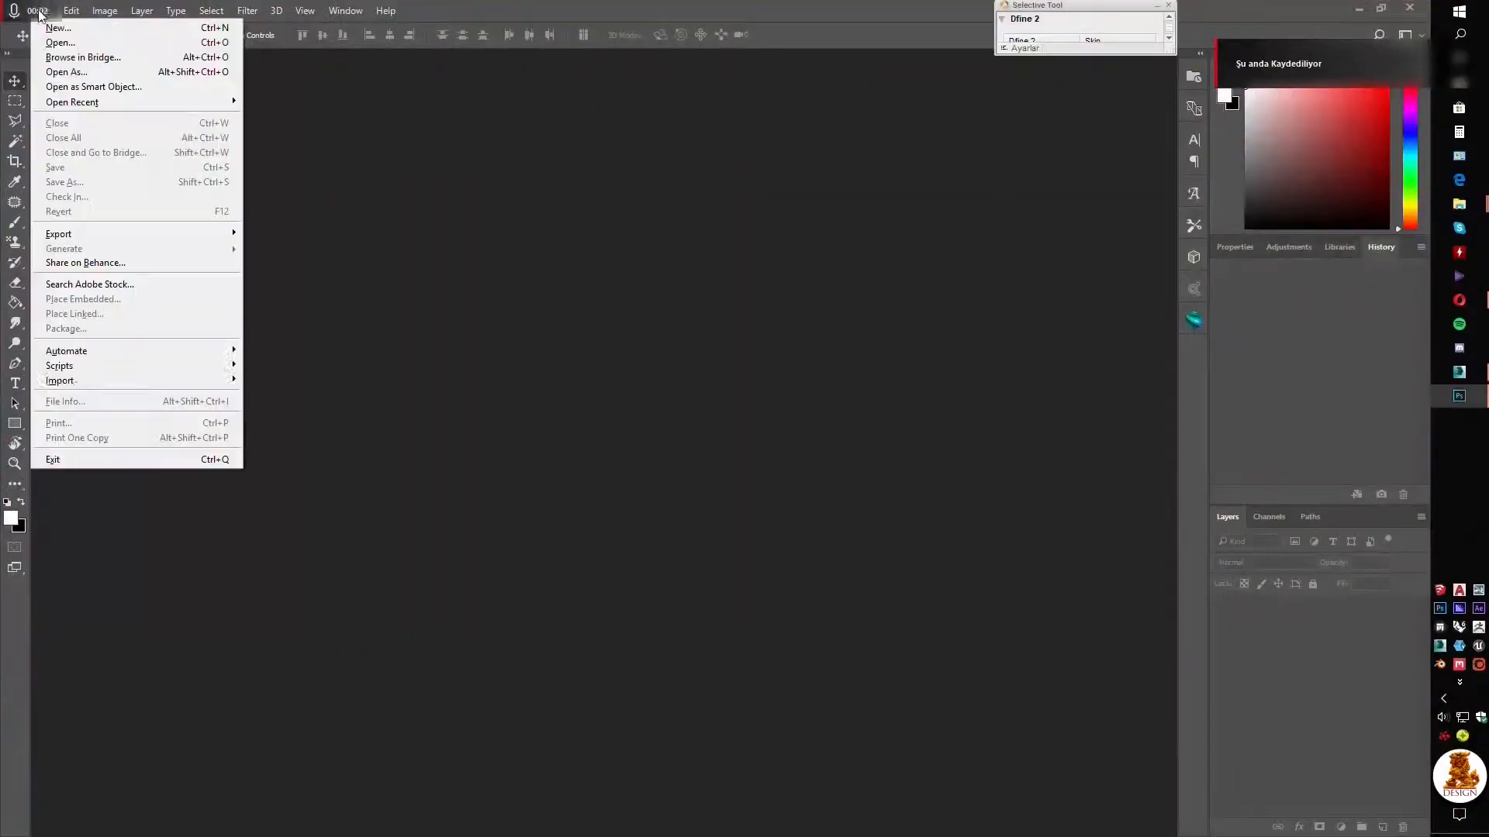
In Photoshop, load the folder containing the room35_r1 render and its Depth, Lighting, MatID and Specular passes as stacked layers
mouse_move(93, 366)
click(313, 465)
click(643, 347)
click(647, 371)
click(771, 372)
click(666, 507)
click(741, 578)
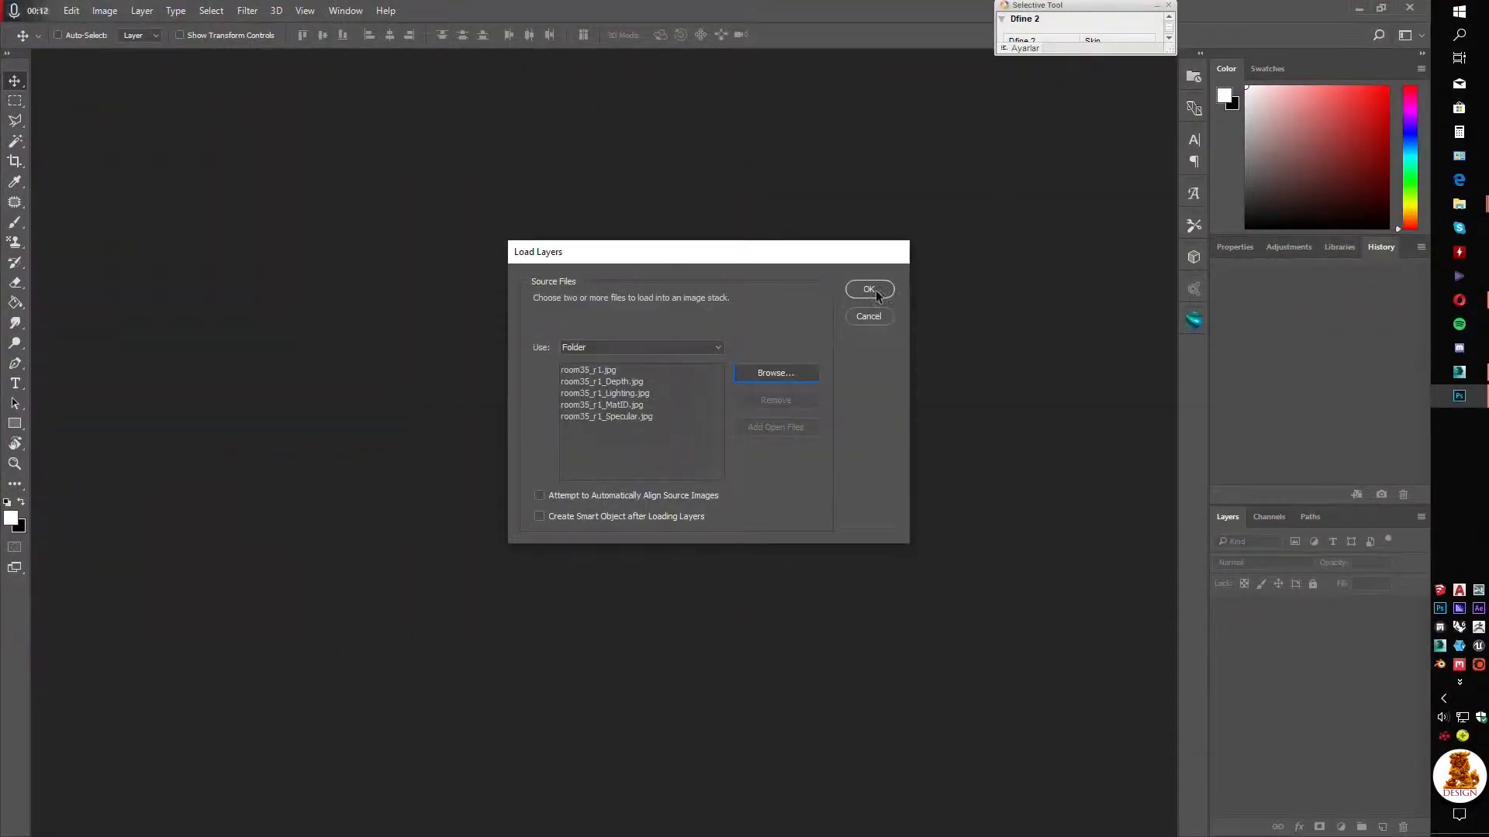
click(869, 290)
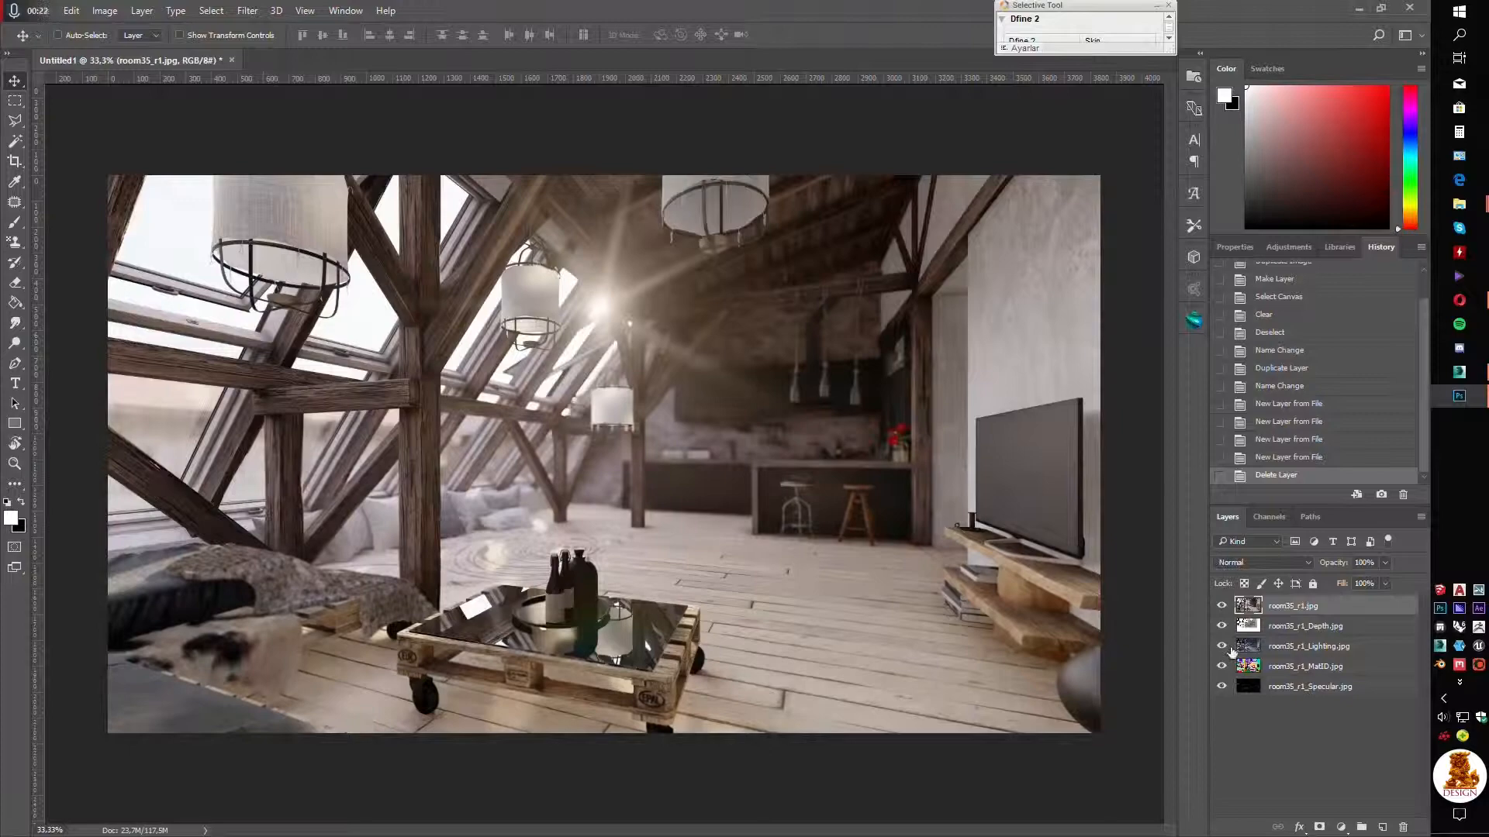
Move the Lighting layer to the top with Soft Light blending and 50% opacity, and compare the image with and without it
drag(1290, 648, 1290, 600)
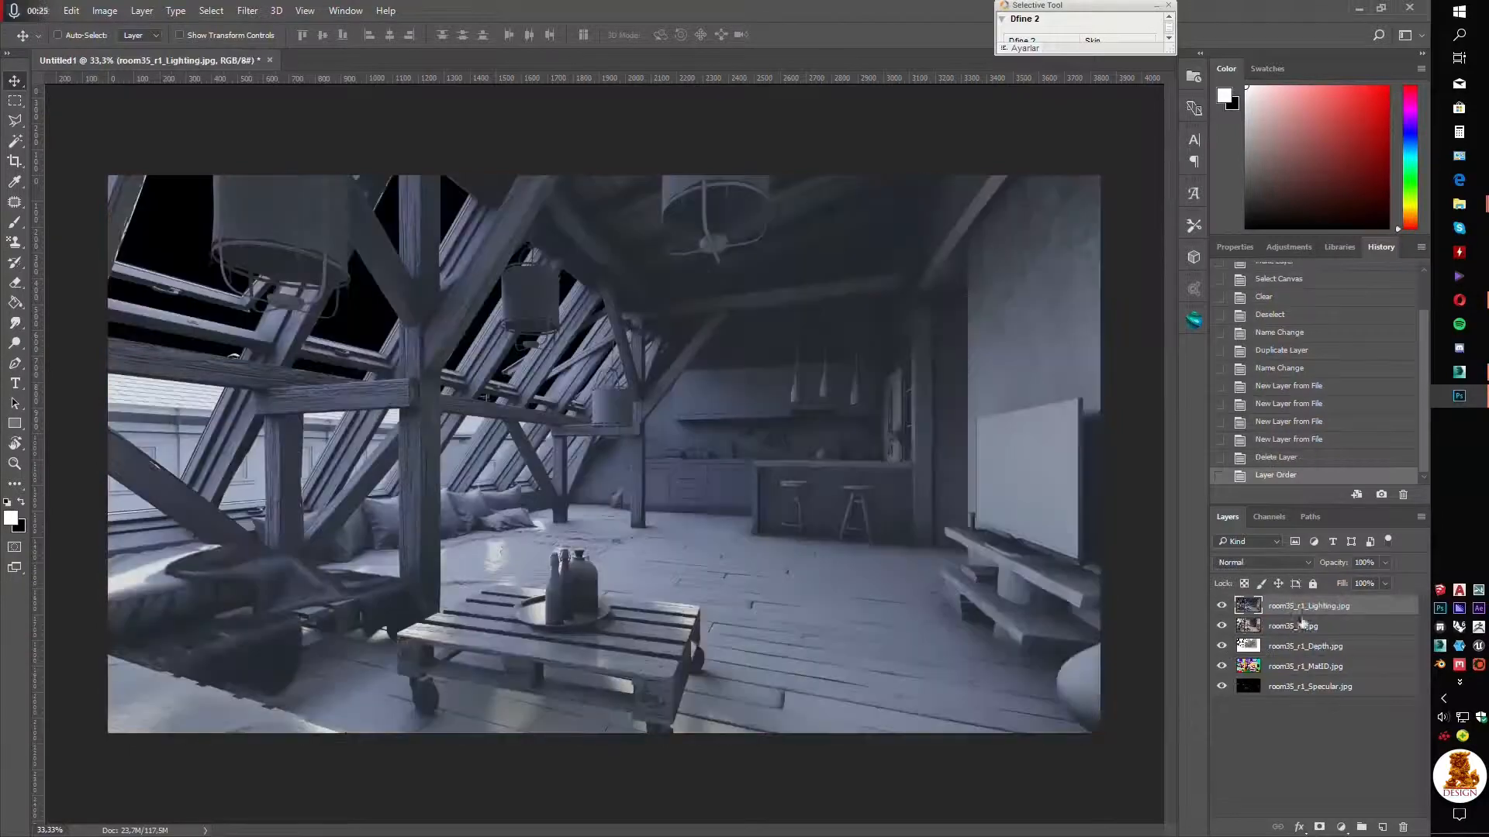
click(1292, 562)
scroll(1292, 563, down, 10)
scroll(1292, 563, down, 3)
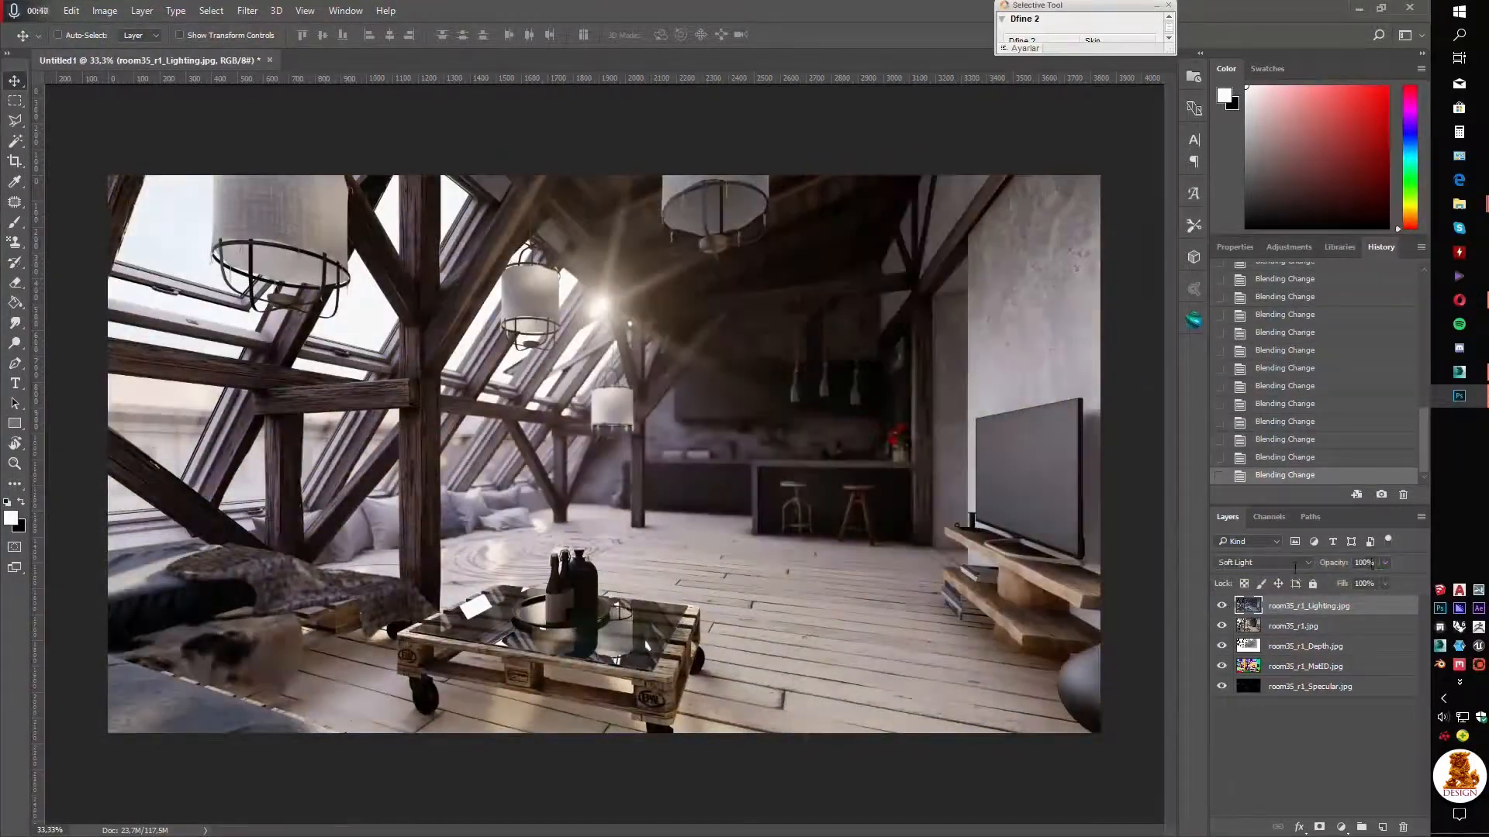
drag(1372, 563, 1296, 585)
text(50)
key(Return)
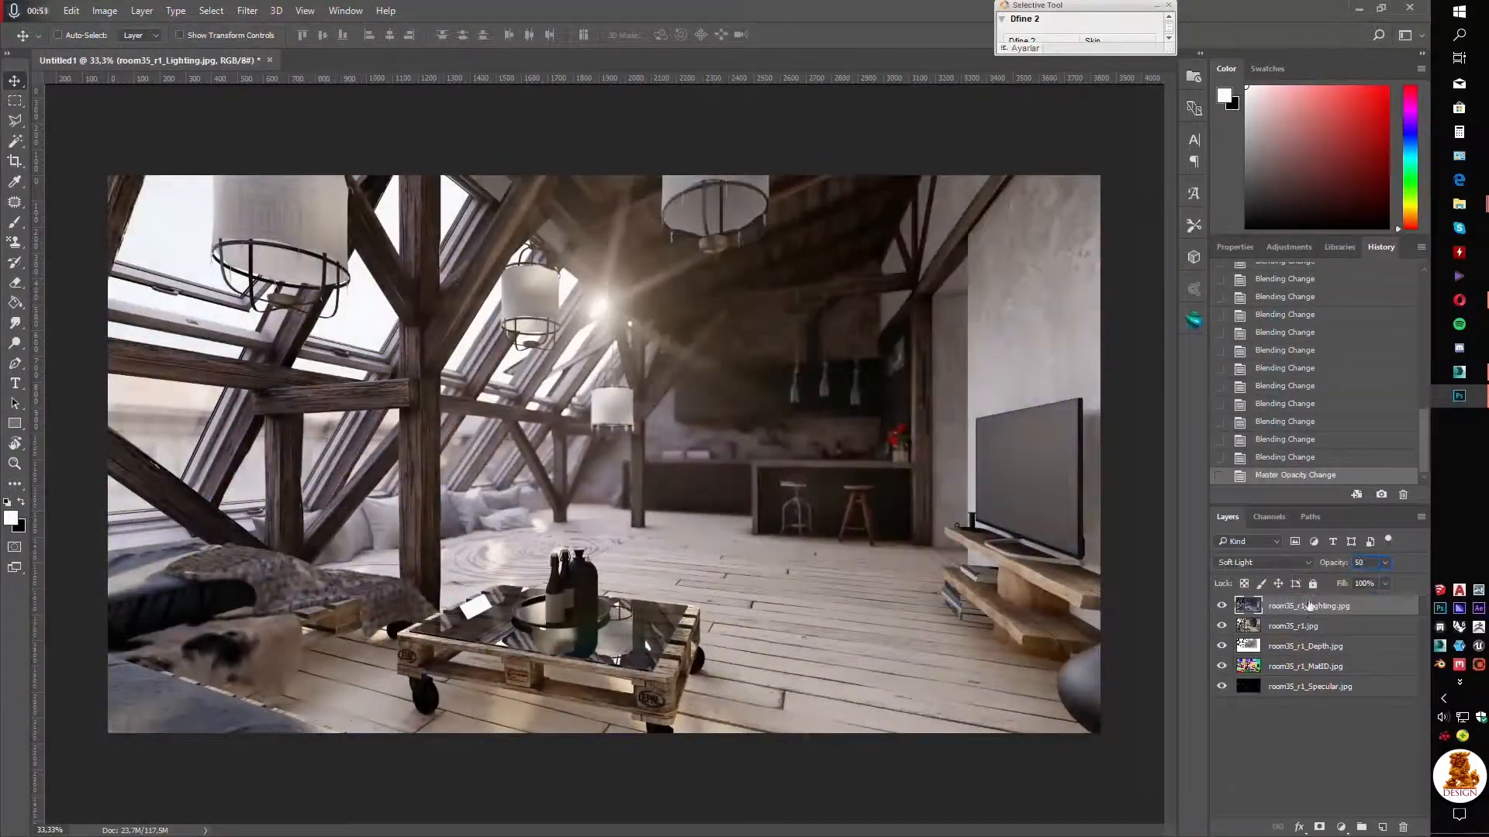
click(1221, 605)
click(1222, 605)
click(1221, 605)
click(1221, 605)
Move the Specular layer to the top, compare blend modes and set it to Linear Dodge (Add)
drag(1299, 688, 1291, 602)
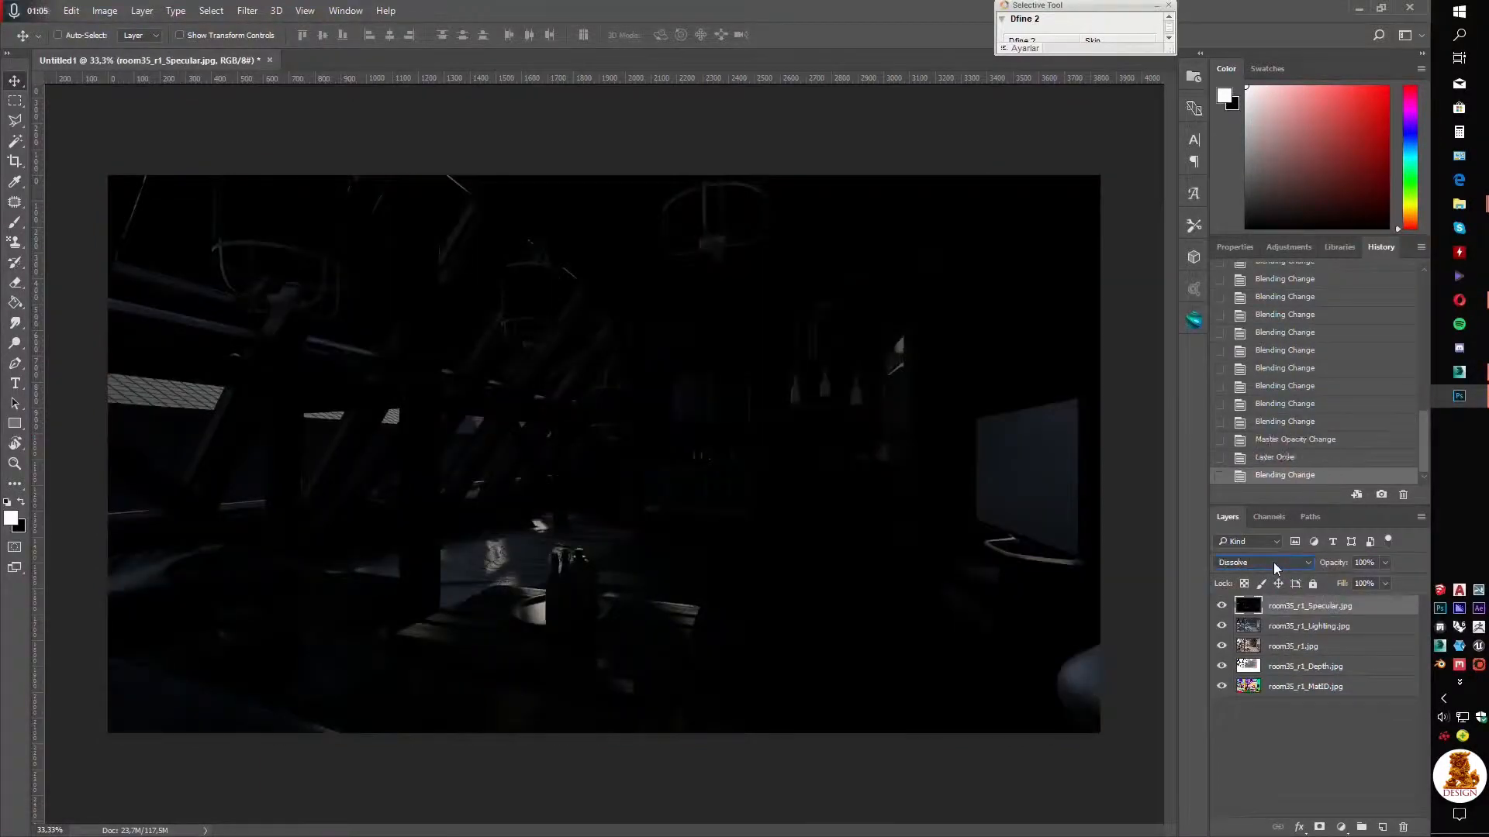
scroll(1273, 561, down, 8)
scroll(1285, 565, down, 2)
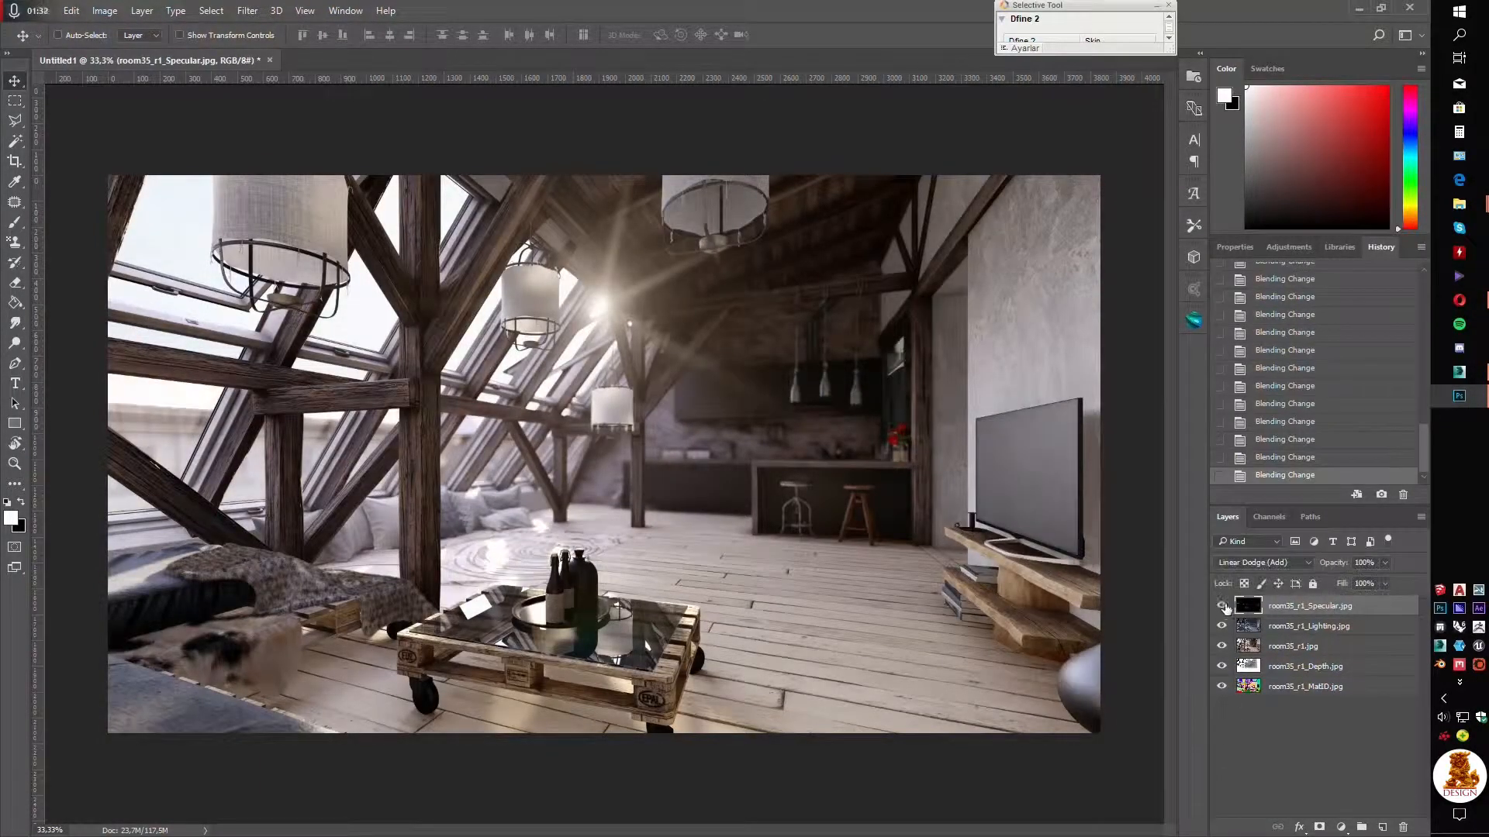
scroll(1273, 561, down, 10)
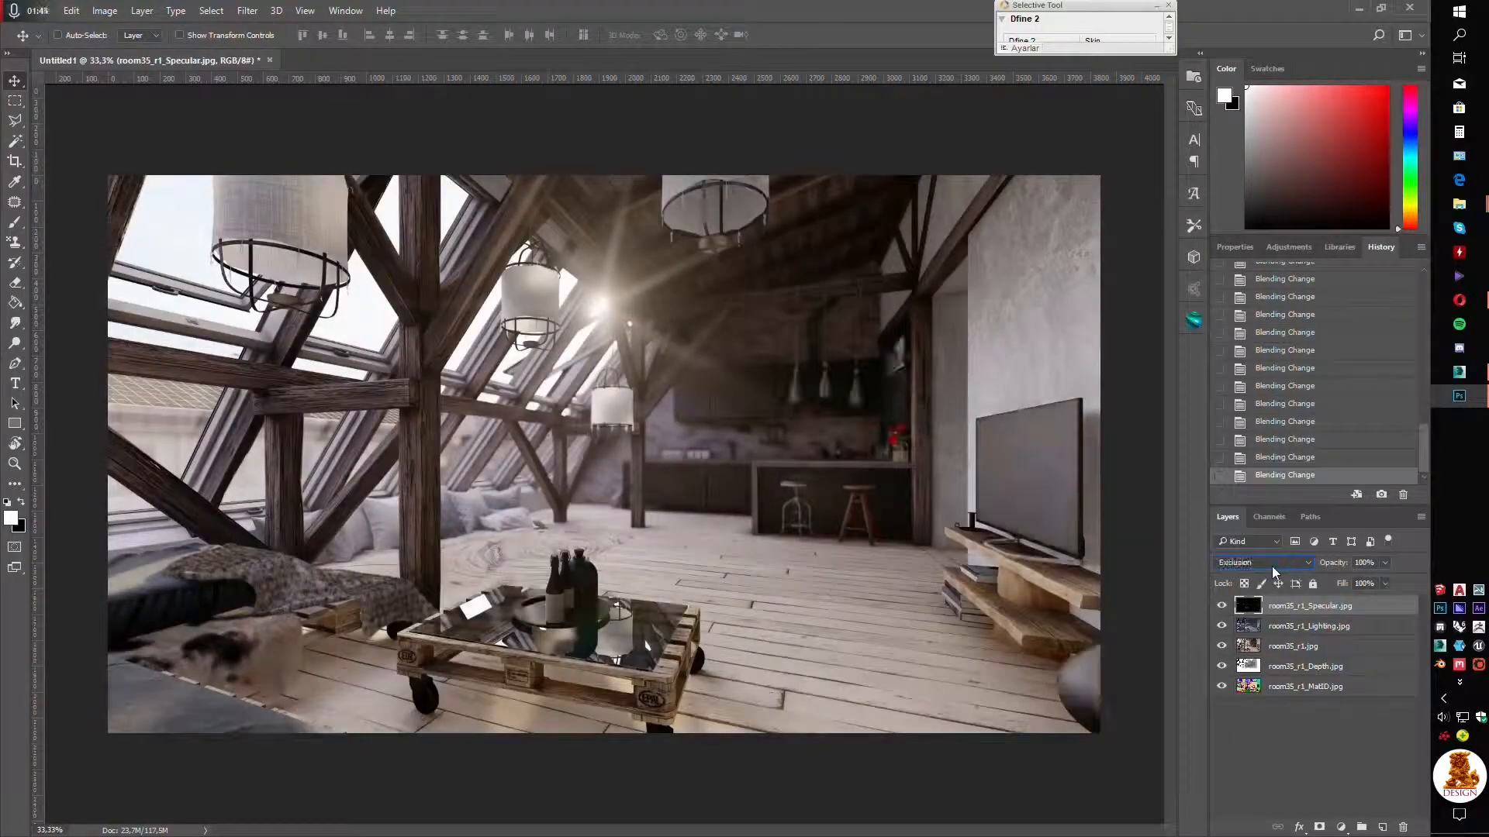
scroll(1272, 566, up, 10)
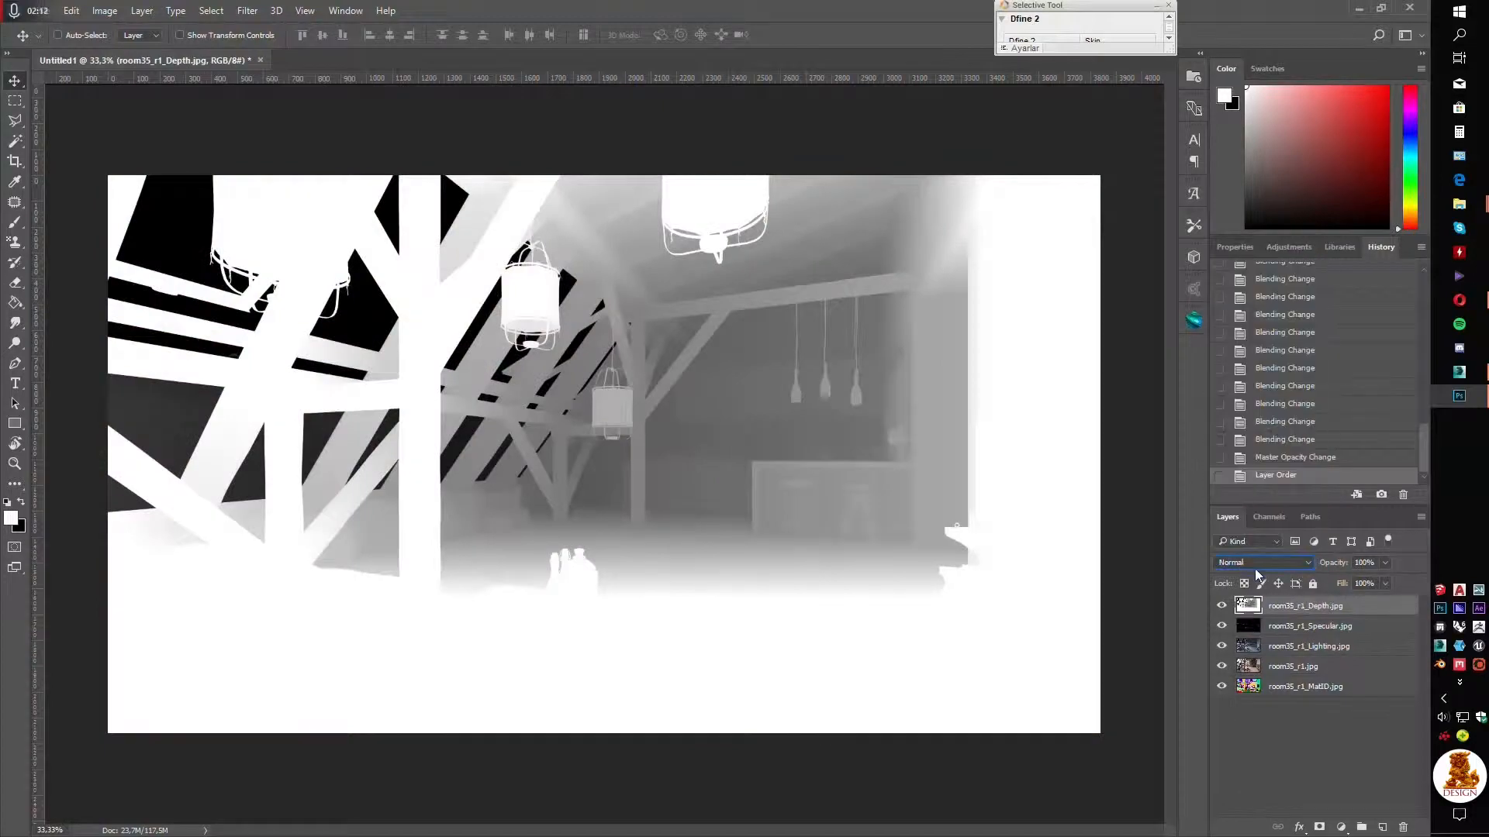
Try several blend modes on the Depth layer above the stack and return it beneath the base render
scroll(1258, 560, down, 15)
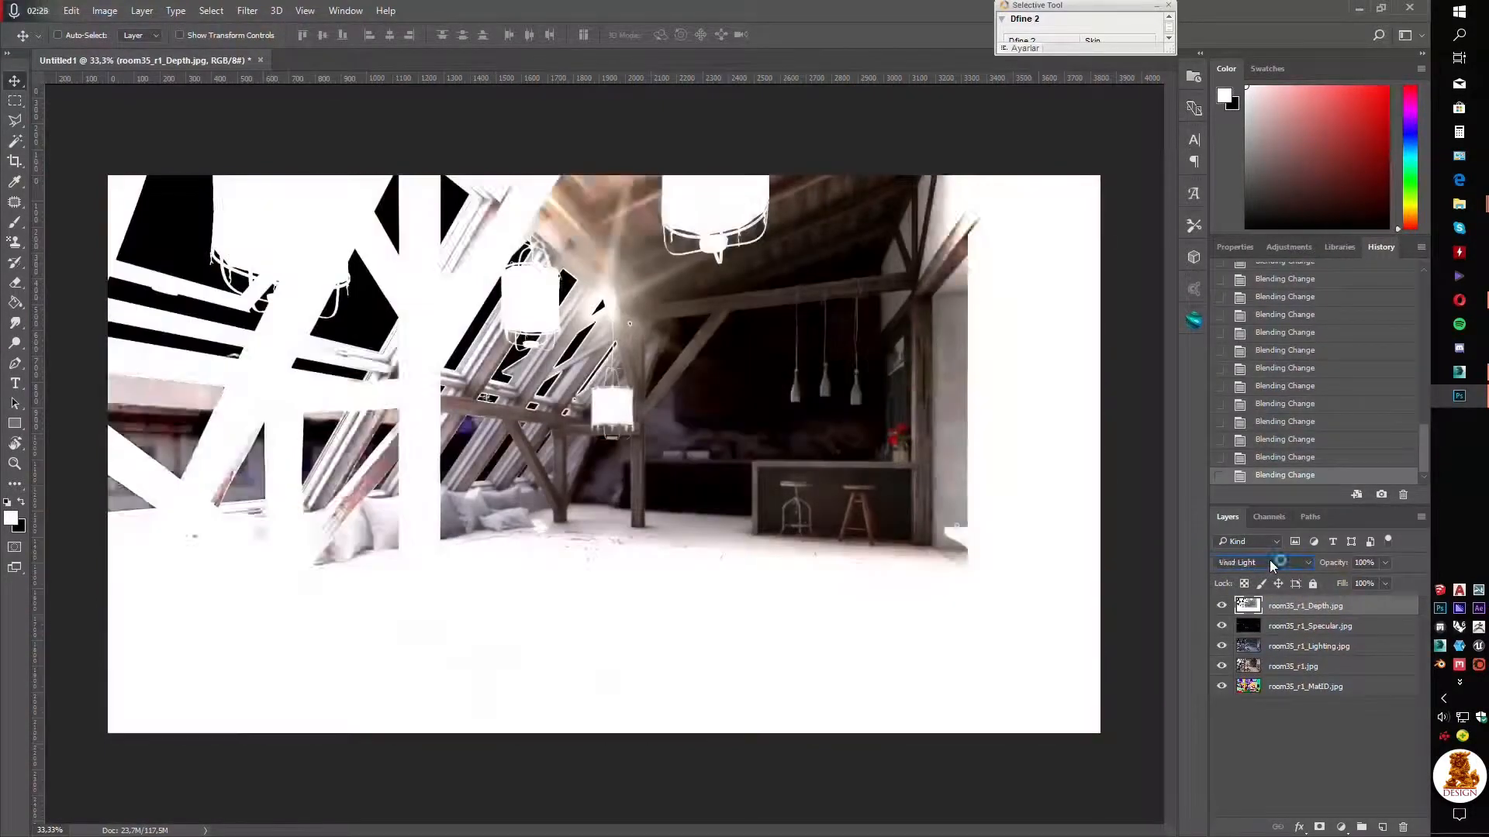
scroll(1270, 560, down, 11)
drag(1335, 606, 1340, 655)
Select the Specular, Lighting and base render layers together and duplicate them as a working copy
click(1272, 563)
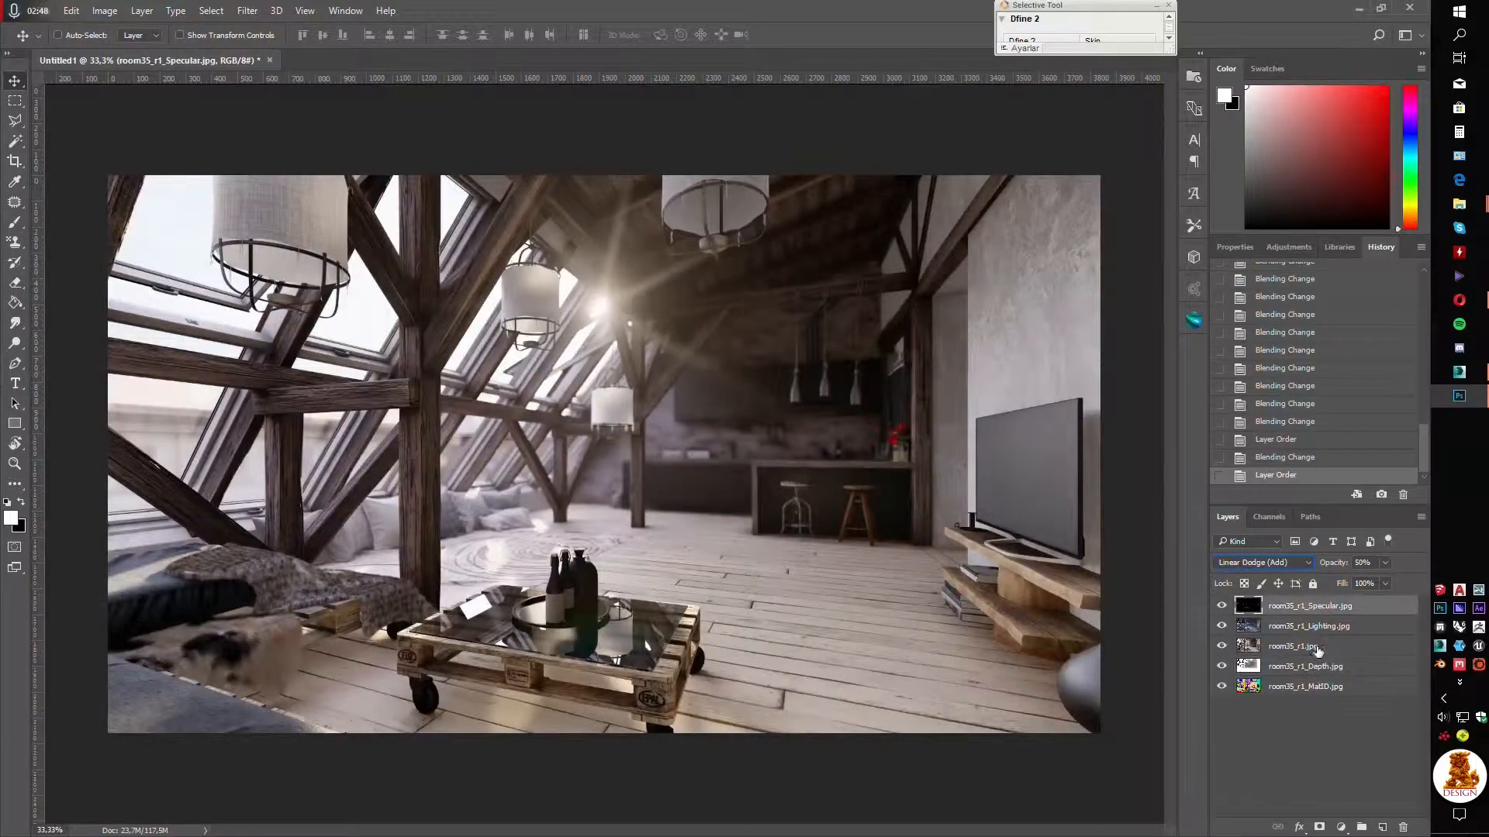
shift+click(1309, 647)
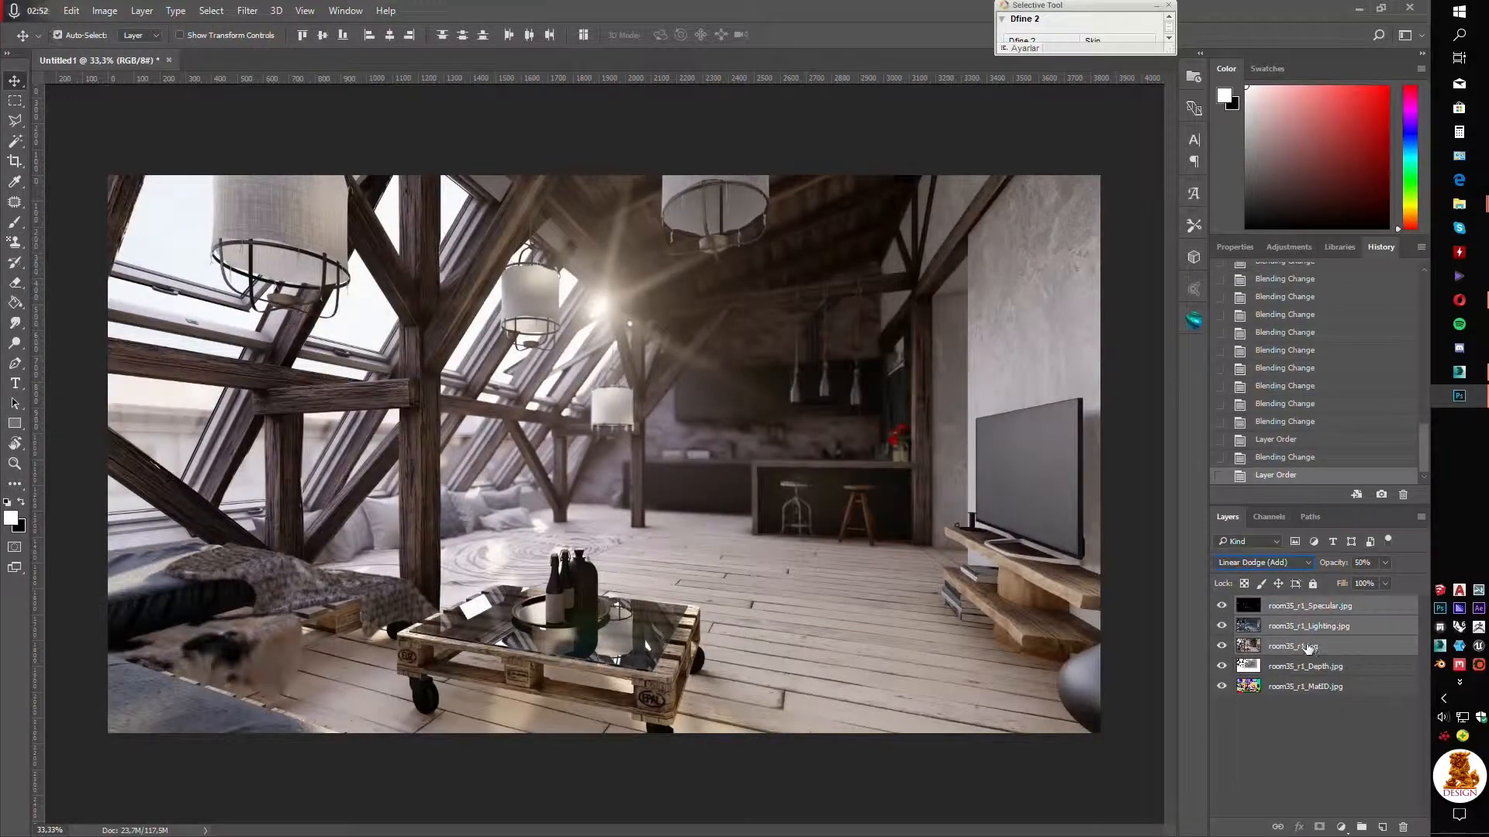
right_click(1309, 648)
click(1279, 598)
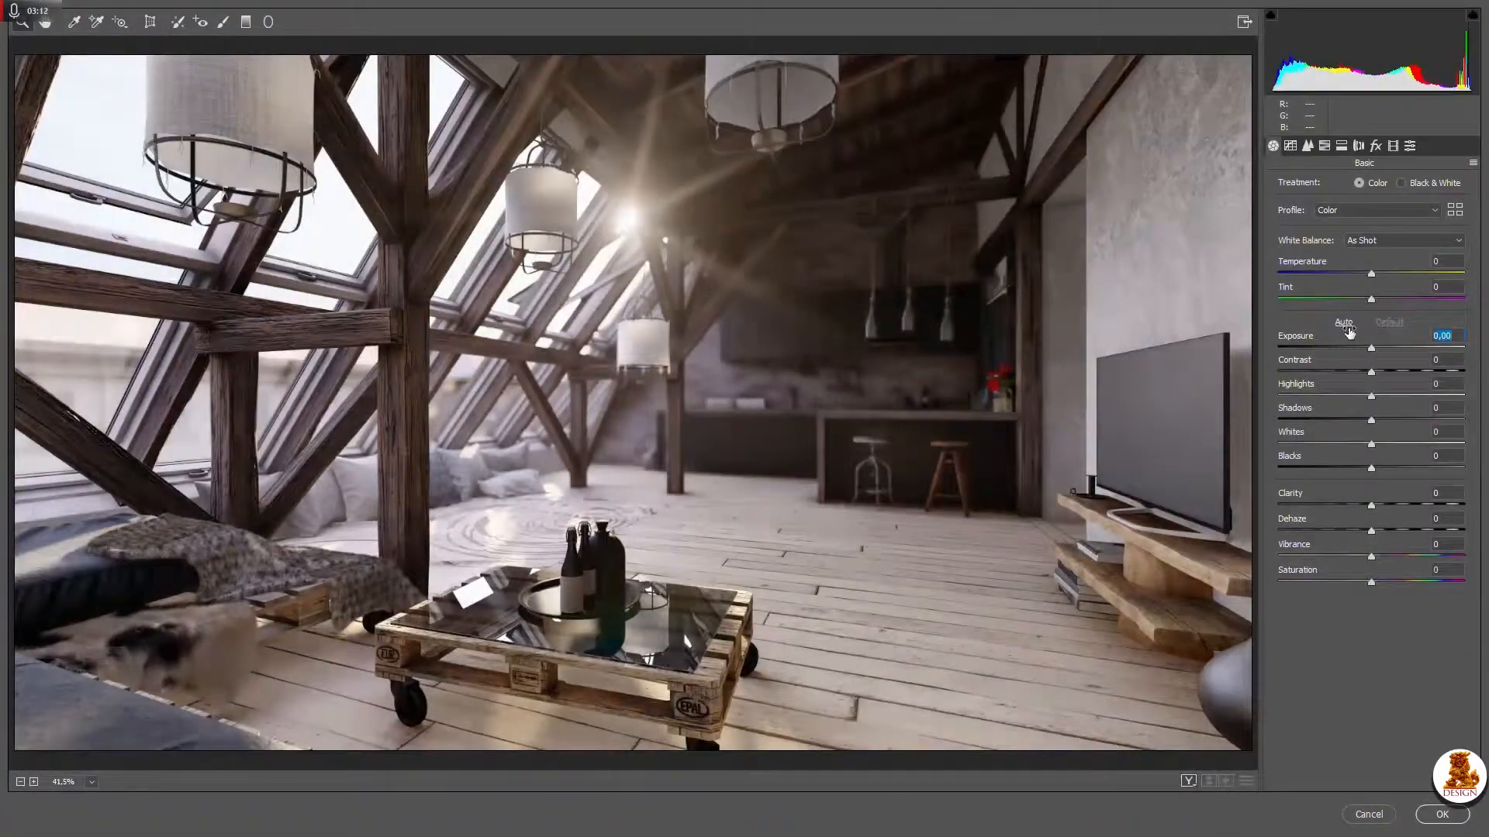
Apply auto tone in Camera Raw with clarity +50 and dehaze +15, raise highlights and shadows, and lower the blacks
click(1346, 324)
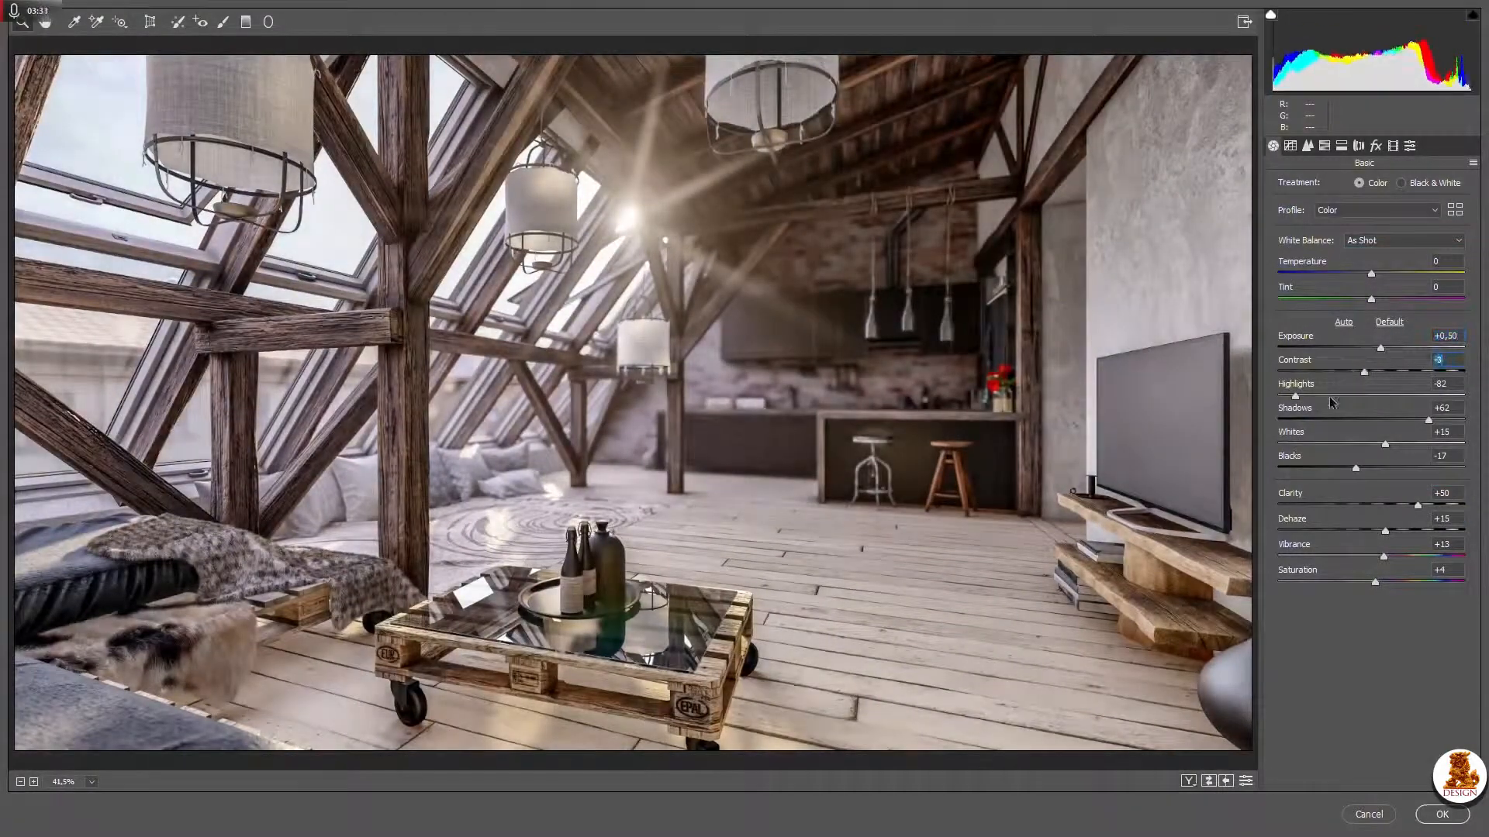
drag(1295, 397, 1330, 397)
drag(1355, 470, 1340, 468)
drag(1428, 419, 1453, 419)
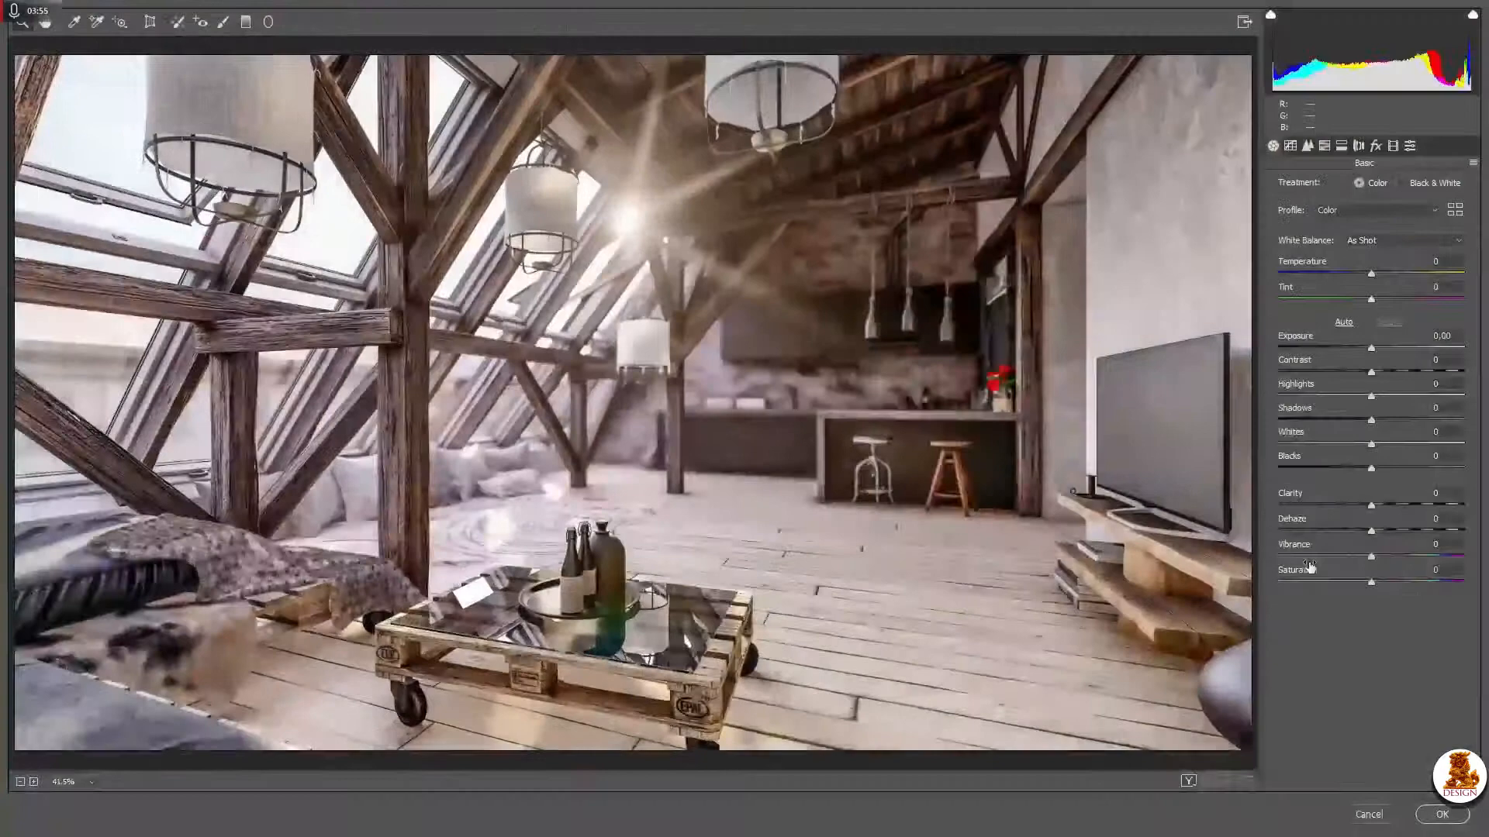
In the HSL adjustments, set luminance to +23 for reds, +15 for oranges and +38 for yellows, and raise the greens
click(1358, 145)
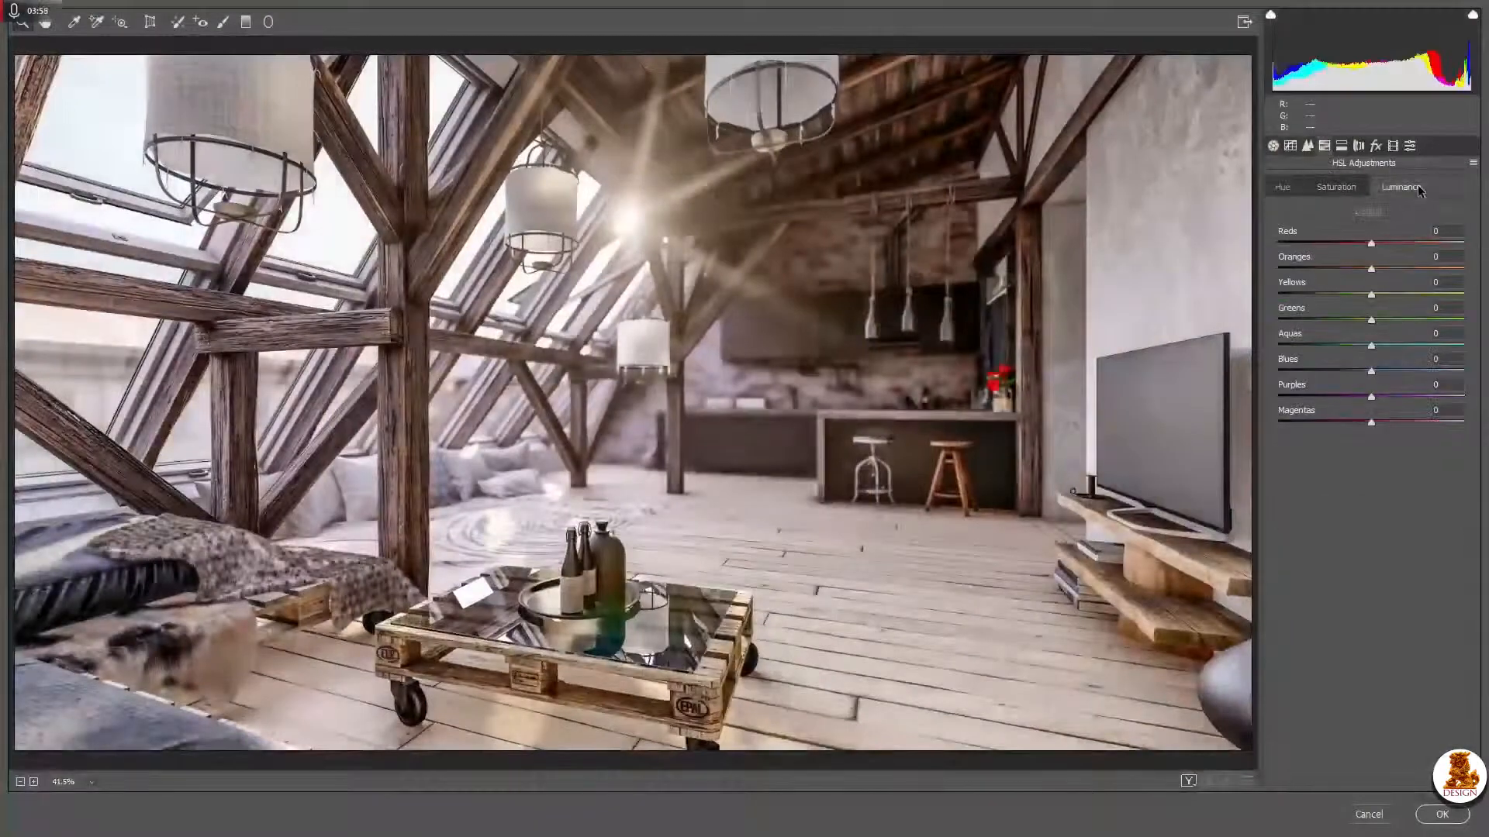
click(1283, 188)
click(1336, 186)
click(1401, 187)
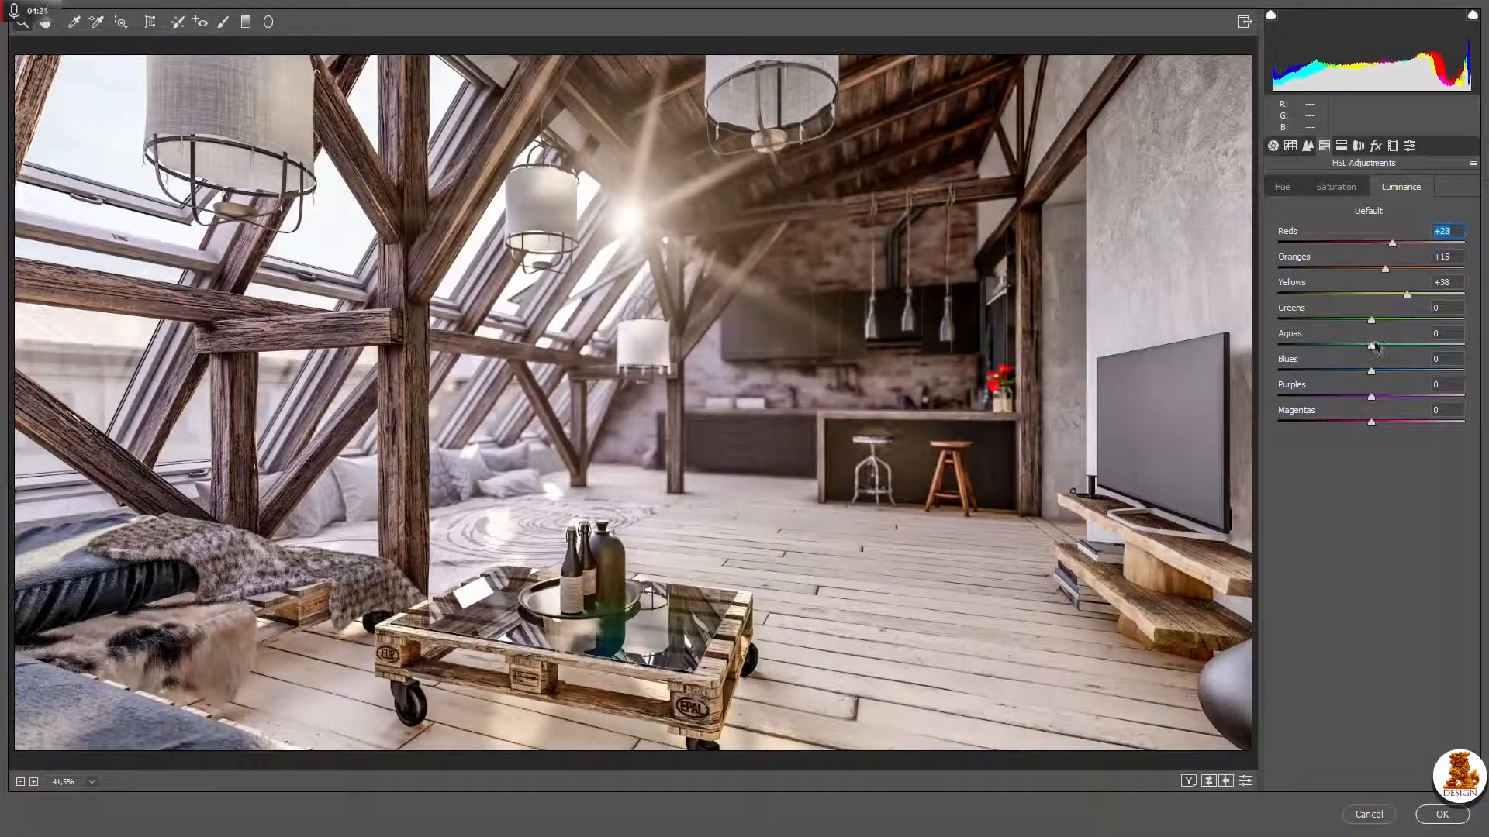
drag(1370, 319, 1395, 316)
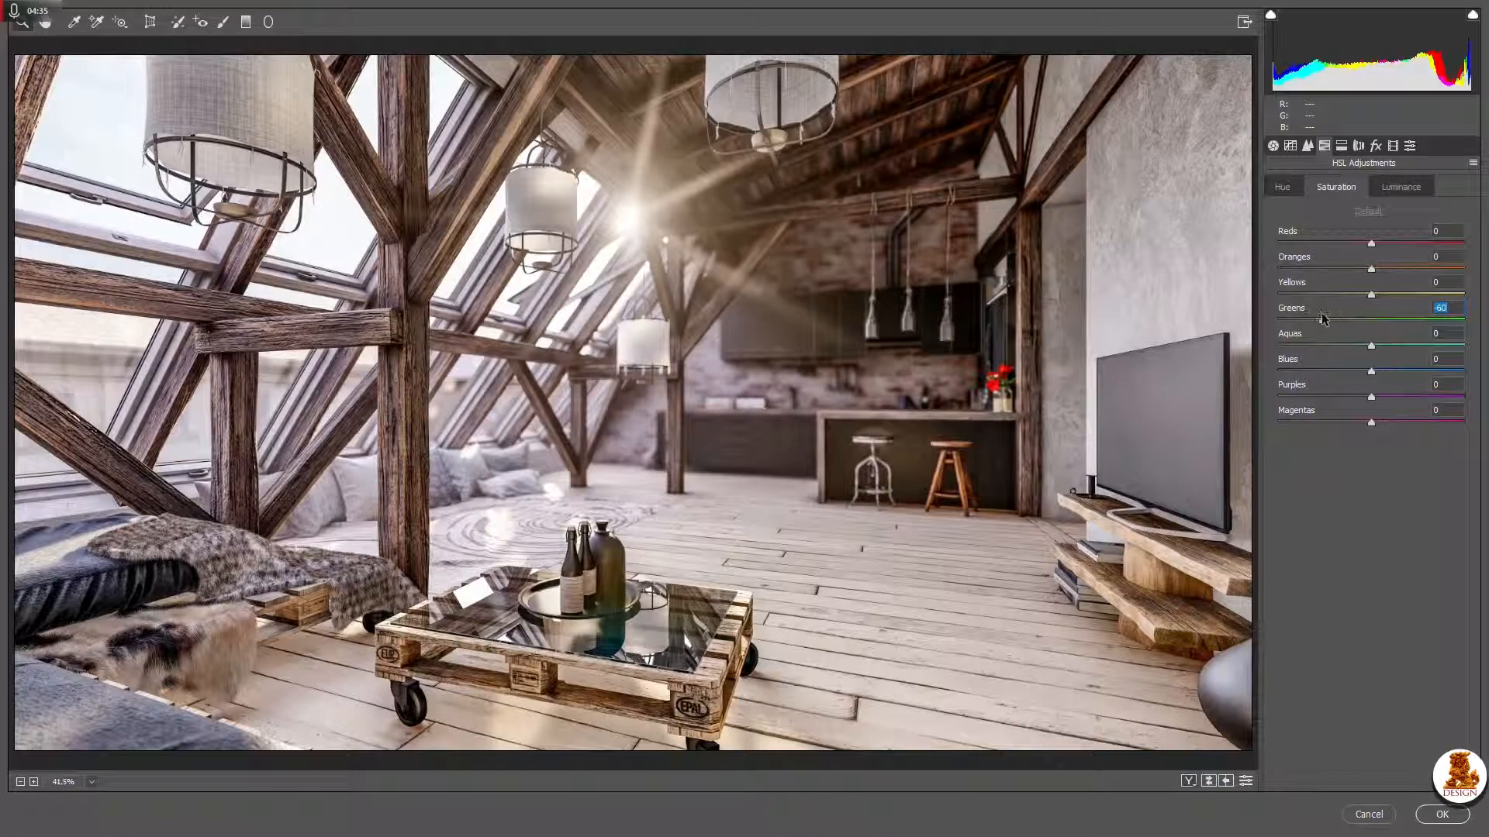
Lower the saturation of reds and greens, shift the yellow hue to -30, and adjust the orange hue
drag(1370, 243, 1345, 252)
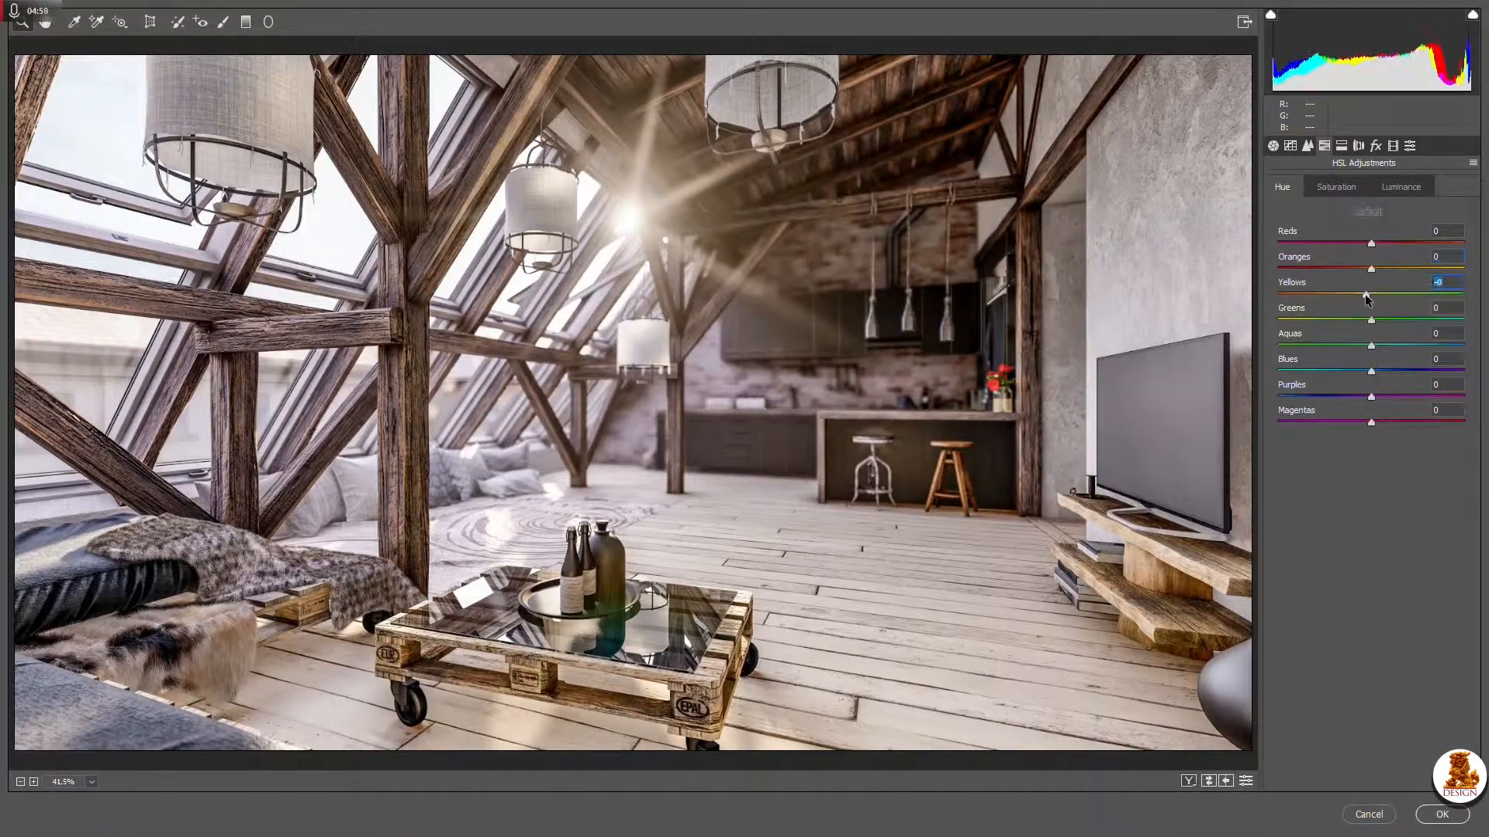
drag(1371, 295, 1396, 297)
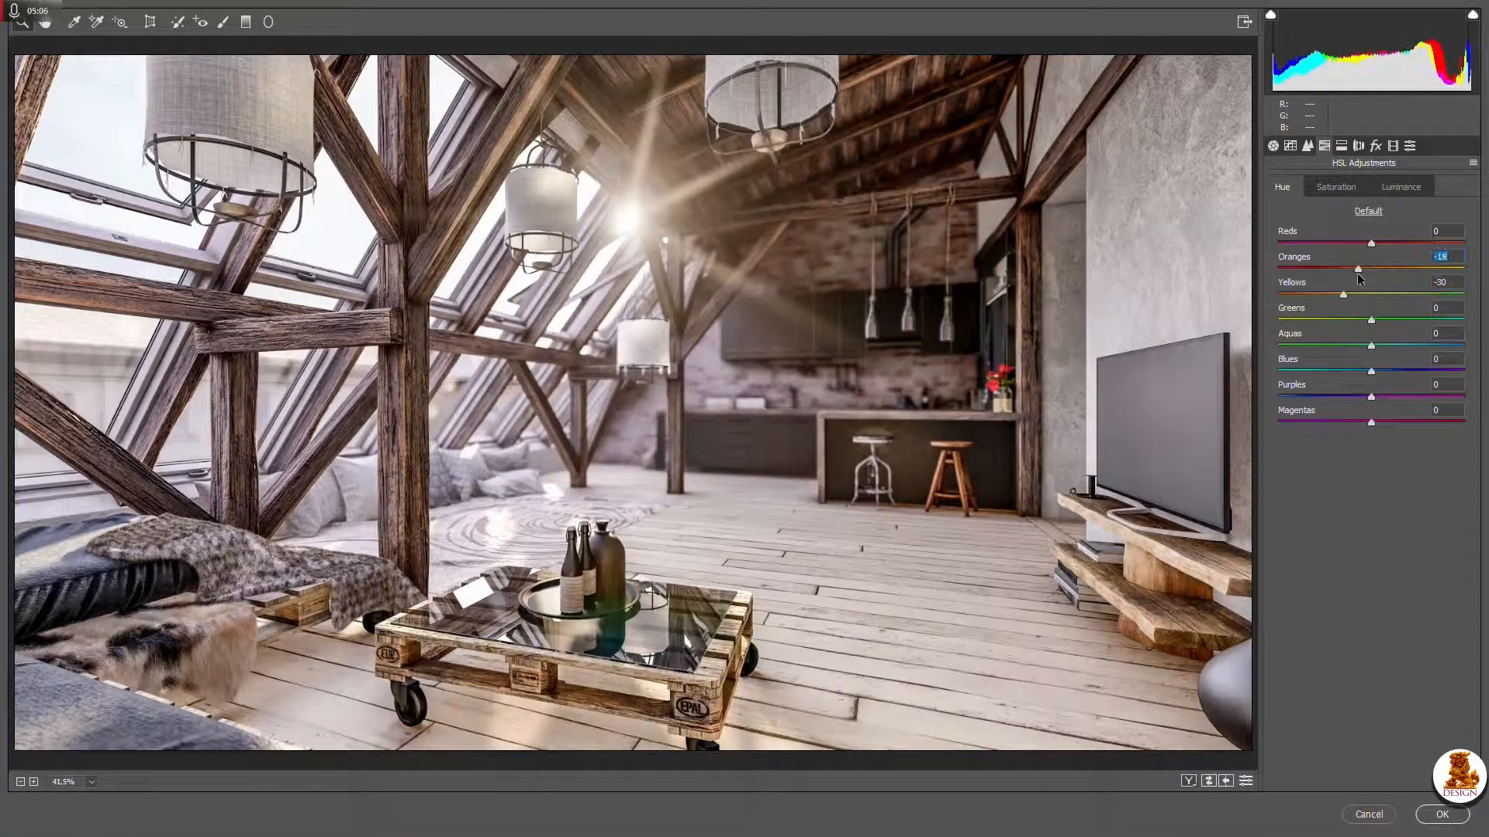
drag(1371, 269, 1385, 273)
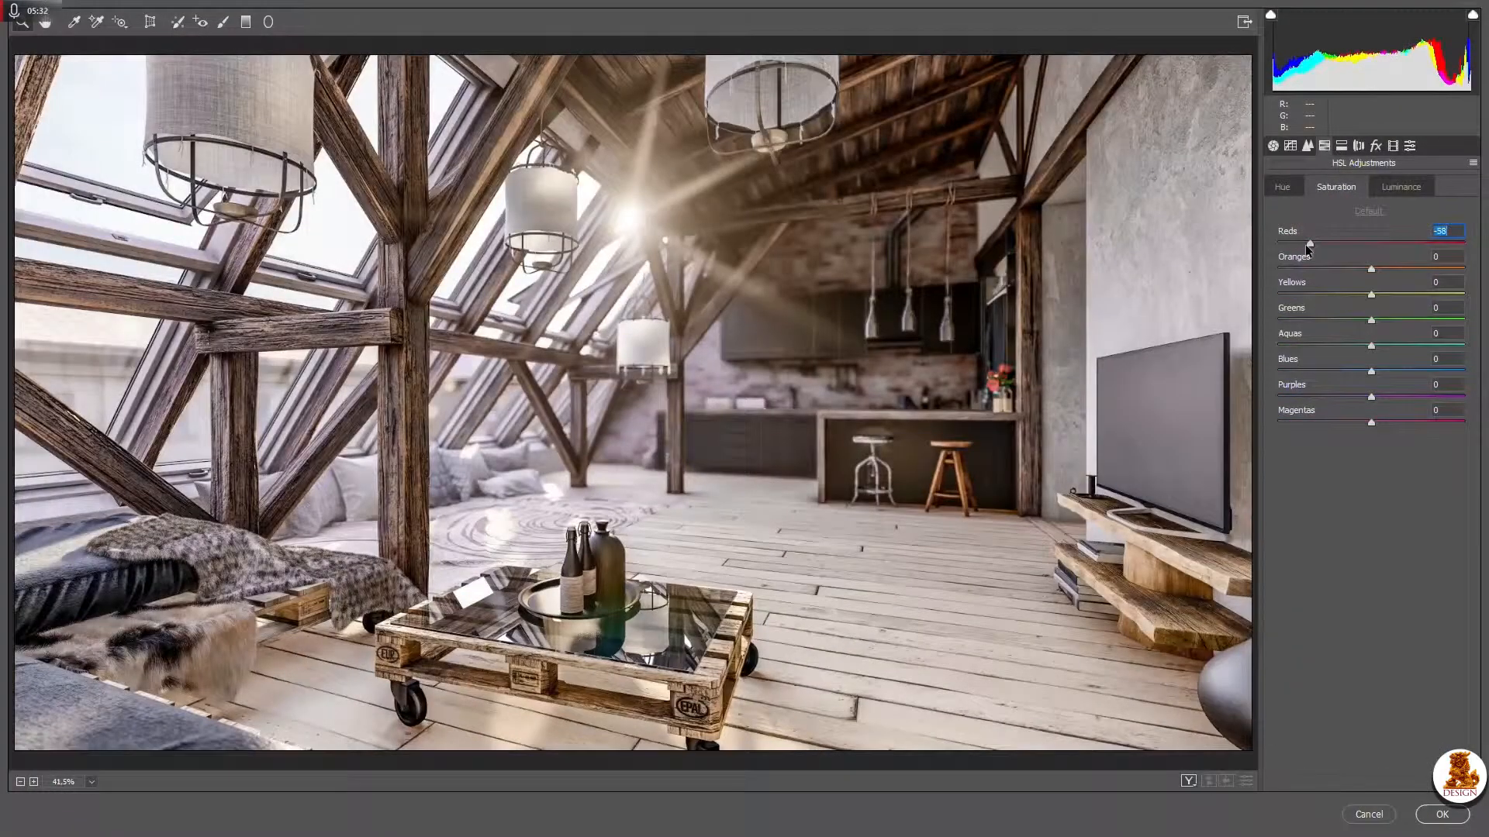
Reduce the red and orange saturation on another copy and paint its layer mask over the red flowers beside the kitchen
drag(1343, 270, 1332, 271)
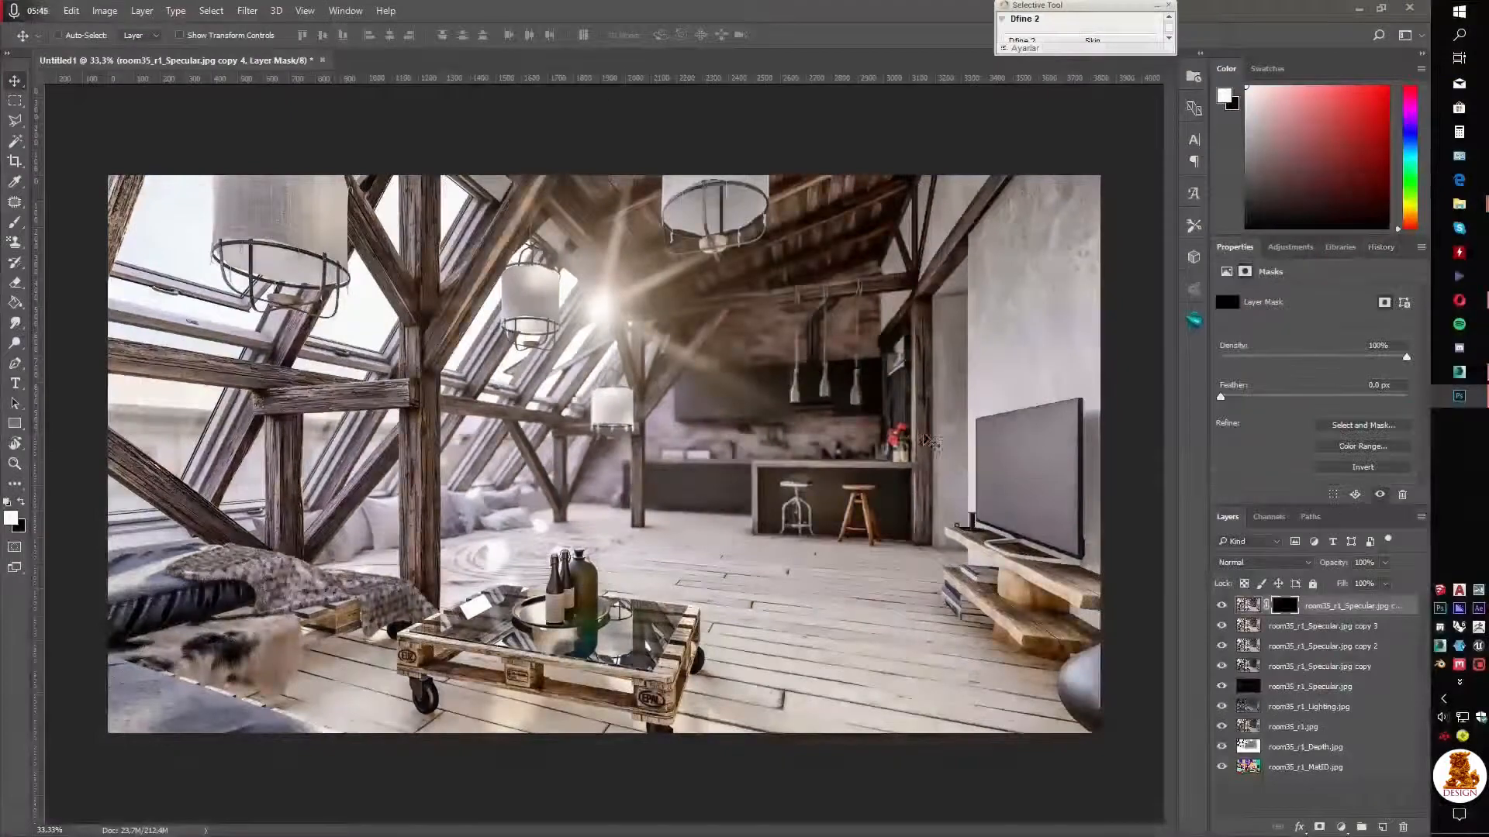
alt+scroll(880, 448, up, 5)
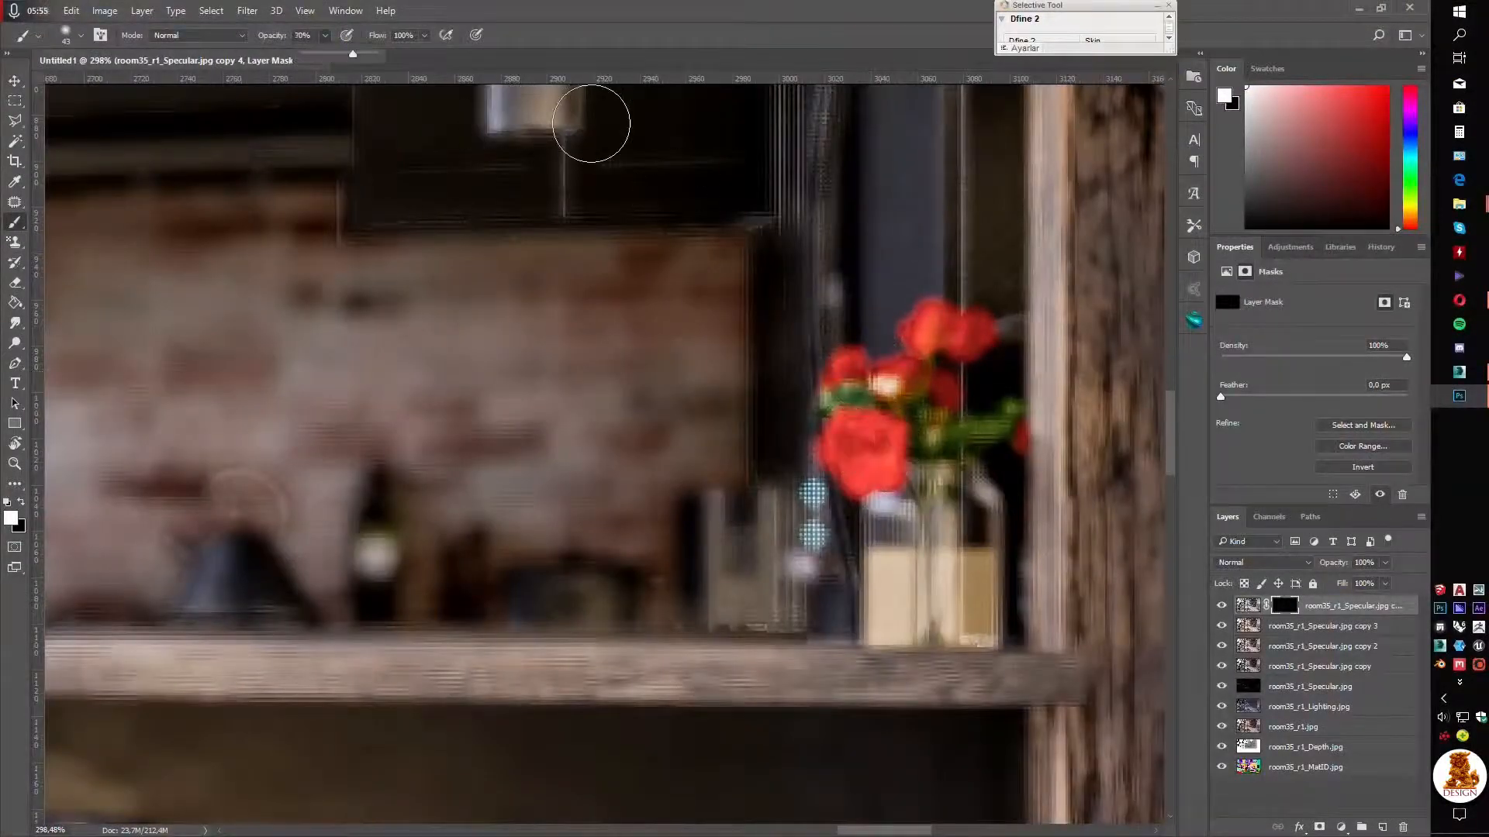
mouse_move(942, 333)
mouse_down()
mouse_move(868, 449)
mouse_move(935, 336)
mouse_up()
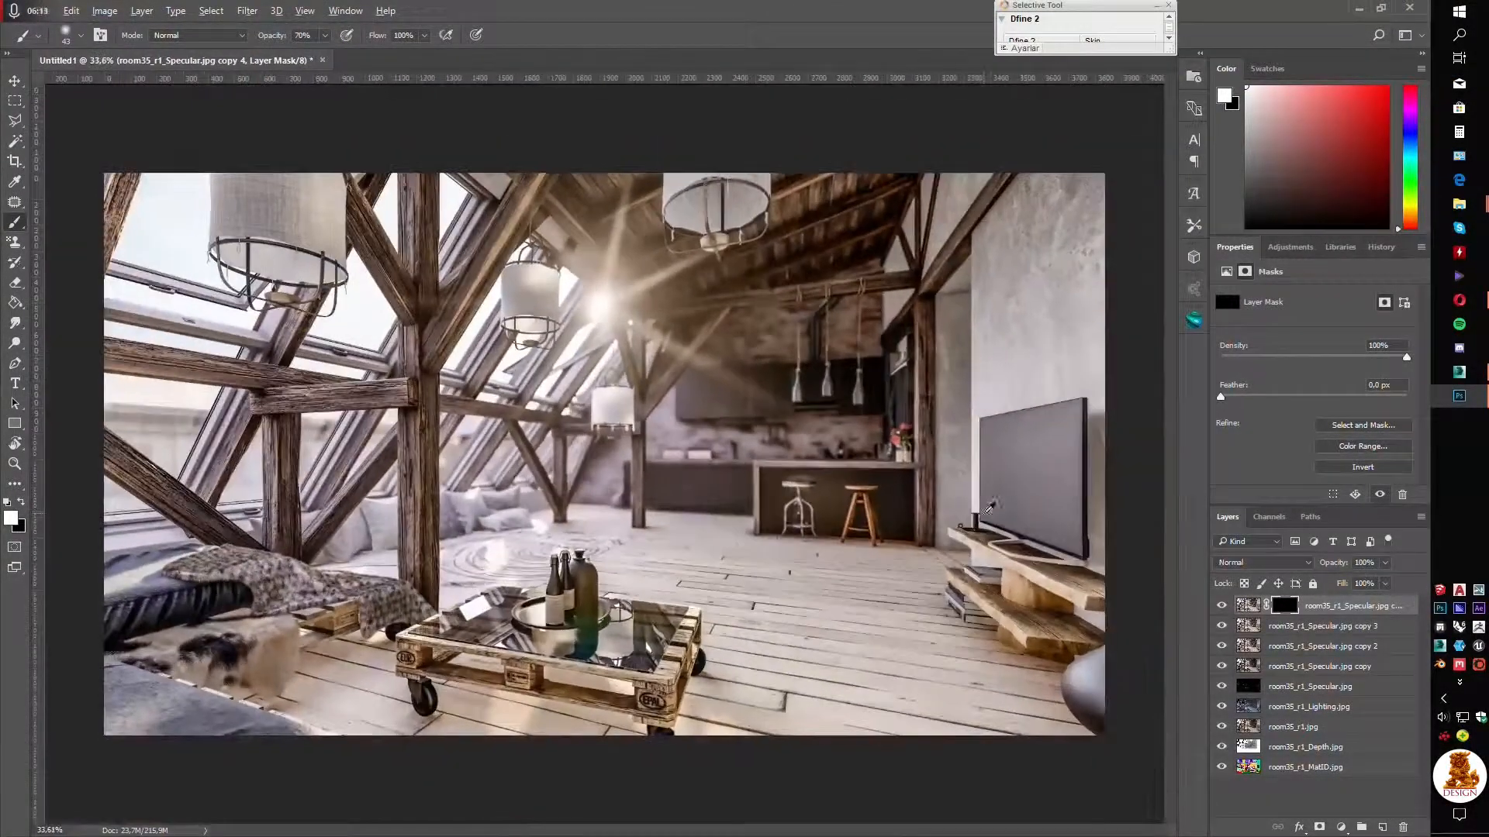
Start saving a copy of the image in JPEG format to the Render folder on the desktop
click(72, 11)
mouse_move(38, 11)
click(116, 183)
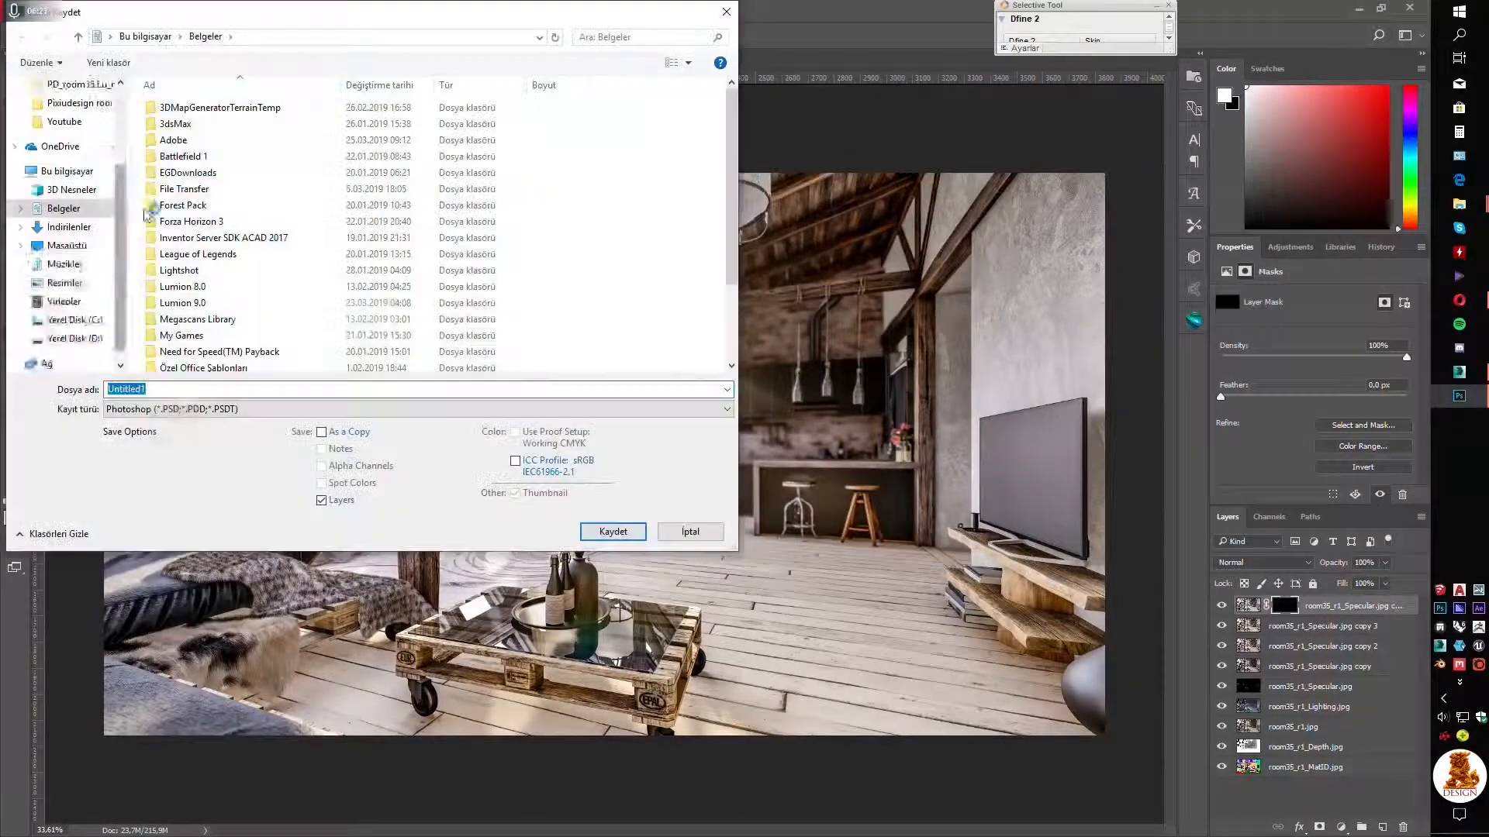
scroll(78, 202, up, 3)
click(68, 116)
double_click(689, 131)
click(212, 409)
click(193, 532)
Create a new folder named POST inside the Render folder and open it as the save location
right_click(323, 255)
click(518, 447)
text(POST)
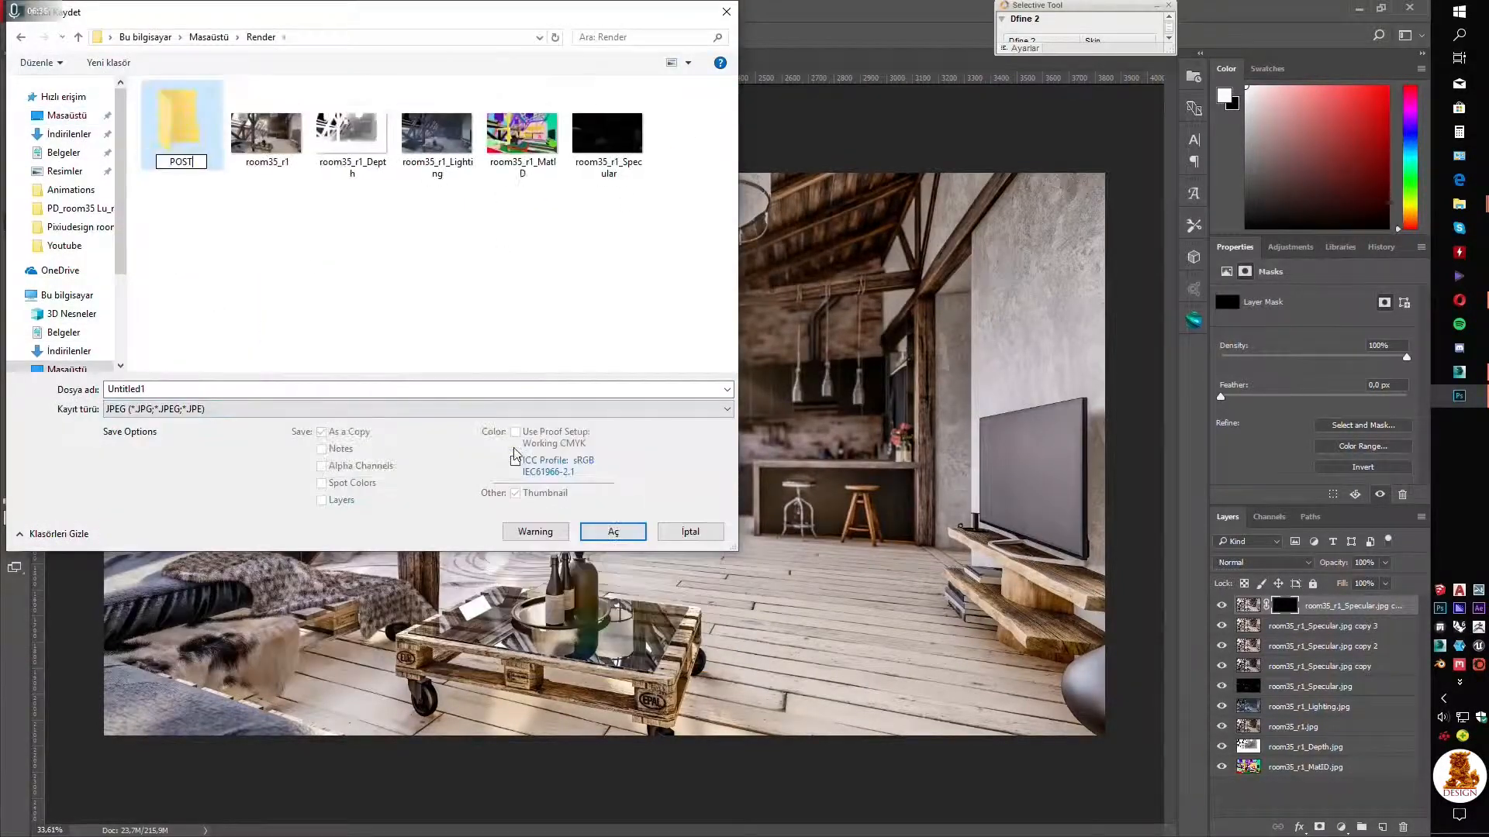
key(Return)
key(Return)
Save the JPEG as PD_room35_r1 and open the exported file in the photo viewer
click(194, 389)
text(PD_room35_r1)
key(Return)
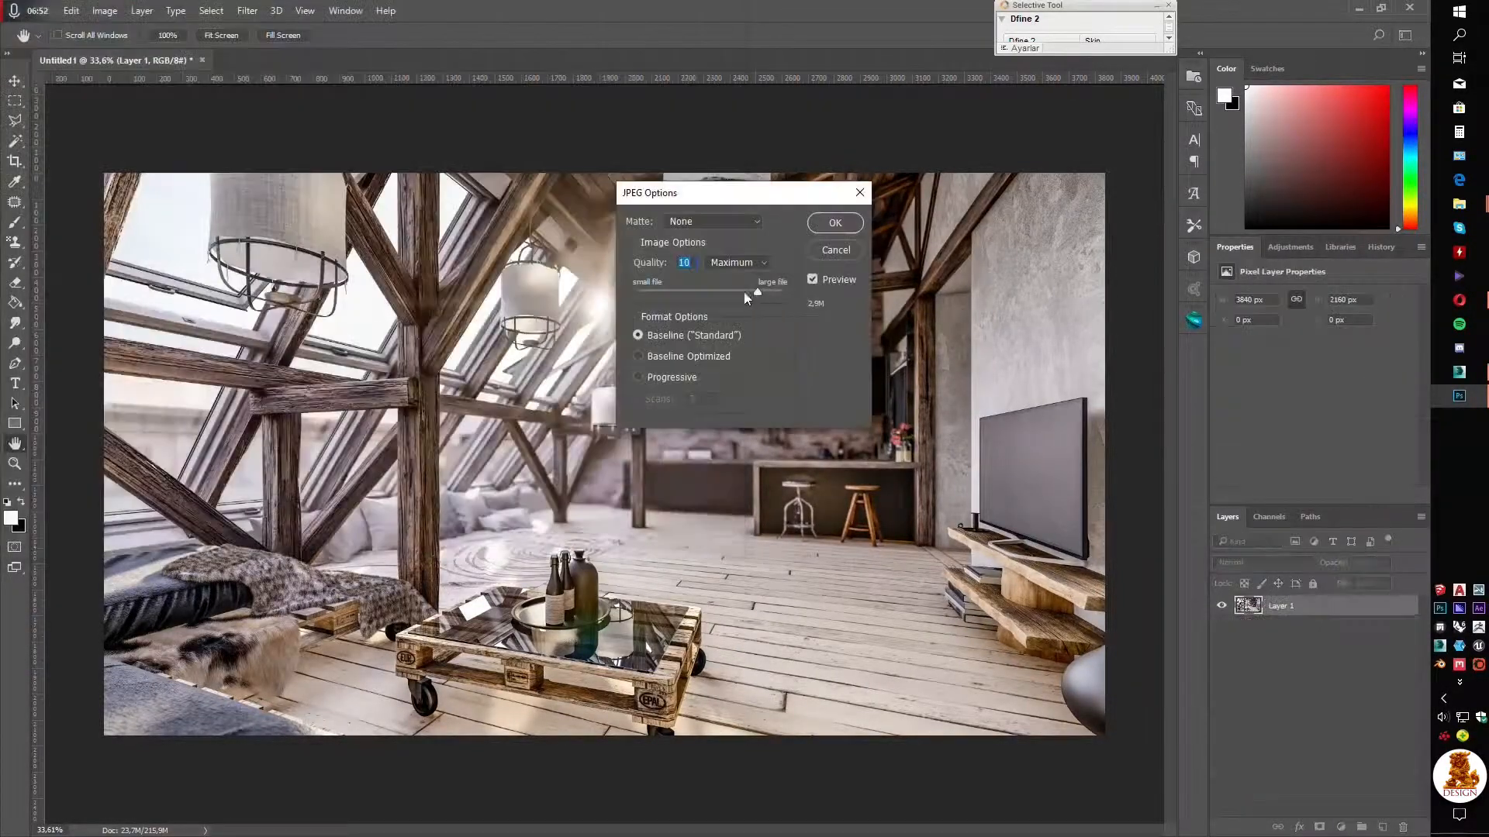
key(Return)
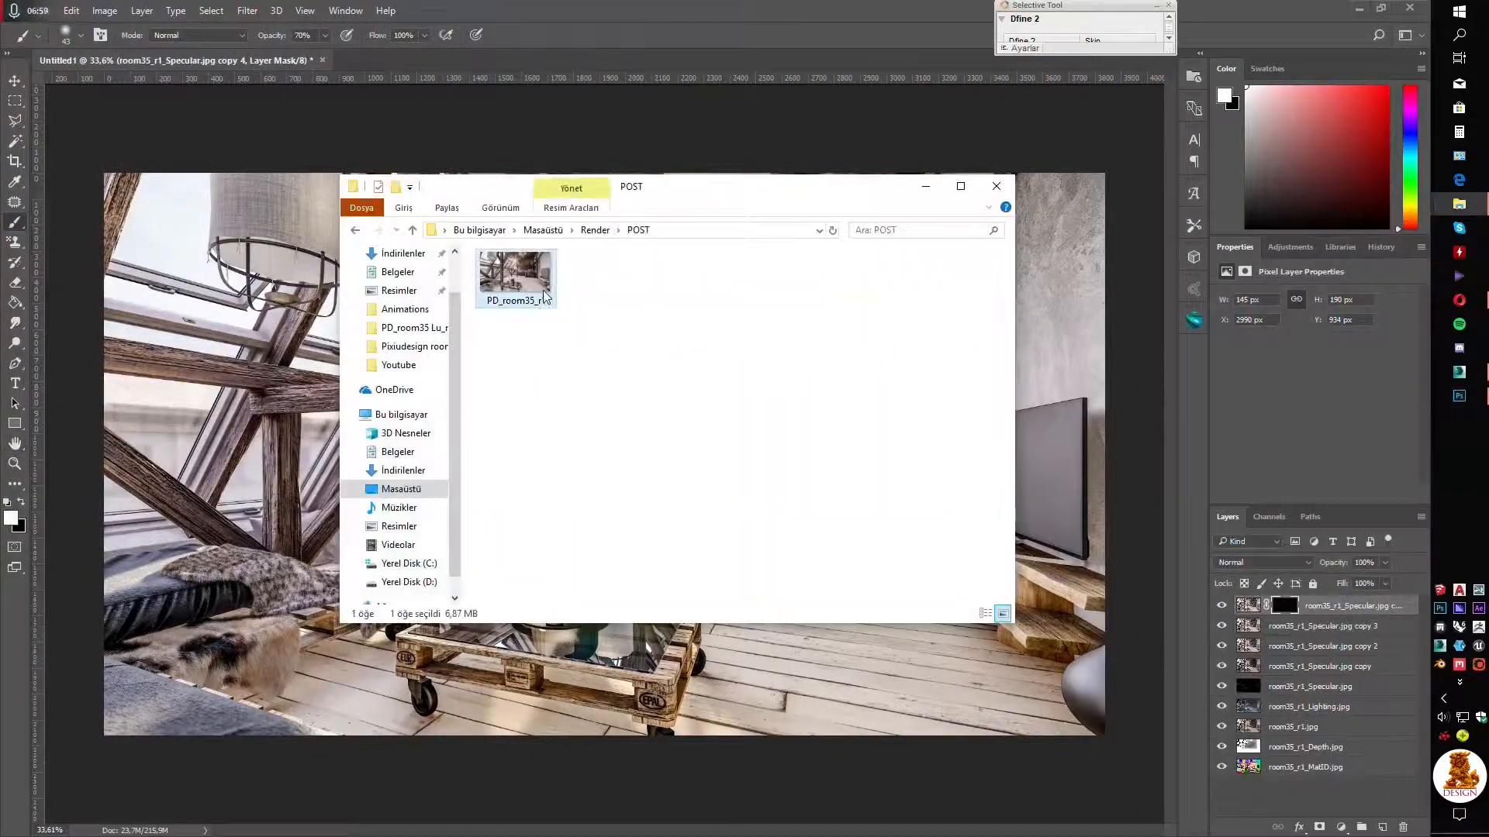
double_click(515, 277)
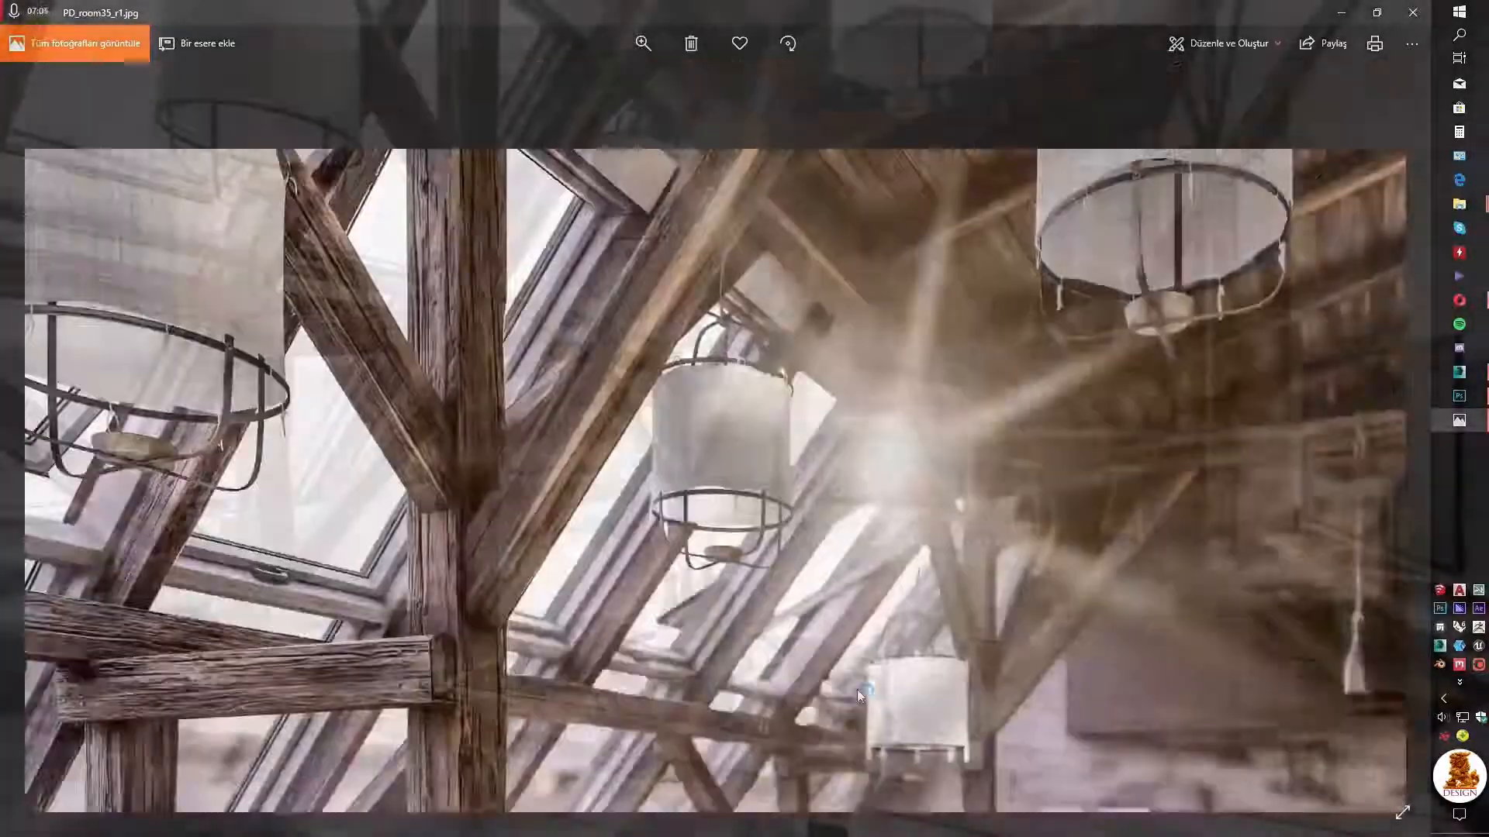